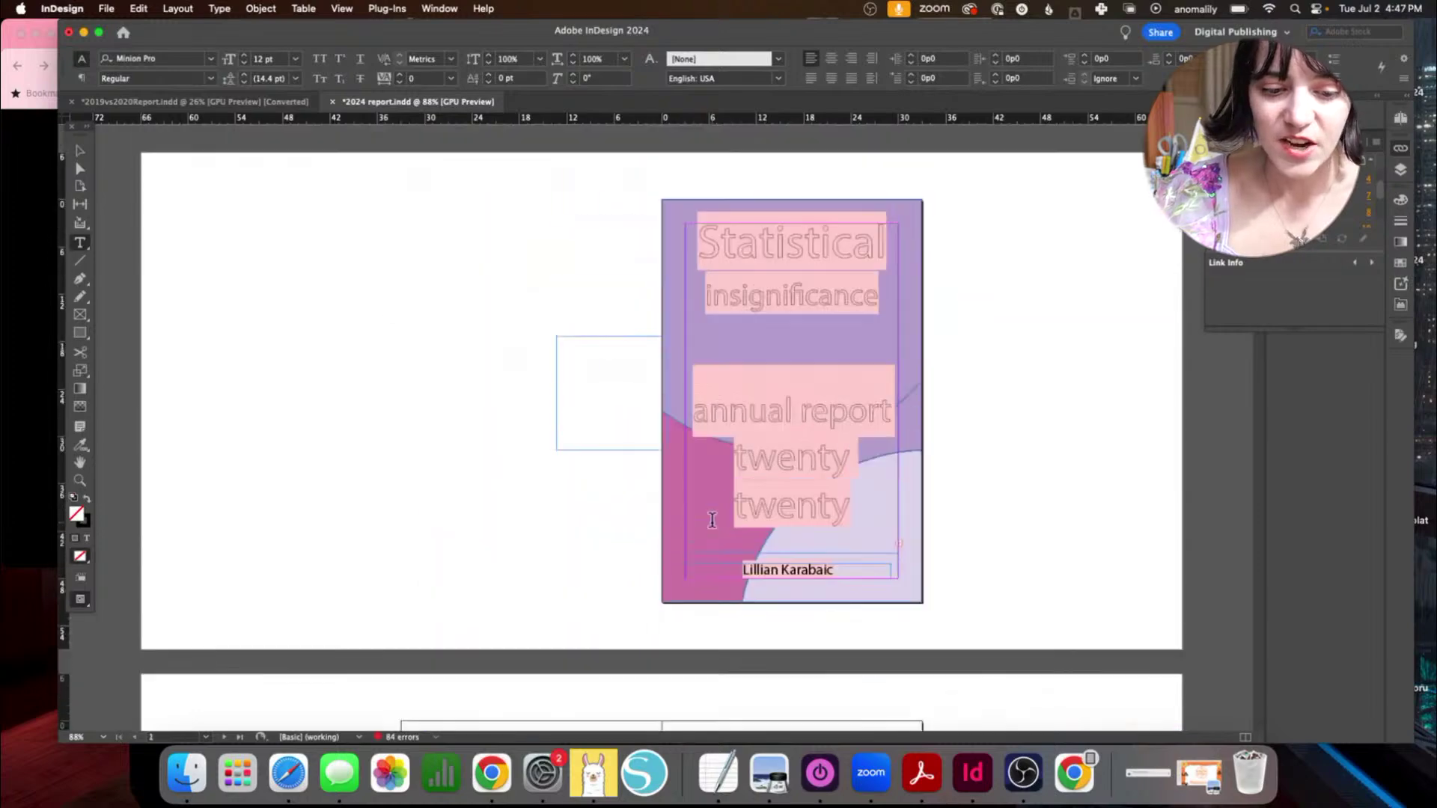
Step: Review the 2024 report's cover, weekly charts, Twenty nineteen page, travel calendar and London spread
{"action": "scroll", "coordinate": [712, 521], "scroll_direction": "down", "scroll_amount": 15}
{"action": "scroll", "coordinate": [712, 520], "scroll_direction": "up", "scroll_amount": 5}
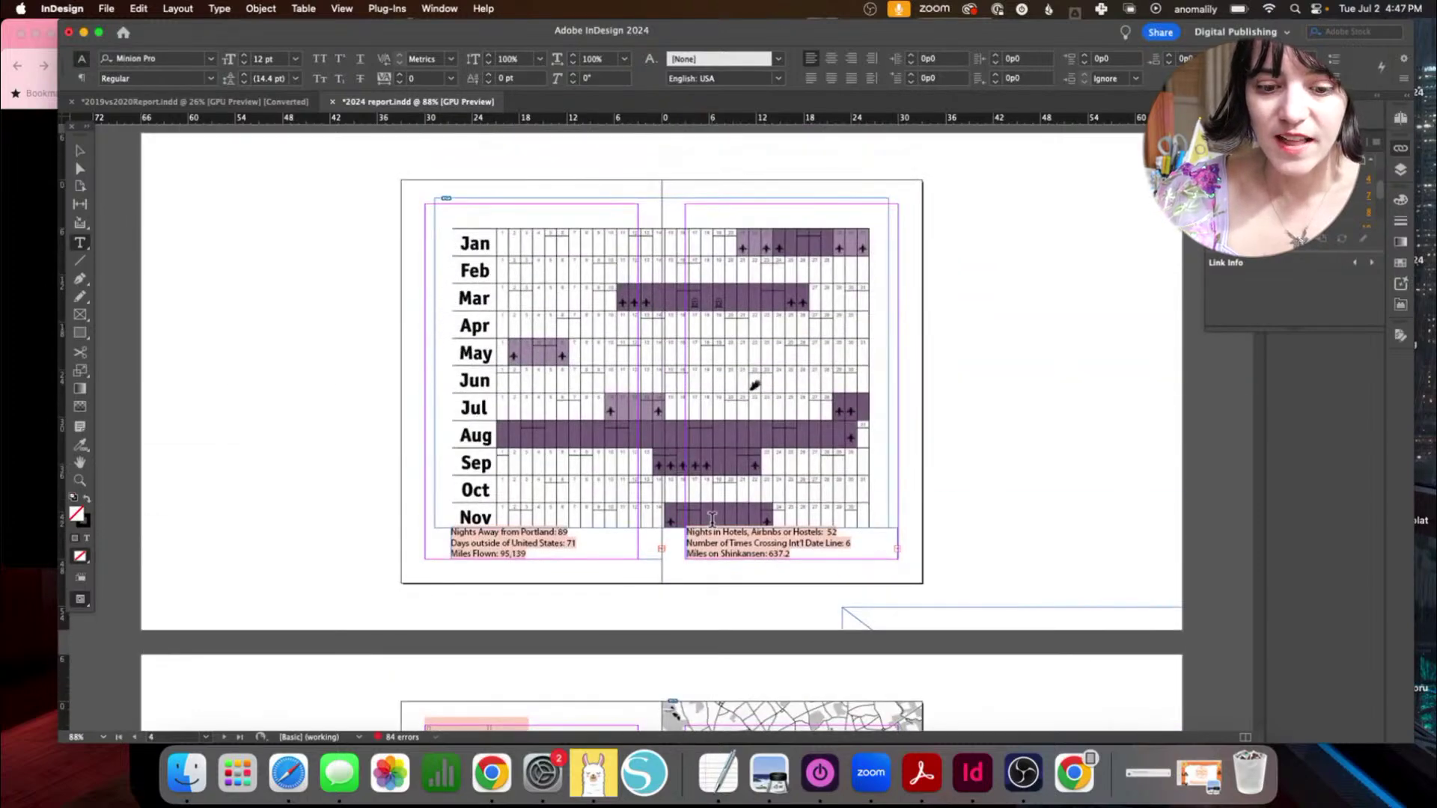
{"action": "scroll", "coordinate": [711, 520], "scroll_direction": "up", "scroll_amount": 5}
{"action": "scroll", "coordinate": [712, 521], "scroll_direction": "up", "scroll_amount": 15}
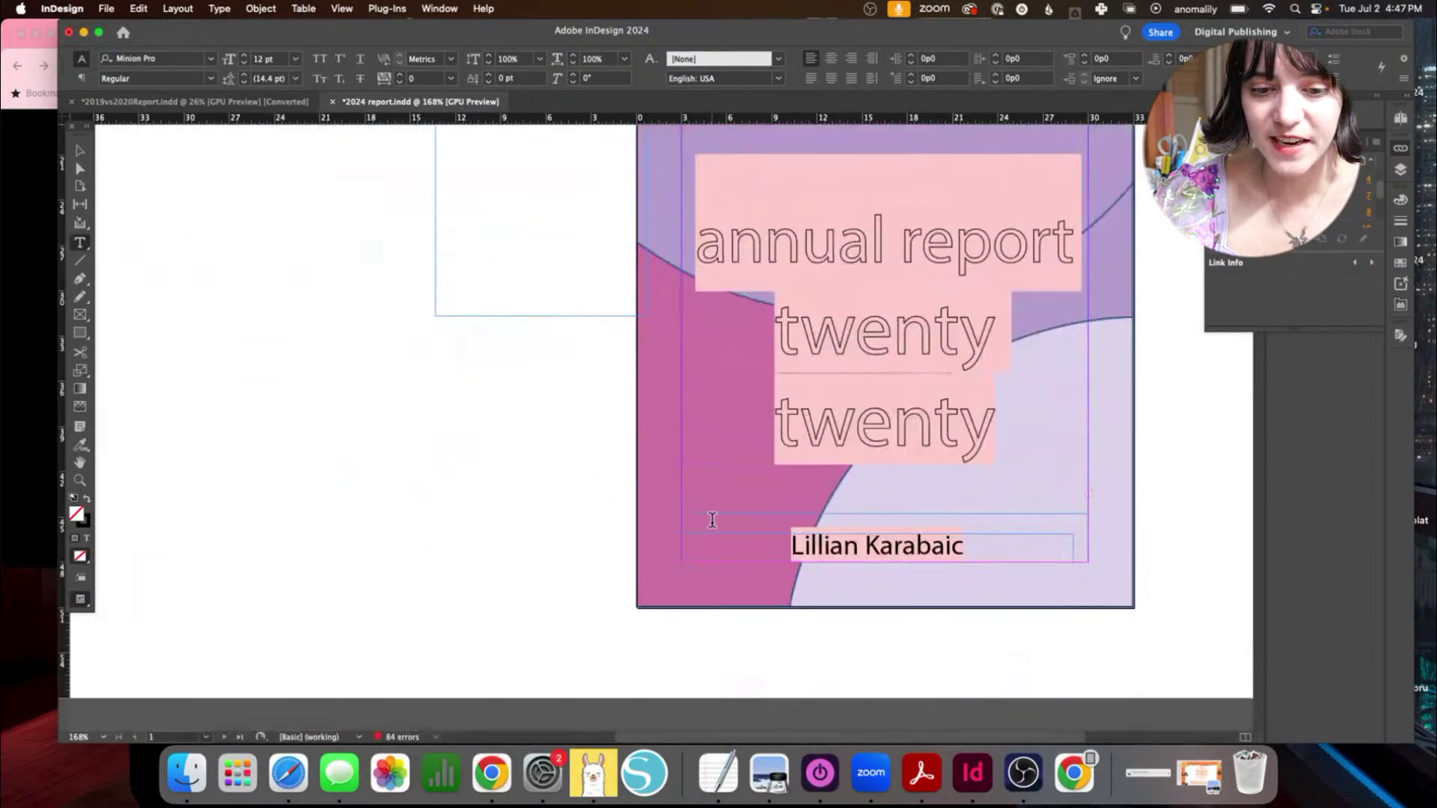
{"action": "scroll", "coordinate": [712, 521], "scroll_direction": "down", "scroll_amount": 10}
{"action": "scroll", "coordinate": [712, 520], "scroll_direction": "up", "scroll_amount": 12}
{"action": "scroll", "coordinate": [711, 521], "scroll_direction": "down", "scroll_amount": 5}
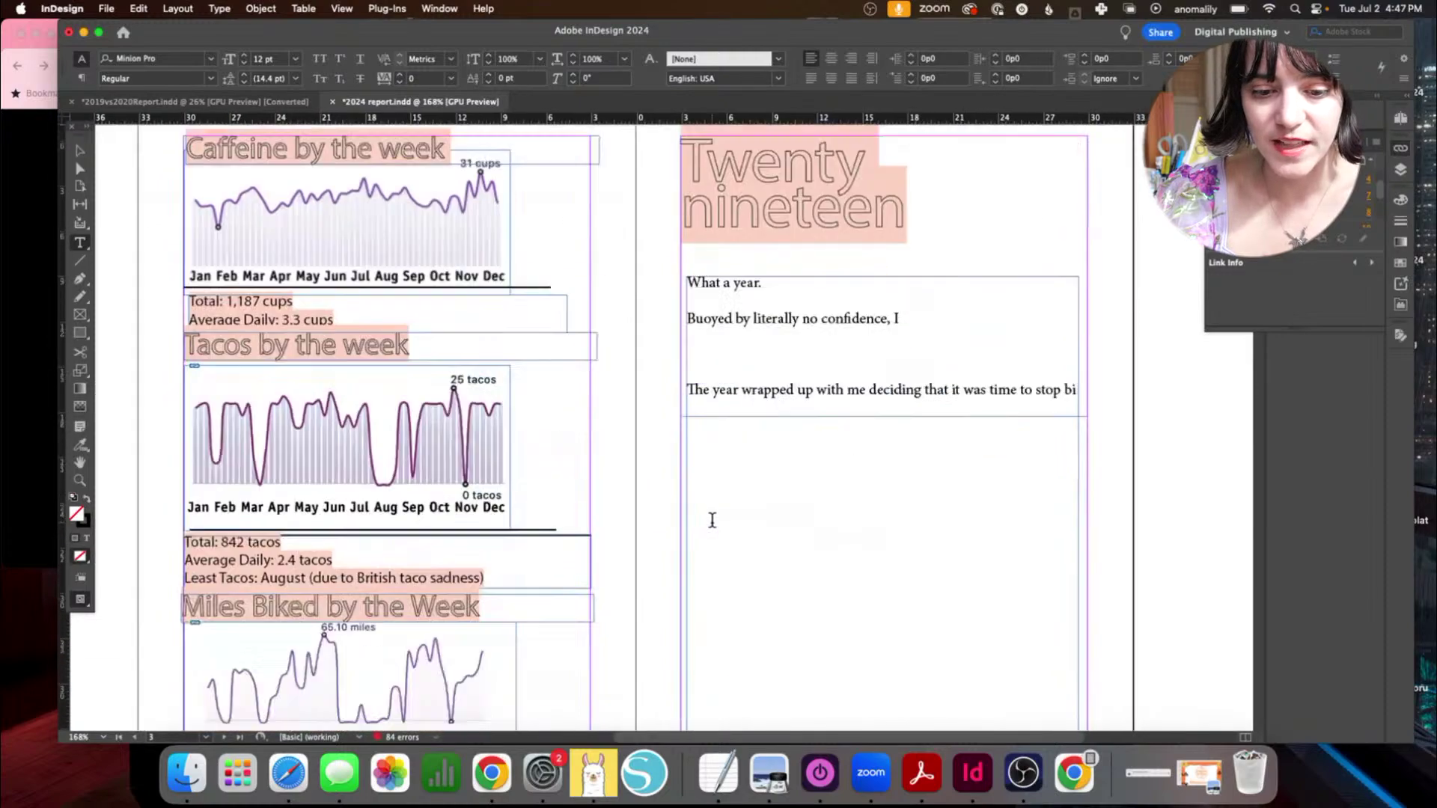
{"action": "scroll", "coordinate": [712, 520], "scroll_direction": "up", "scroll_amount": 5}
{"action": "scroll", "coordinate": [711, 521], "scroll_direction": "down", "scroll_amount": 2}
{"action": "scroll", "coordinate": [711, 520], "scroll_direction": "up", "scroll_amount": 10}
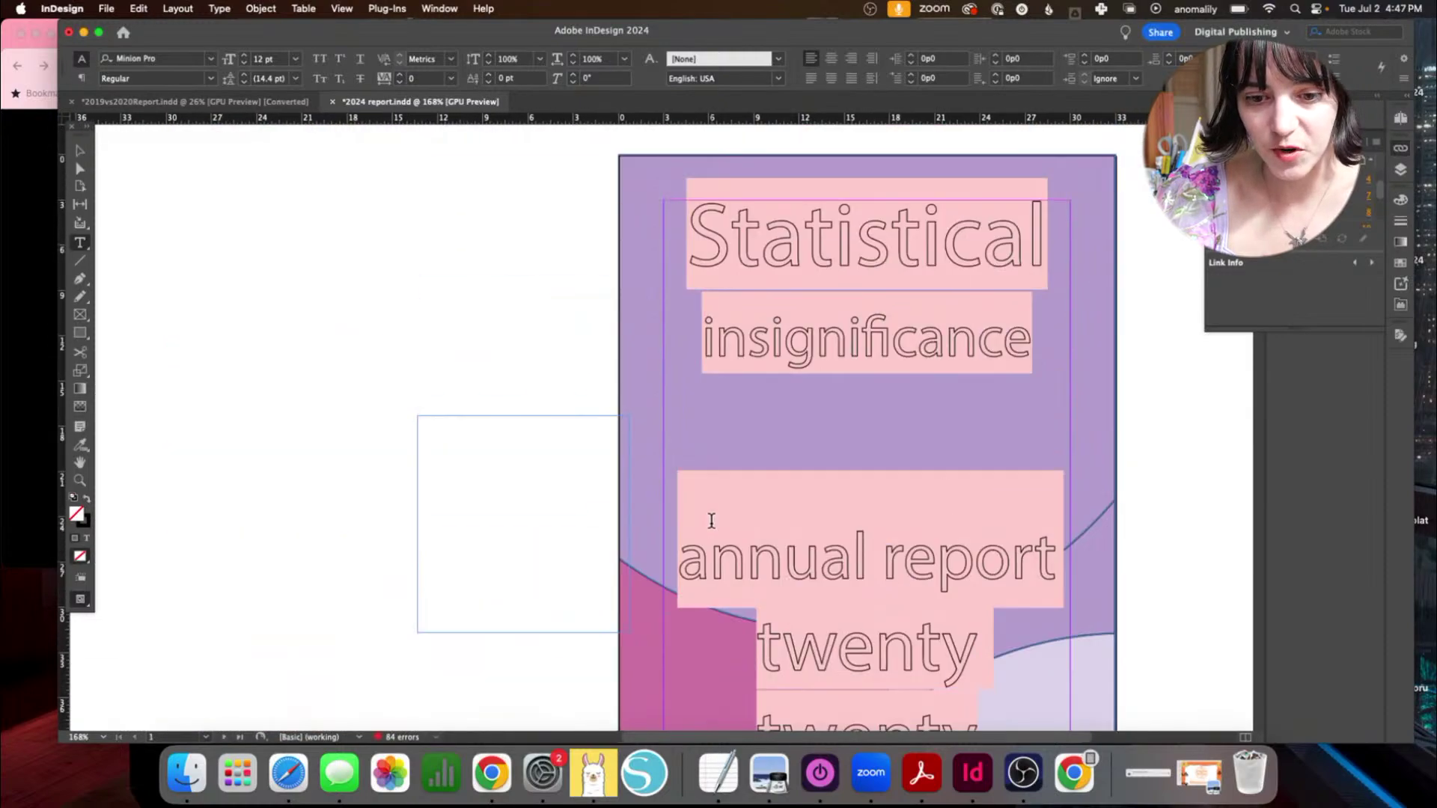
{"action": "scroll", "coordinate": [711, 520], "scroll_direction": "up", "scroll_amount": 1}
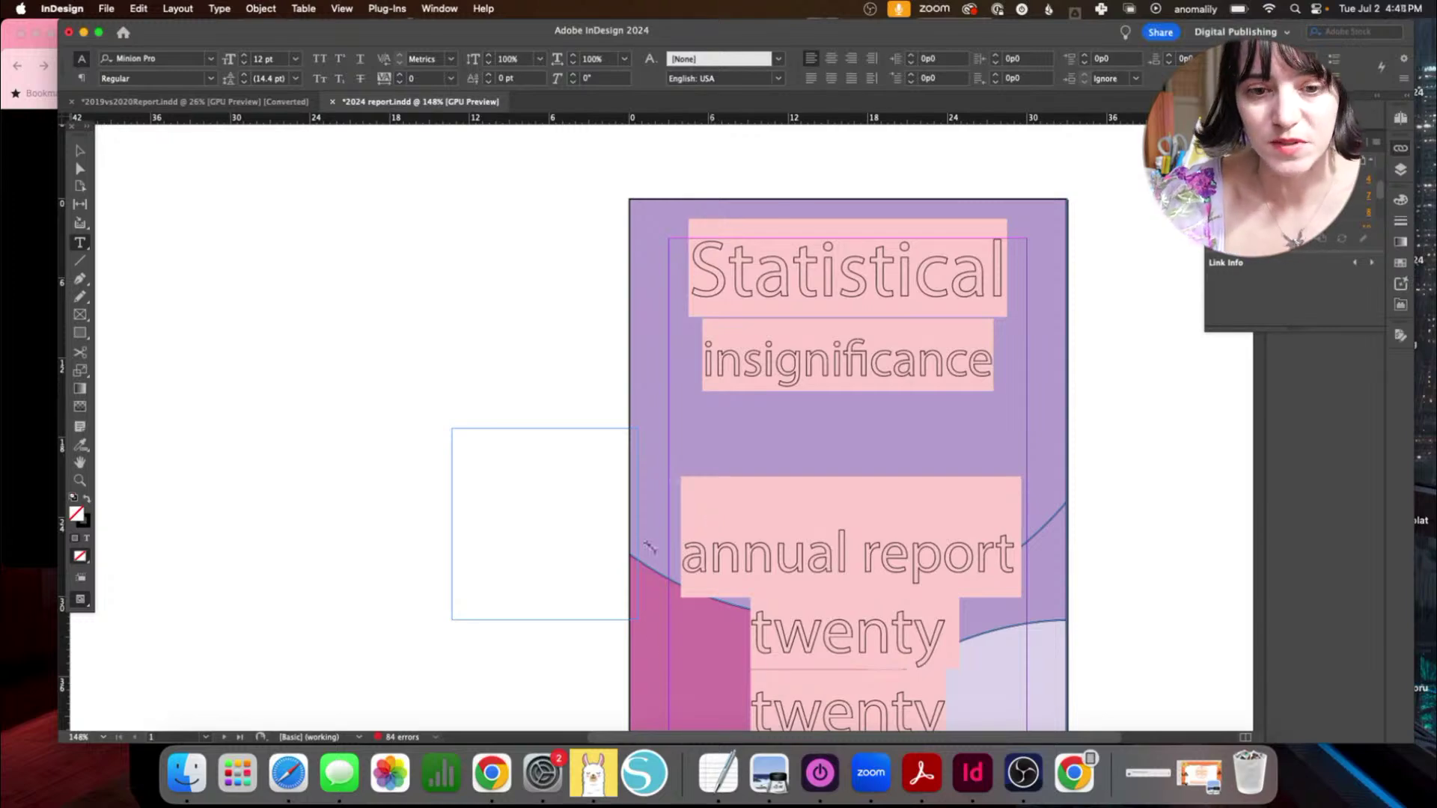
{"action": "scroll", "coordinate": [580, 507], "scroll_direction": "down", "scroll_amount": 5}
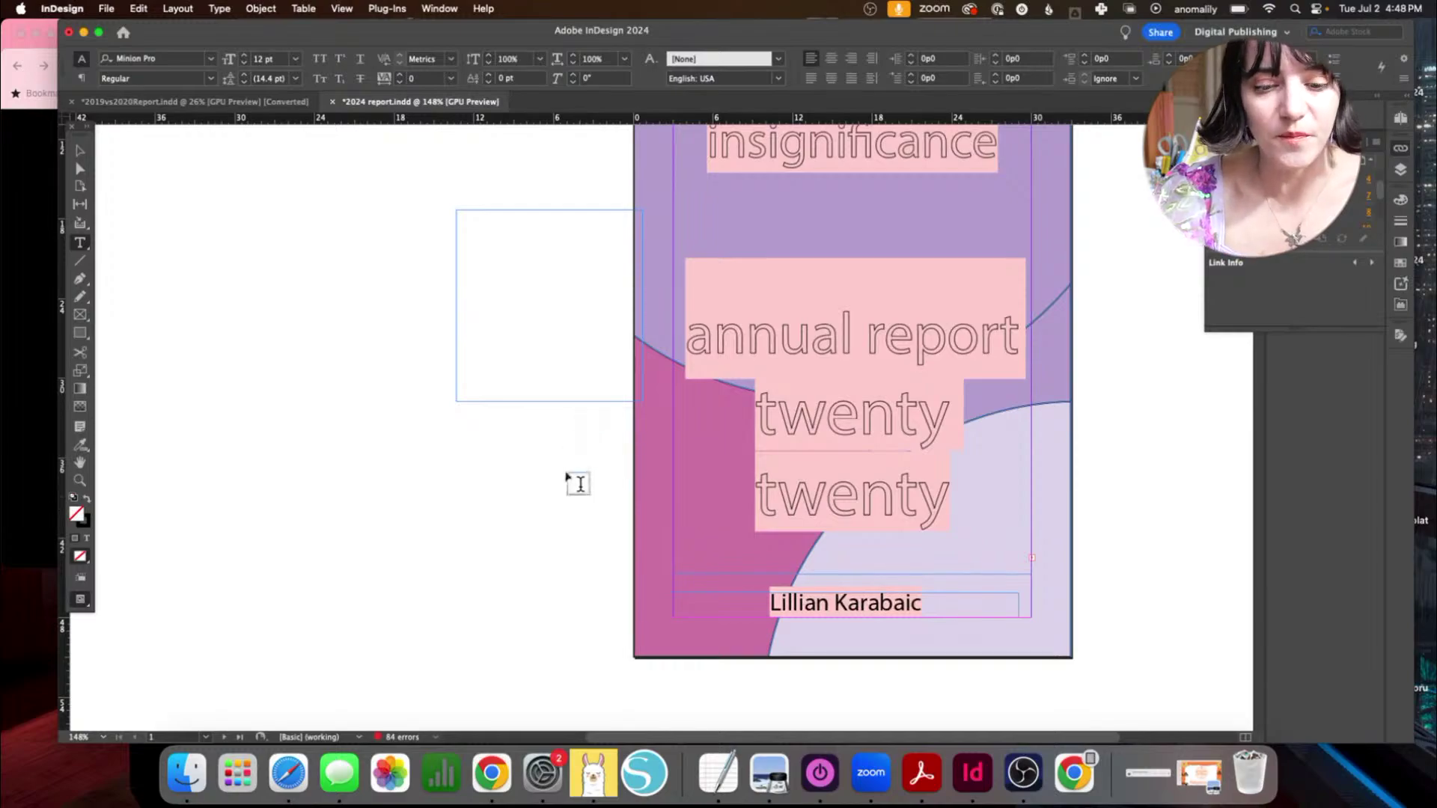
{"action": "scroll", "coordinate": [580, 502], "scroll_direction": "down", "scroll_amount": 20}
{"action": "scroll", "coordinate": [580, 485], "scroll_direction": "down", "scroll_amount": 2}
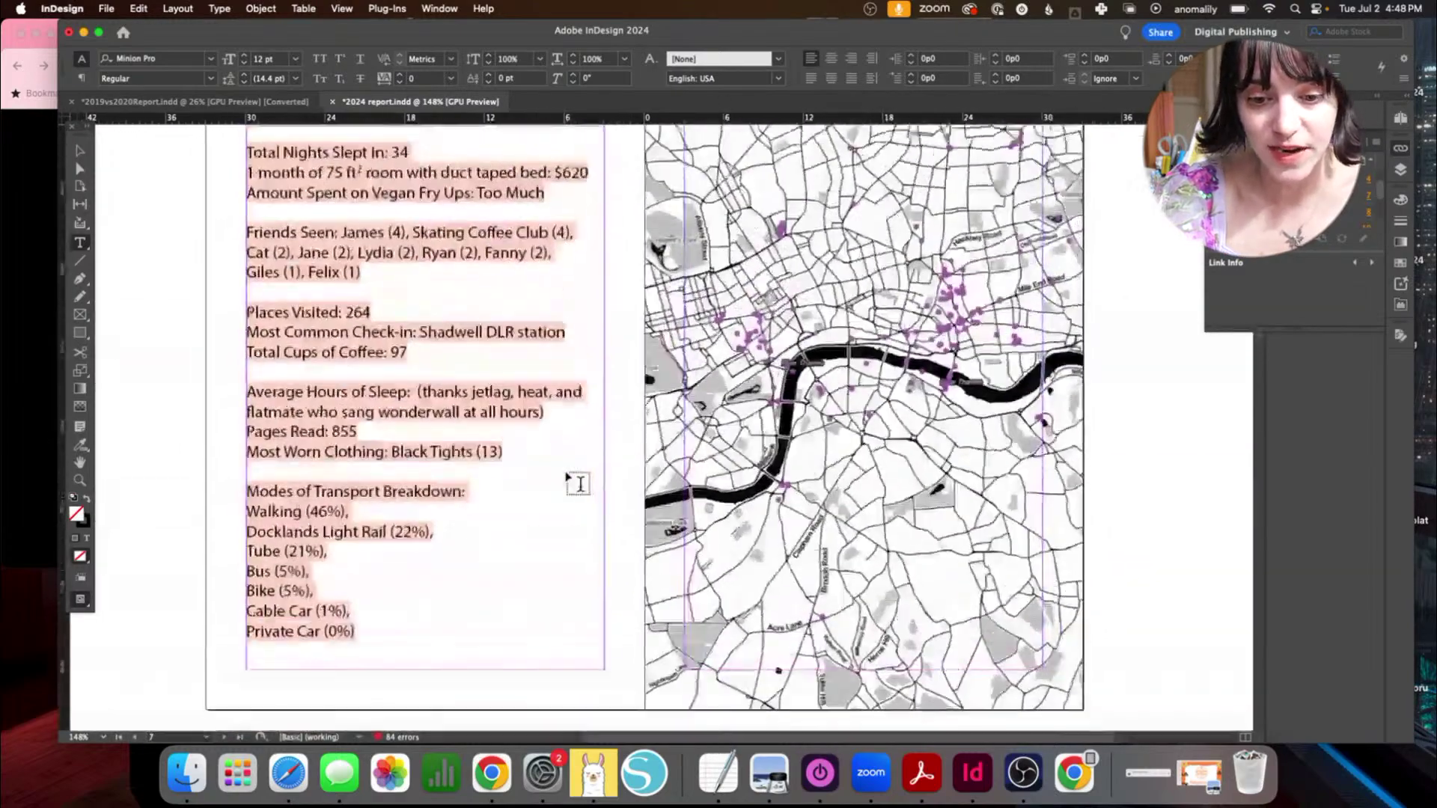
{"action": "scroll", "coordinate": [580, 484], "scroll_direction": "up", "scroll_amount": 3}
{"action": "scroll", "coordinate": [580, 484], "scroll_direction": "up", "scroll_amount": 20}
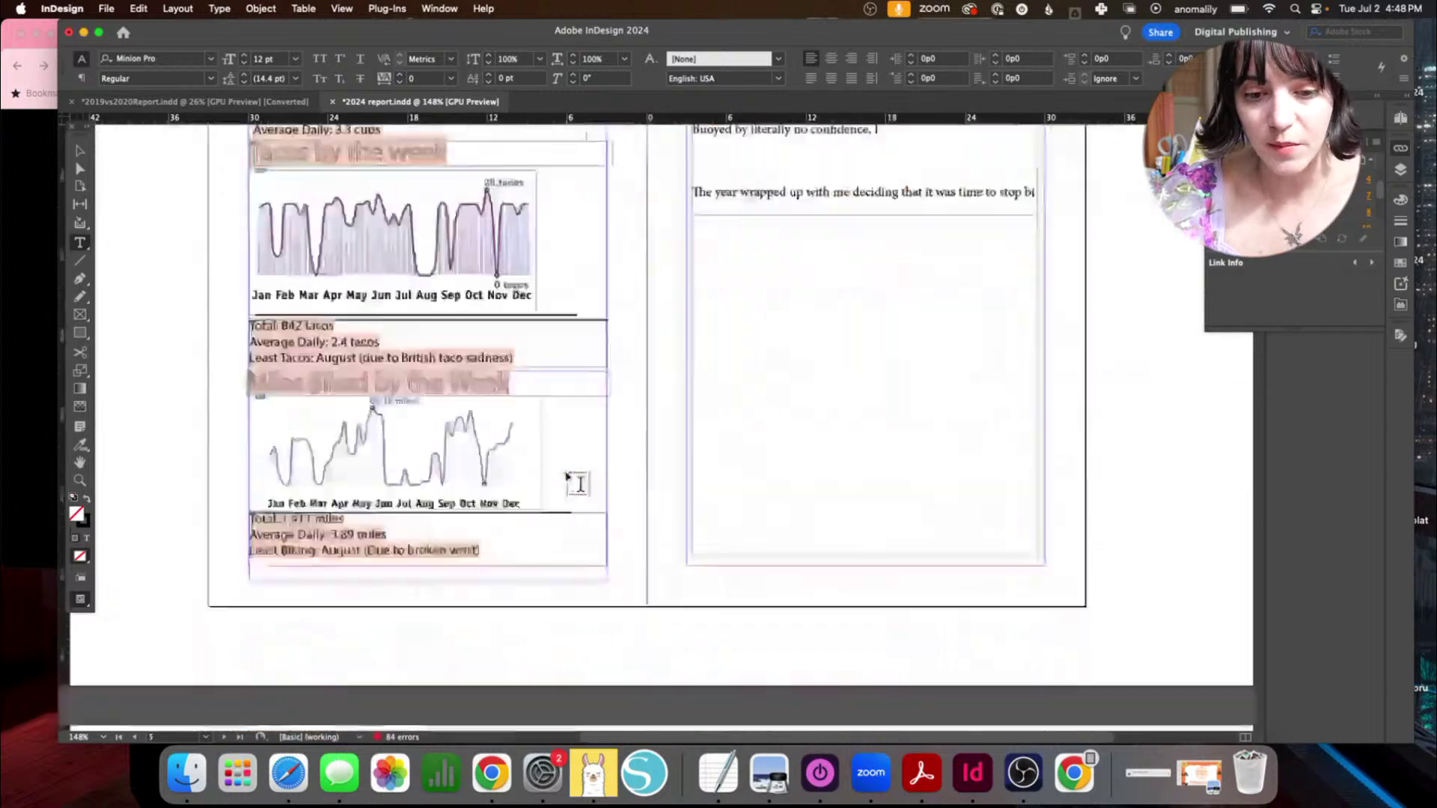
{"action": "scroll", "coordinate": [580, 485], "scroll_direction": "down", "scroll_amount": 5}
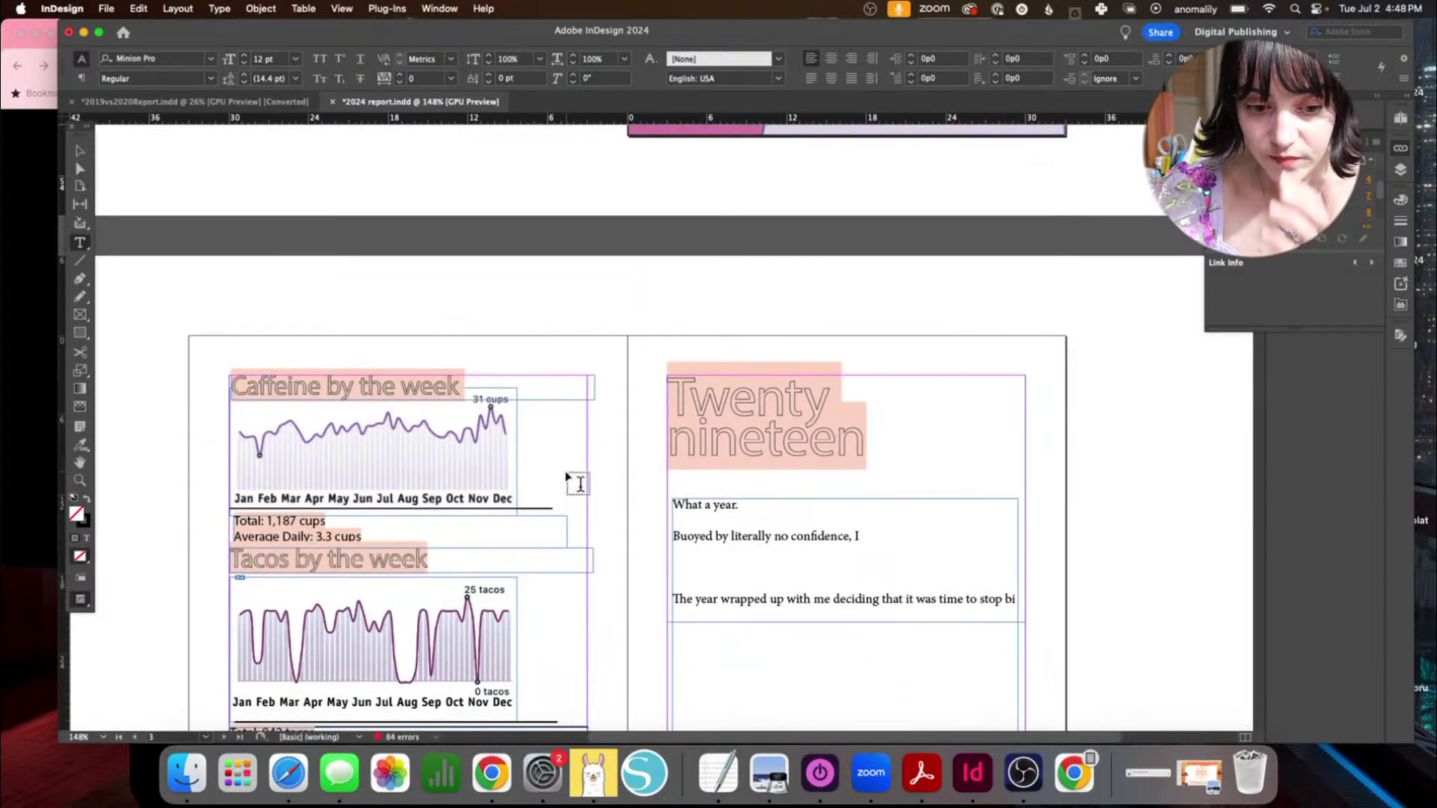
{"action": "scroll", "coordinate": [566, 476], "scroll_direction": "up", "scroll_amount": 3}
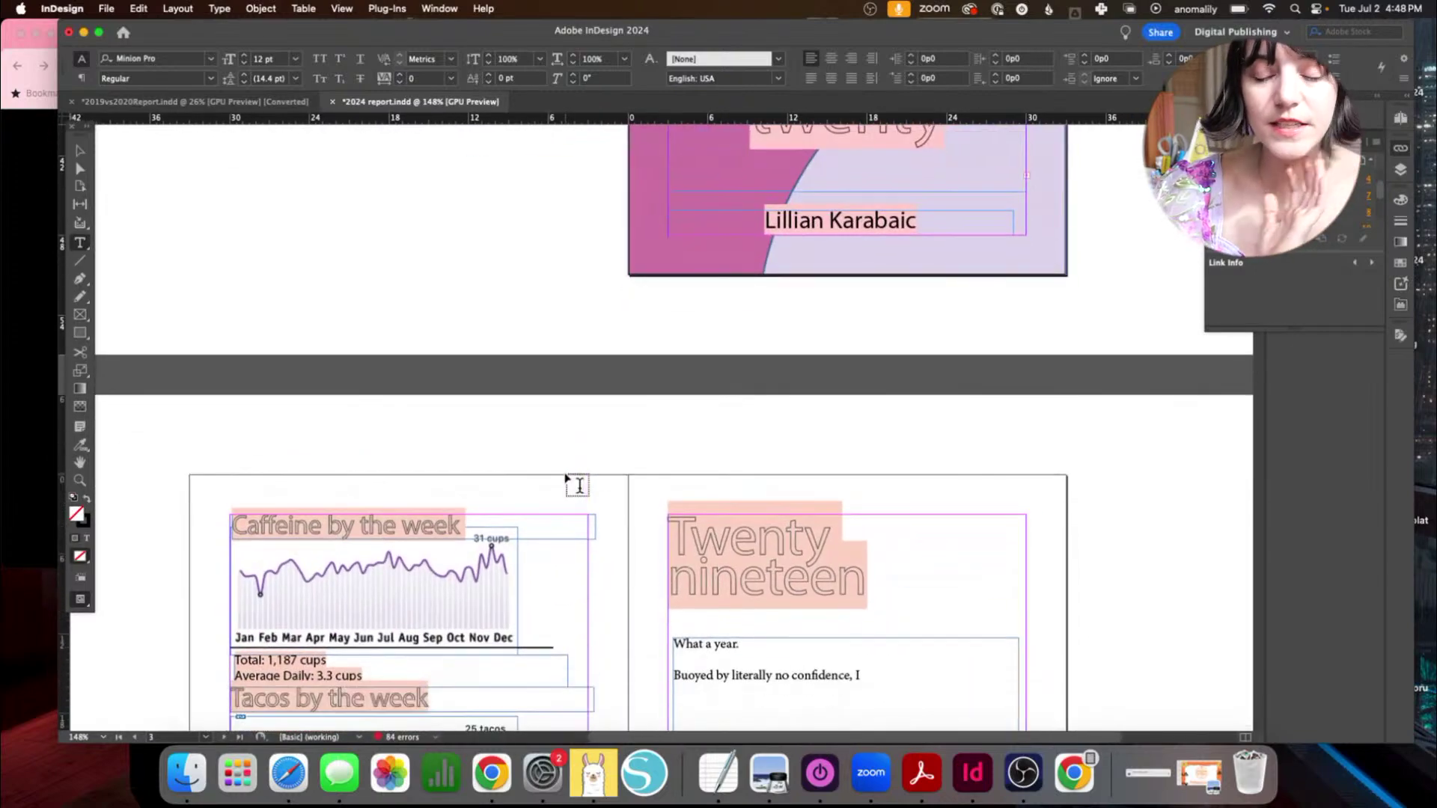
{"action": "scroll", "coordinate": [567, 477], "scroll_direction": "up", "scroll_amount": 5}
{"action": "scroll", "coordinate": [566, 479], "scroll_direction": "up", "scroll_amount": 3}
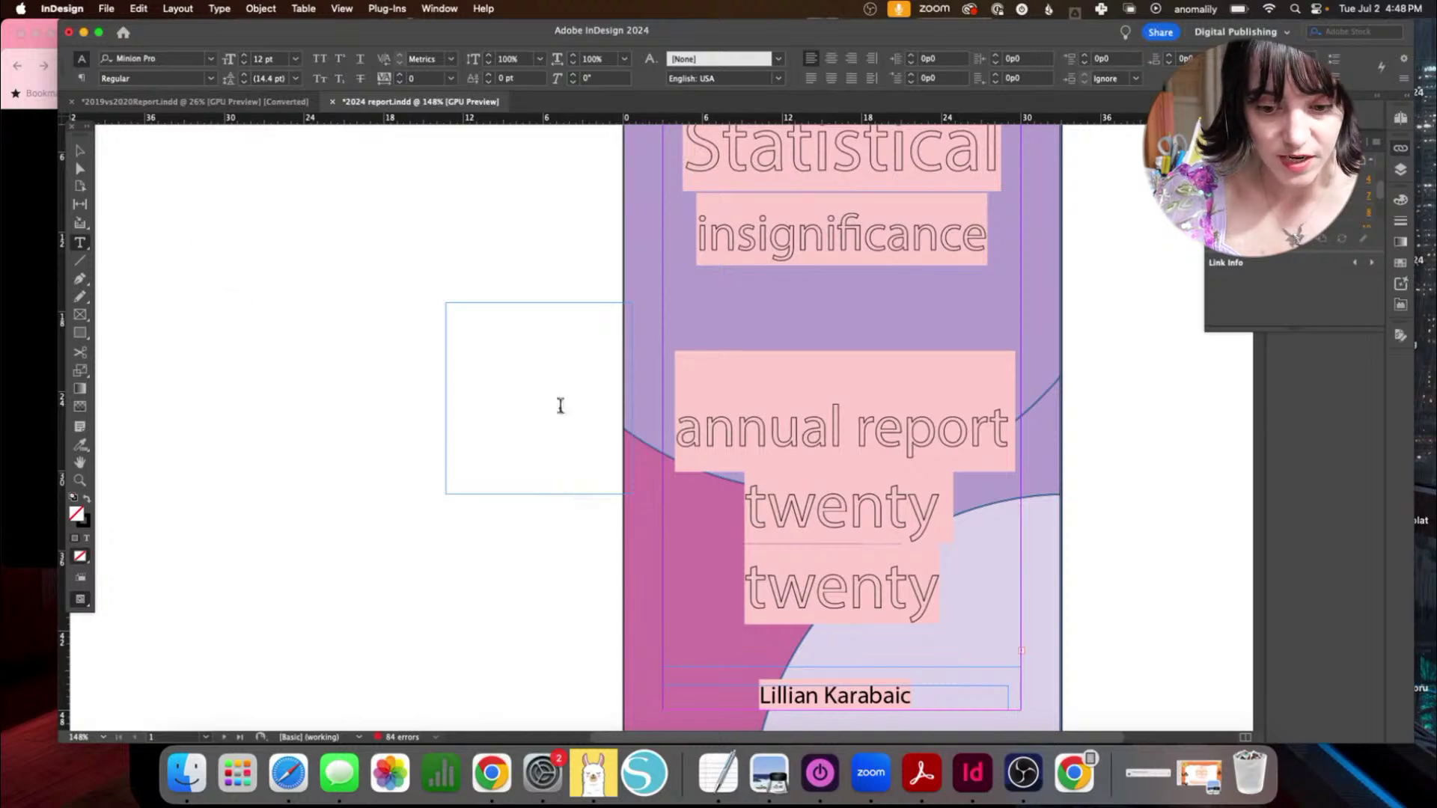
Step: Place the text cursor in the cover's "annual report twenty twenty" text frame to inspect its text formatting
{"action": "left_click", "coordinate": [755, 427]}
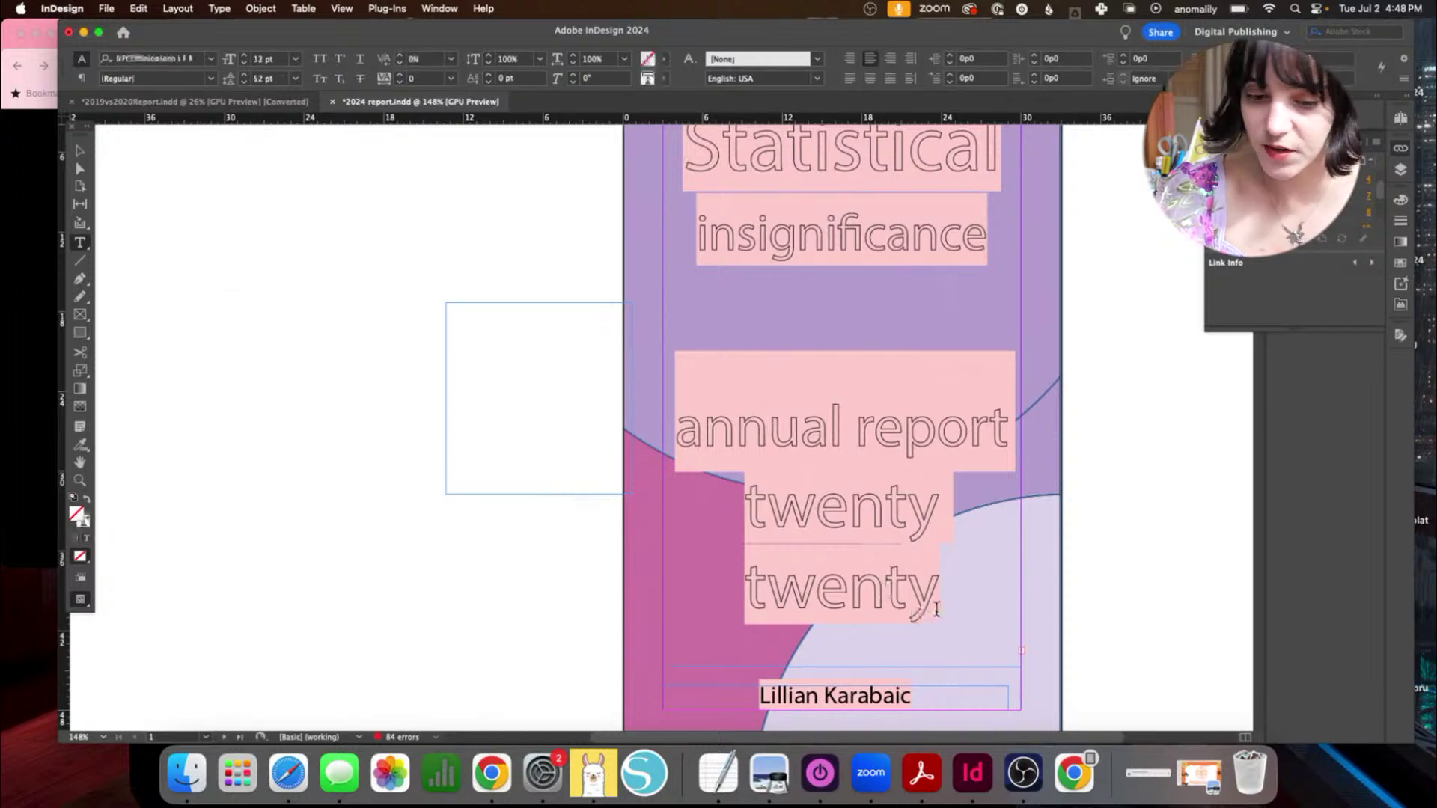
{"action": "left_click_drag", "start_coordinate": [939, 599], "coordinate": [819, 534]}
{"action": "left_click", "coordinate": [853, 650]}
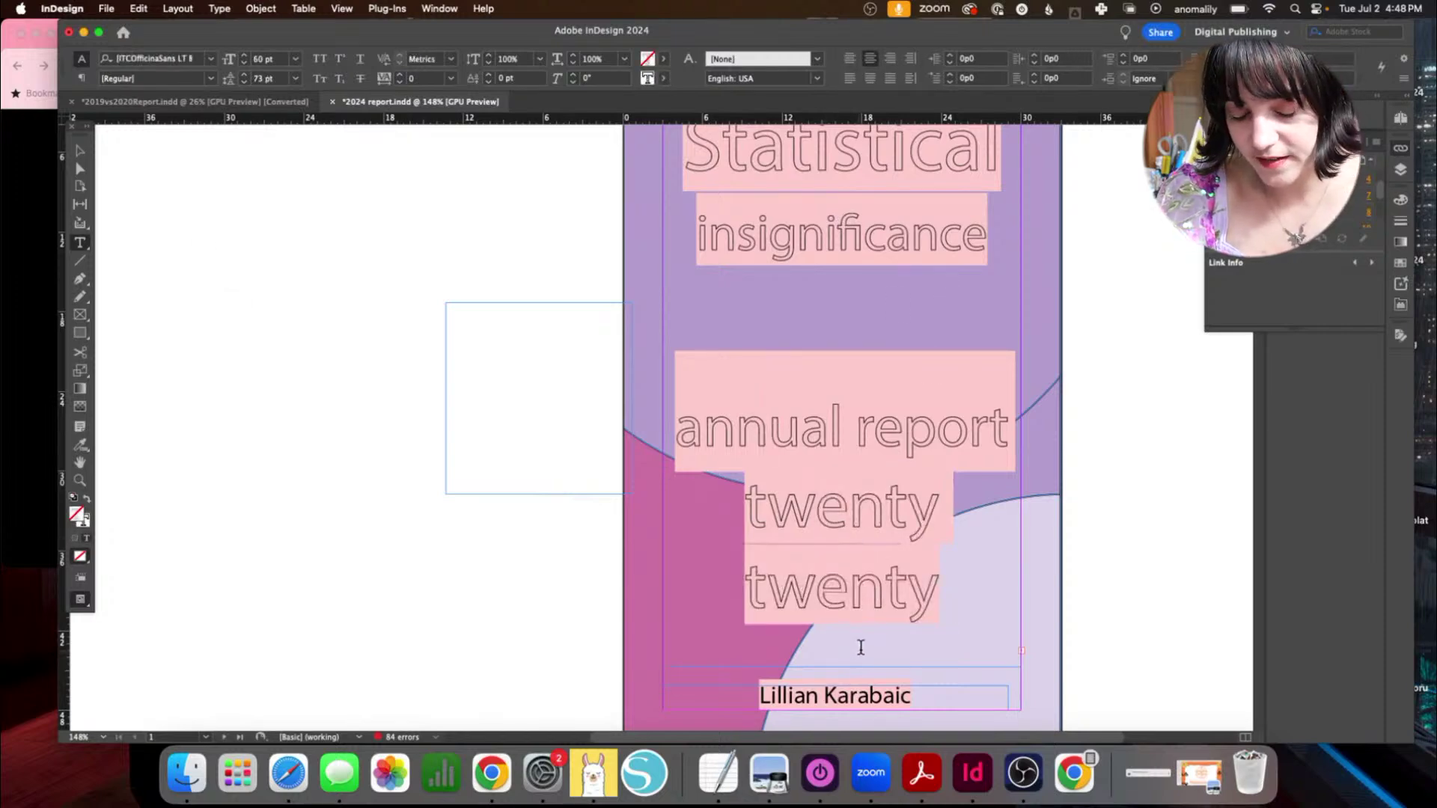
Step: Select the linked year-at-a-glance calendar image on the travel spread with the Selection tool
{"action": "scroll", "coordinate": [550, 329], "scroll_direction": "down", "scroll_amount": 20}
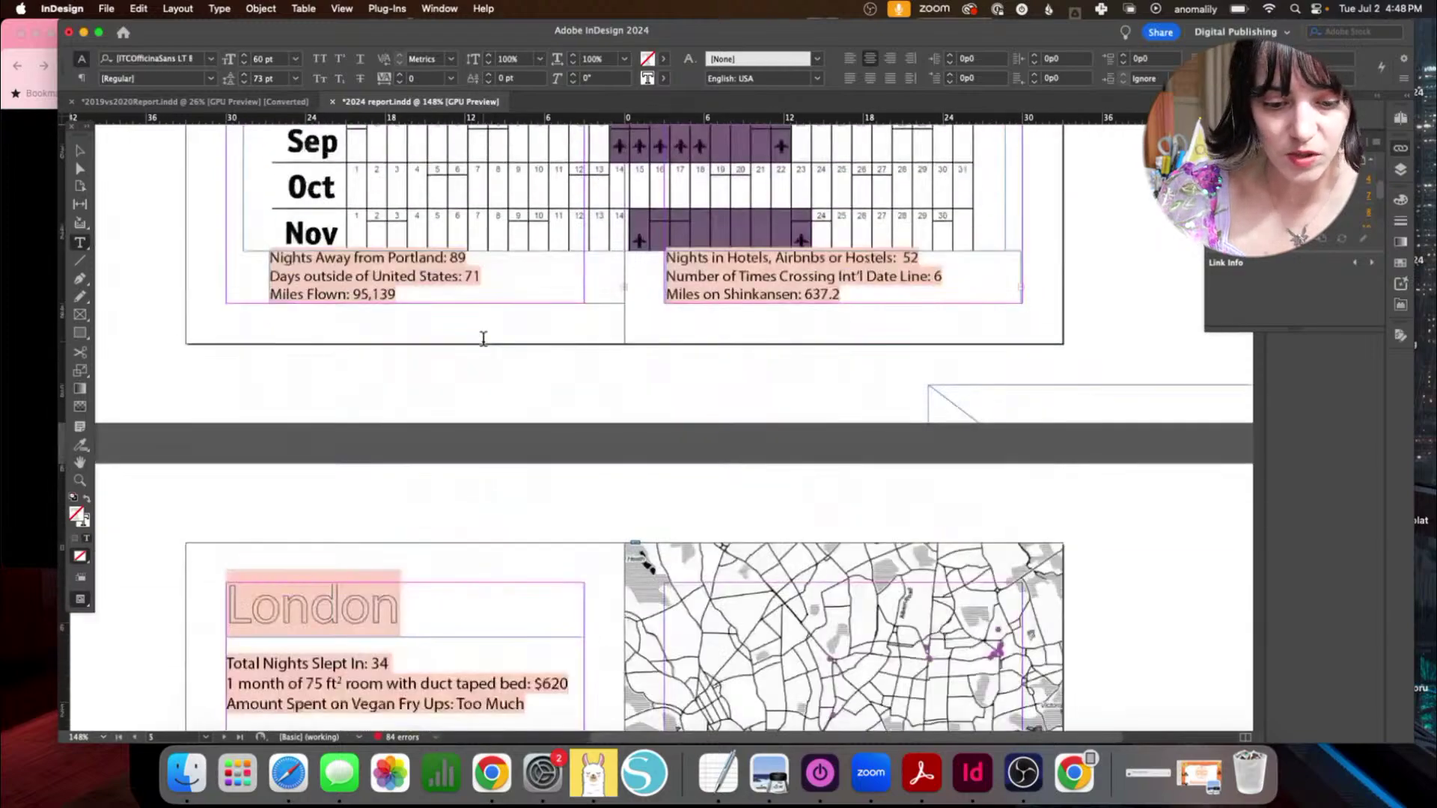
{"action": "scroll", "coordinate": [483, 338], "scroll_direction": "up", "scroll_amount": 4}
{"action": "scroll", "coordinate": [484, 338], "scroll_direction": "down", "scroll_amount": 3}
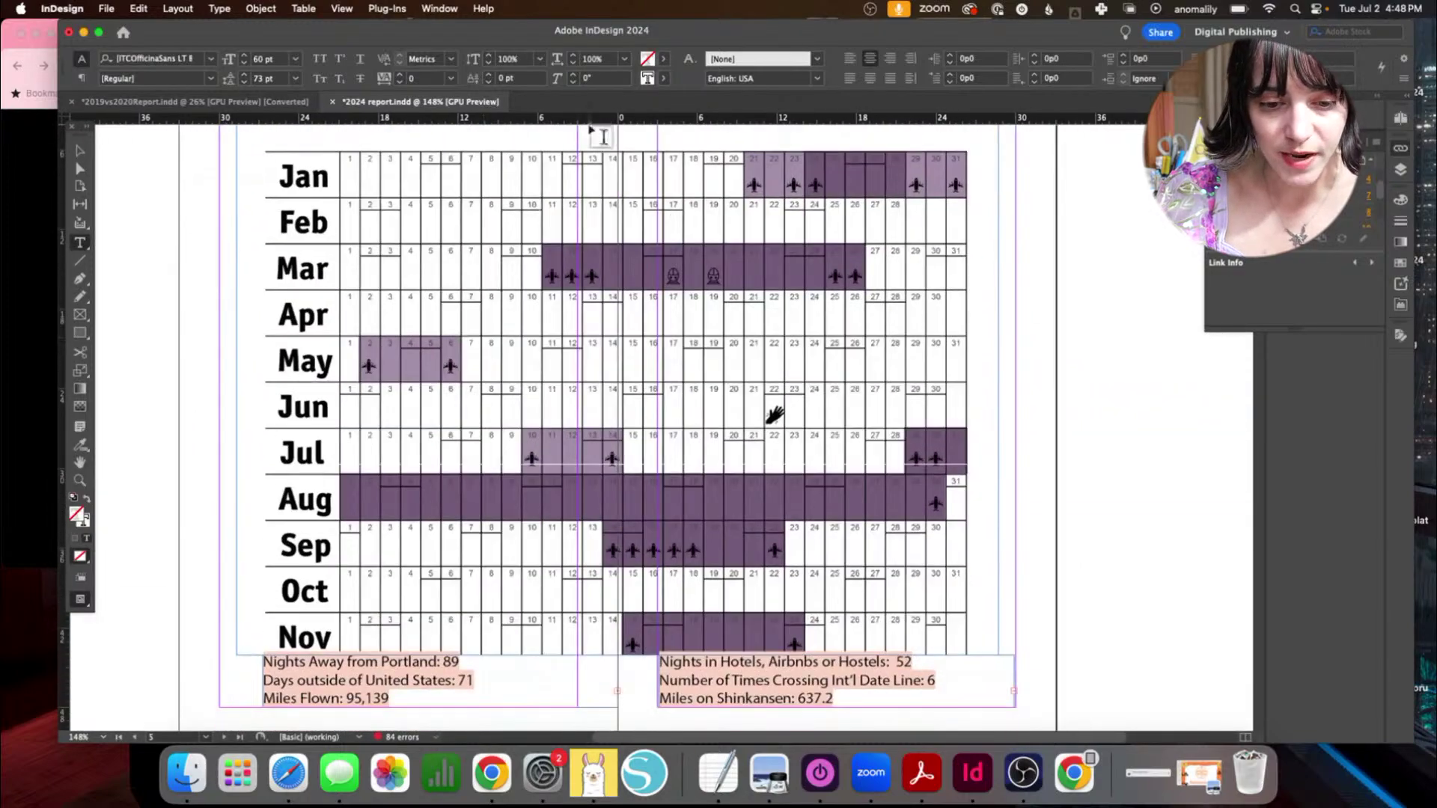
{"action": "left_click", "coordinate": [80, 151]}
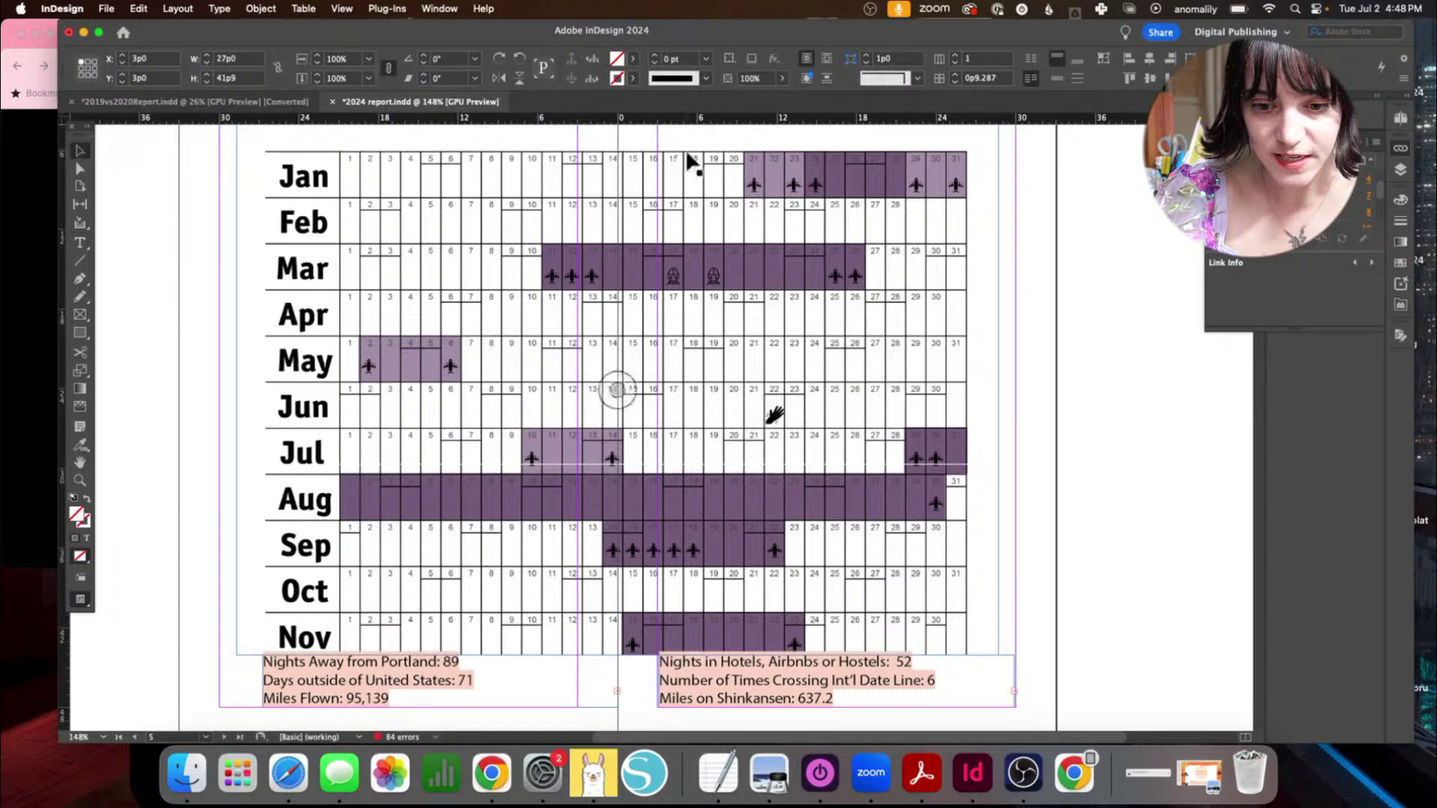
{"action": "left_click", "coordinate": [752, 212]}
{"action": "left_click", "coordinate": [771, 217]}
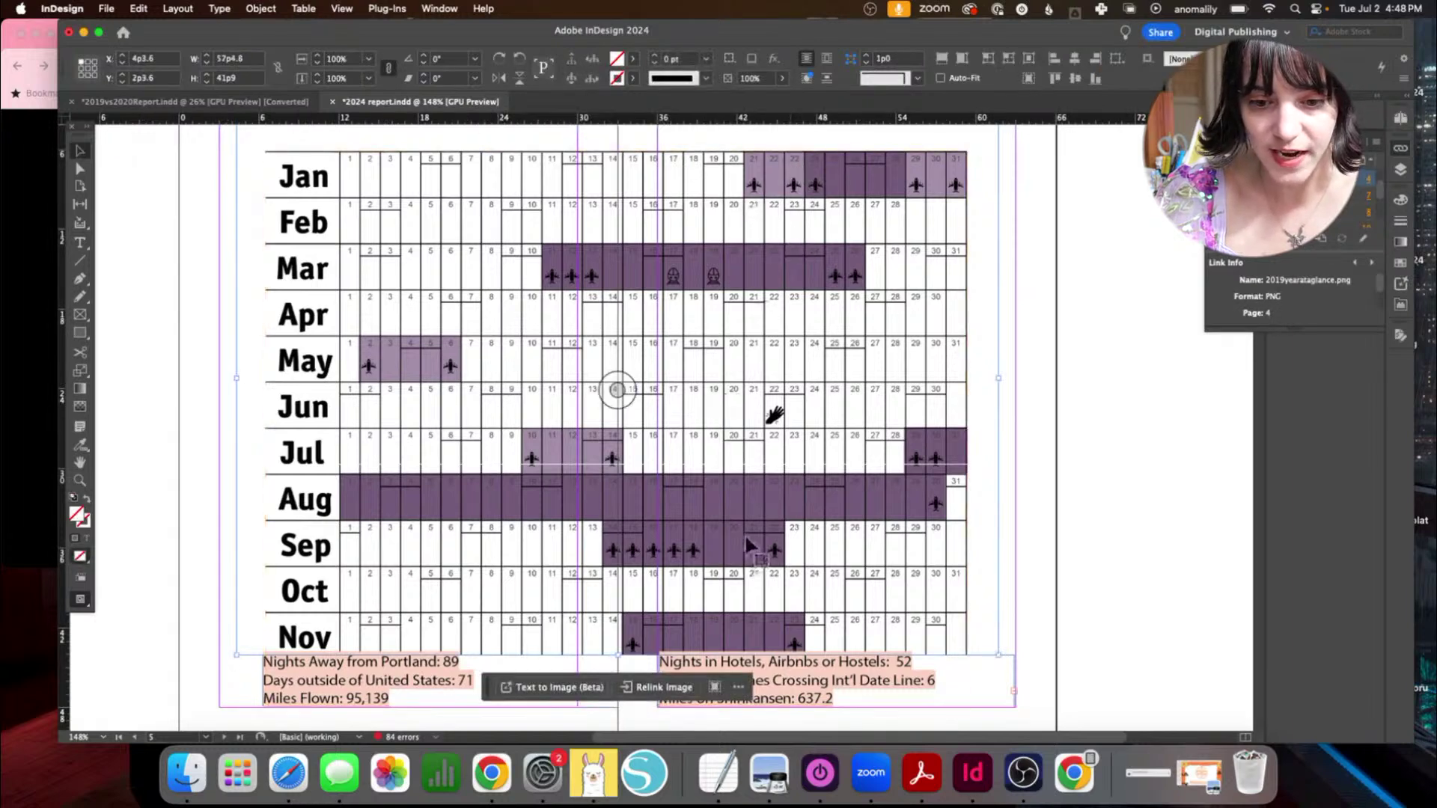
Step: Examine the report's city map spreads and 2019 Expenses treemap, returning past the weekly charts to the cover
{"action": "scroll", "coordinate": [991, 443], "scroll_direction": "down", "scroll_amount": 5}
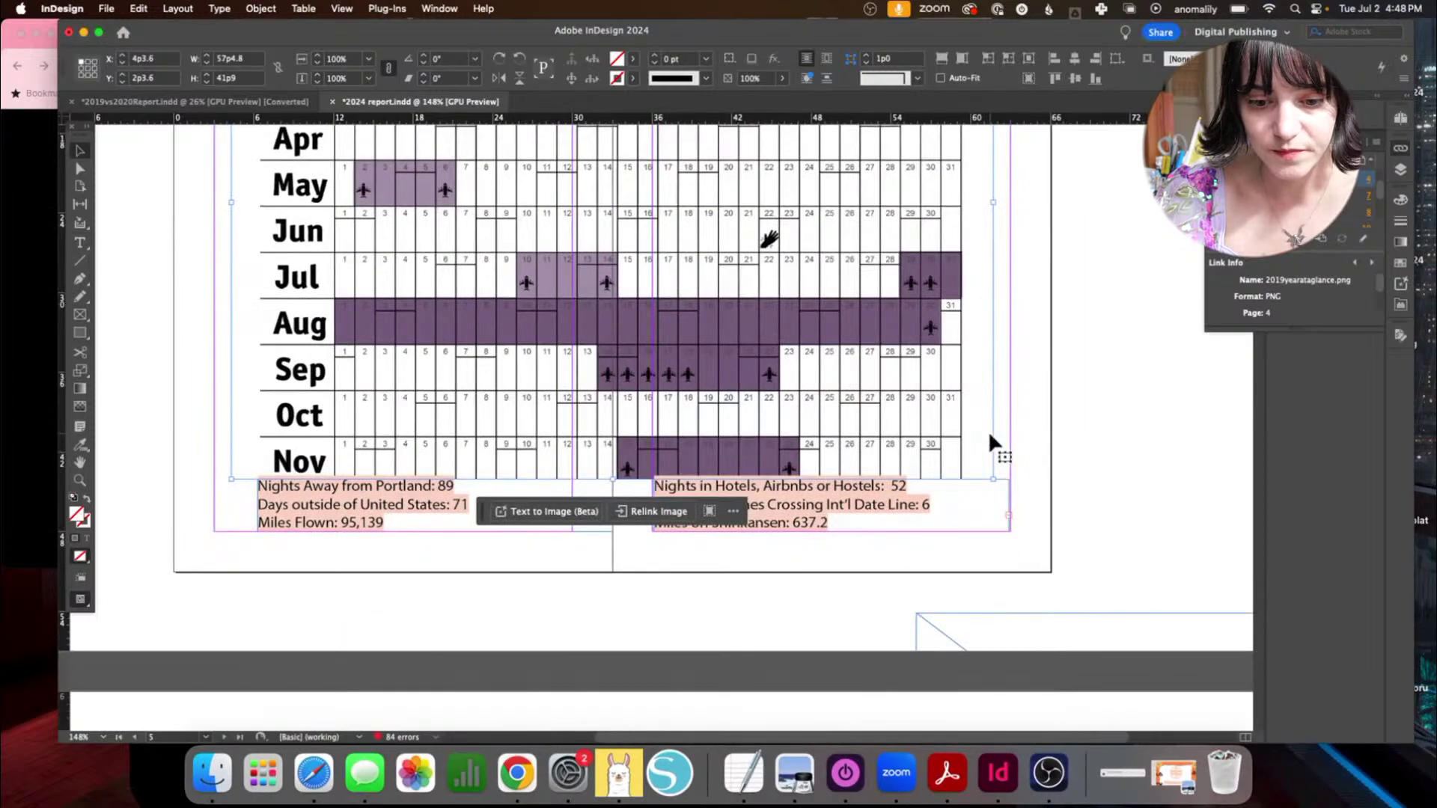
{"action": "scroll", "coordinate": [992, 443], "scroll_direction": "down", "scroll_amount": 15}
{"action": "scroll", "coordinate": [992, 443], "scroll_direction": "up", "scroll_amount": 4}
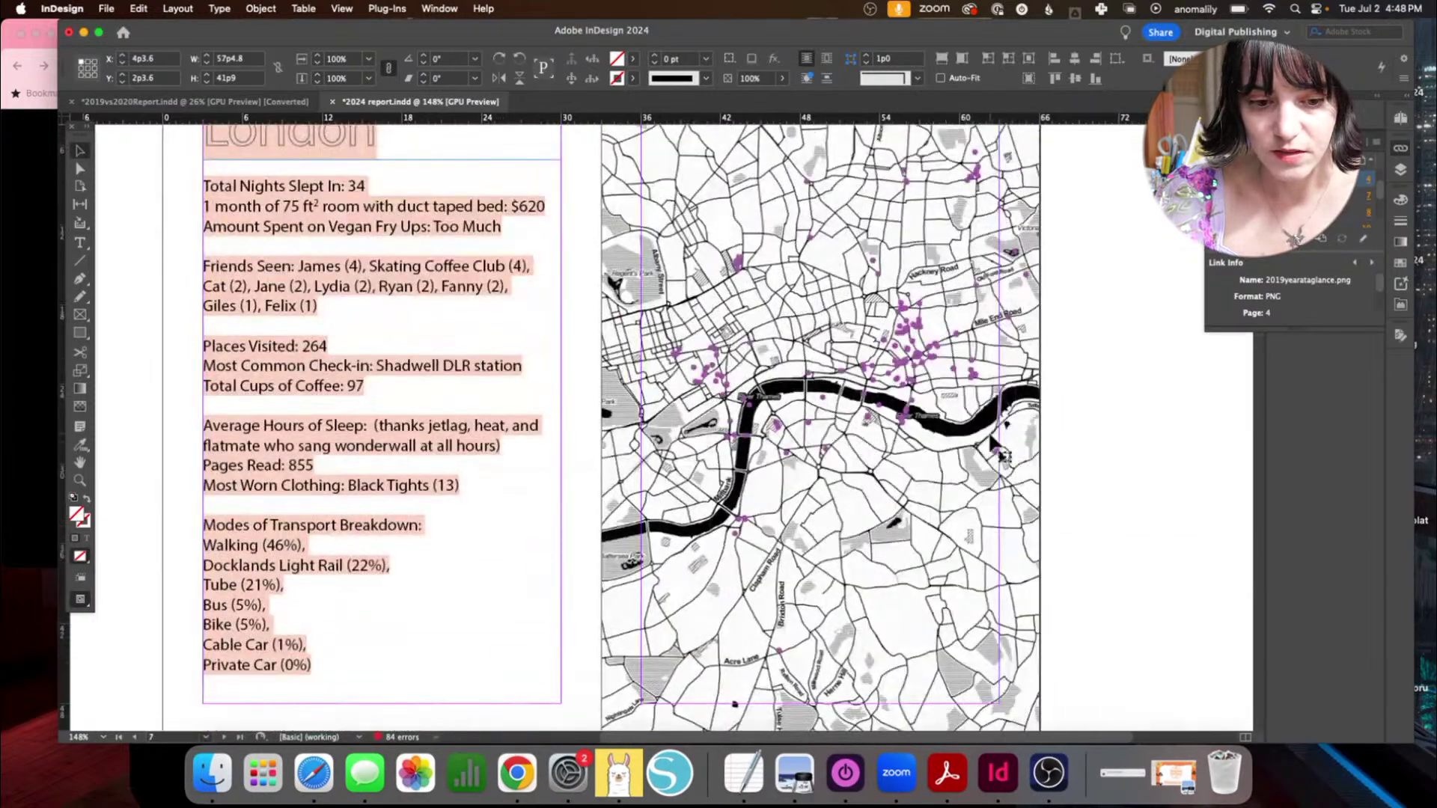
{"action": "scroll", "coordinate": [992, 444], "scroll_direction": "up", "scroll_amount": 3}
{"action": "scroll", "coordinate": [991, 444], "scroll_direction": "down", "scroll_amount": 20}
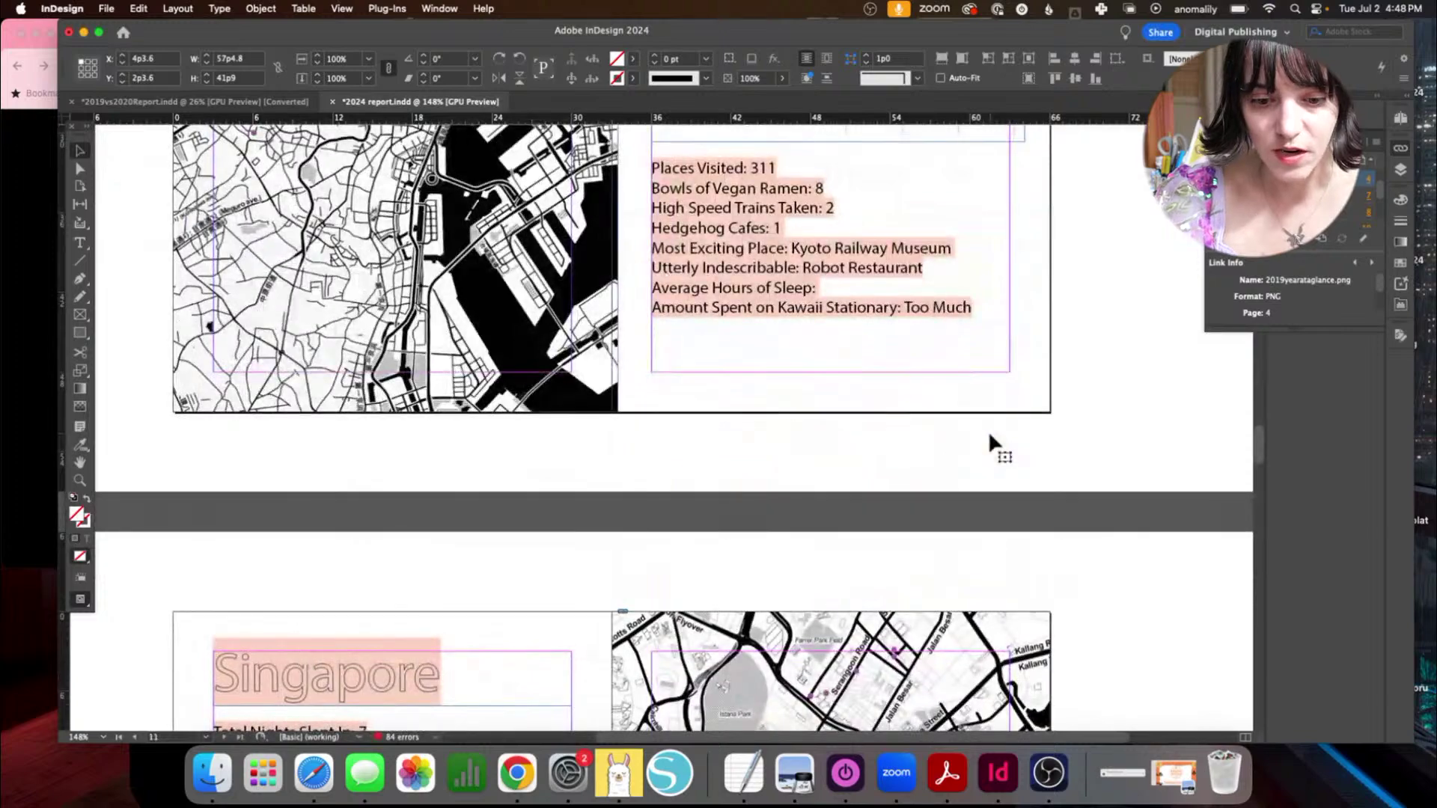
{"action": "scroll", "coordinate": [990, 436], "scroll_direction": "down", "scroll_amount": 20}
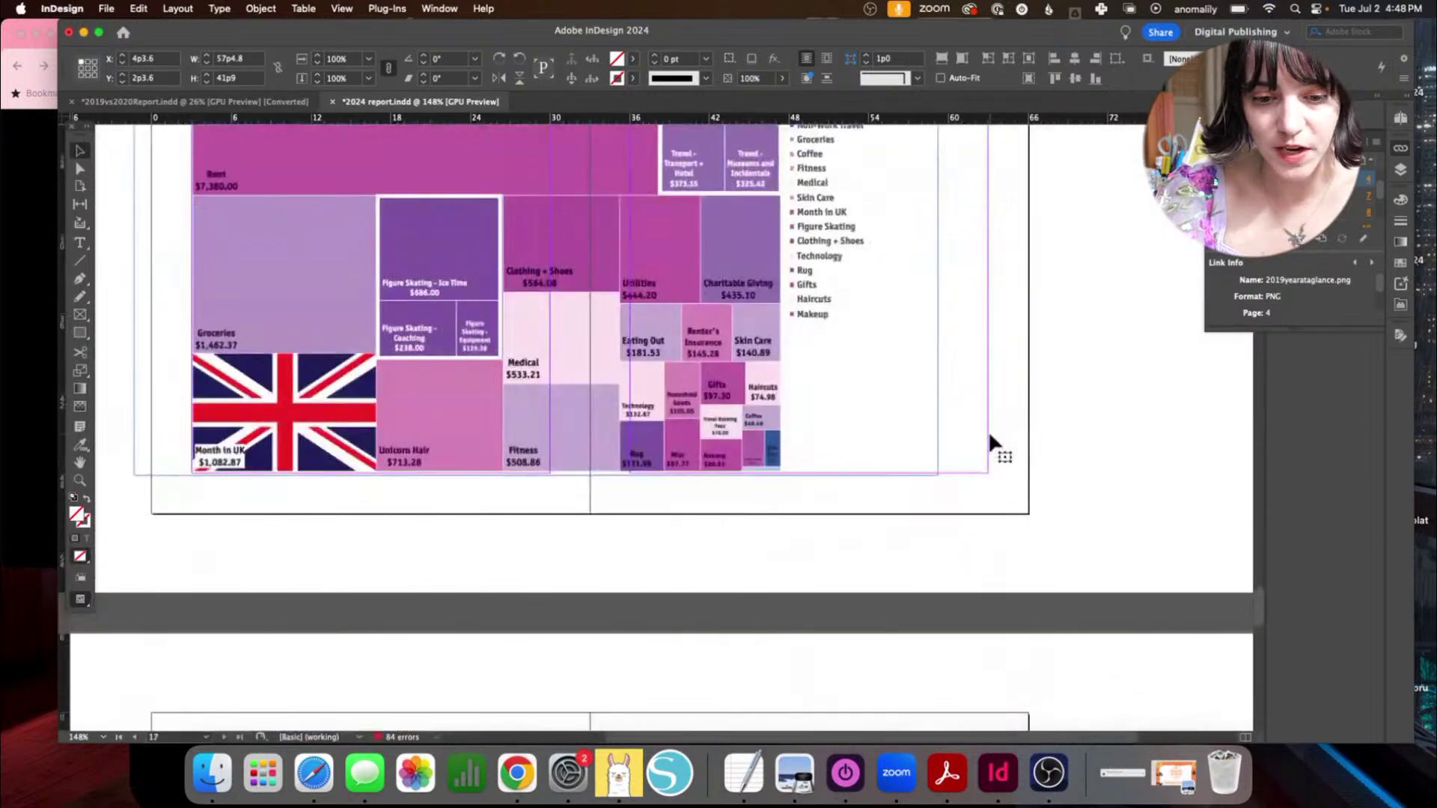
{"action": "scroll", "coordinate": [990, 437], "scroll_direction": "up", "scroll_amount": 5}
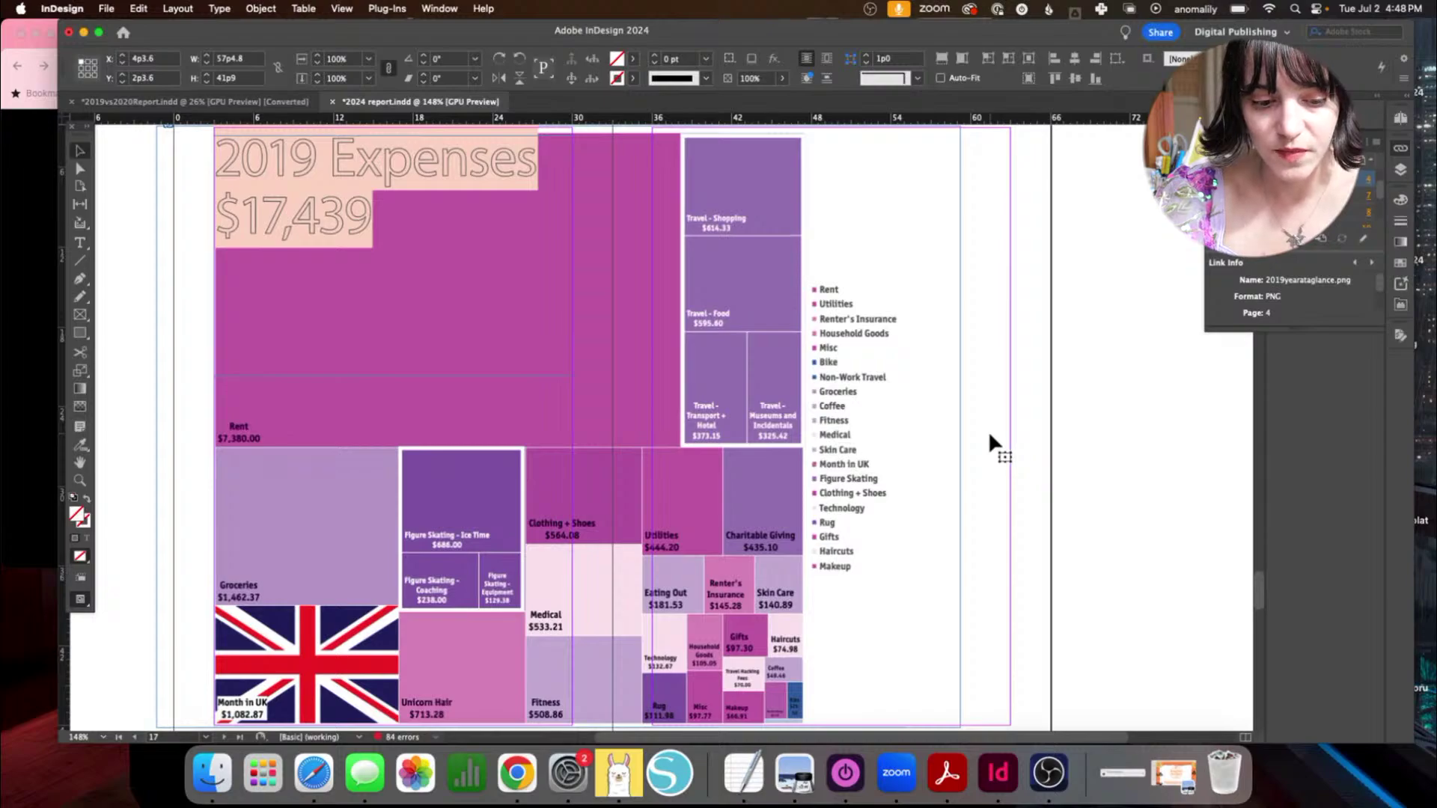
{"action": "scroll", "coordinate": [989, 436], "scroll_direction": "up", "scroll_amount": 20}
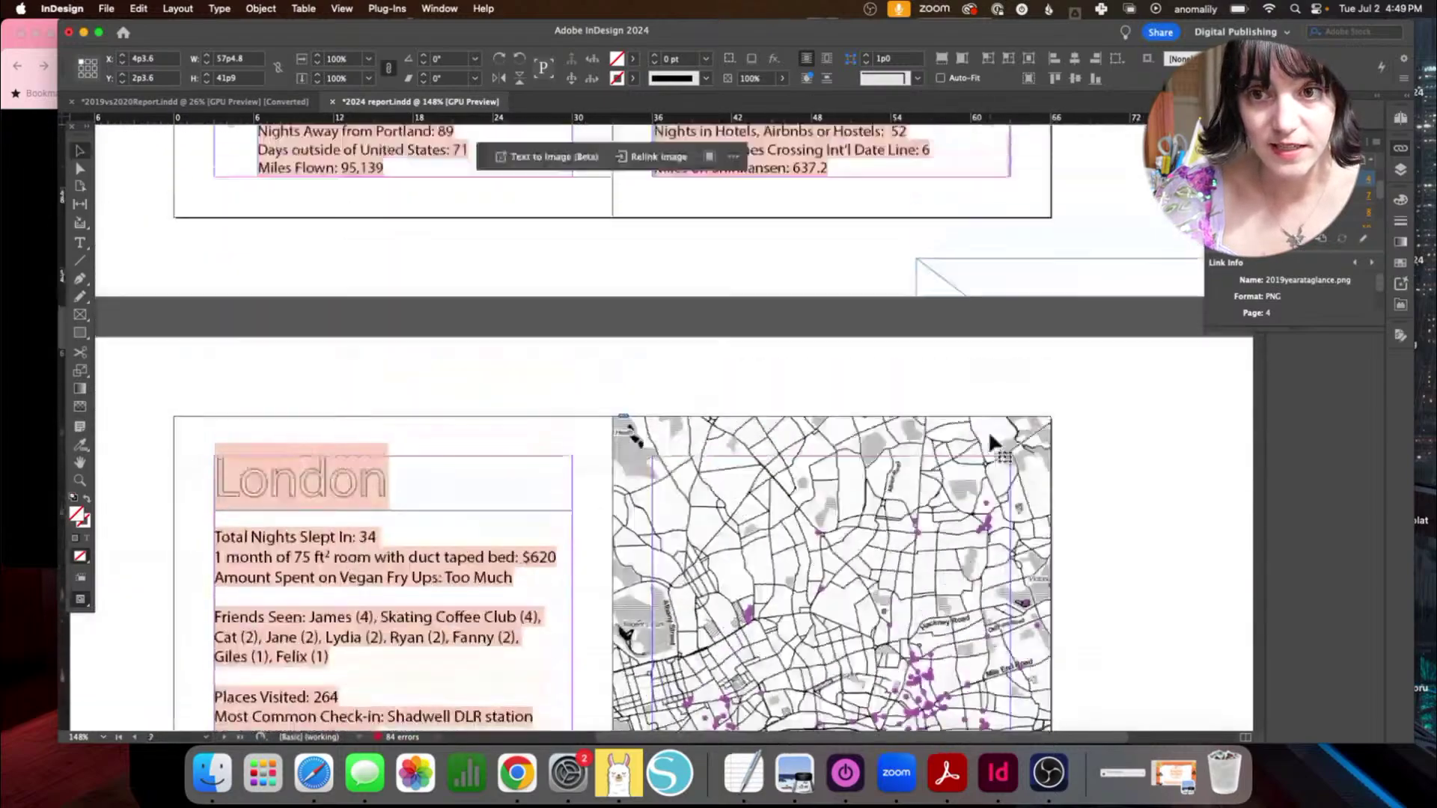
{"action": "scroll", "coordinate": [989, 437], "scroll_direction": "up", "scroll_amount": 1}
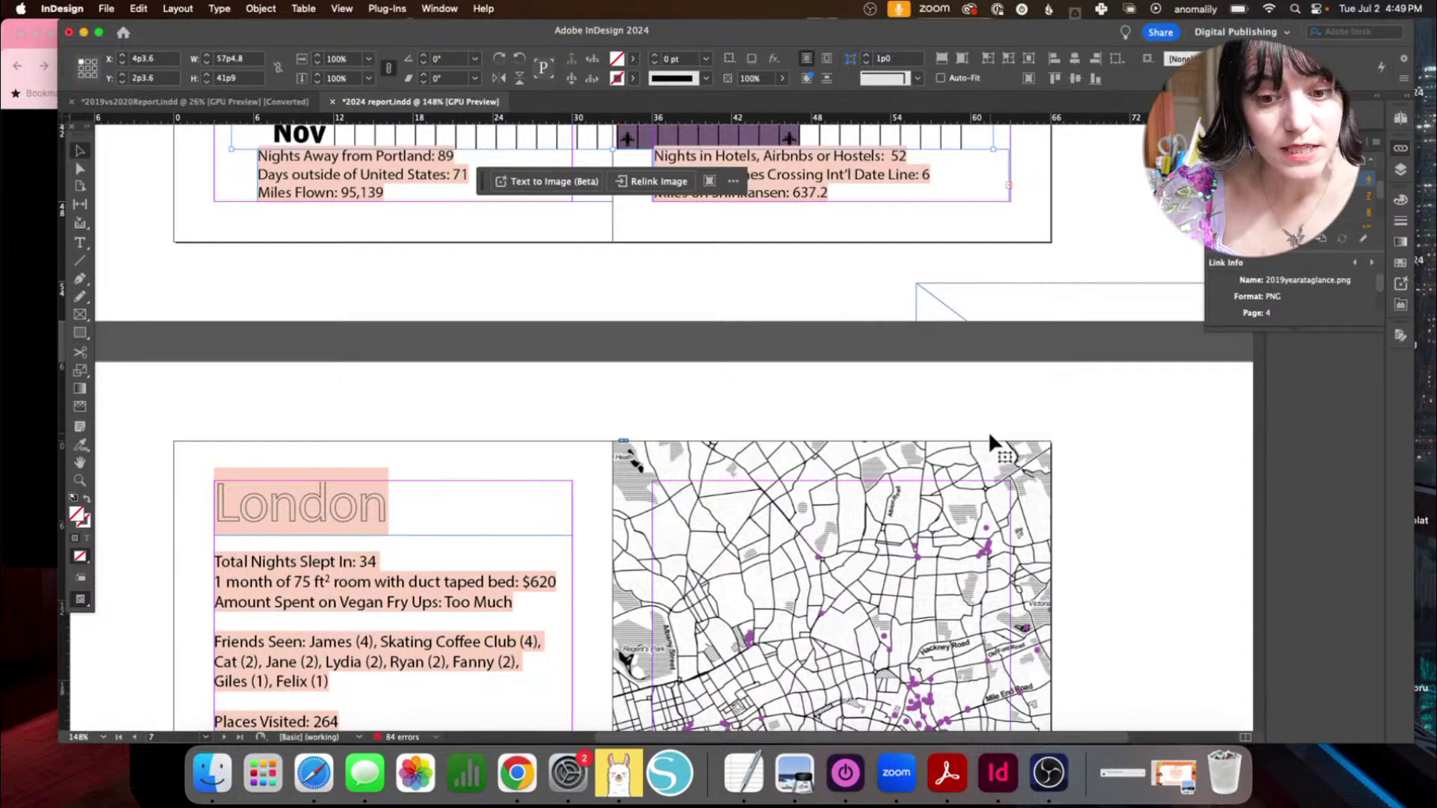
{"action": "scroll", "coordinate": [990, 436], "scroll_direction": "up", "scroll_amount": 20}
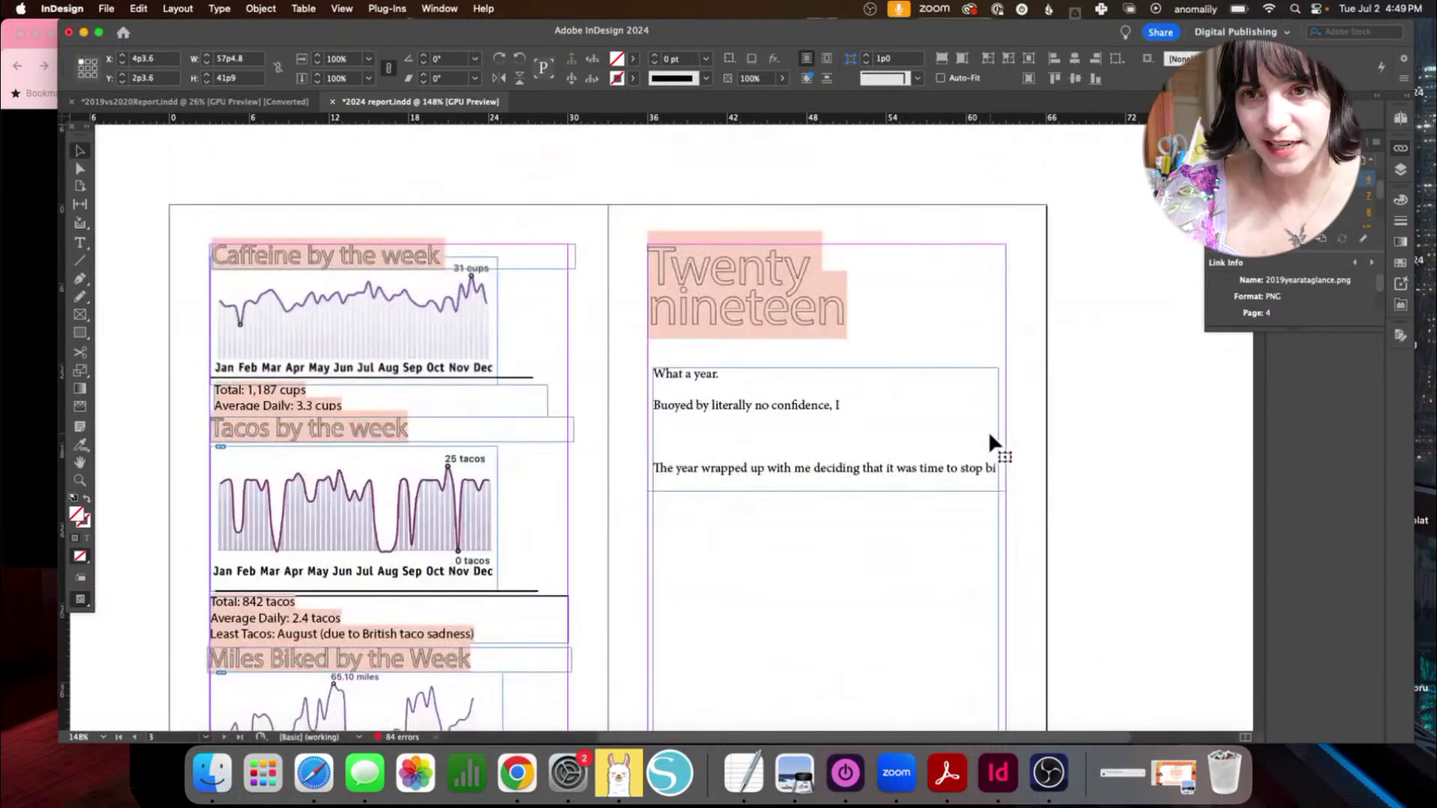
{"action": "scroll", "coordinate": [990, 437], "scroll_direction": "up", "scroll_amount": 15}
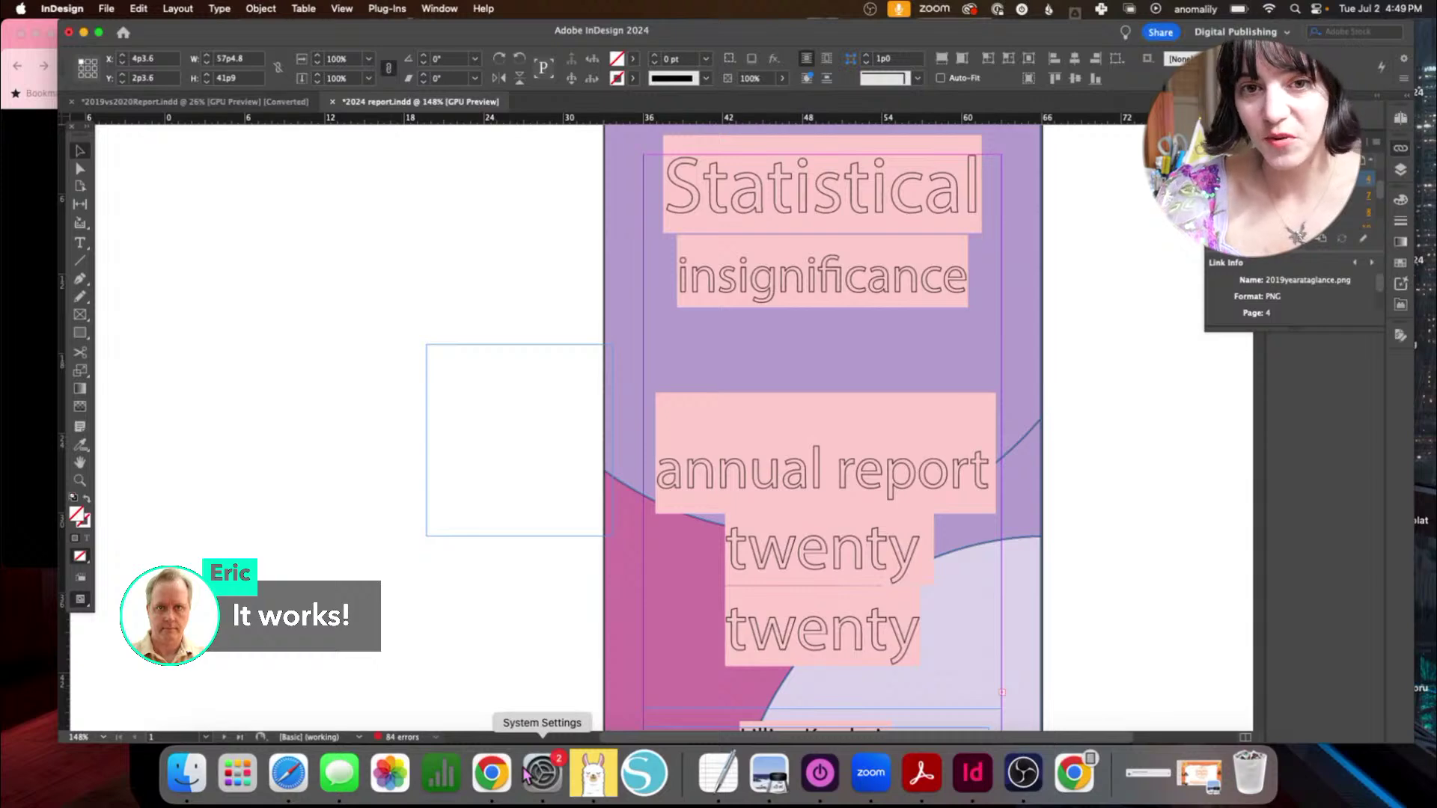
Step: Switch to Google Chrome, go to sheets.google.com, and enlarge the browser window
{"action": "left_click", "coordinate": [492, 773]}
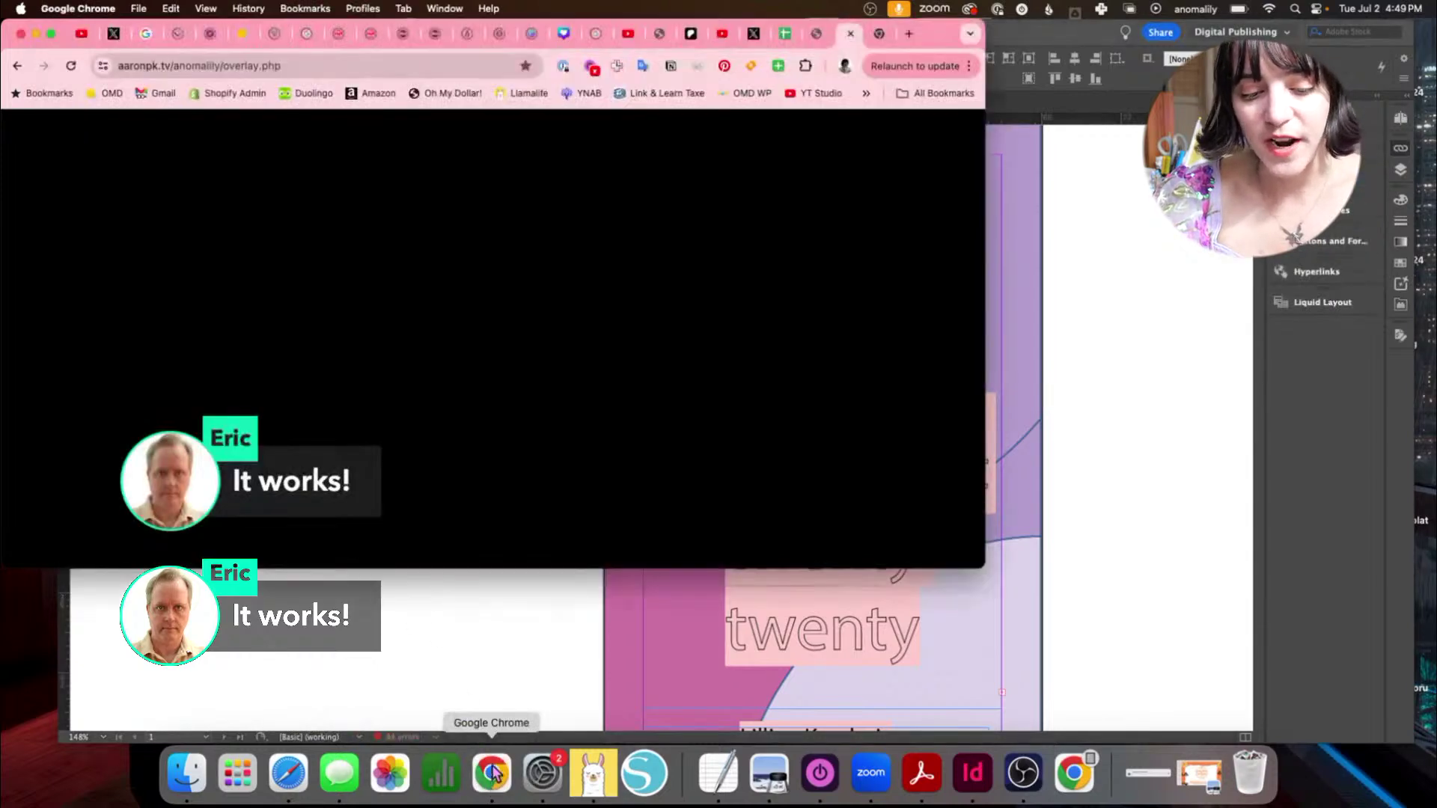
{"action": "left_click", "coordinate": [234, 67]}
{"action": "type", "text": "sheets.google.com"}
{"action": "key", "text": "Return"}
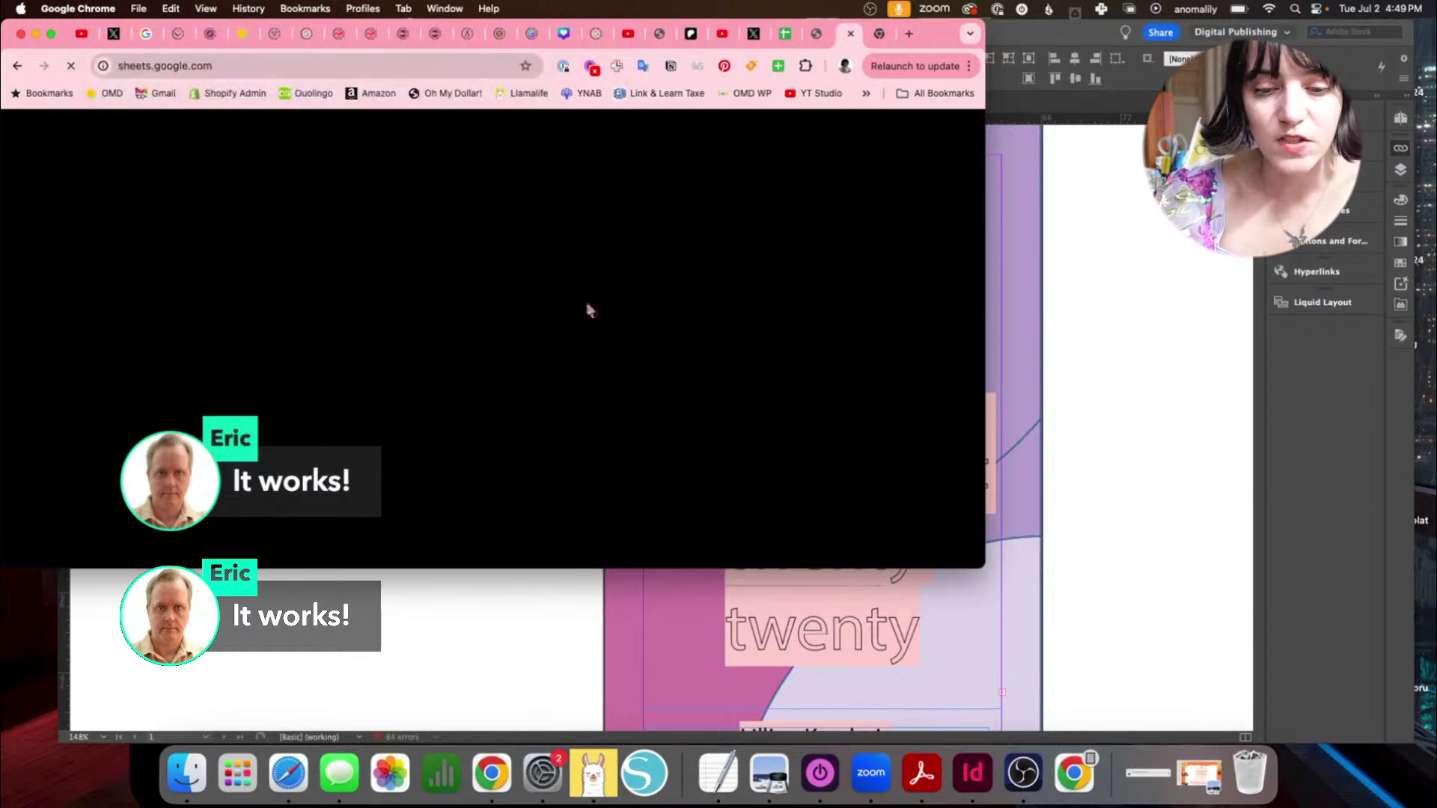
{"action": "left_click_drag", "start_coordinate": [982, 569], "coordinate": [1213, 743]}
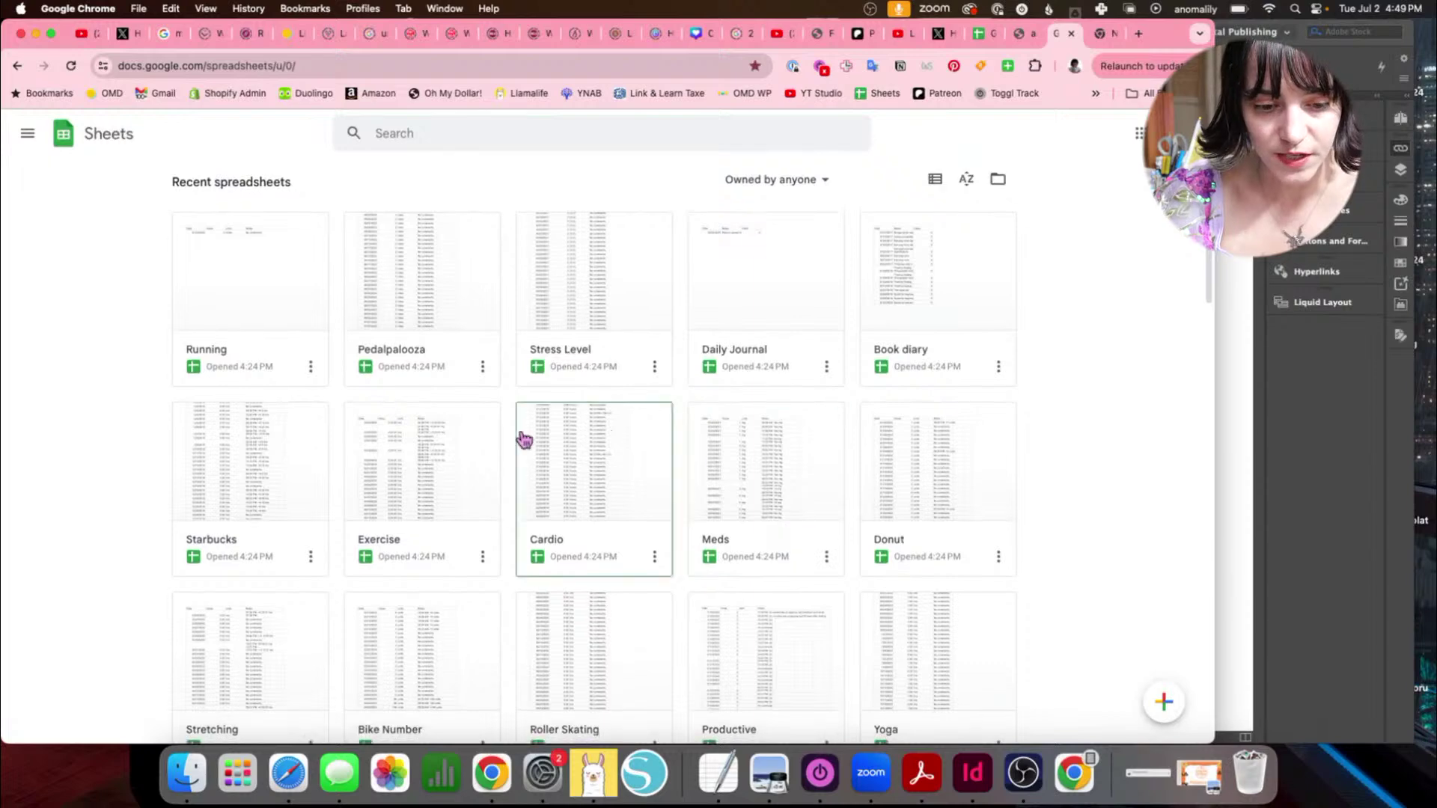
Step: Open the Bike Number spreadsheet from the recent spreadsheets
{"action": "scroll", "coordinate": [523, 439], "scroll_direction": "down", "scroll_amount": 1}
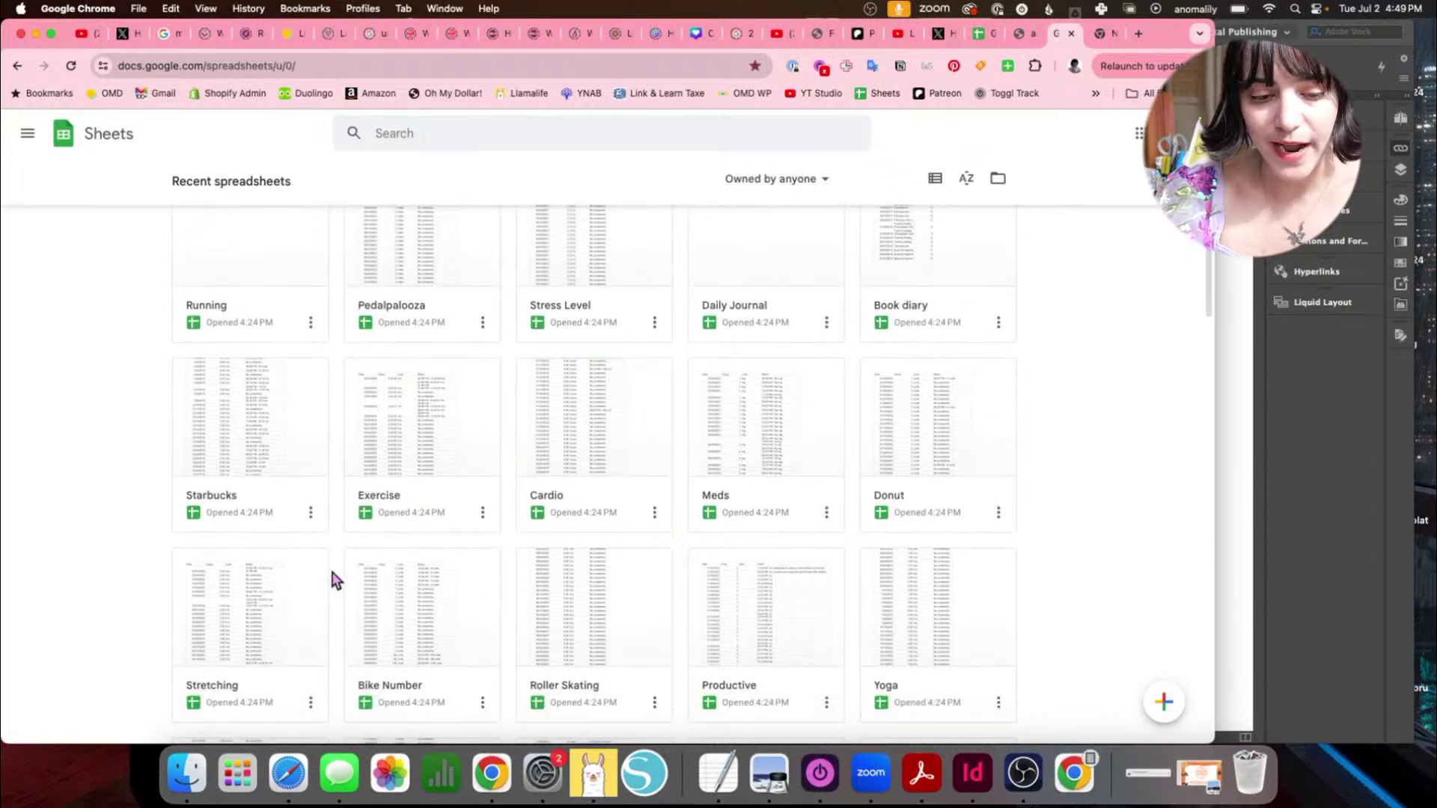
{"action": "scroll", "coordinate": [330, 581], "scroll_direction": "down", "scroll_amount": 2}
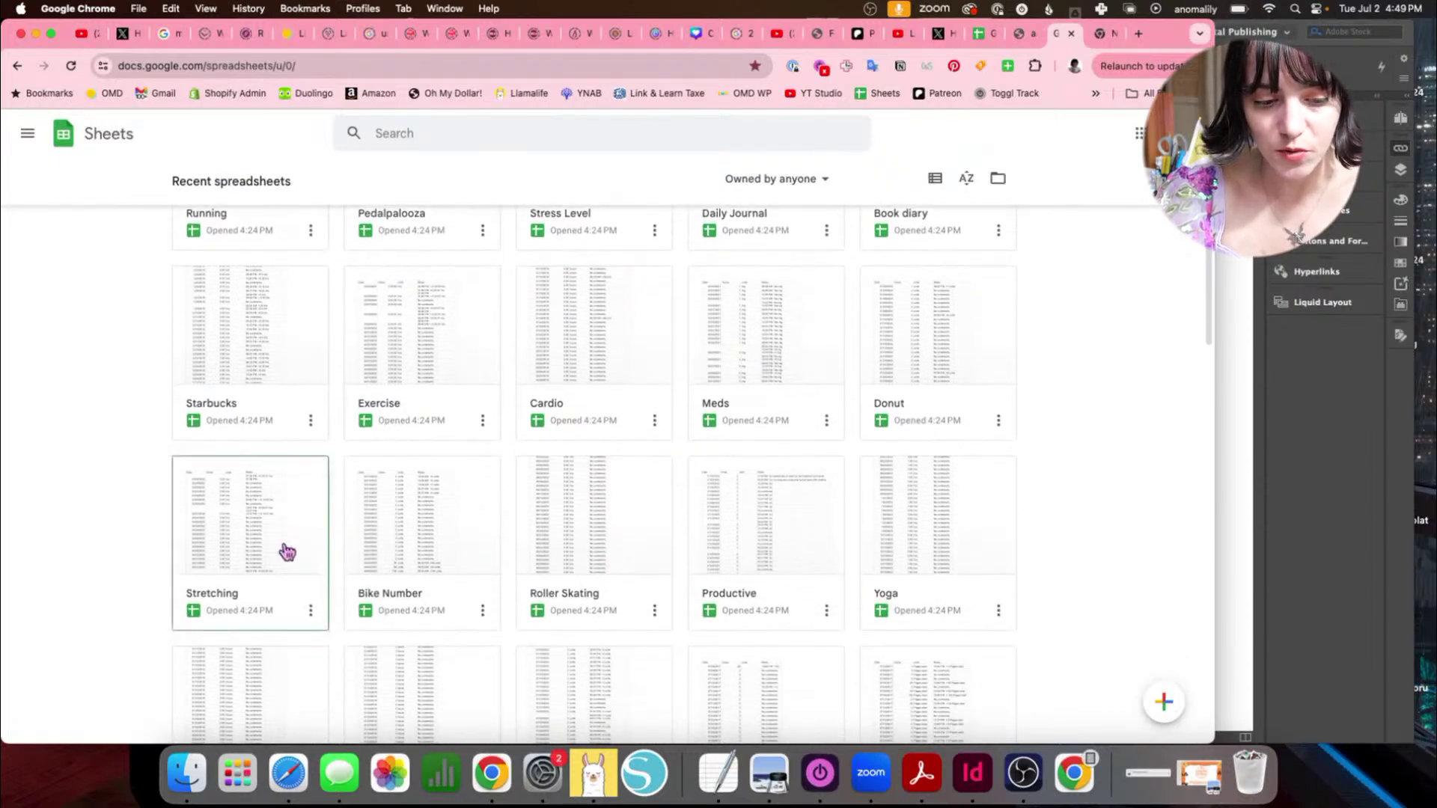
{"action": "scroll", "coordinate": [426, 539], "scroll_direction": "down", "scroll_amount": 1}
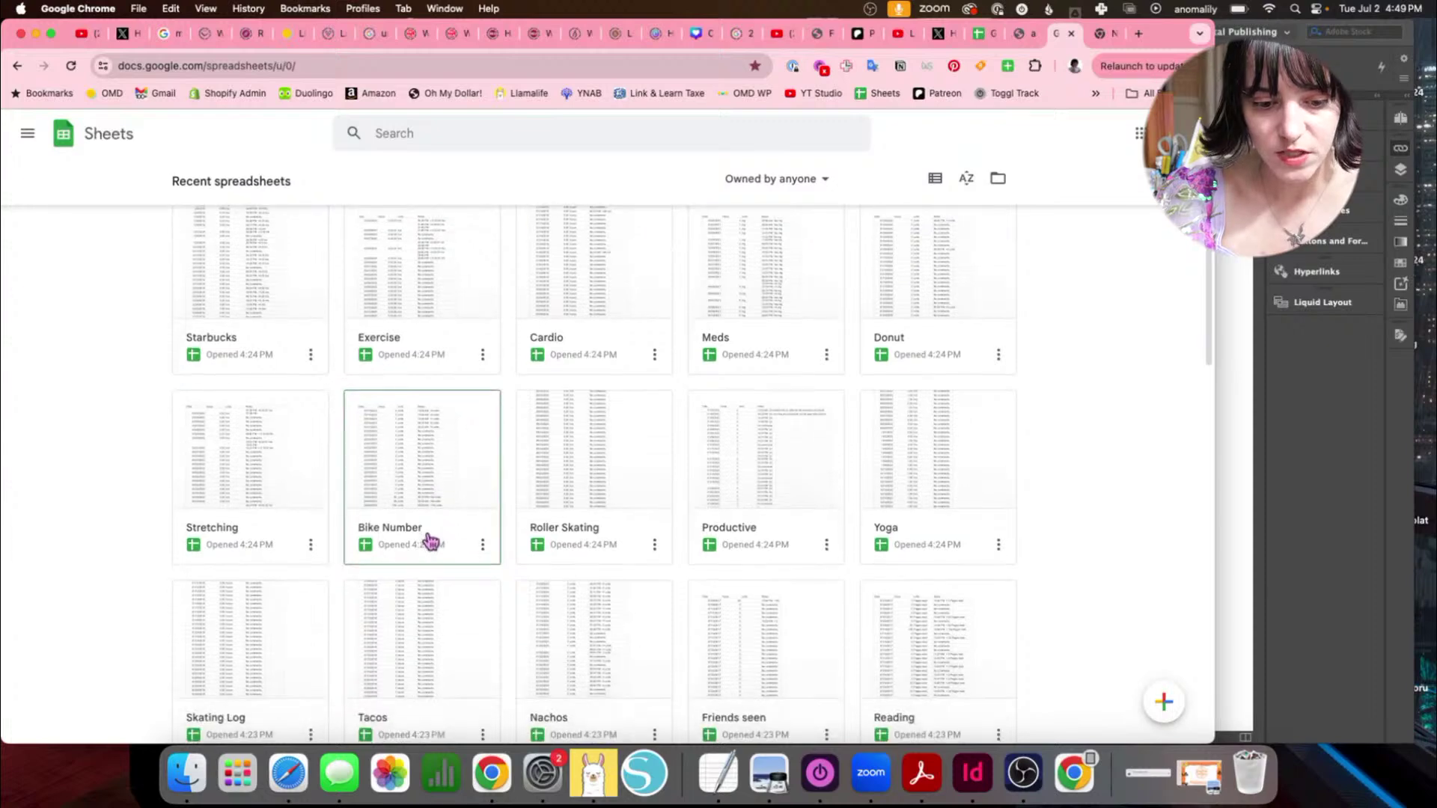
{"action": "left_click", "coordinate": [453, 468]}
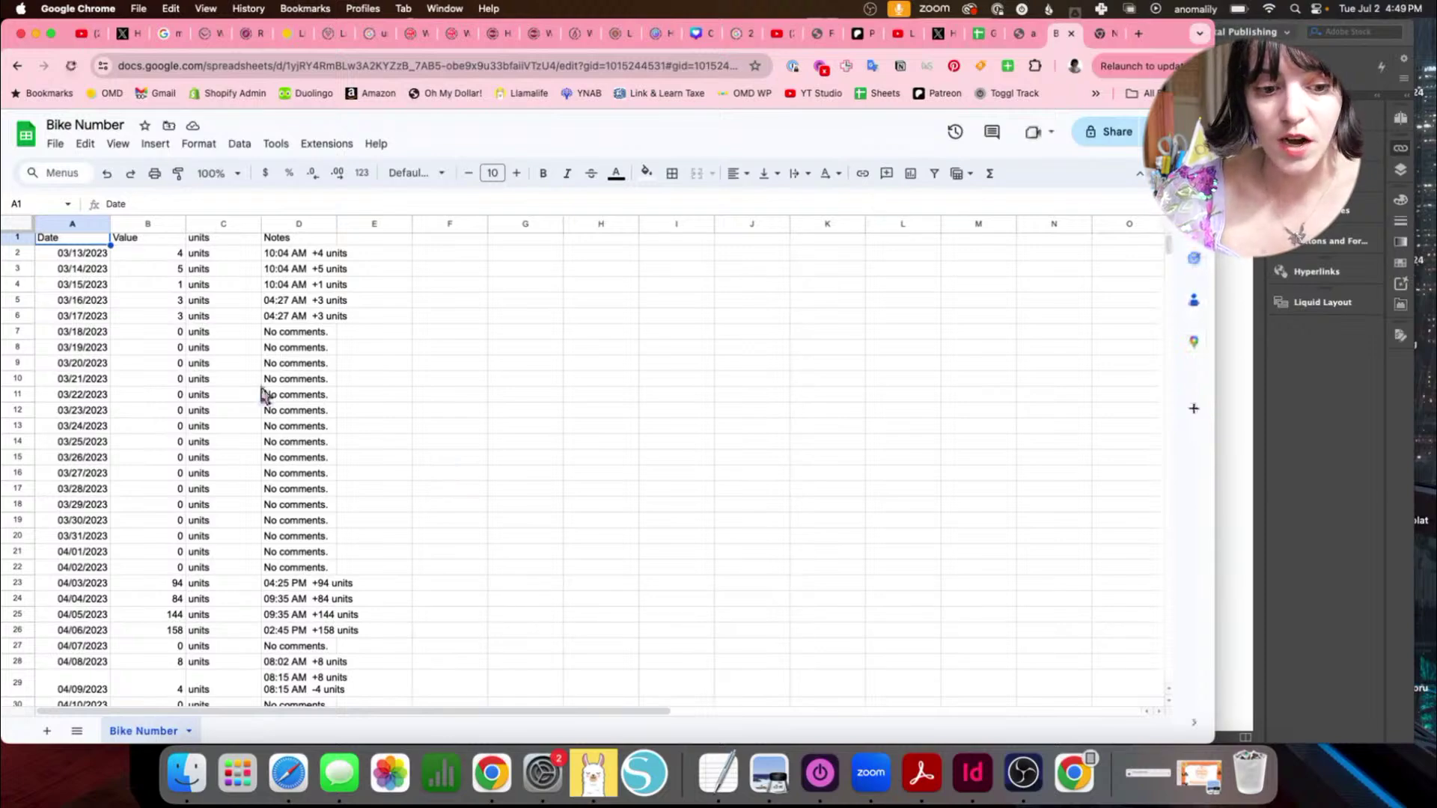
Step: Enlarge the browser page and look over the daily dates, values and notes in the Bike Number sheet
{"action": "key", "text": "super+equal"}
{"action": "key", "text": "super+equal"}
{"action": "key", "text": "super+equal"}
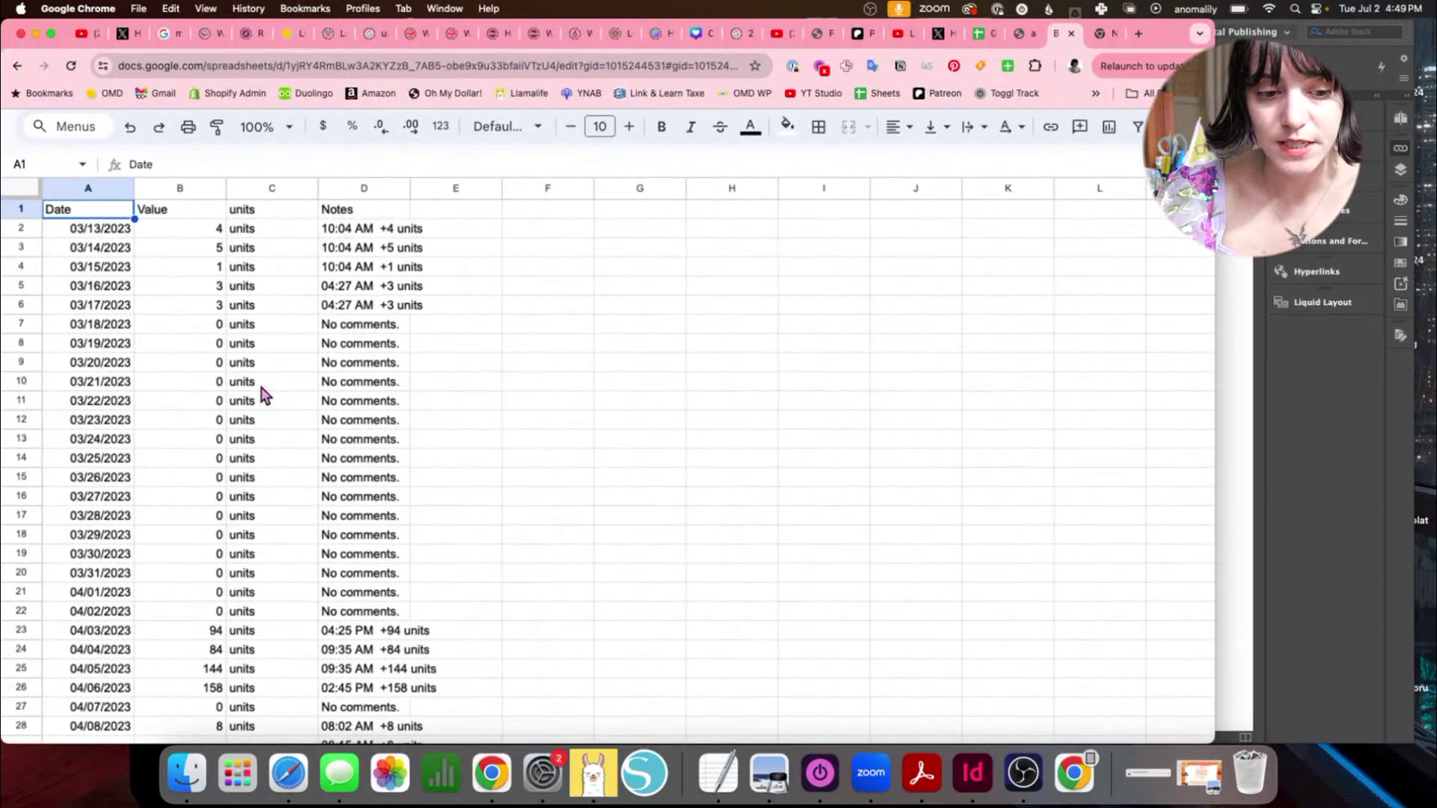
{"action": "scroll", "coordinate": [261, 388], "scroll_direction": "down", "scroll_amount": 3}
{"action": "scroll", "coordinate": [262, 387], "scroll_direction": "up", "scroll_amount": 2}
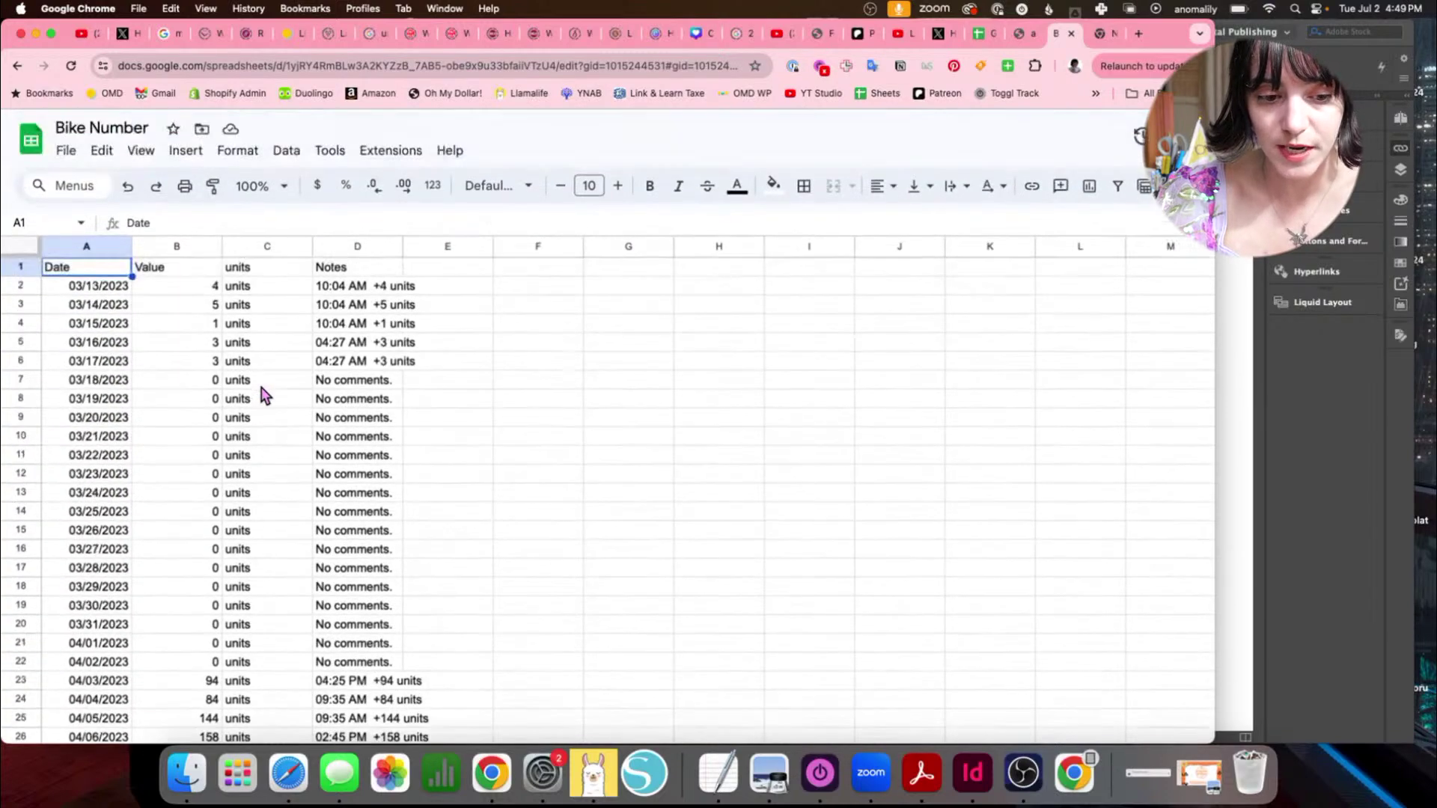
Step: Look through the Bike Number rows from 2023 into May 2024, returning to the header row
{"action": "scroll", "coordinate": [263, 394], "scroll_direction": "down", "scroll_amount": 20}
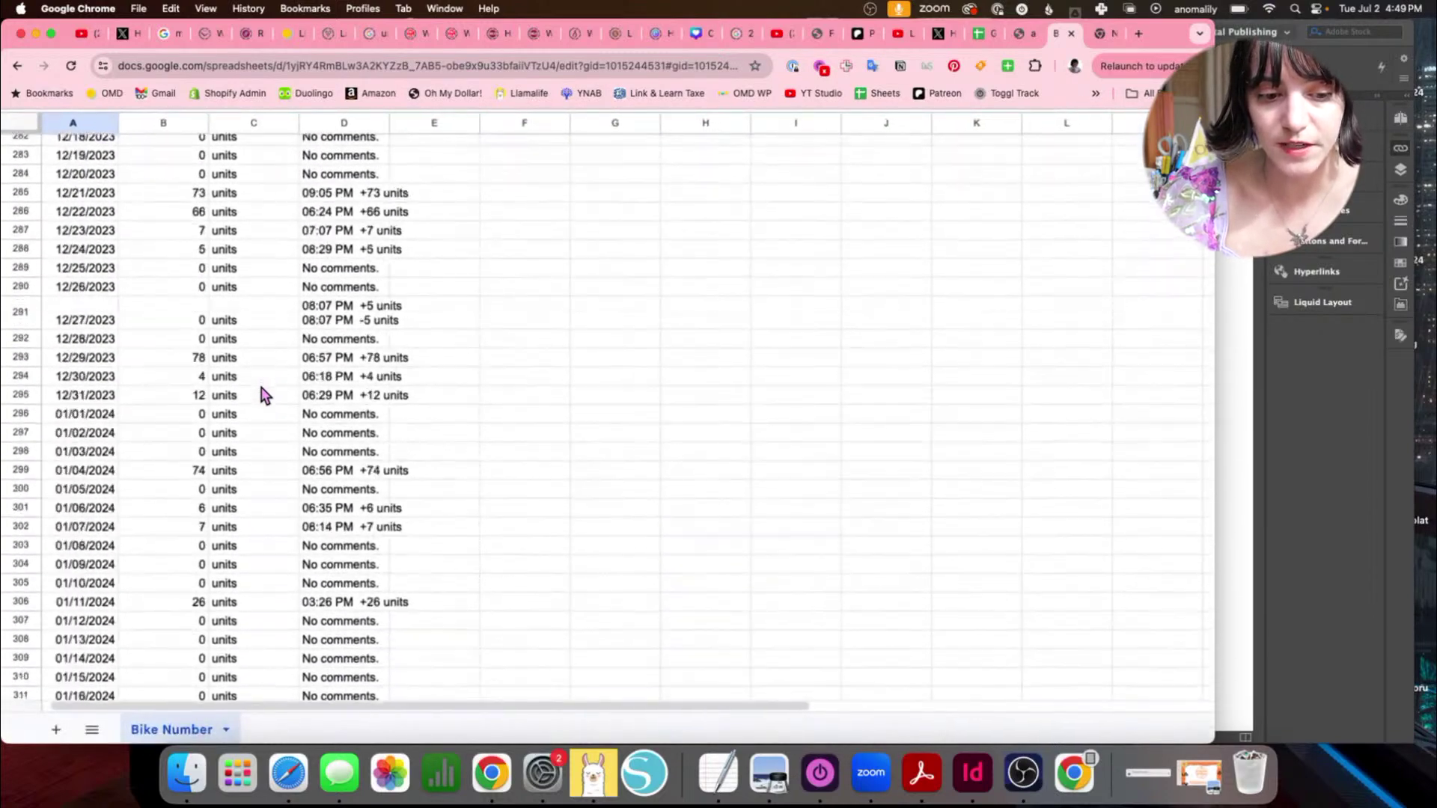
{"action": "scroll", "coordinate": [261, 394], "scroll_direction": "down", "scroll_amount": 15}
{"action": "scroll", "coordinate": [262, 394], "scroll_direction": "up", "scroll_amount": 20}
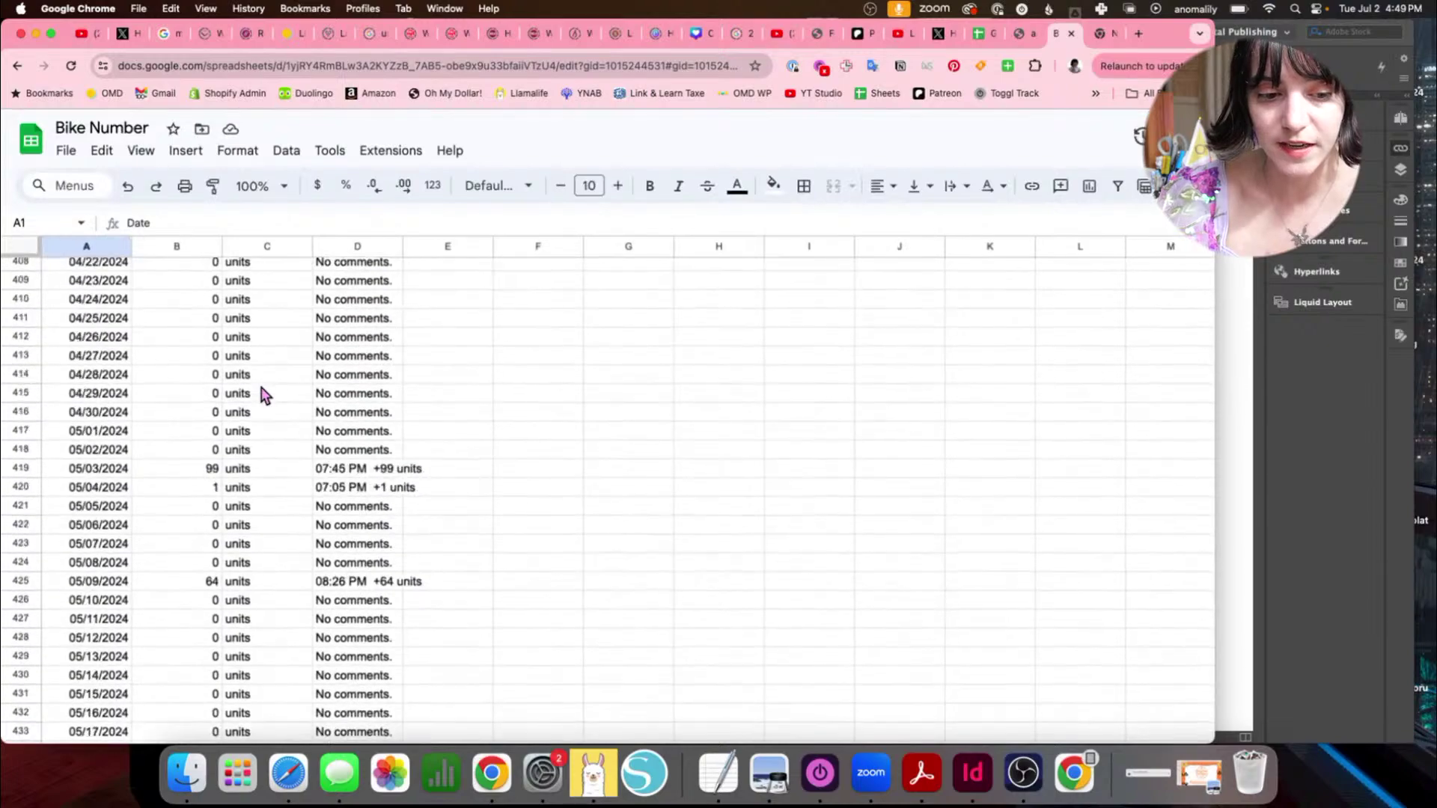
{"action": "scroll", "coordinate": [261, 394], "scroll_direction": "up", "scroll_amount": 20}
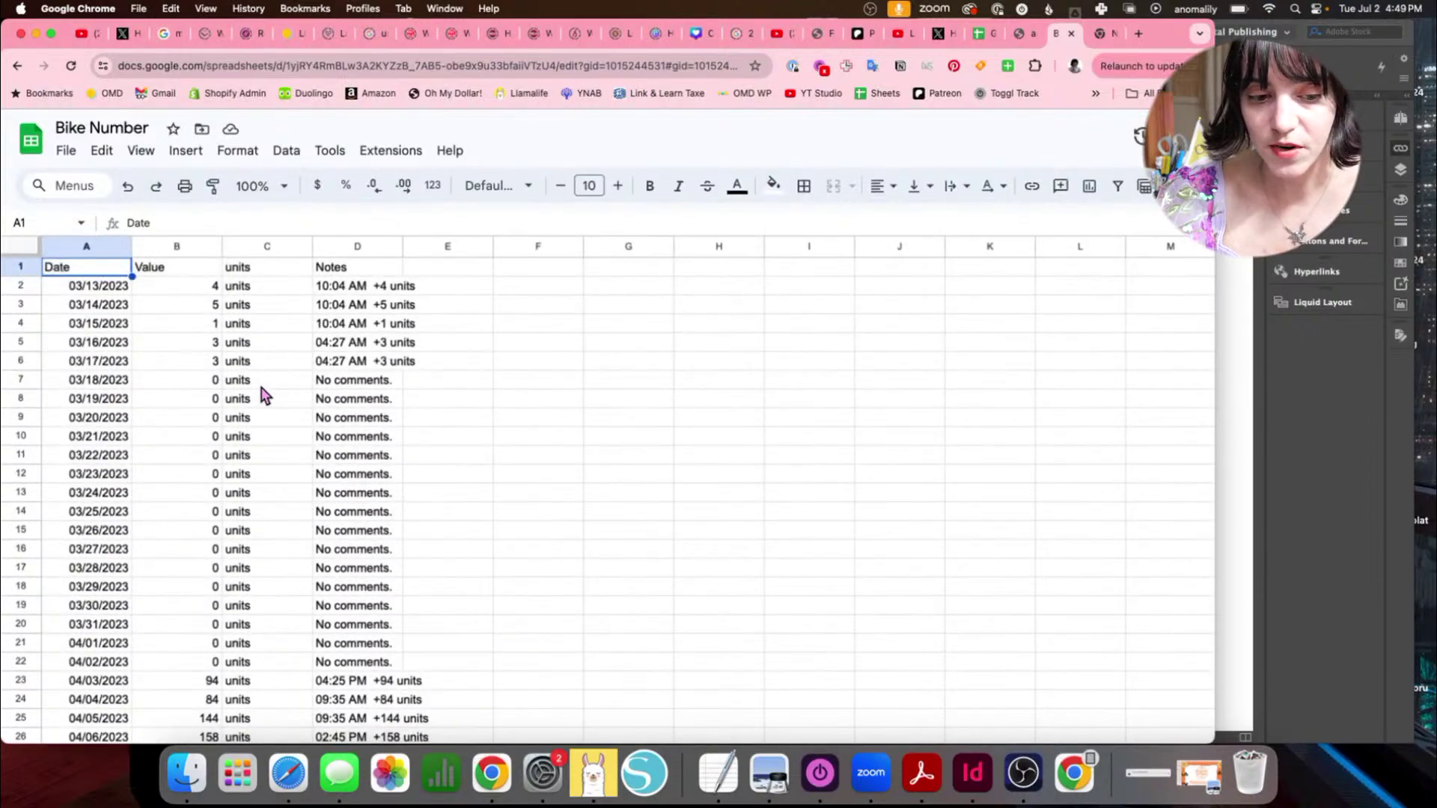
{"action": "scroll", "coordinate": [263, 394], "scroll_direction": "down", "scroll_amount": 3}
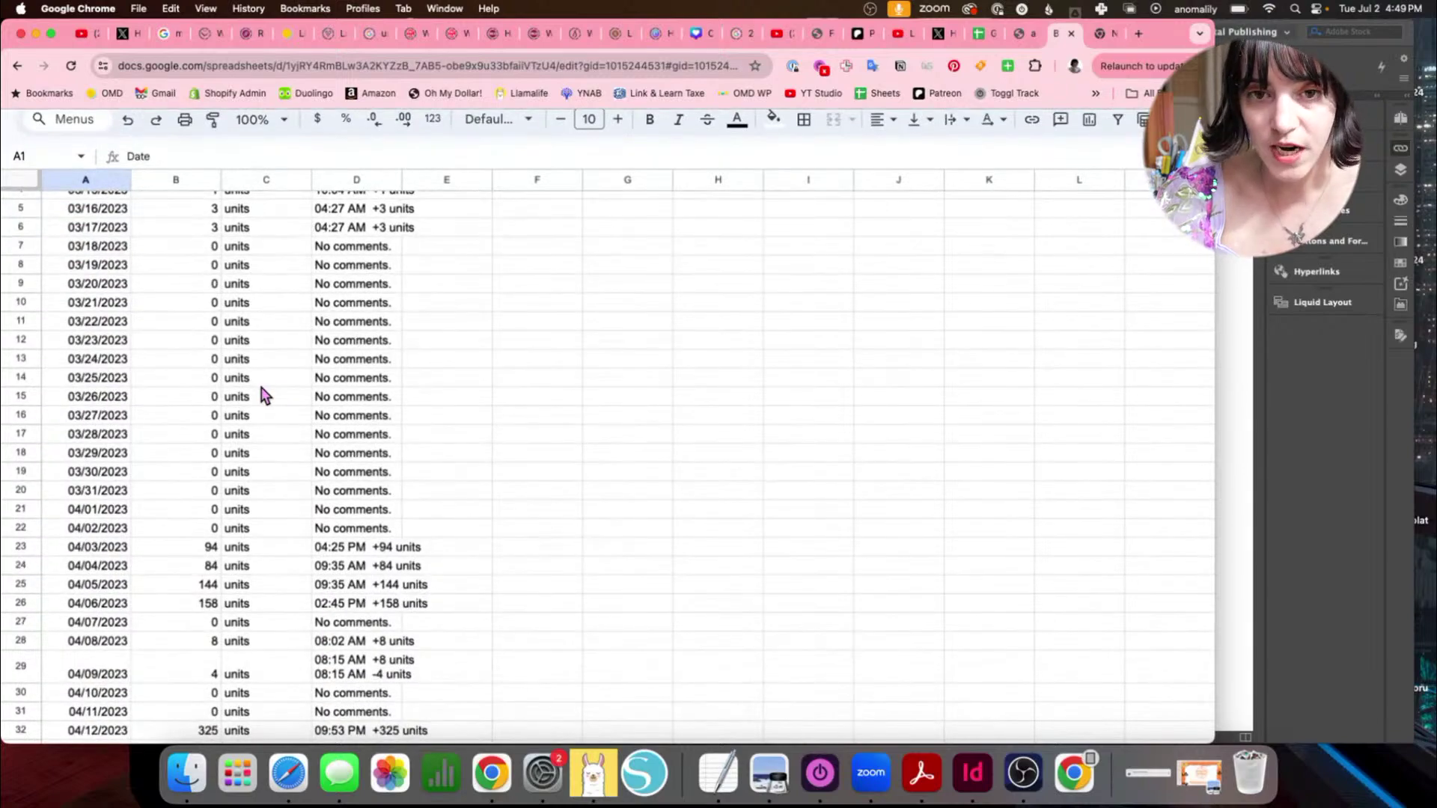
{"action": "scroll", "coordinate": [262, 393], "scroll_direction": "up", "scroll_amount": 3}
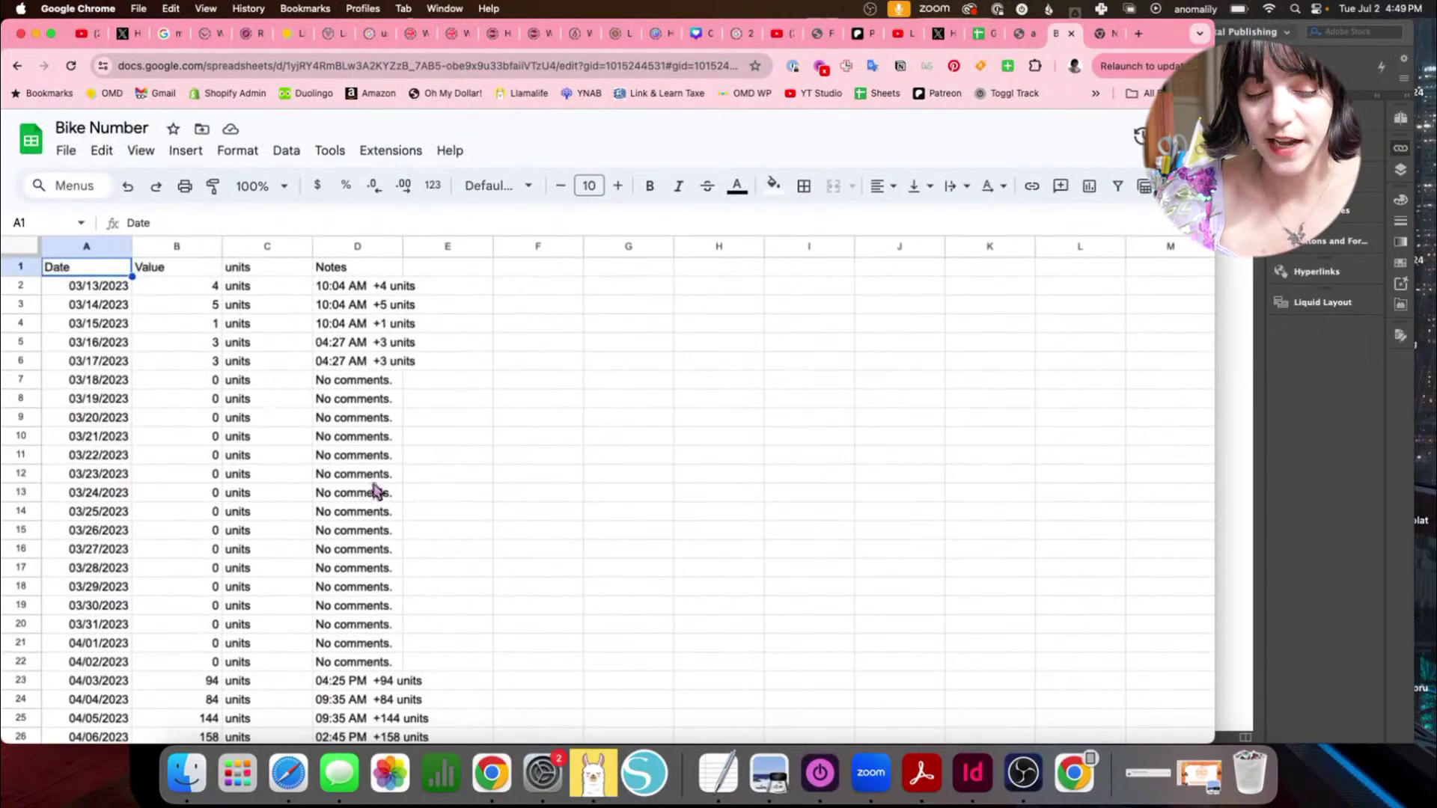
Step: Look through the summer 2023 rows, select the value for 08/25/2023, and return to the start of the sheet
{"action": "scroll", "coordinate": [374, 490], "scroll_direction": "down", "scroll_amount": 20}
{"action": "scroll", "coordinate": [374, 488], "scroll_direction": "down", "scroll_amount": 8}
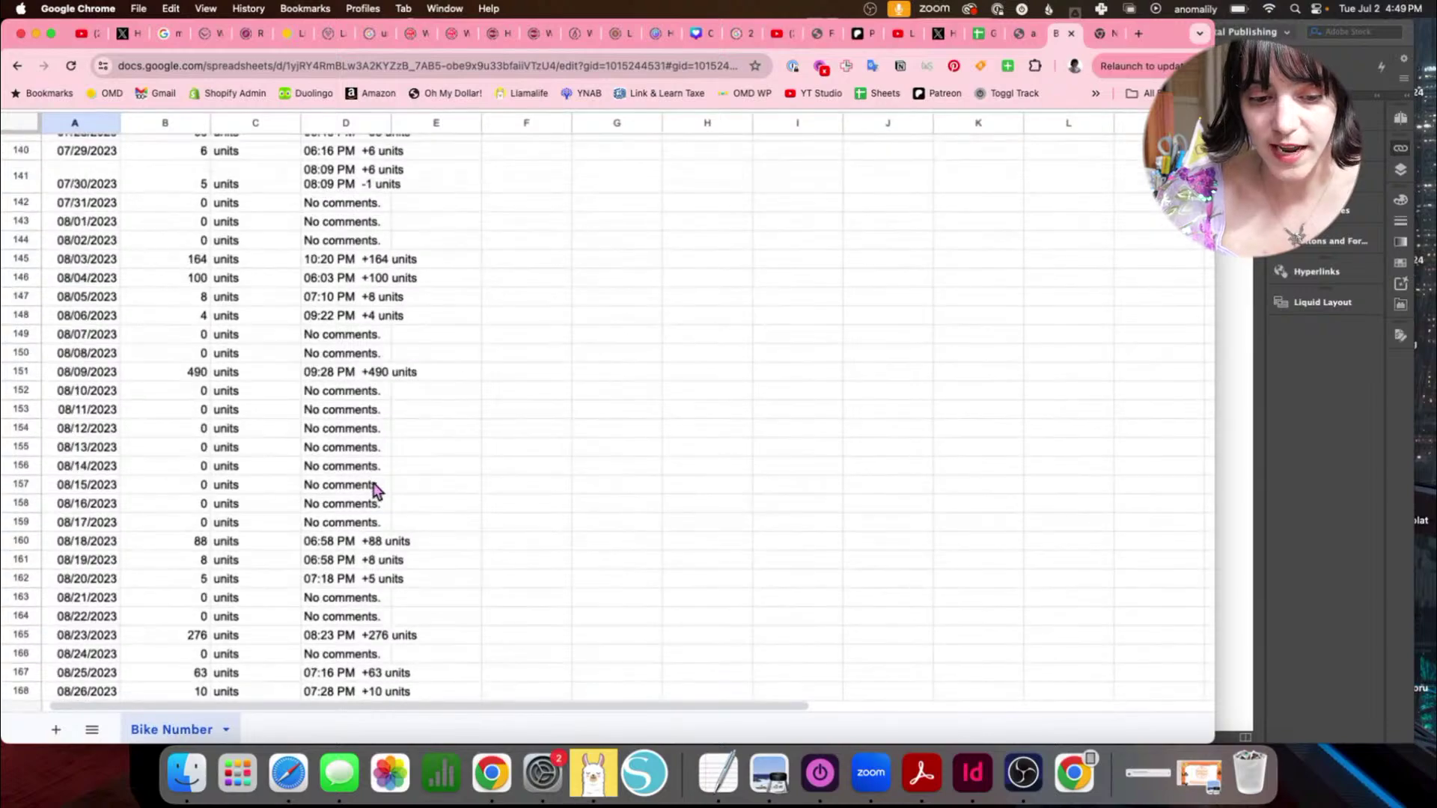
{"action": "scroll", "coordinate": [274, 408], "scroll_direction": "down", "scroll_amount": 5}
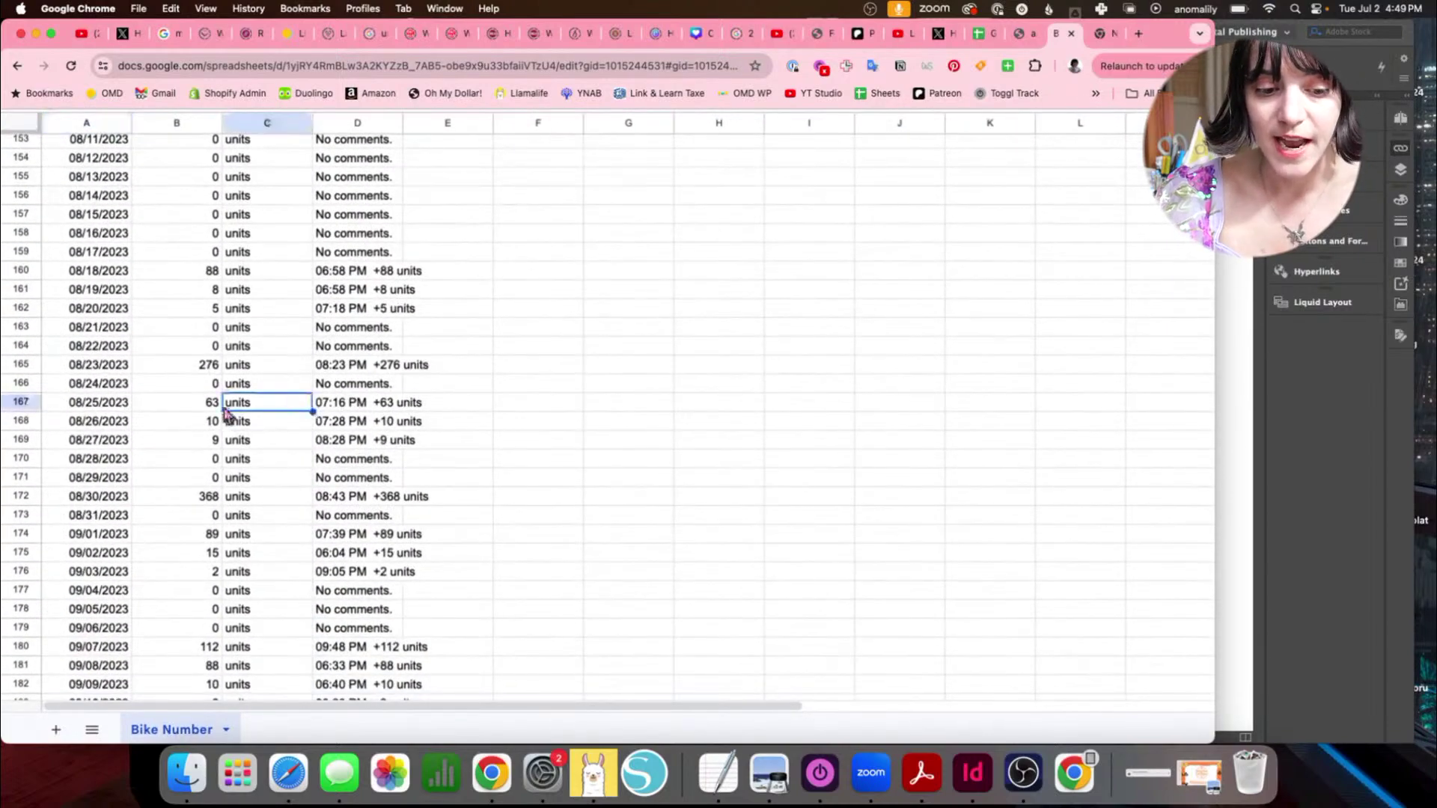
{"action": "mouse_move", "coordinate": [206, 405]}
{"action": "left_mouse_down"}
{"action": "mouse_move", "coordinate": [170, 439]}
{"action": "mouse_move", "coordinate": [174, 493]}
{"action": "mouse_move", "coordinate": [186, 416]}
{"action": "left_mouse_up"}
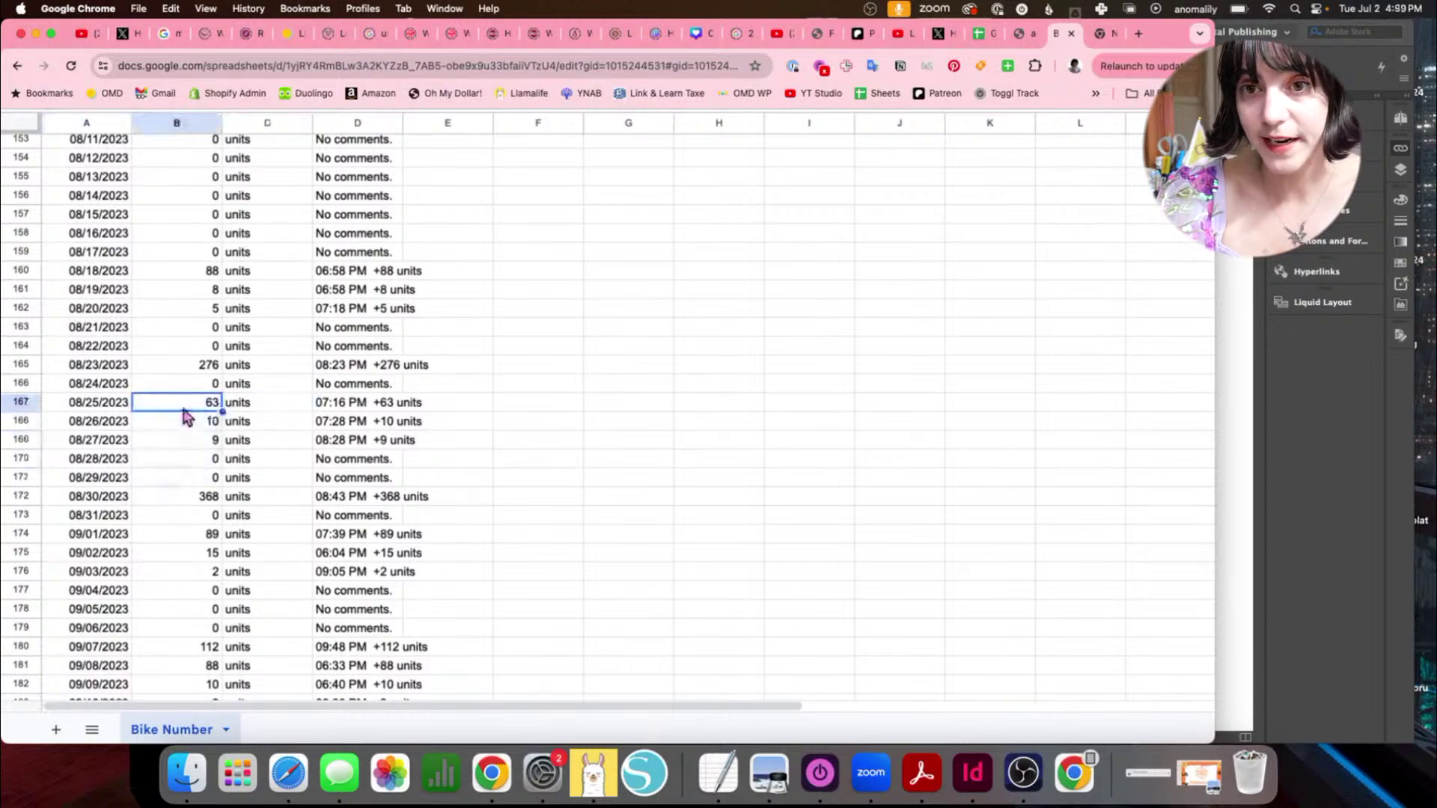
{"action": "scroll", "coordinate": [321, 584], "scroll_direction": "down", "scroll_amount": 2}
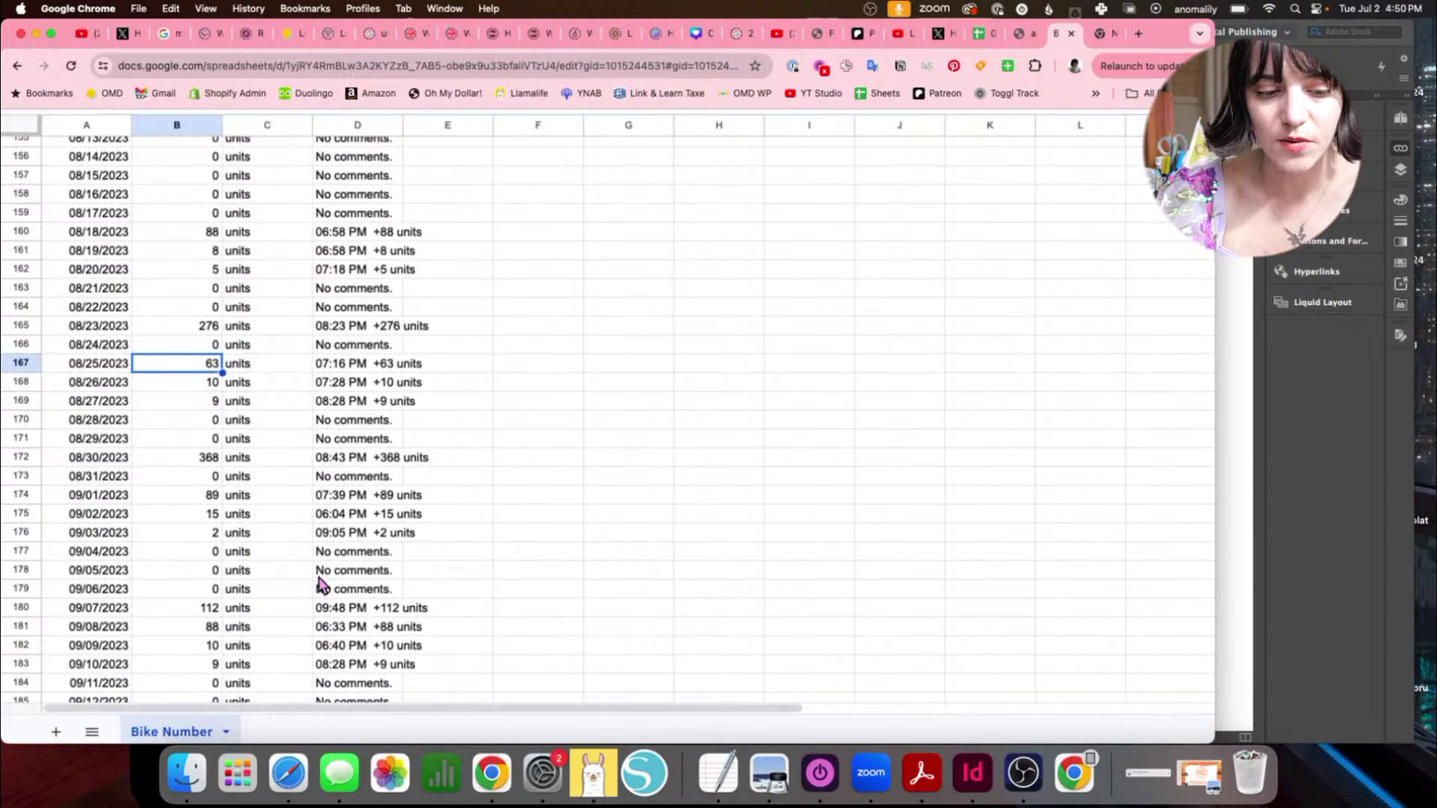
{"action": "scroll", "coordinate": [321, 583], "scroll_direction": "up", "scroll_amount": 10}
{"action": "scroll", "coordinate": [322, 583], "scroll_direction": "up", "scroll_amount": 20}
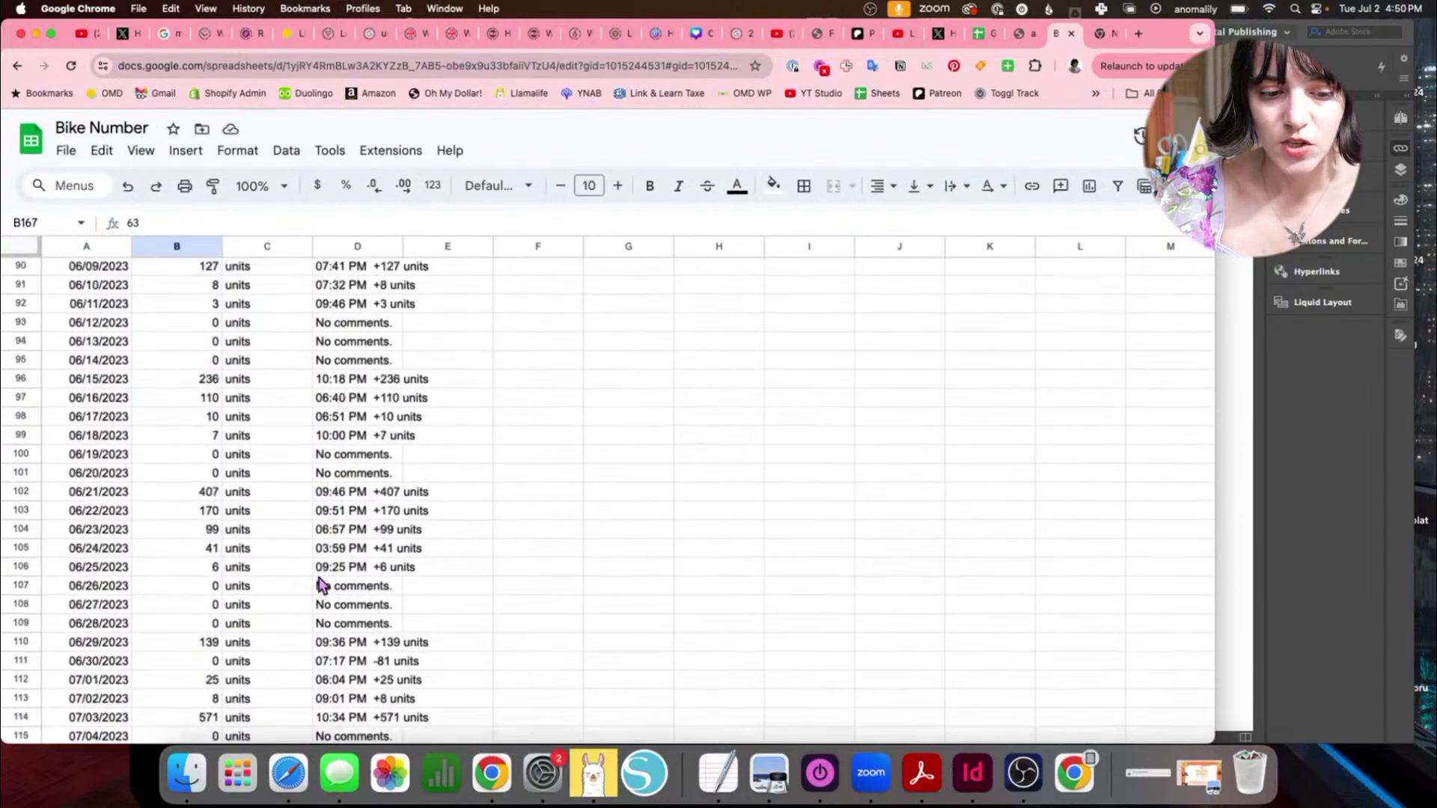
{"action": "scroll", "coordinate": [322, 584], "scroll_direction": "up", "scroll_amount": 10}
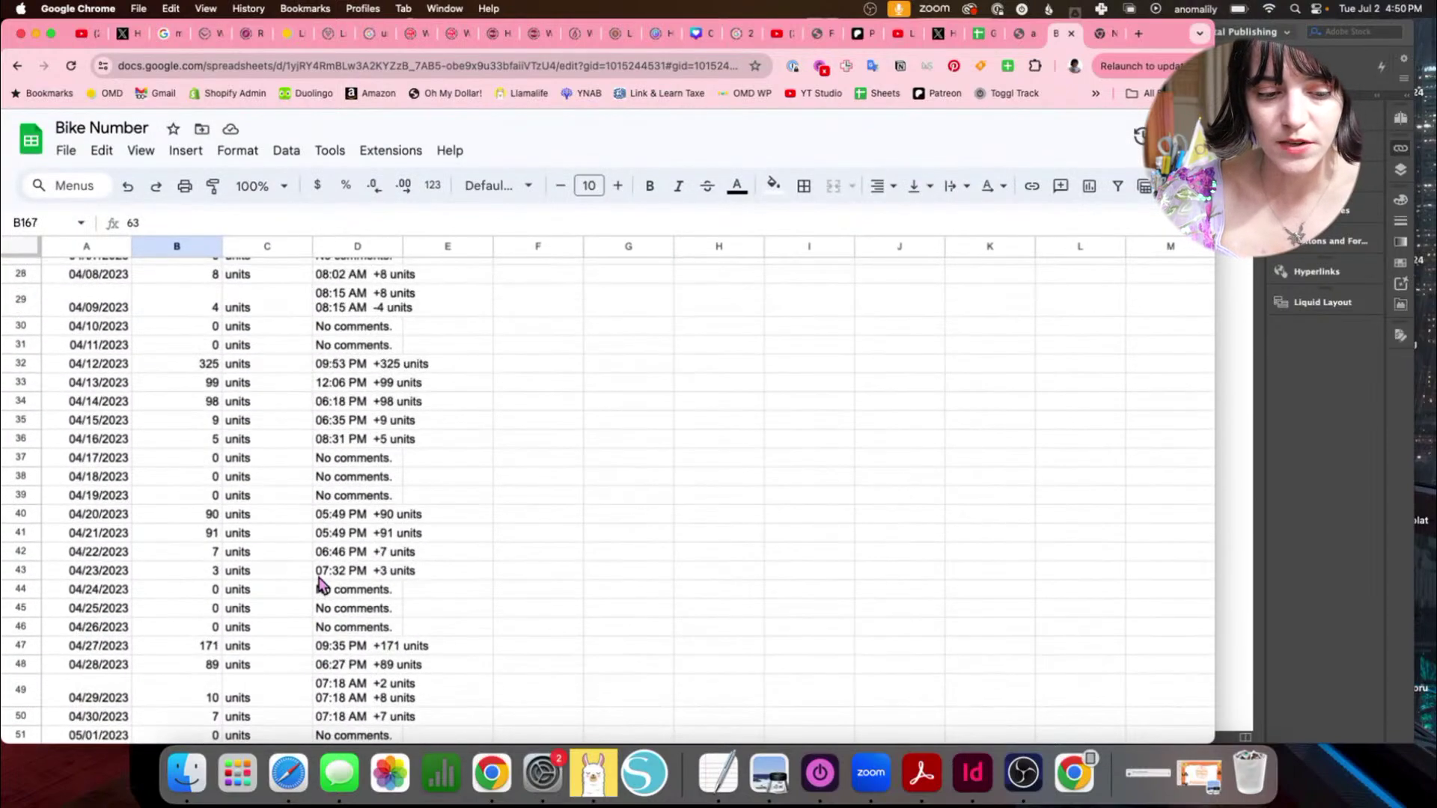
{"action": "scroll", "coordinate": [320, 584], "scroll_direction": "up", "scroll_amount": 8}
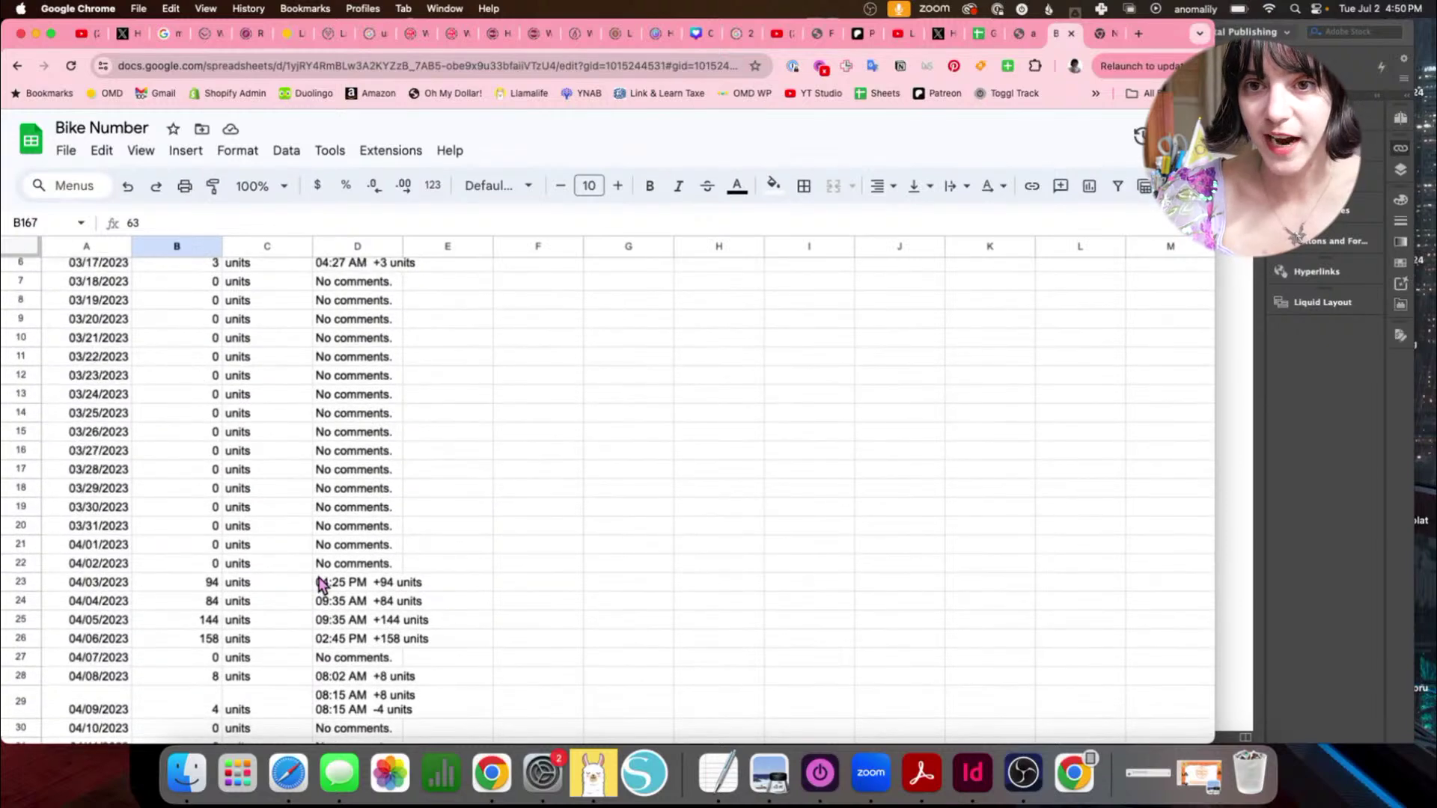
{"action": "scroll", "coordinate": [321, 584], "scroll_direction": "up", "scroll_amount": 4}
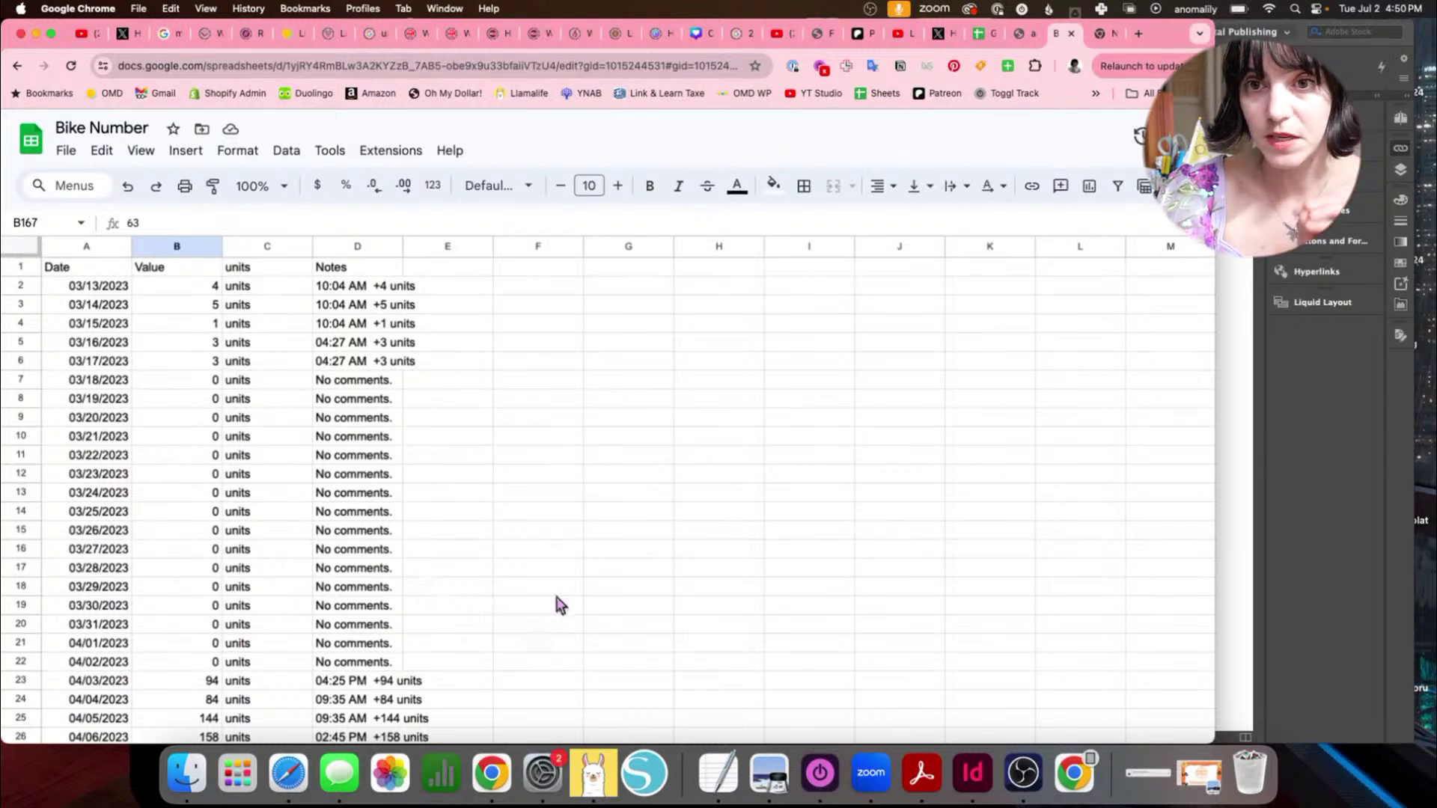
Step: Select an empty cell beside the data and widen the browser window slightly
{"action": "left_click", "coordinate": [520, 584]}
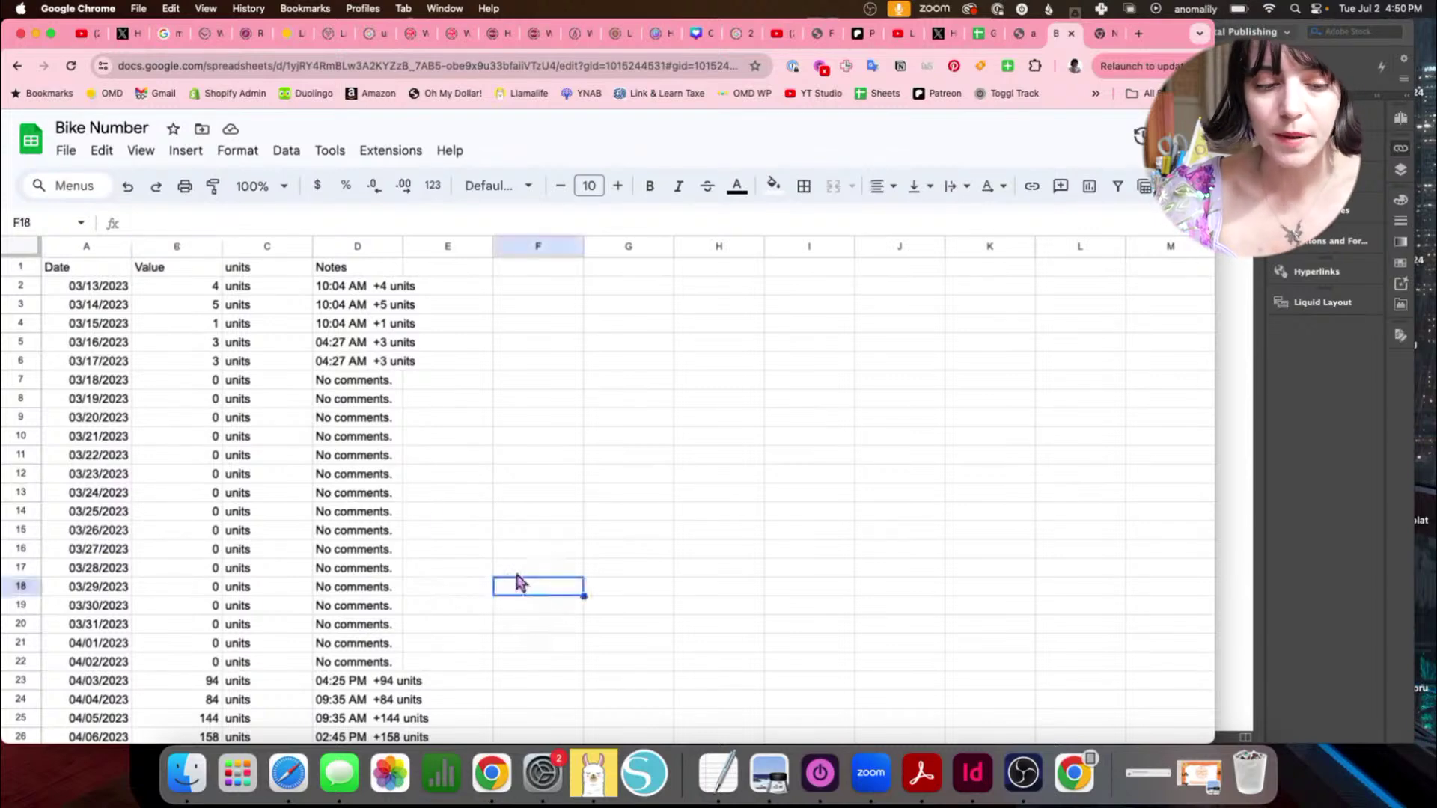
{"action": "scroll", "coordinate": [441, 520], "scroll_direction": "down", "scroll_amount": 1}
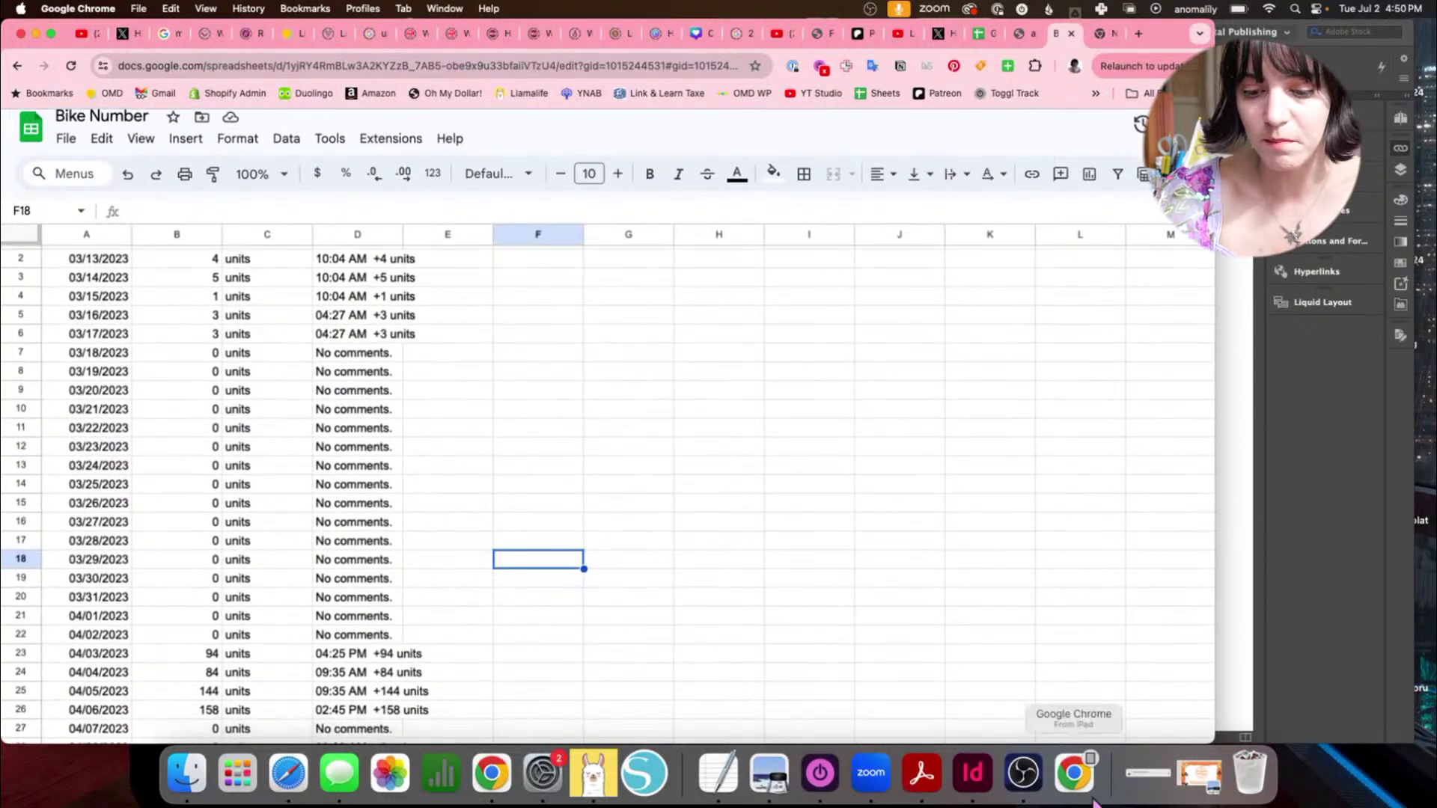
{"action": "left_click_drag", "start_coordinate": [1208, 737], "coordinate": [1245, 729]}
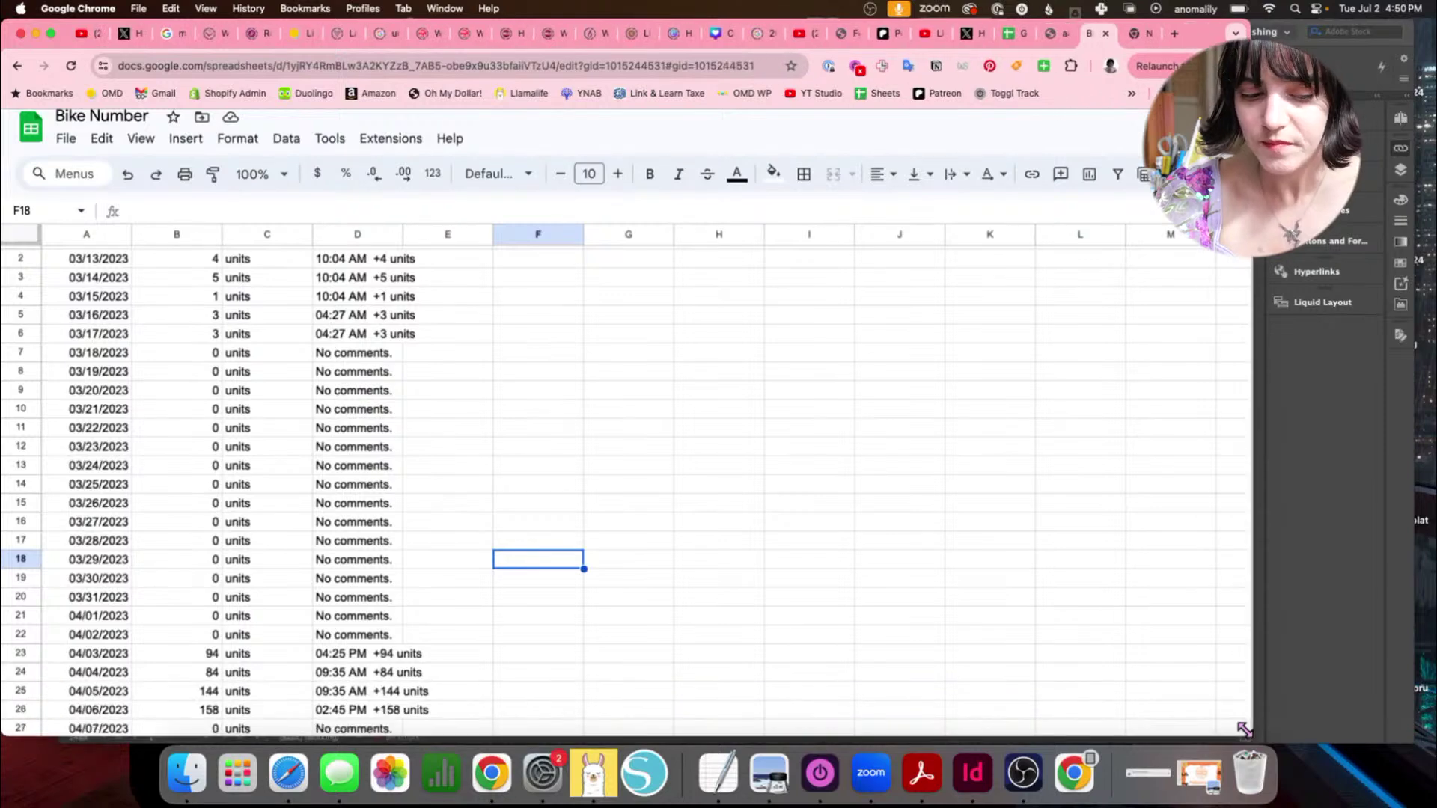
{"action": "scroll", "coordinate": [981, 639], "scroll_direction": "down", "scroll_amount": 1}
{"action": "scroll", "coordinate": [982, 641], "scroll_direction": "up", "scroll_amount": 3}
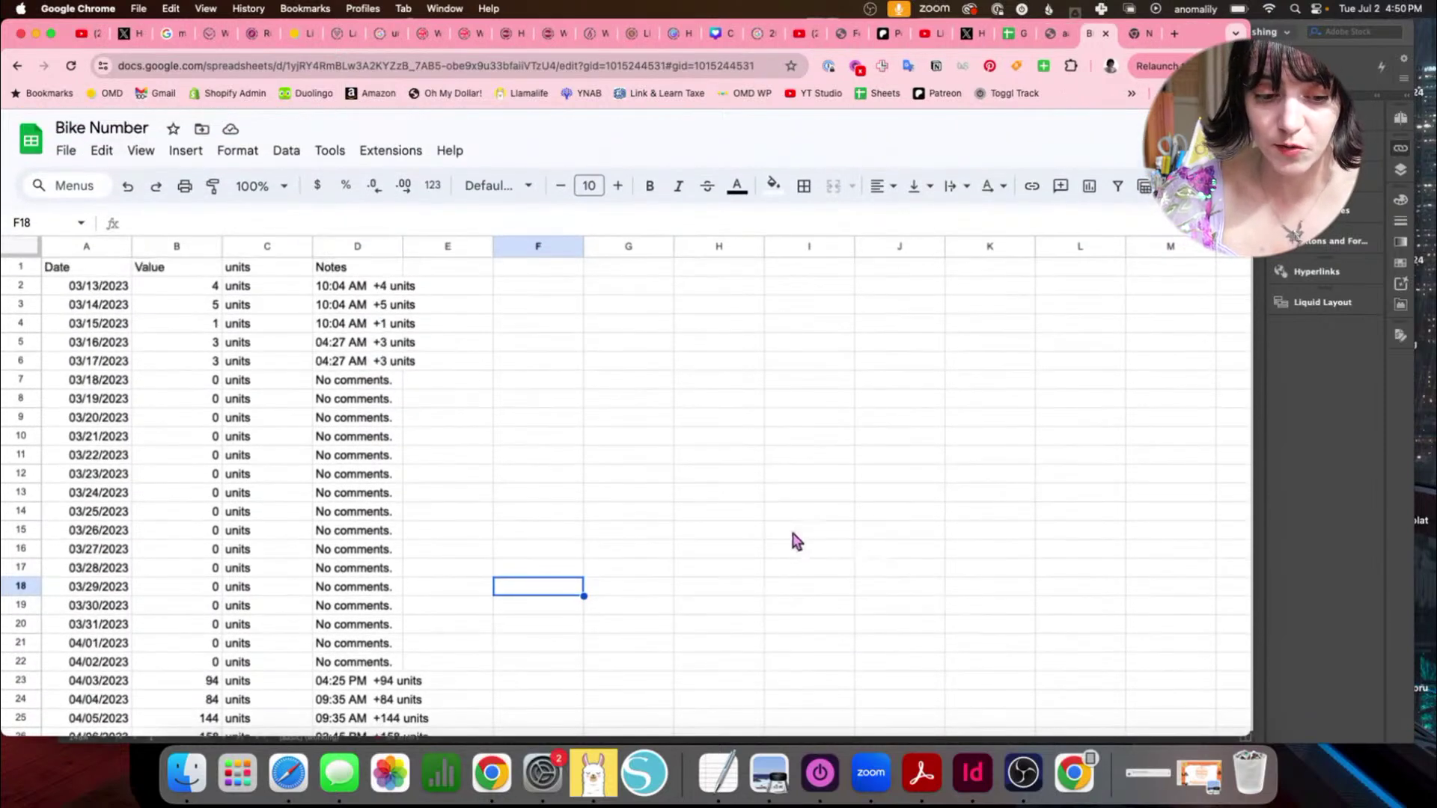
Step: Check the date column from 03/13/2023 into July 2023 and select the 07/07/2023 date
{"action": "left_click", "coordinate": [82, 290]}
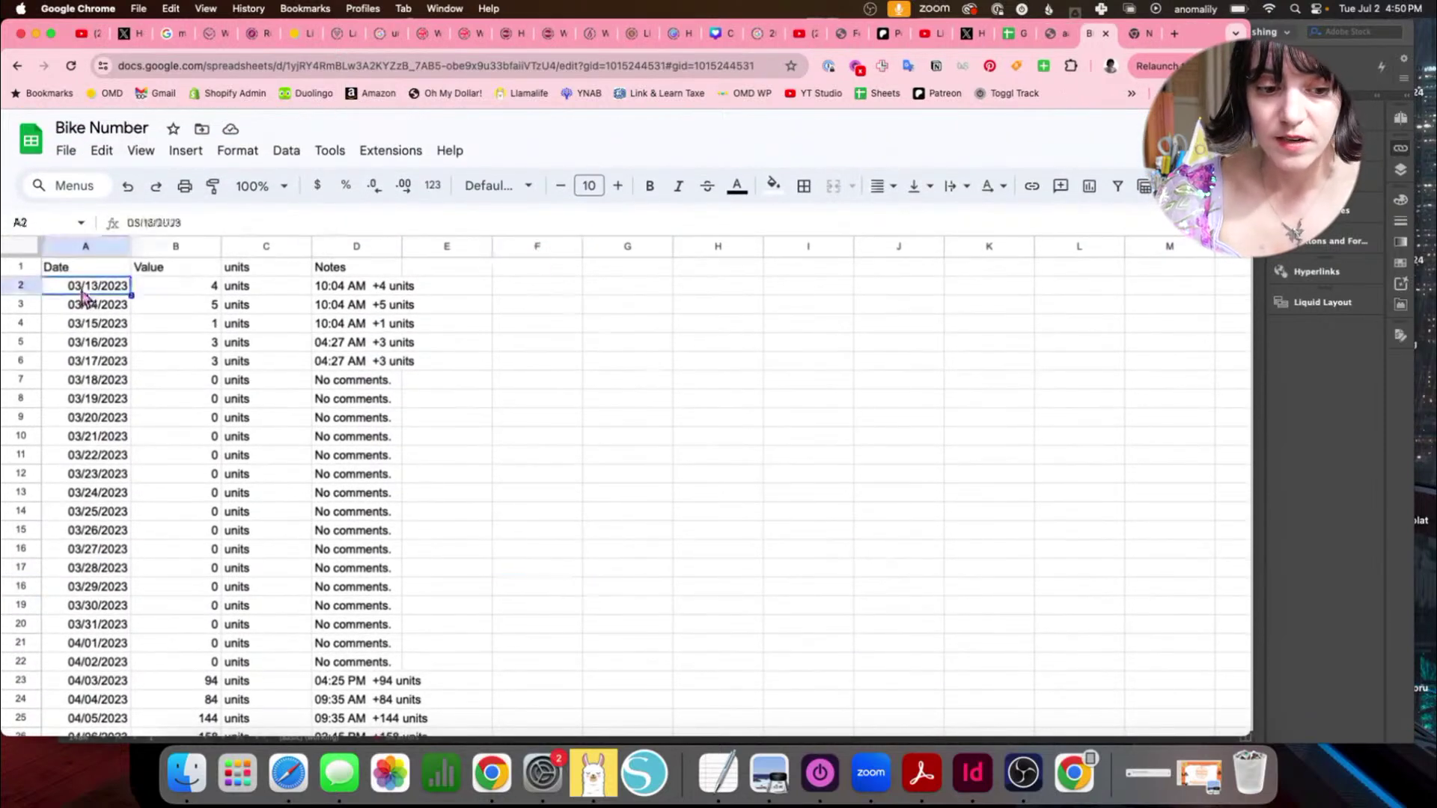
{"action": "scroll", "coordinate": [84, 300], "scroll_direction": "down", "scroll_amount": 15}
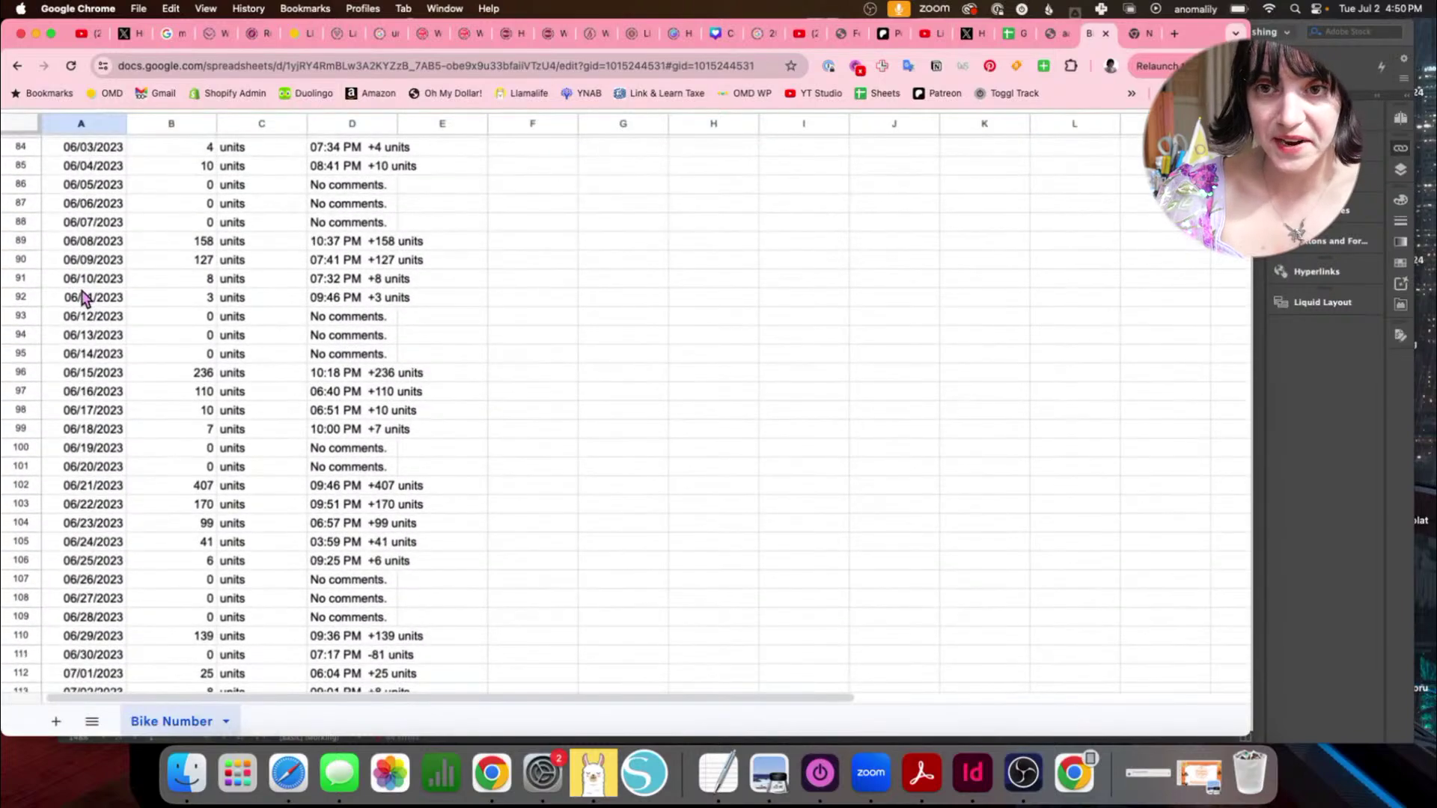
{"action": "scroll", "coordinate": [84, 298], "scroll_direction": "down", "scroll_amount": 5}
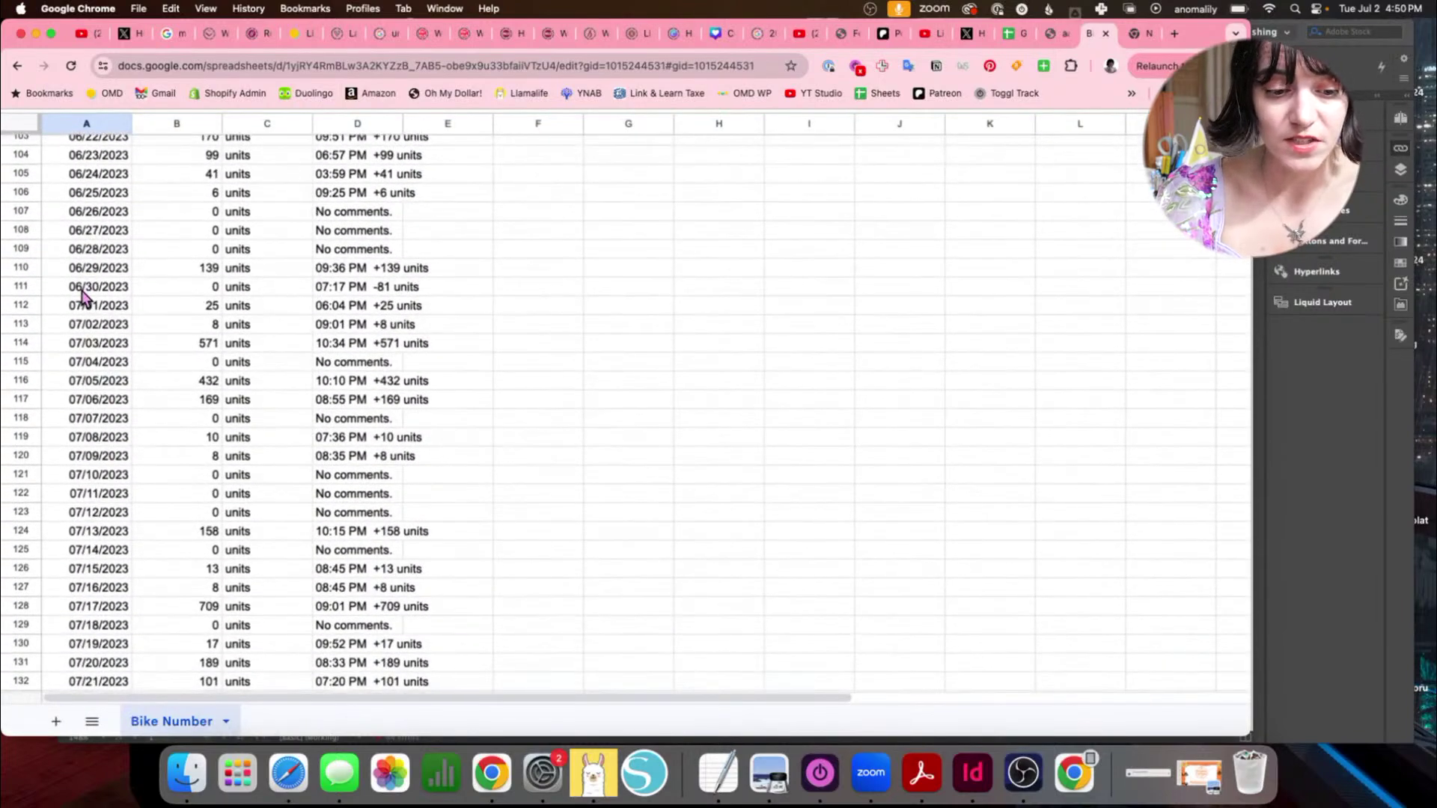
{"action": "scroll", "coordinate": [85, 299], "scroll_direction": "down", "scroll_amount": 1}
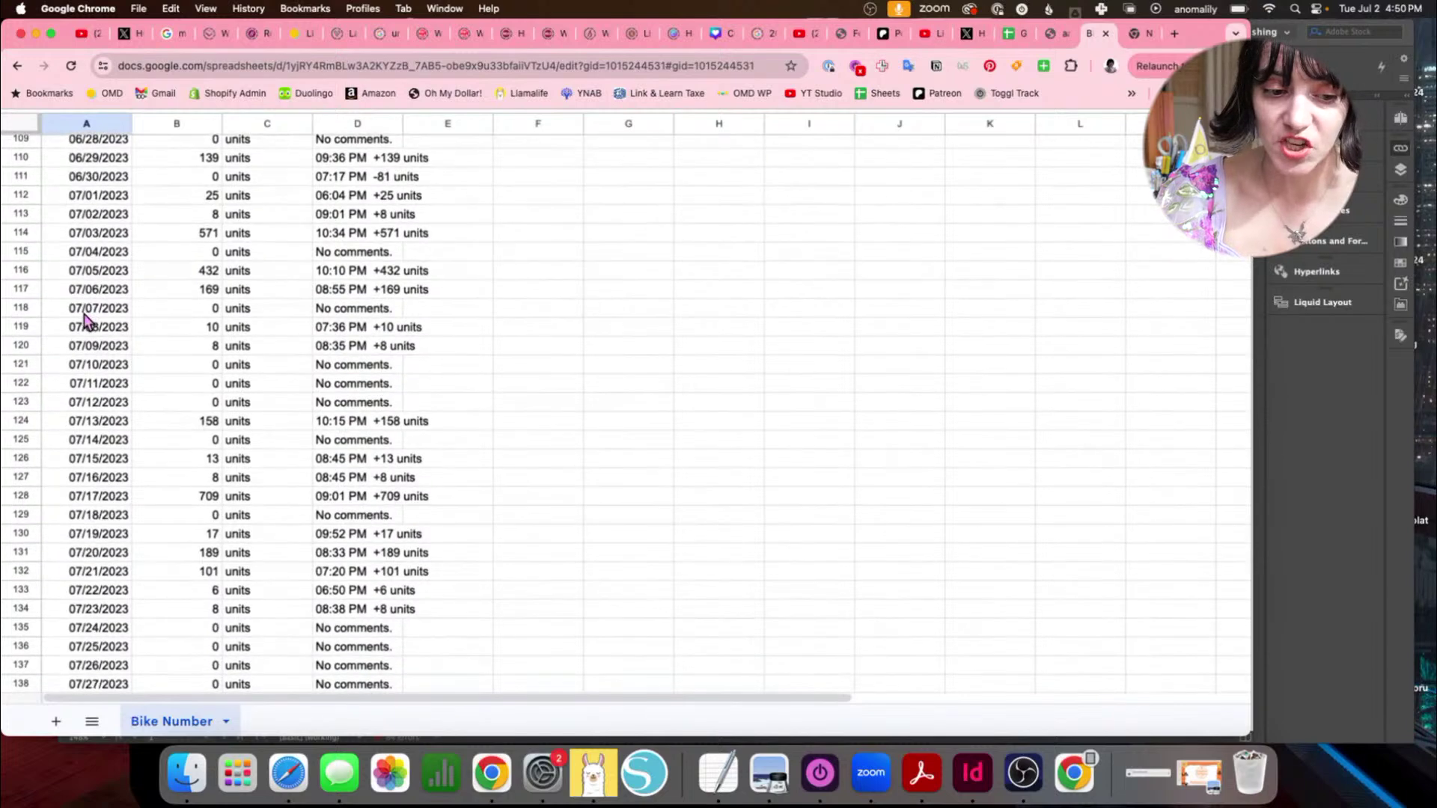
{"action": "left_click", "coordinate": [86, 311]}
{"action": "left_click", "coordinate": [90, 371]}
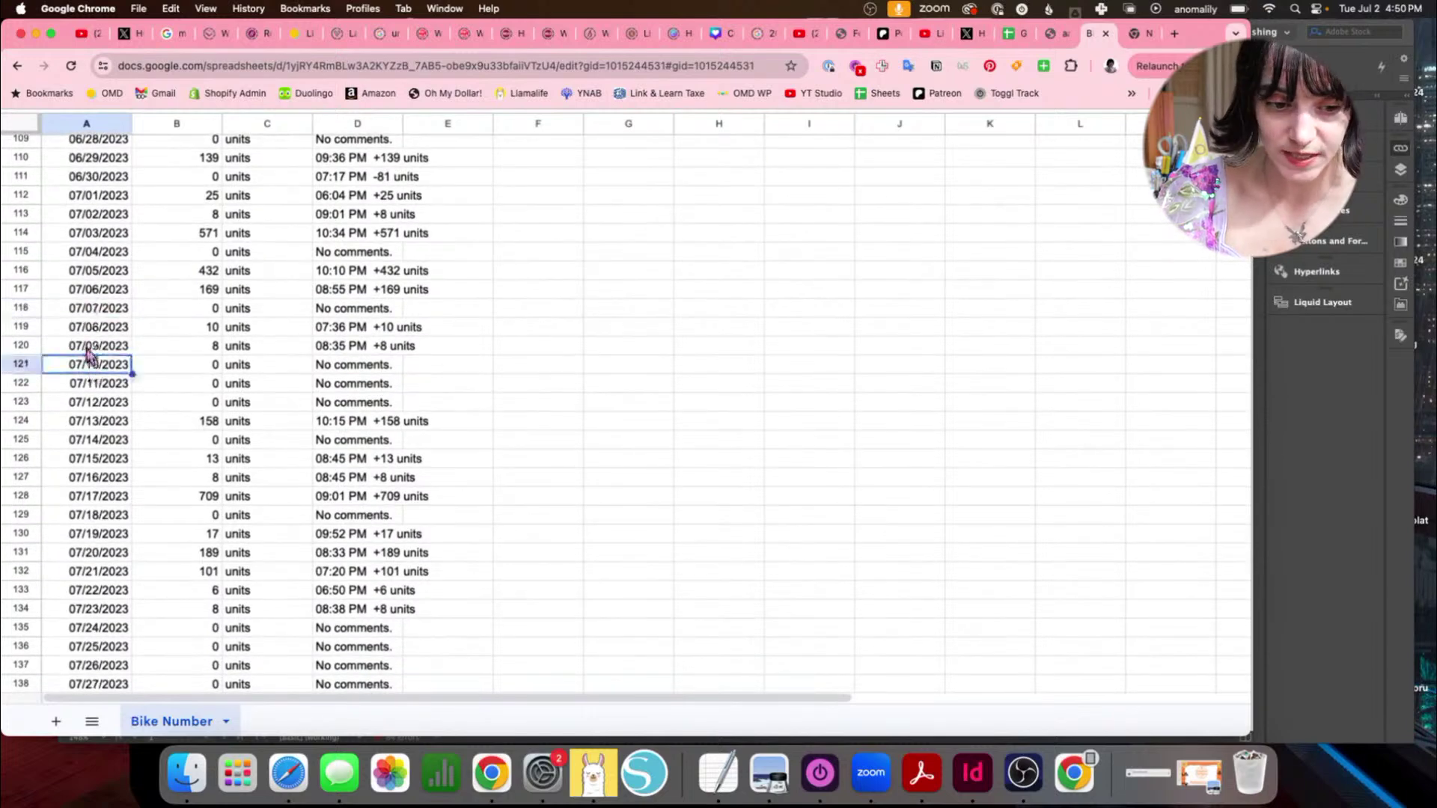
{"action": "left_click", "coordinate": [94, 310]}
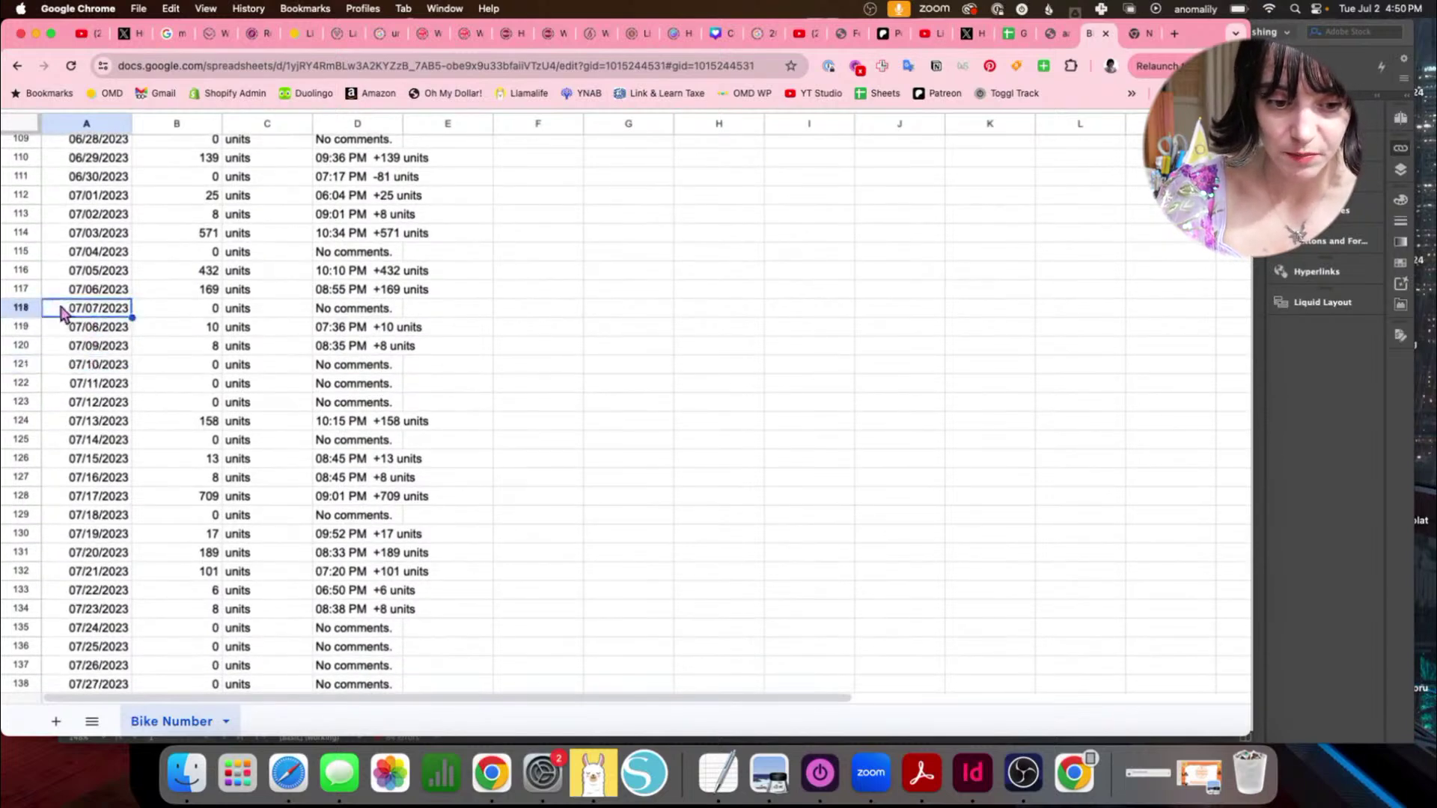
Step: Examine the July 2023 entries around 07/07/2023 and select that day's value, checking its whole row as well
{"action": "scroll", "coordinate": [215, 359], "scroll_direction": "down", "scroll_amount": 1}
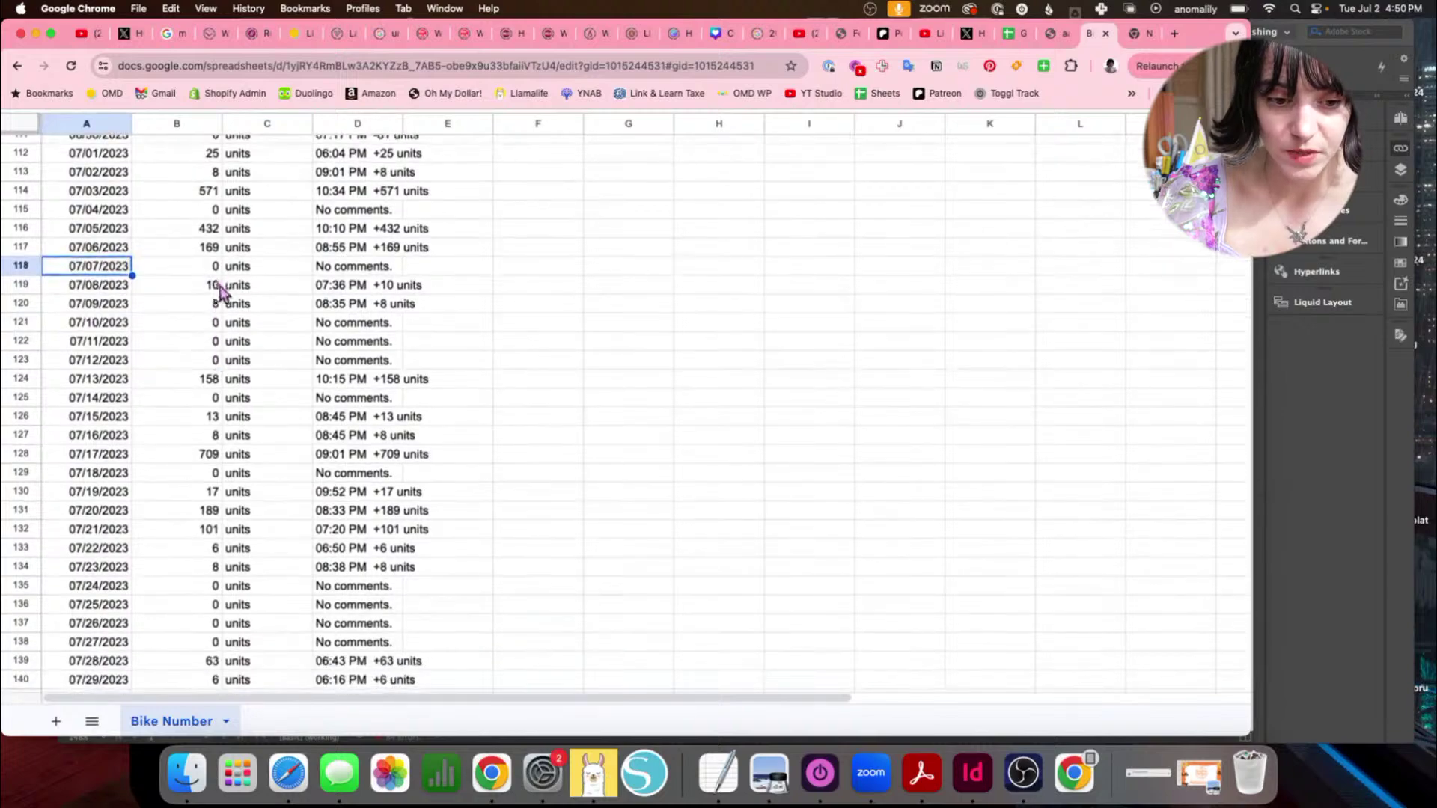
{"action": "scroll", "coordinate": [136, 267], "scroll_direction": "up", "scroll_amount": 2}
{"action": "scroll", "coordinate": [137, 267], "scroll_direction": "down", "scroll_amount": 3}
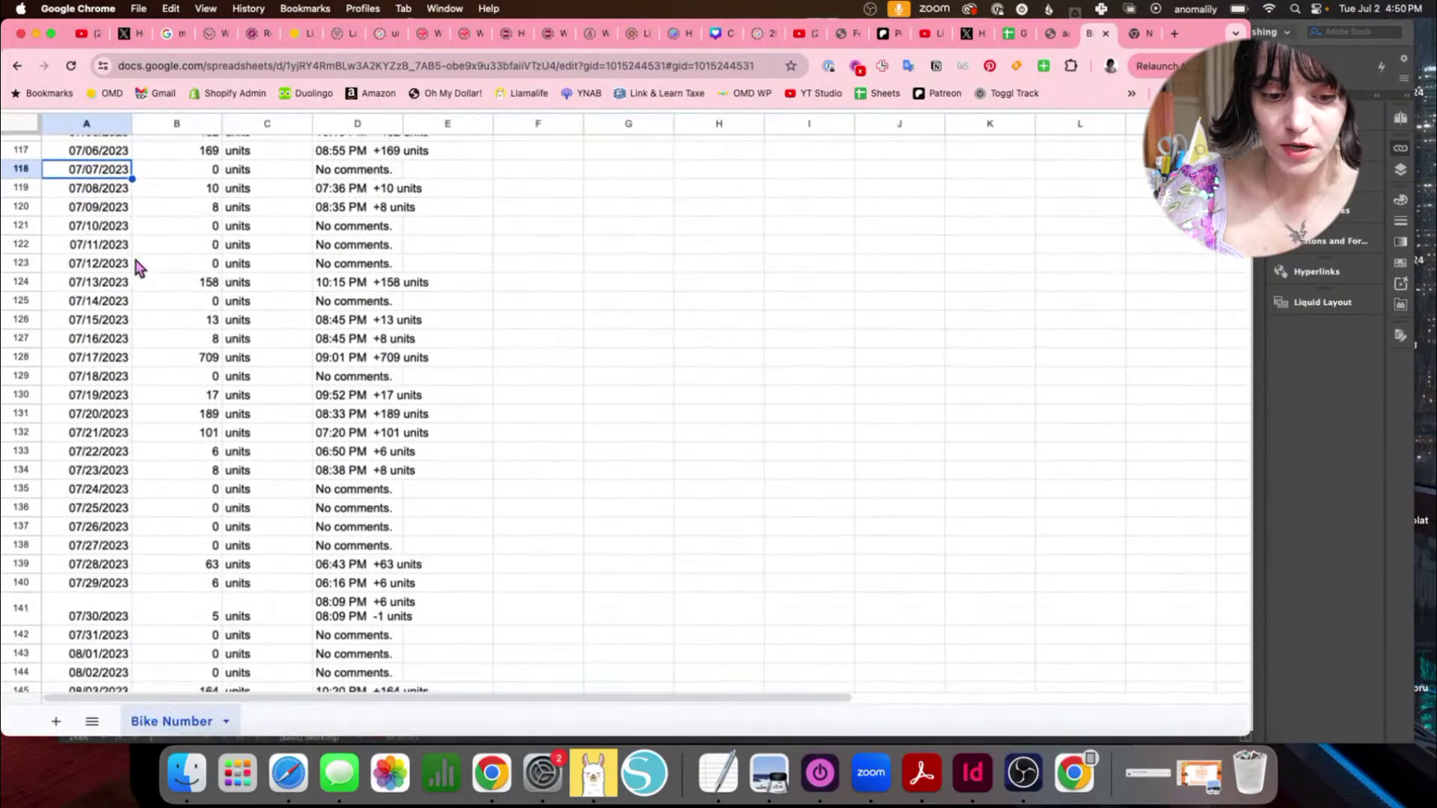
{"action": "scroll", "coordinate": [140, 268], "scroll_direction": "down", "scroll_amount": 2}
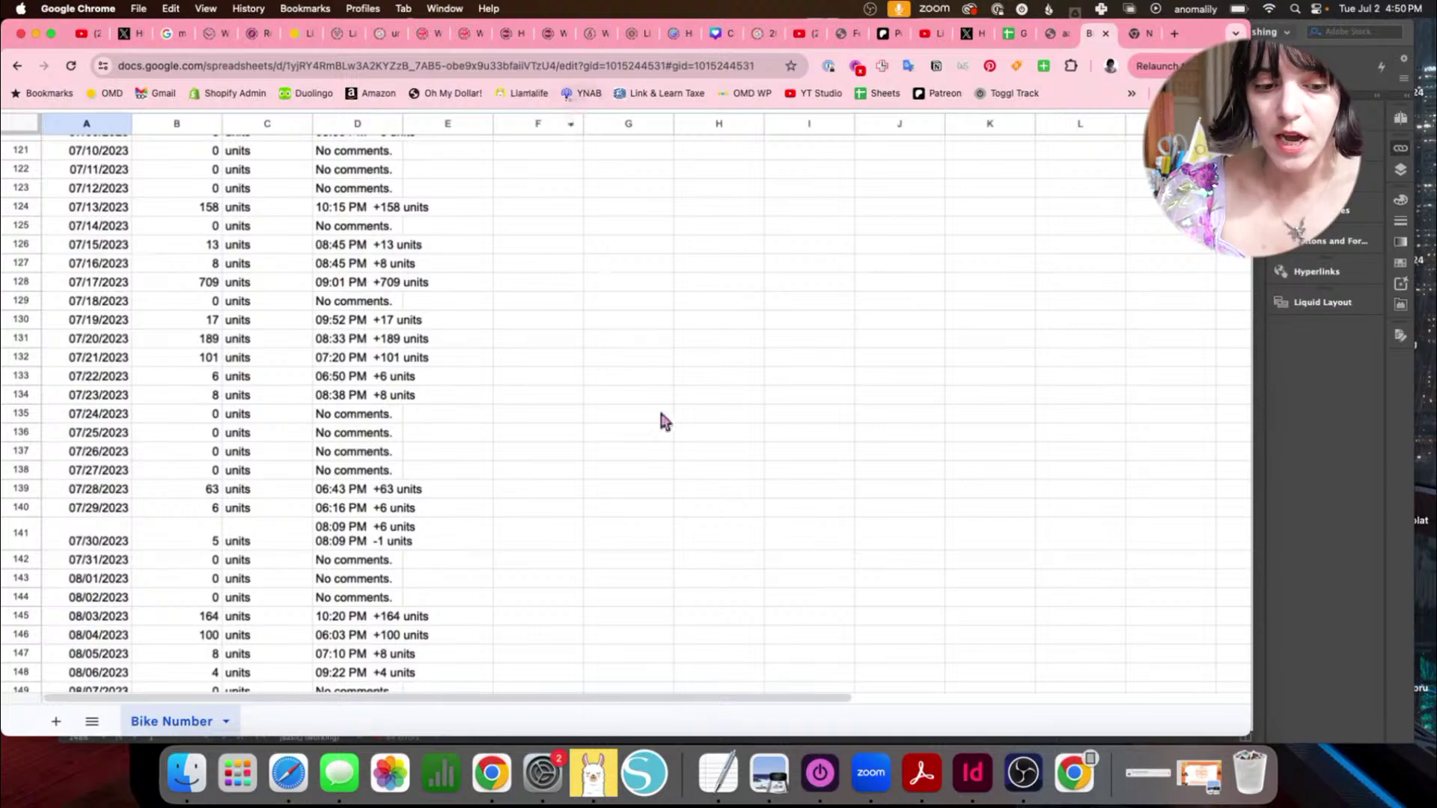
{"action": "scroll", "coordinate": [660, 419], "scroll_direction": "up", "scroll_amount": 5}
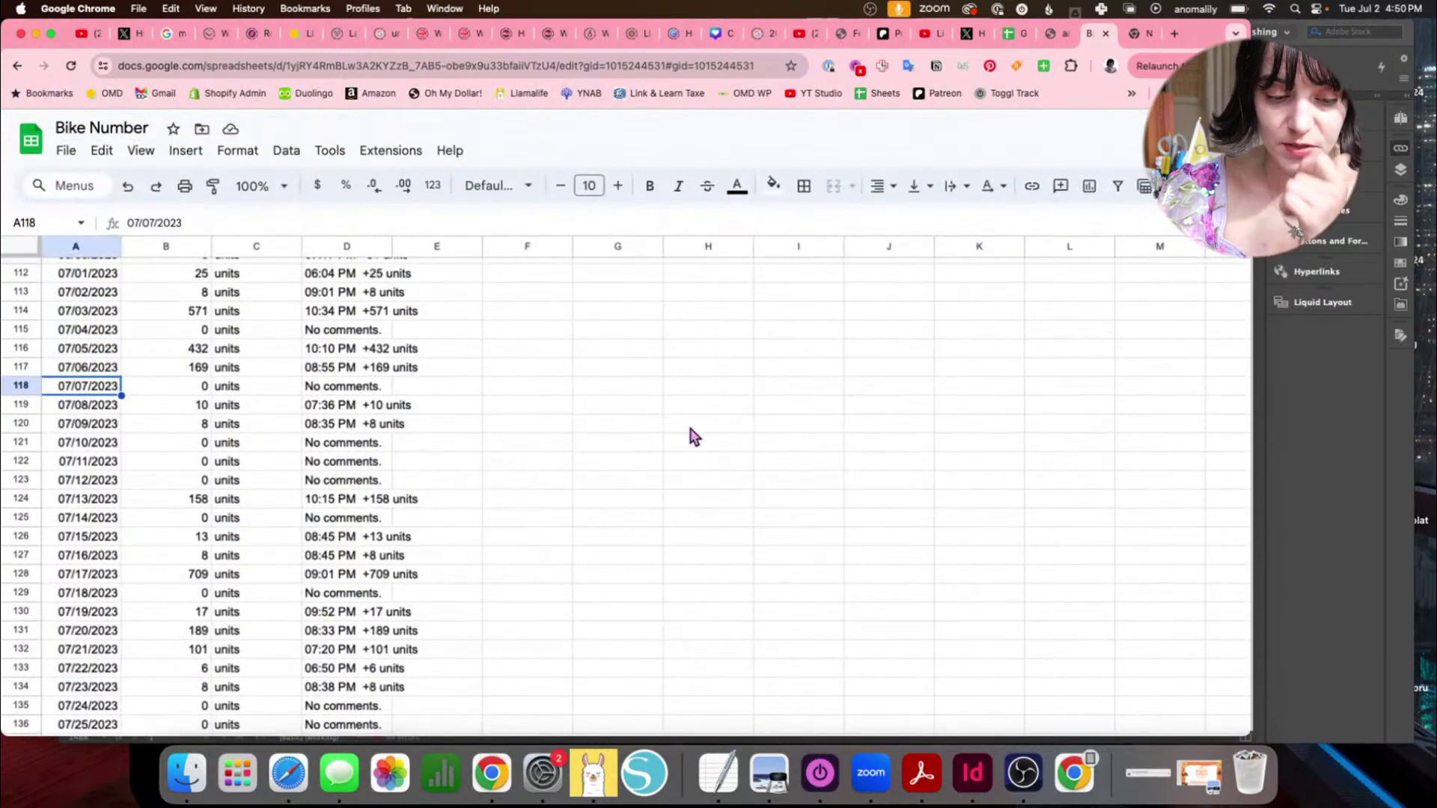
{"action": "left_click", "coordinate": [238, 395]}
{"action": "left_click", "coordinate": [179, 390]}
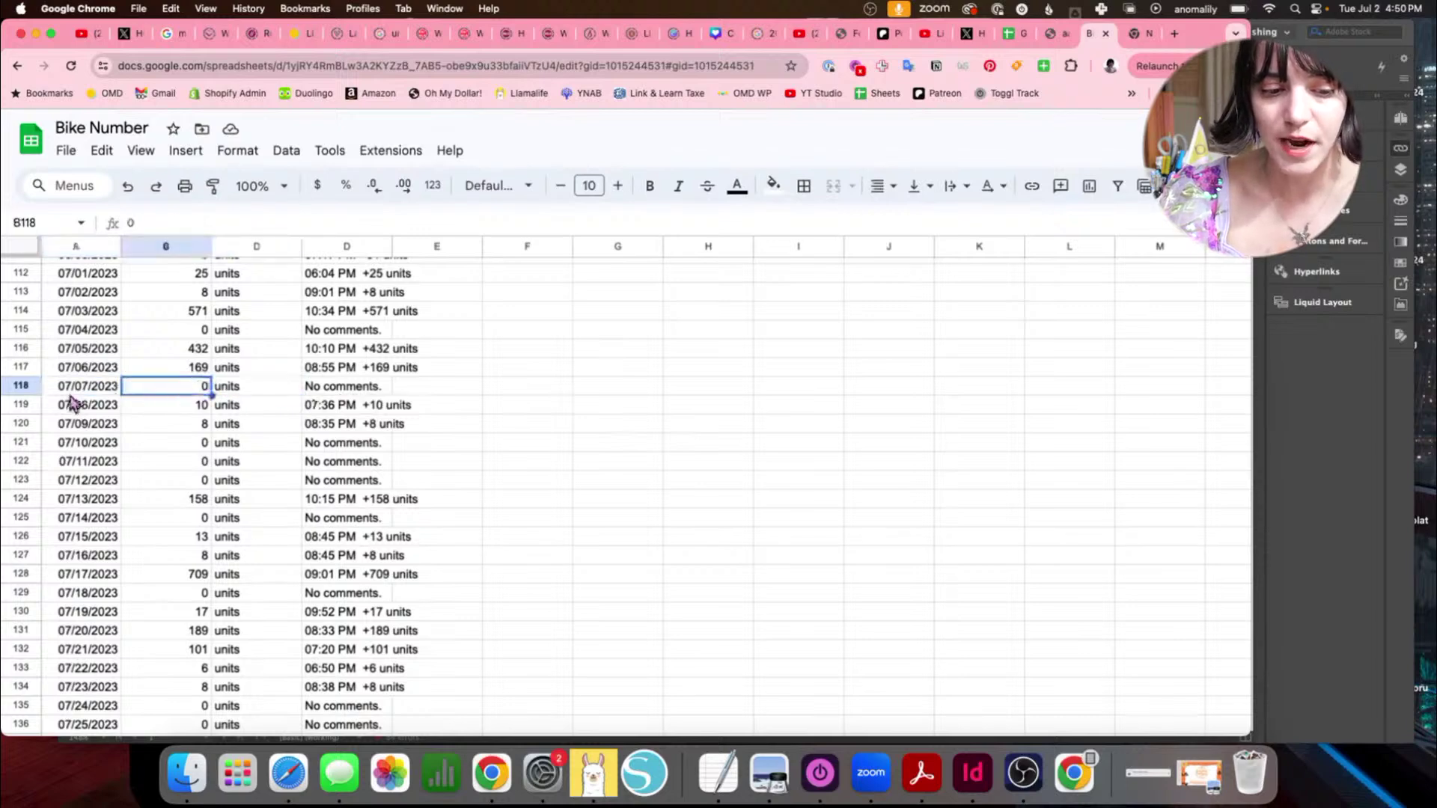
{"action": "left_click", "coordinate": [13, 386]}
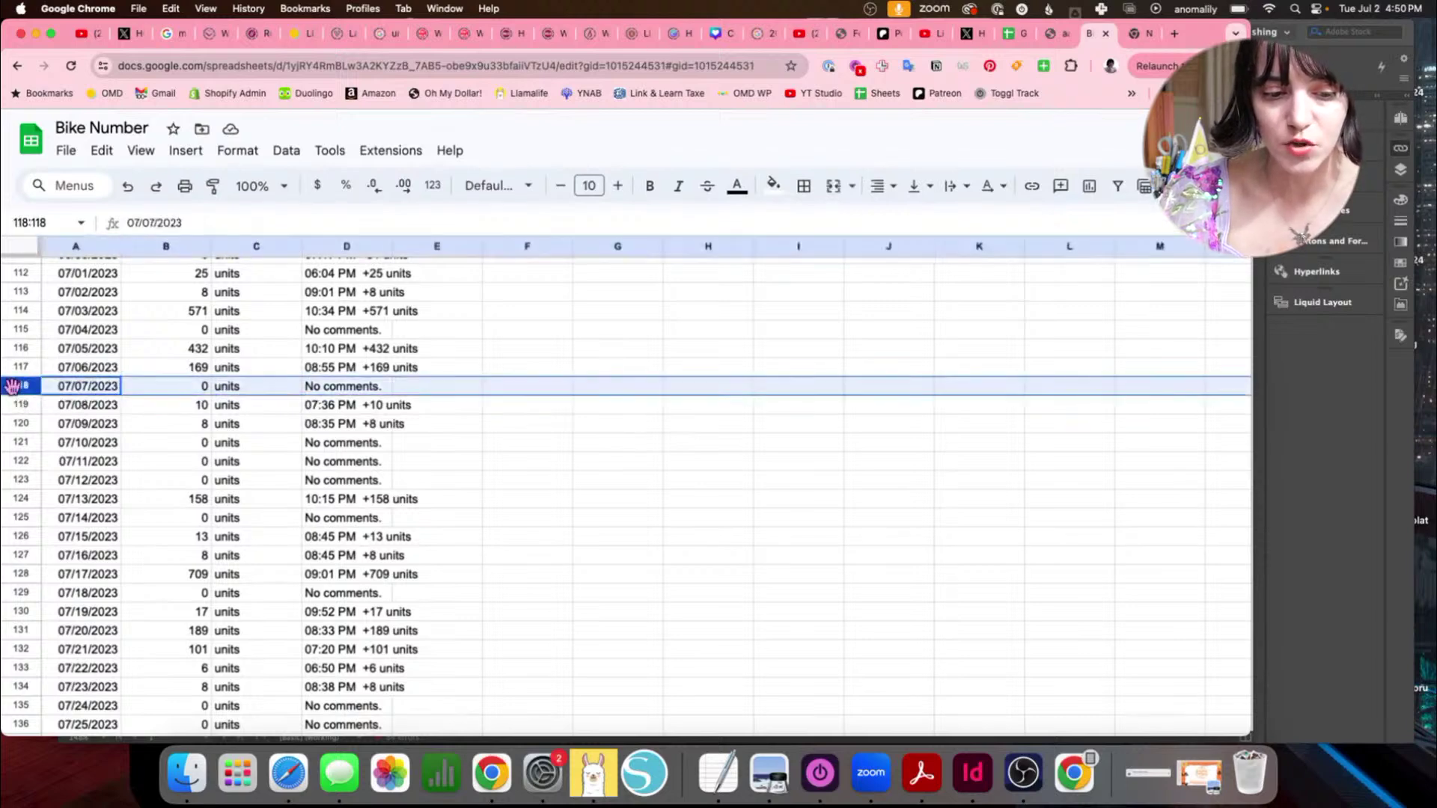
{"action": "left_click", "coordinate": [236, 389]}
{"action": "left_click", "coordinate": [187, 388]}
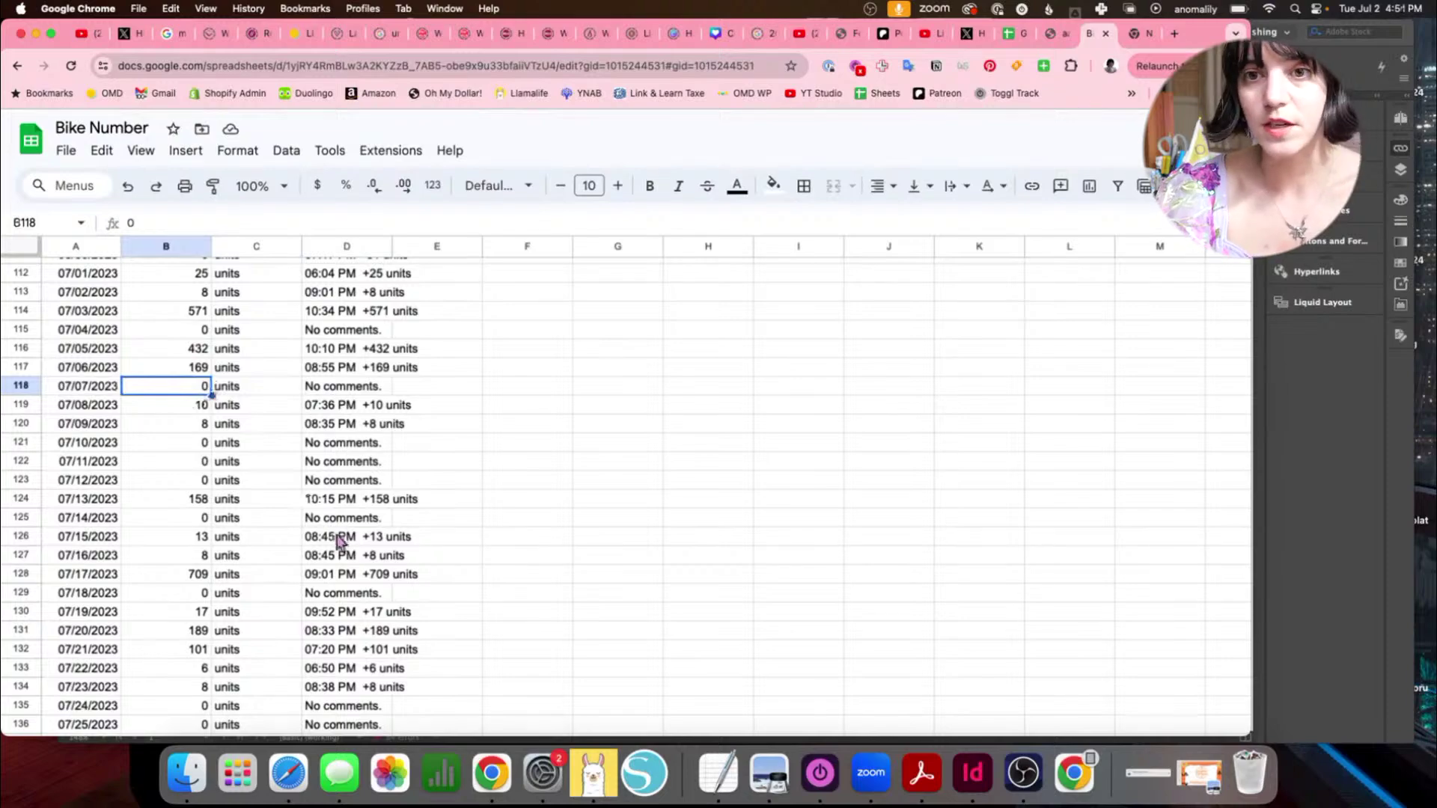
Step: Select the values for 03/18/2023 through 04/02/2023 in cells B7:B22
{"action": "scroll", "coordinate": [303, 588], "scroll_direction": "up", "scroll_amount": 3}
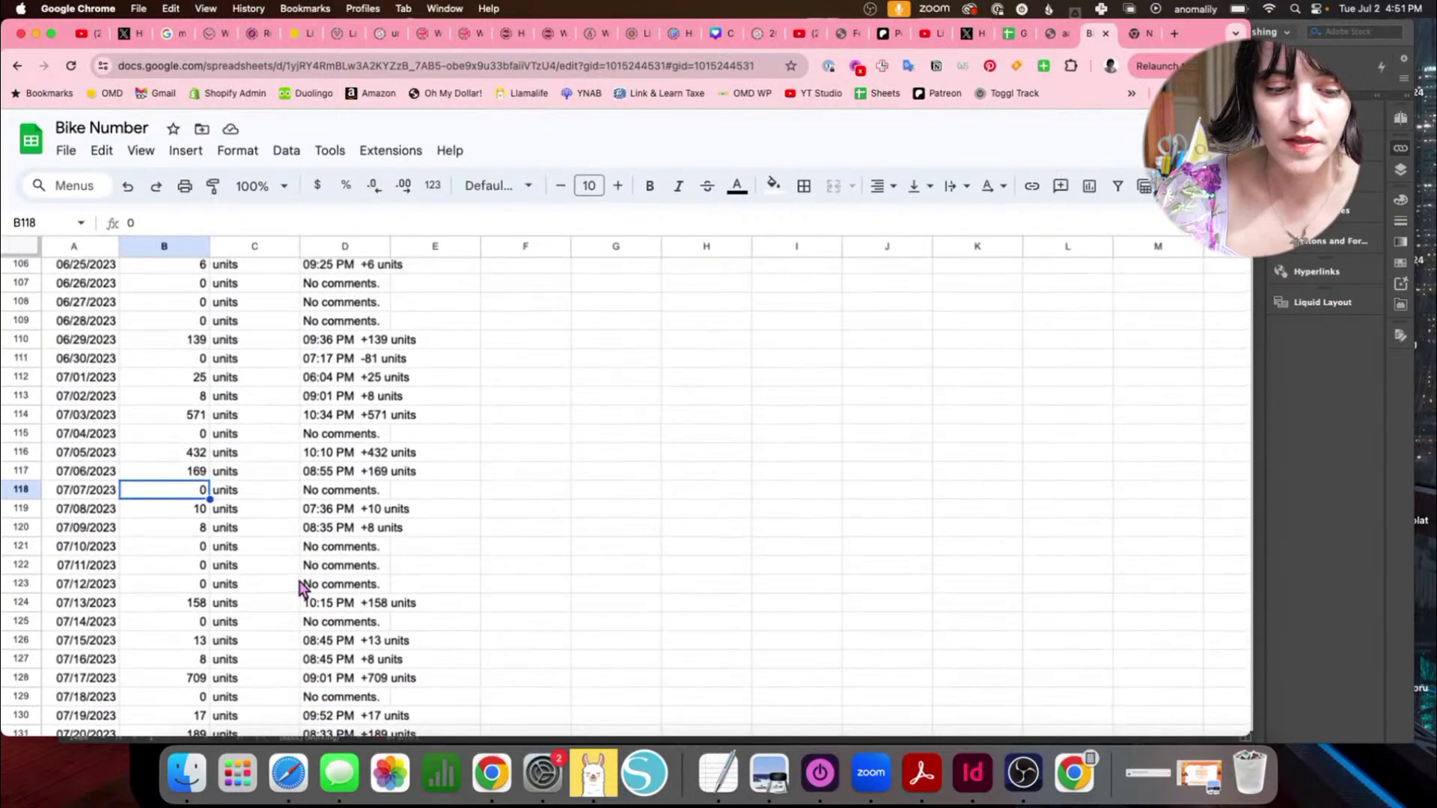
{"action": "scroll", "coordinate": [304, 588], "scroll_direction": "up", "scroll_amount": 20}
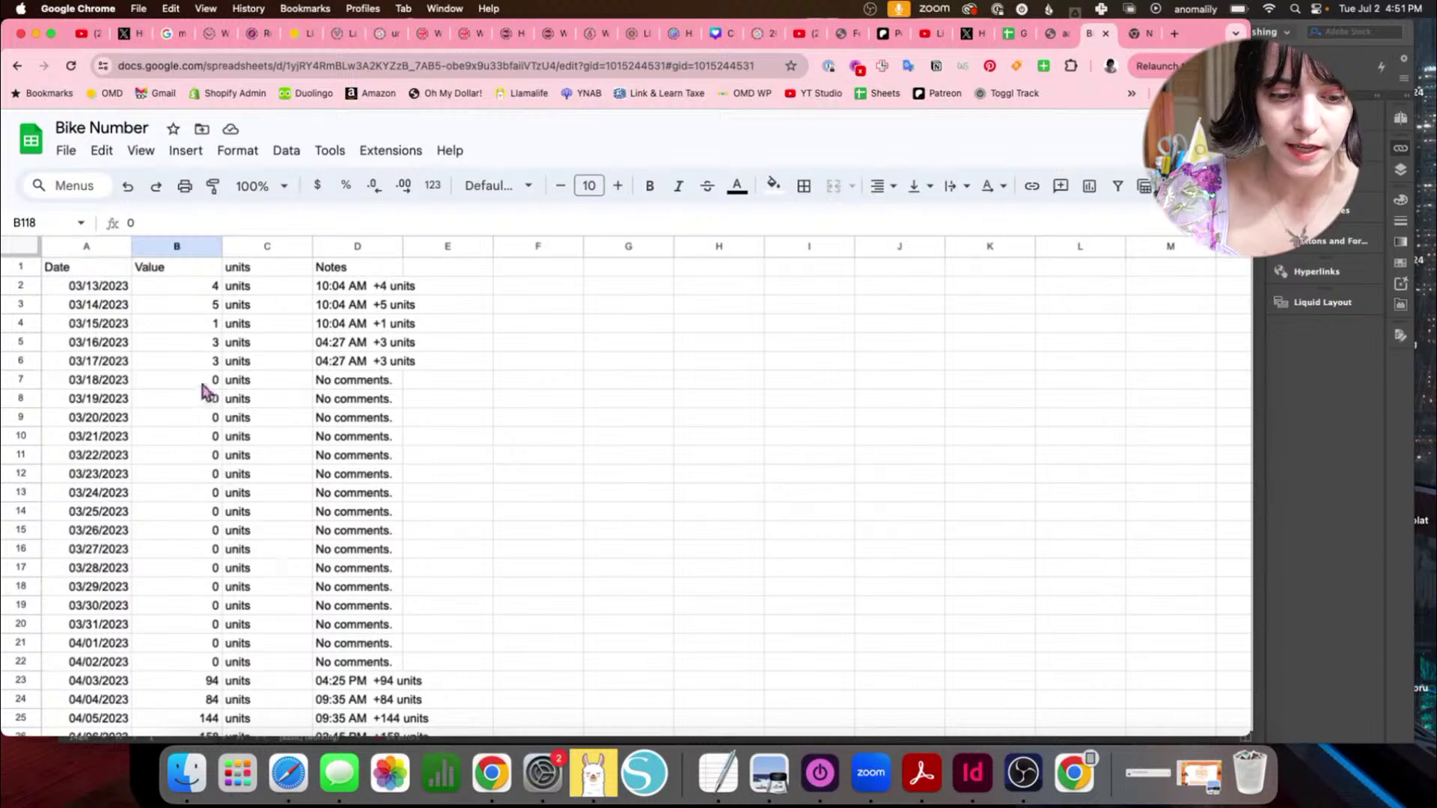
{"action": "left_click_drag", "start_coordinate": [206, 379], "coordinate": [206, 667]}
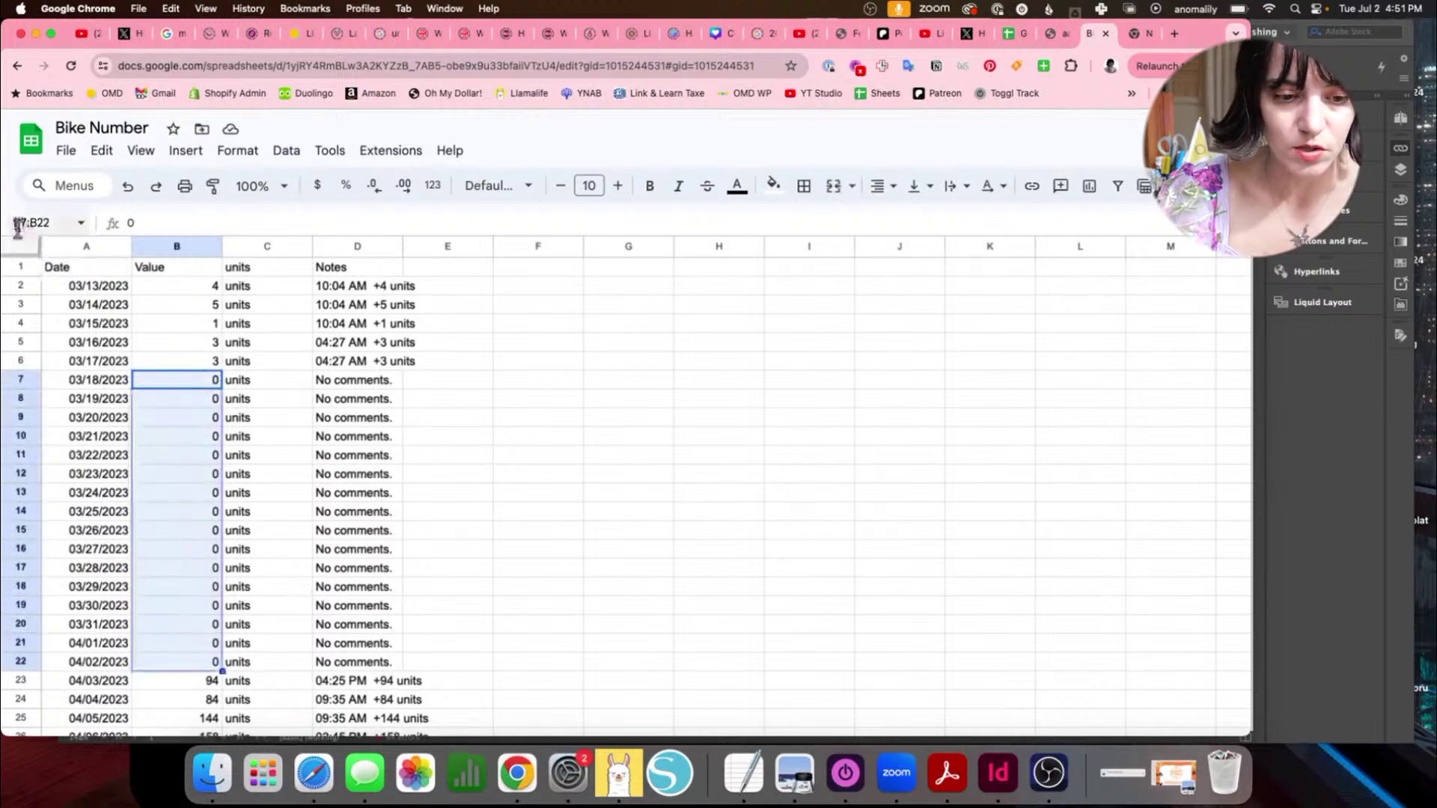
Step: Return to the recent spreadsheets list and open the first Bike Number spreadsheet
{"action": "left_click", "coordinate": [33, 143]}
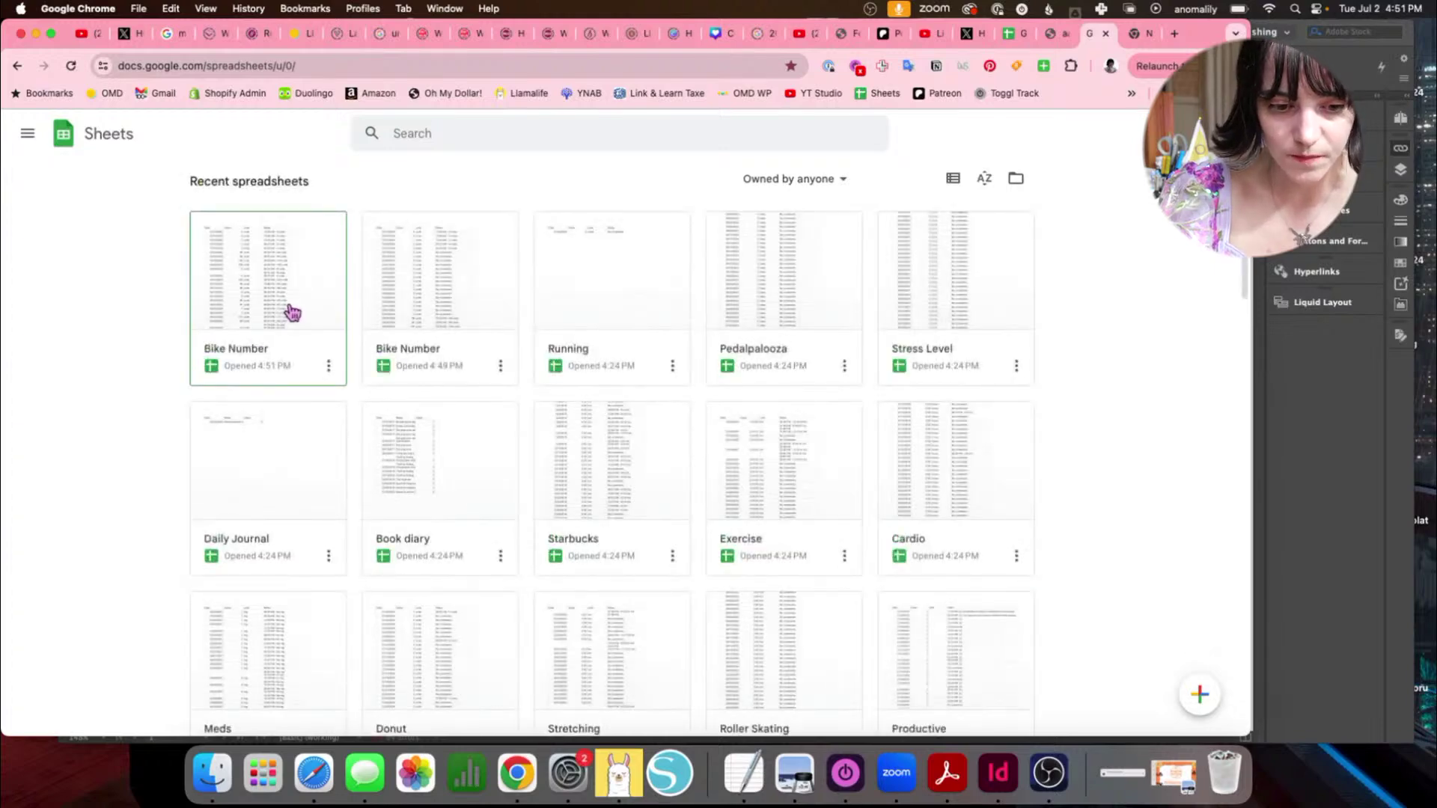
{"action": "right_click", "coordinate": [291, 312]}
{"action": "left_click", "coordinate": [297, 277]}
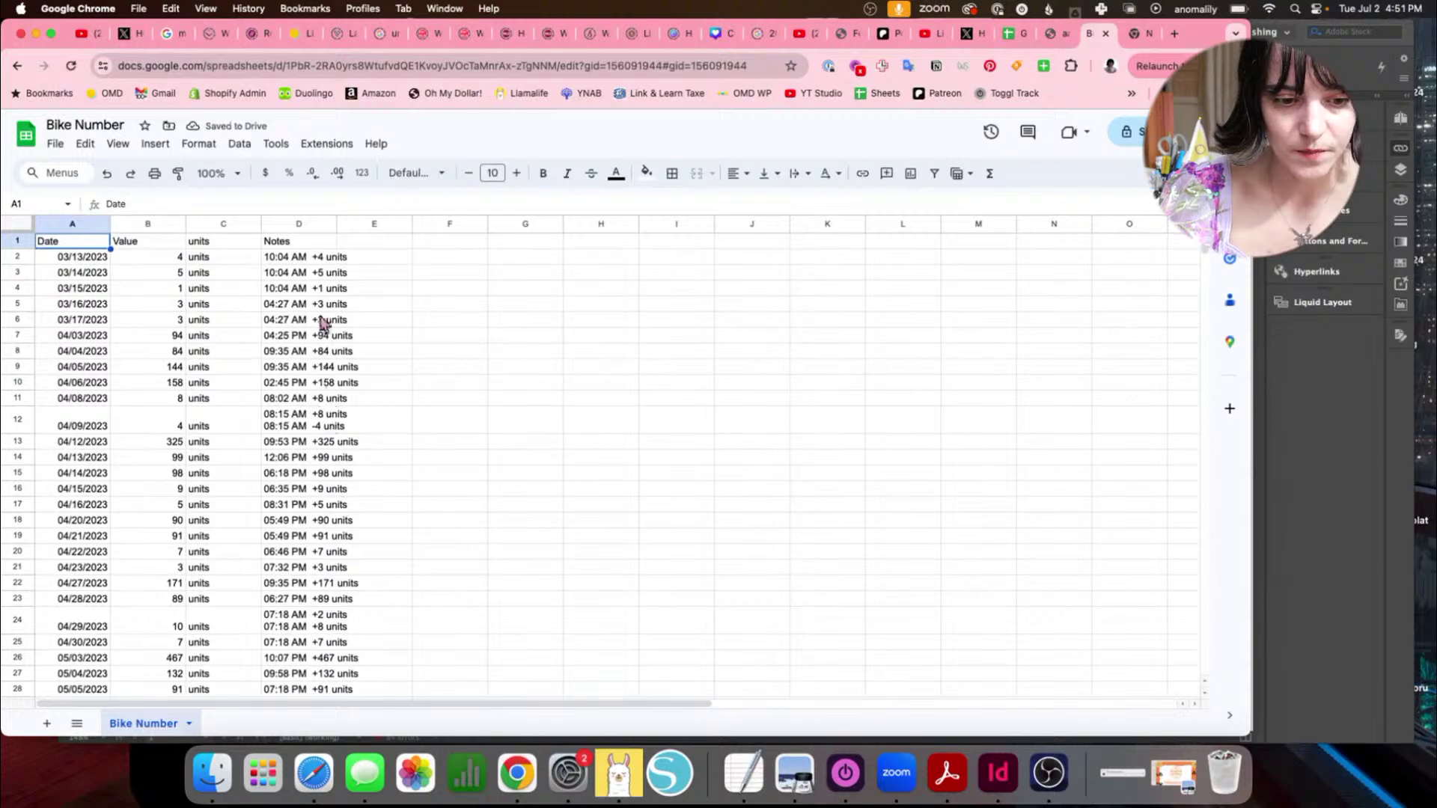
Step: Copy the dates and values from 07/08/2023 through 06/30/2024 in the Bike Number sheet, cells A68:B243
{"action": "scroll", "coordinate": [155, 414], "scroll_direction": "down", "scroll_amount": 20}
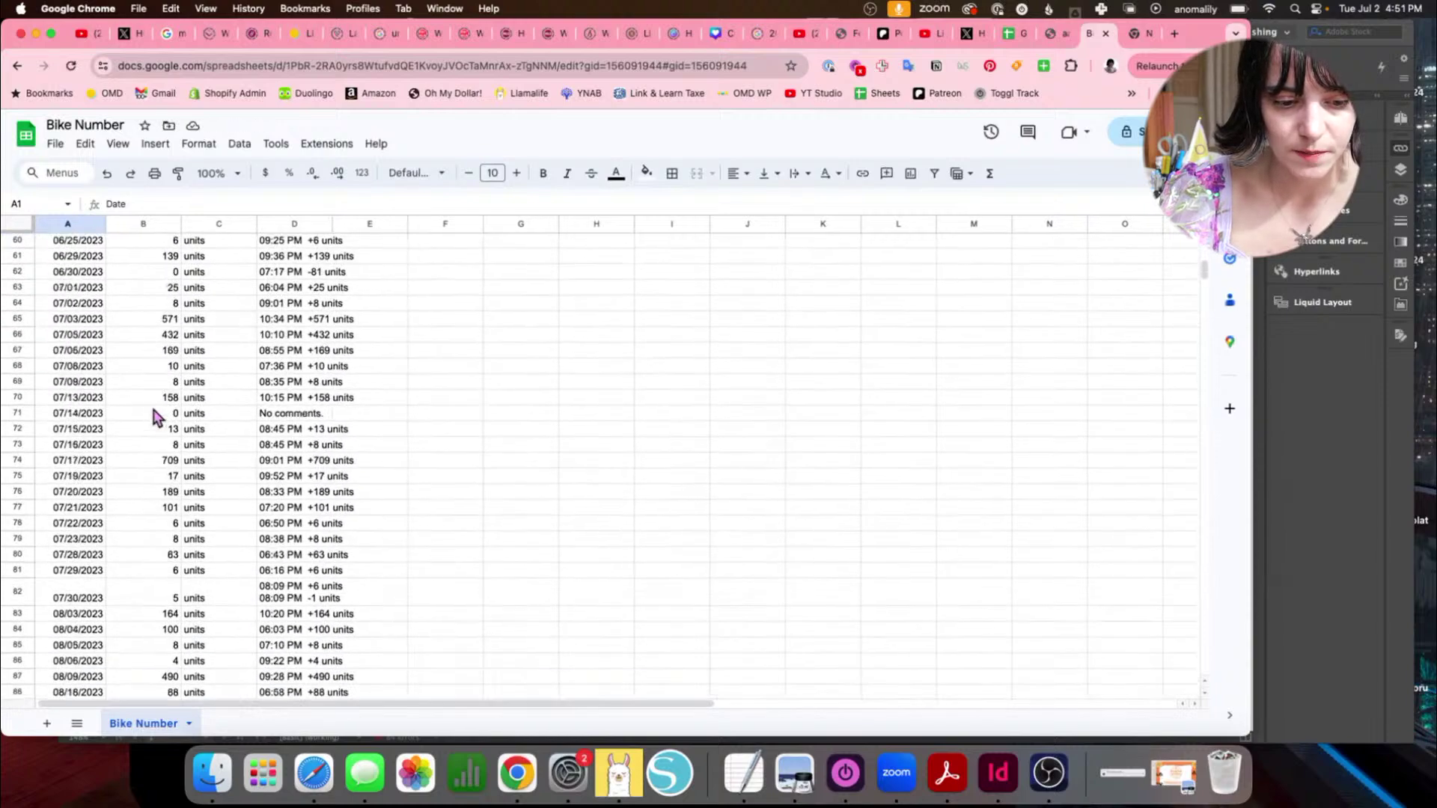
{"action": "scroll", "coordinate": [154, 414], "scroll_direction": "up", "scroll_amount": 7}
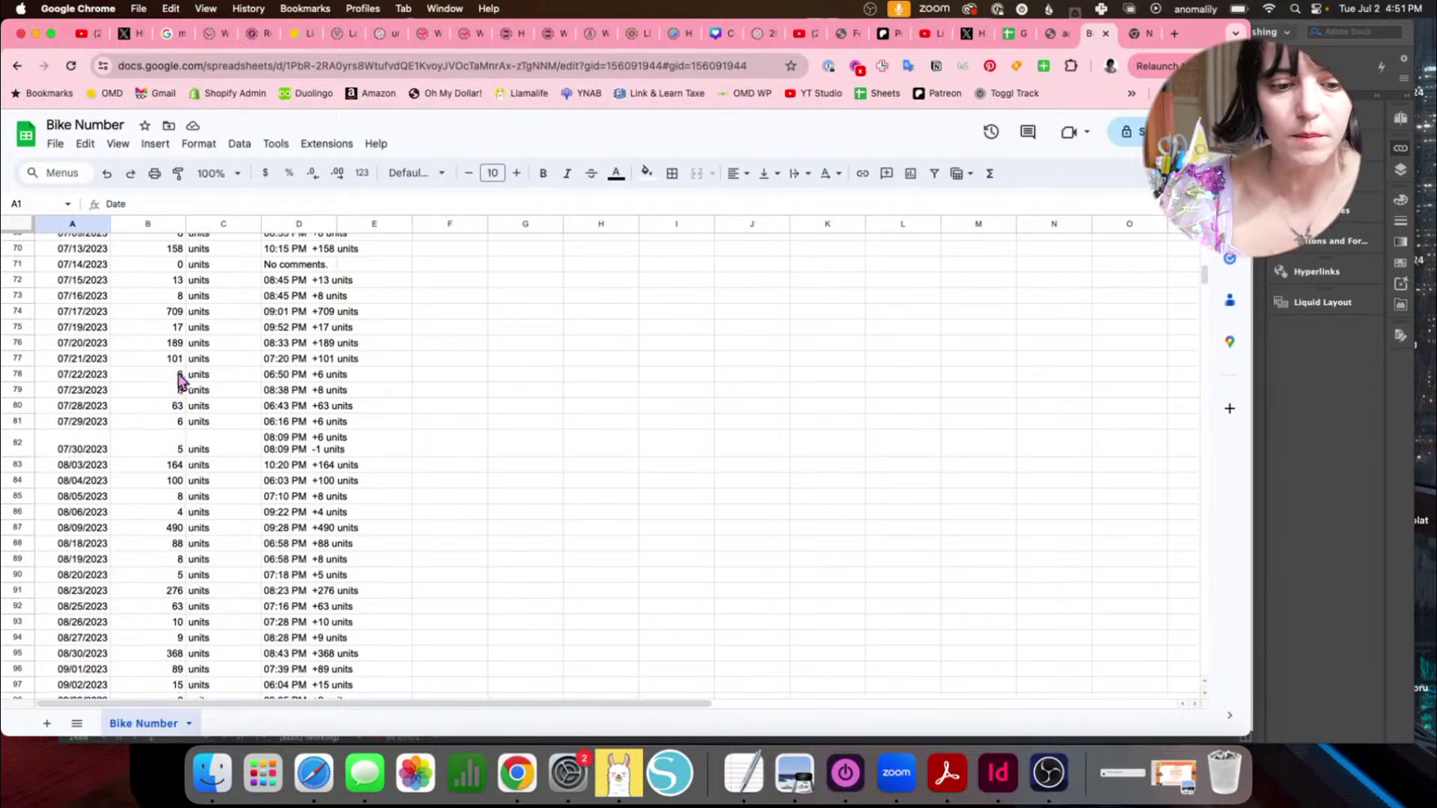
{"action": "scroll", "coordinate": [181, 378], "scroll_direction": "up", "scroll_amount": 2}
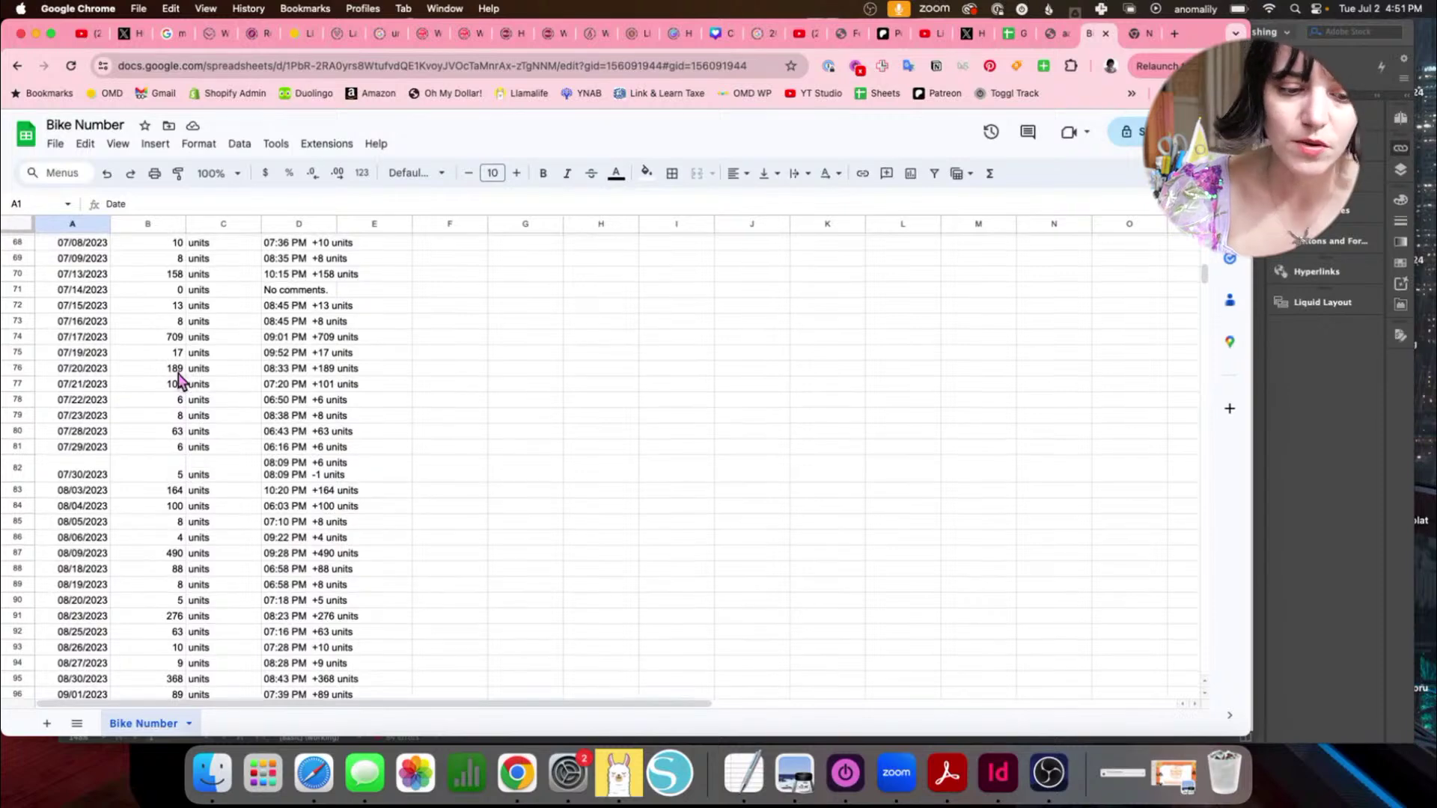
{"action": "scroll", "coordinate": [160, 456], "scroll_direction": "down", "scroll_amount": 2}
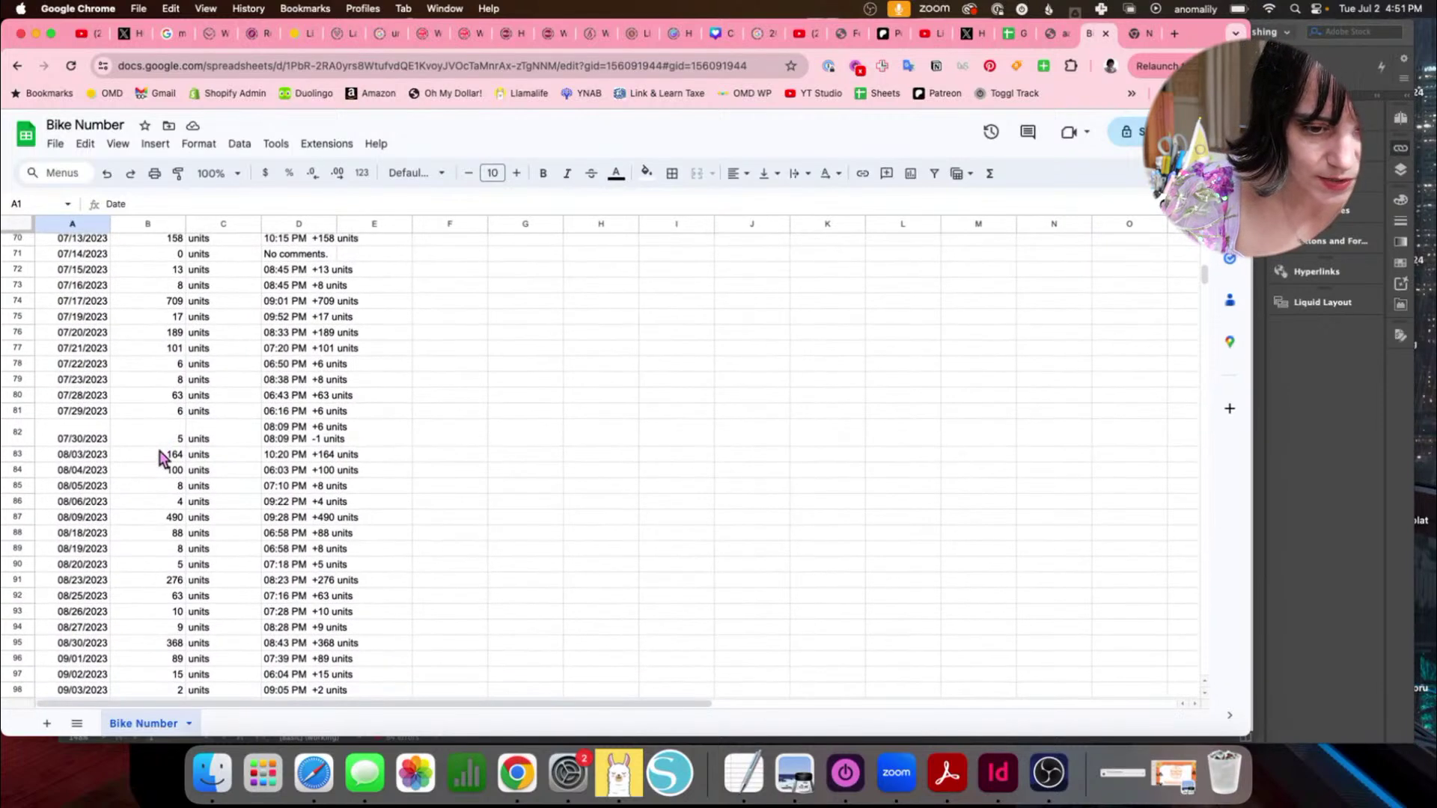
{"action": "scroll", "coordinate": [95, 353], "scroll_direction": "up", "scroll_amount": 7}
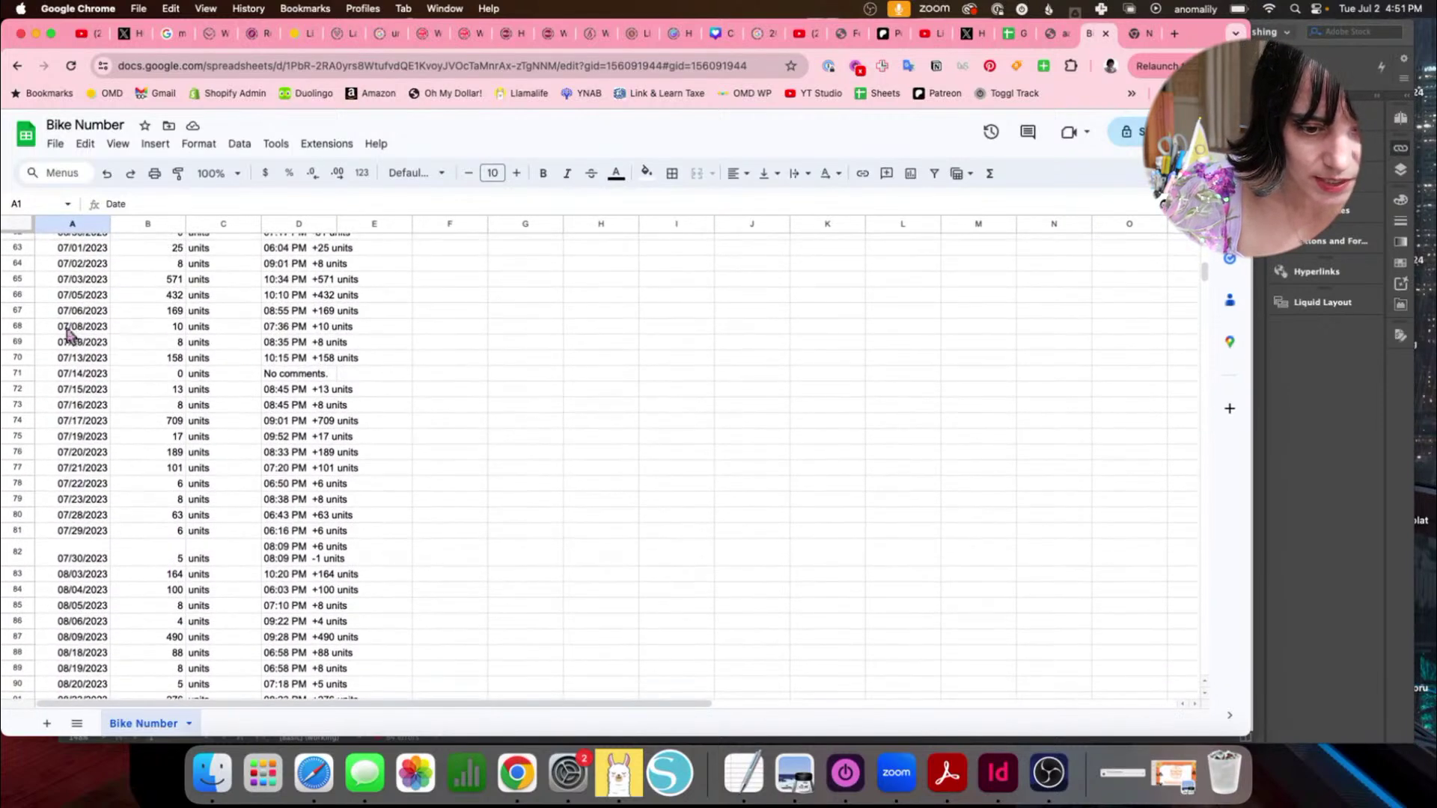
{"action": "left_click", "coordinate": [48, 326]}
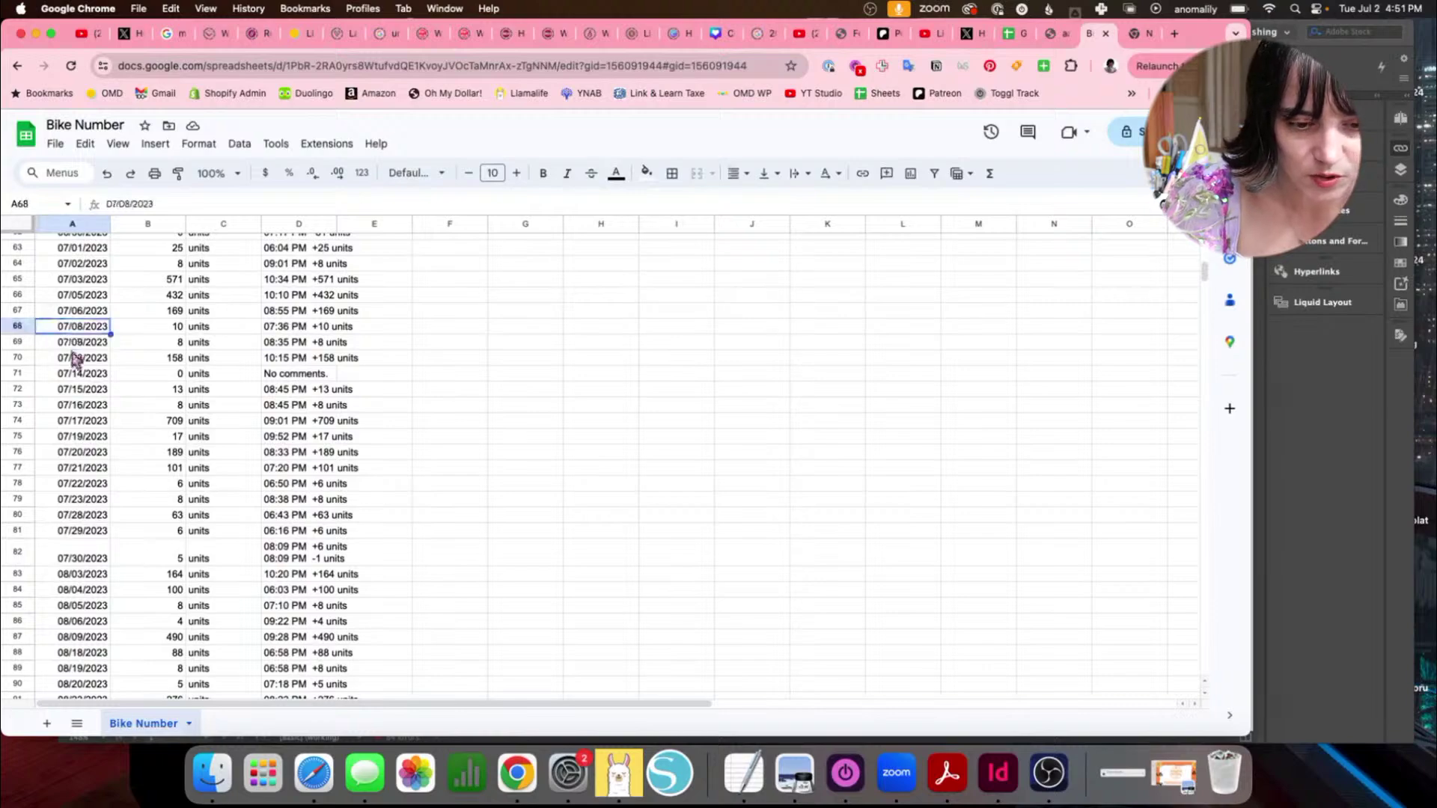
{"action": "scroll", "coordinate": [73, 359], "scroll_direction": "down", "scroll_amount": 20}
{"action": "scroll", "coordinate": [73, 359], "scroll_direction": "up", "scroll_amount": 8}
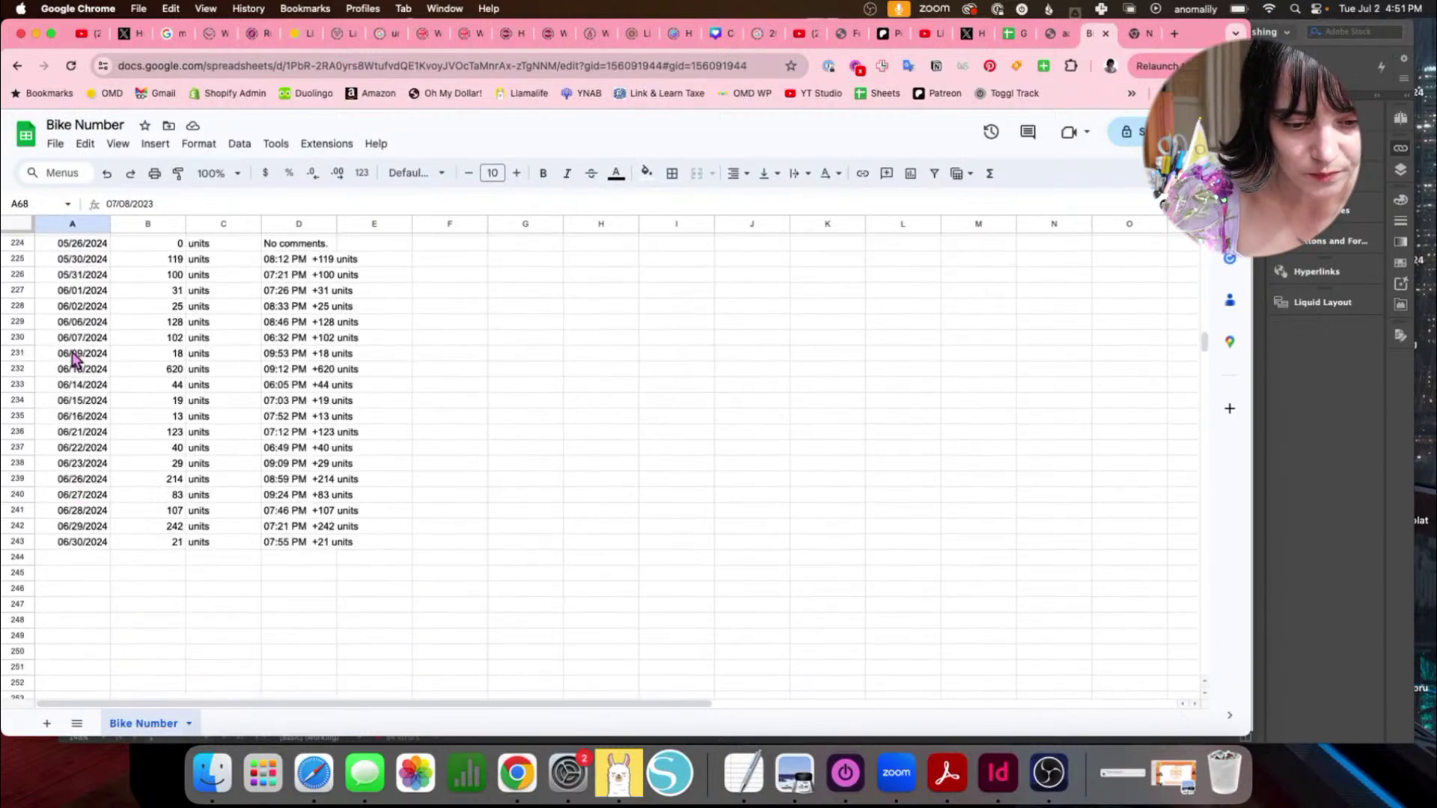
{"action": "left_click", "coordinate": [309, 542], "text": "shift"}
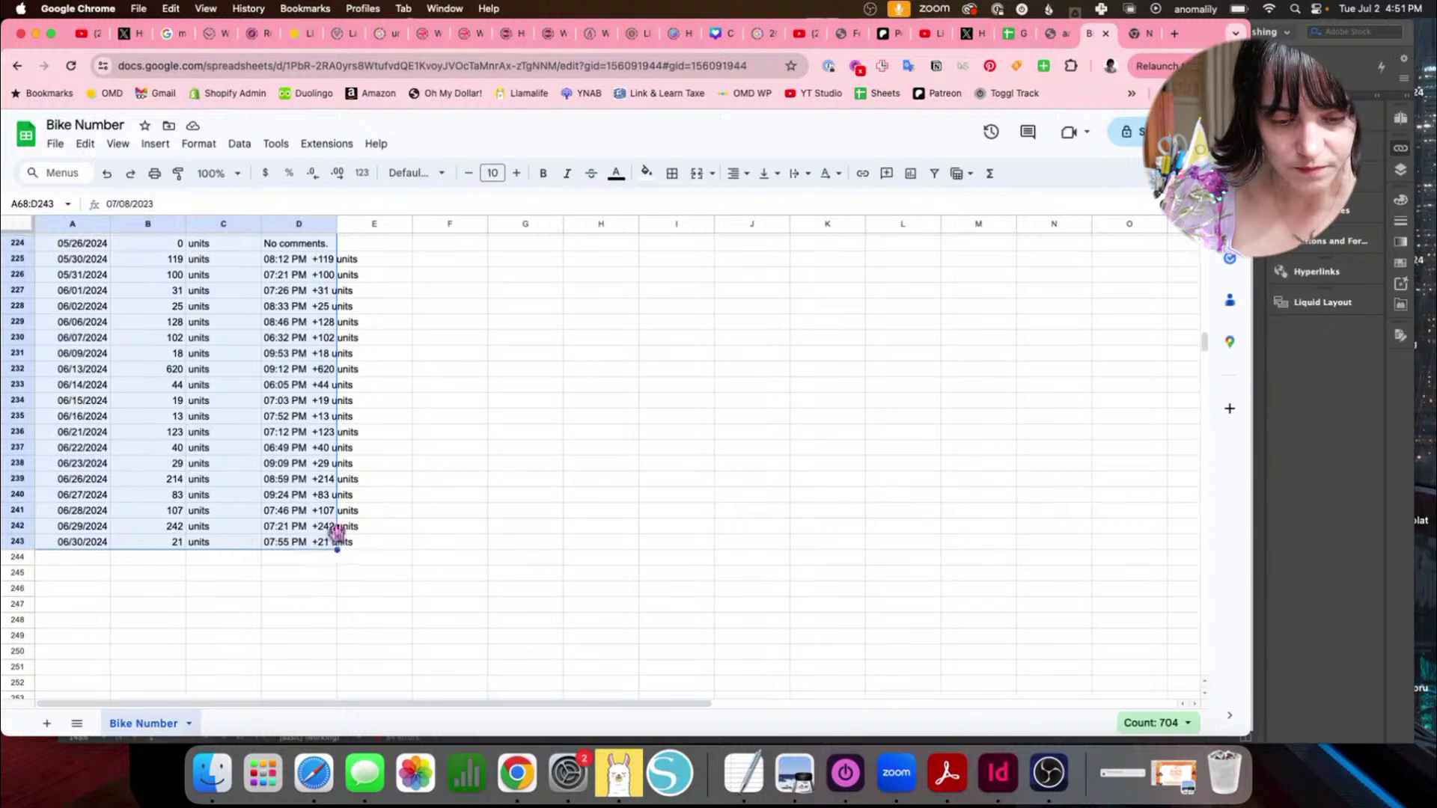
{"action": "left_click", "coordinate": [231, 536], "text": "shift"}
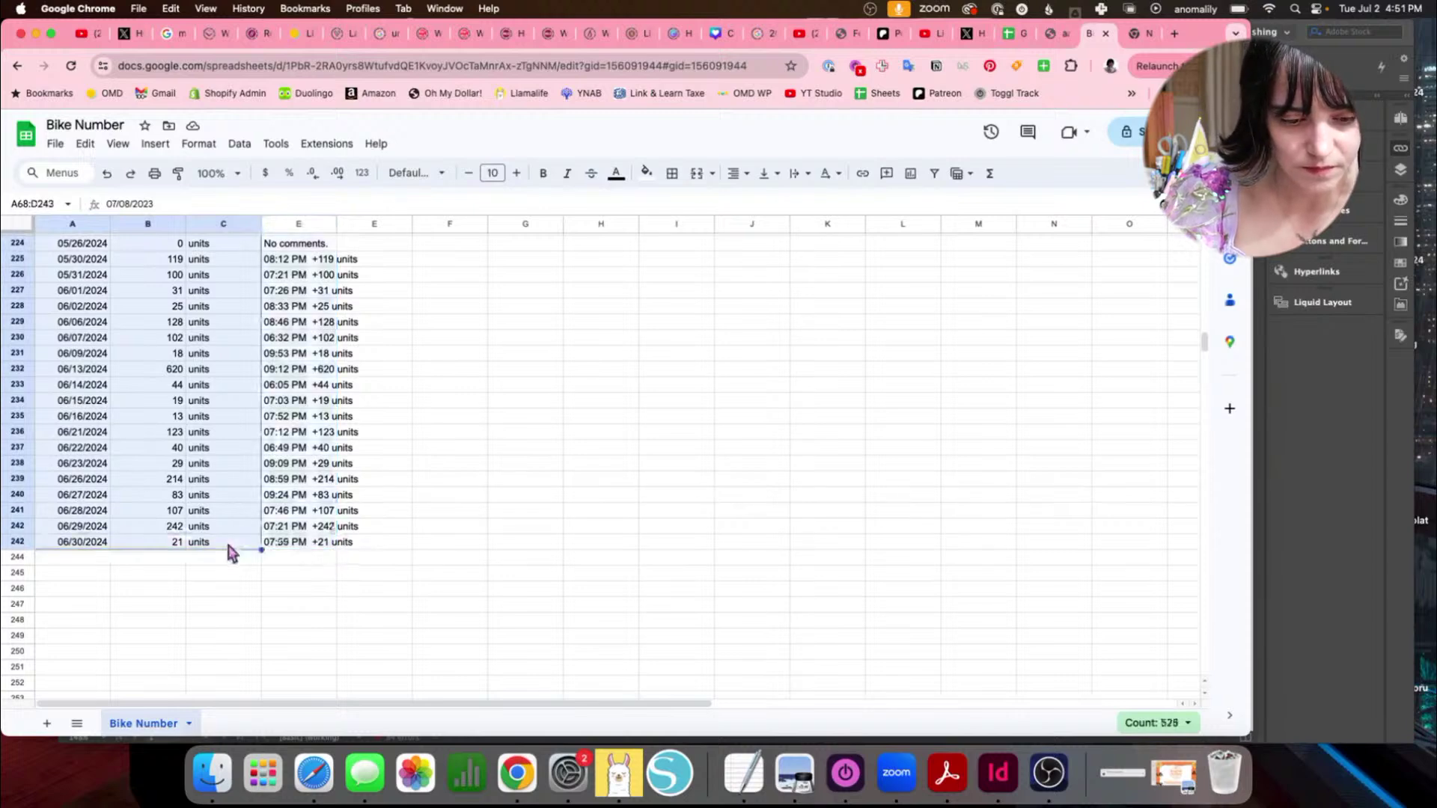
{"action": "left_click", "coordinate": [174, 549], "text": "shift"}
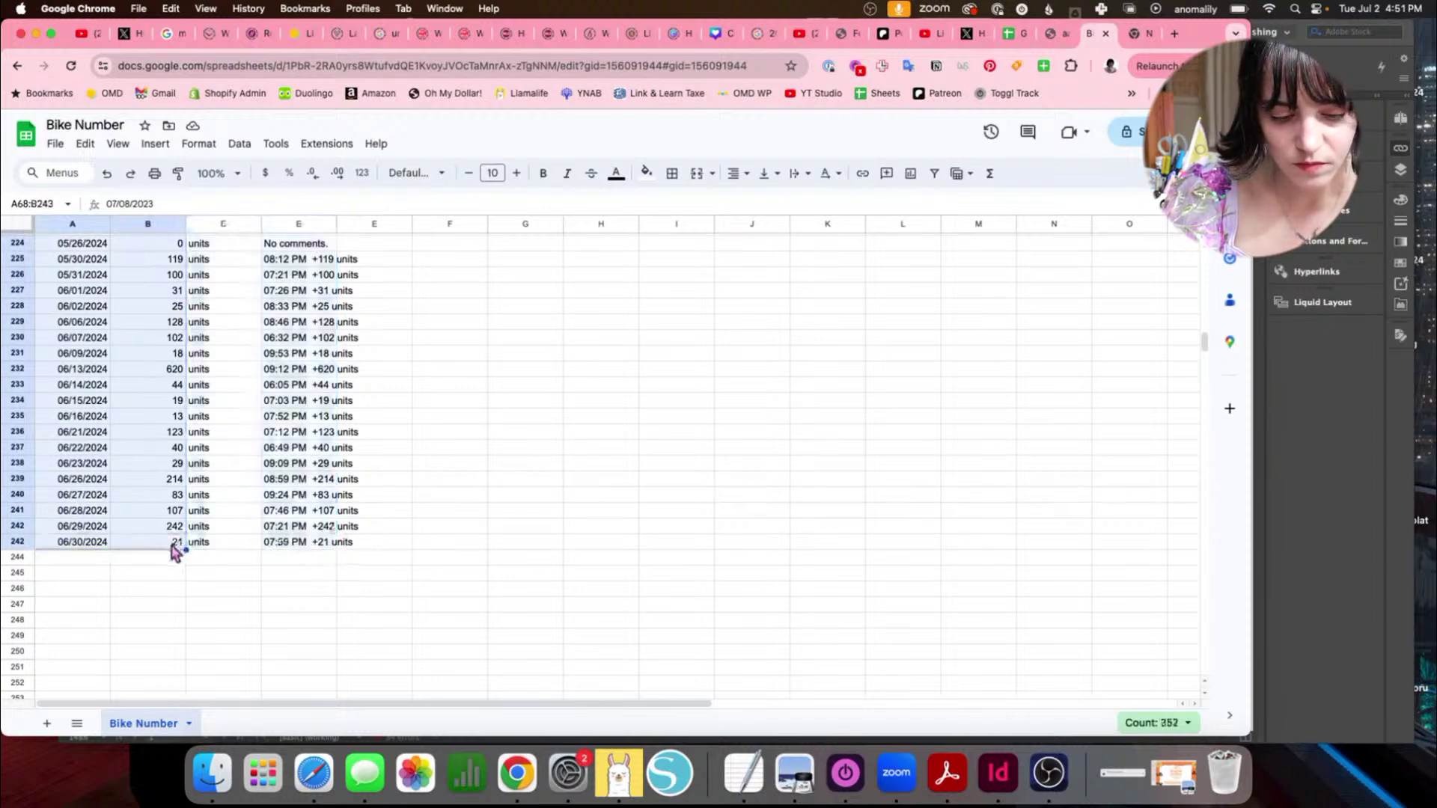
Step: Add a new sheet to the spreadsheet and clear its default name
{"action": "left_click", "coordinate": [47, 723]}
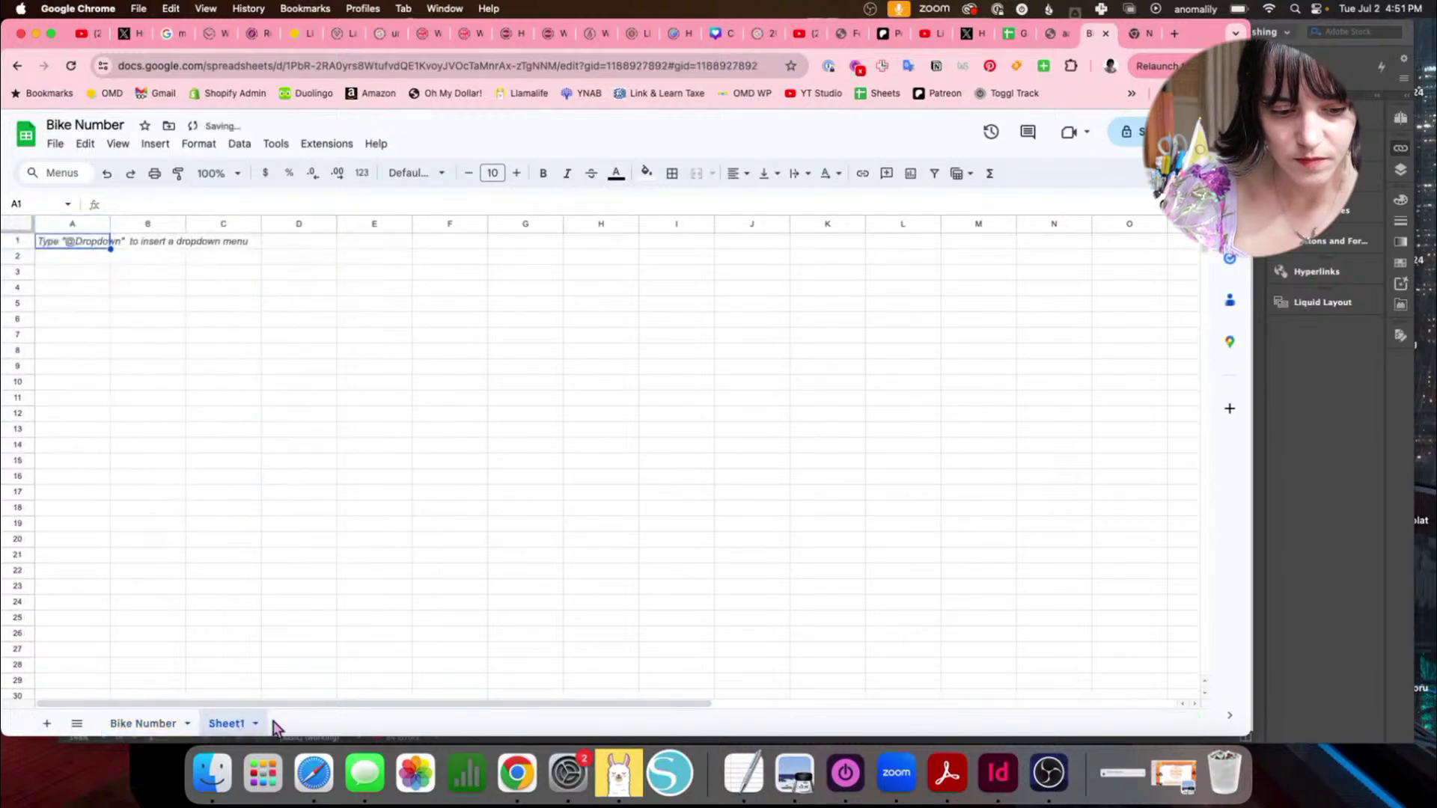
{"action": "double_click", "coordinate": [227, 723]}
{"action": "type", "text": "S"}
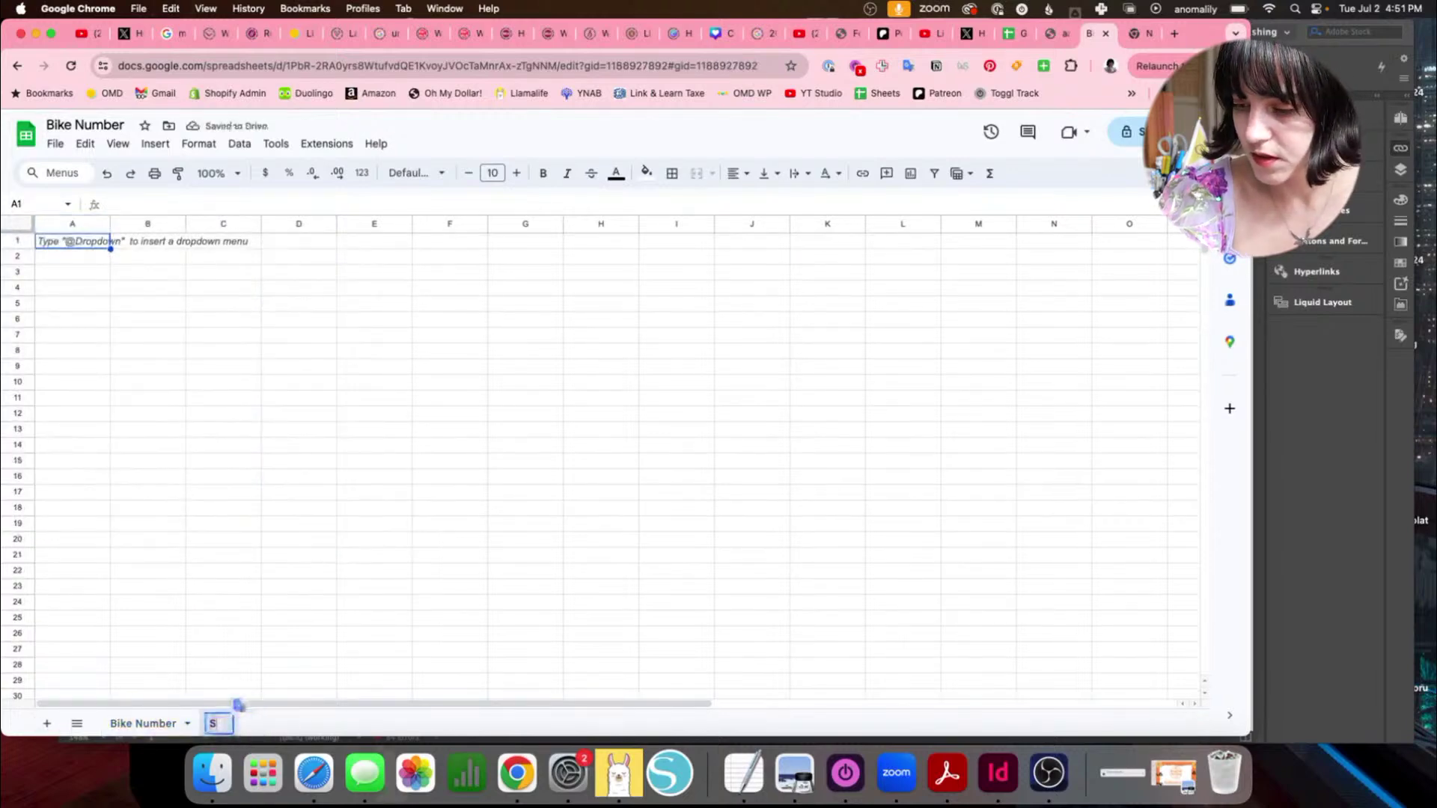
{"action": "key", "text": "BackSpace"}
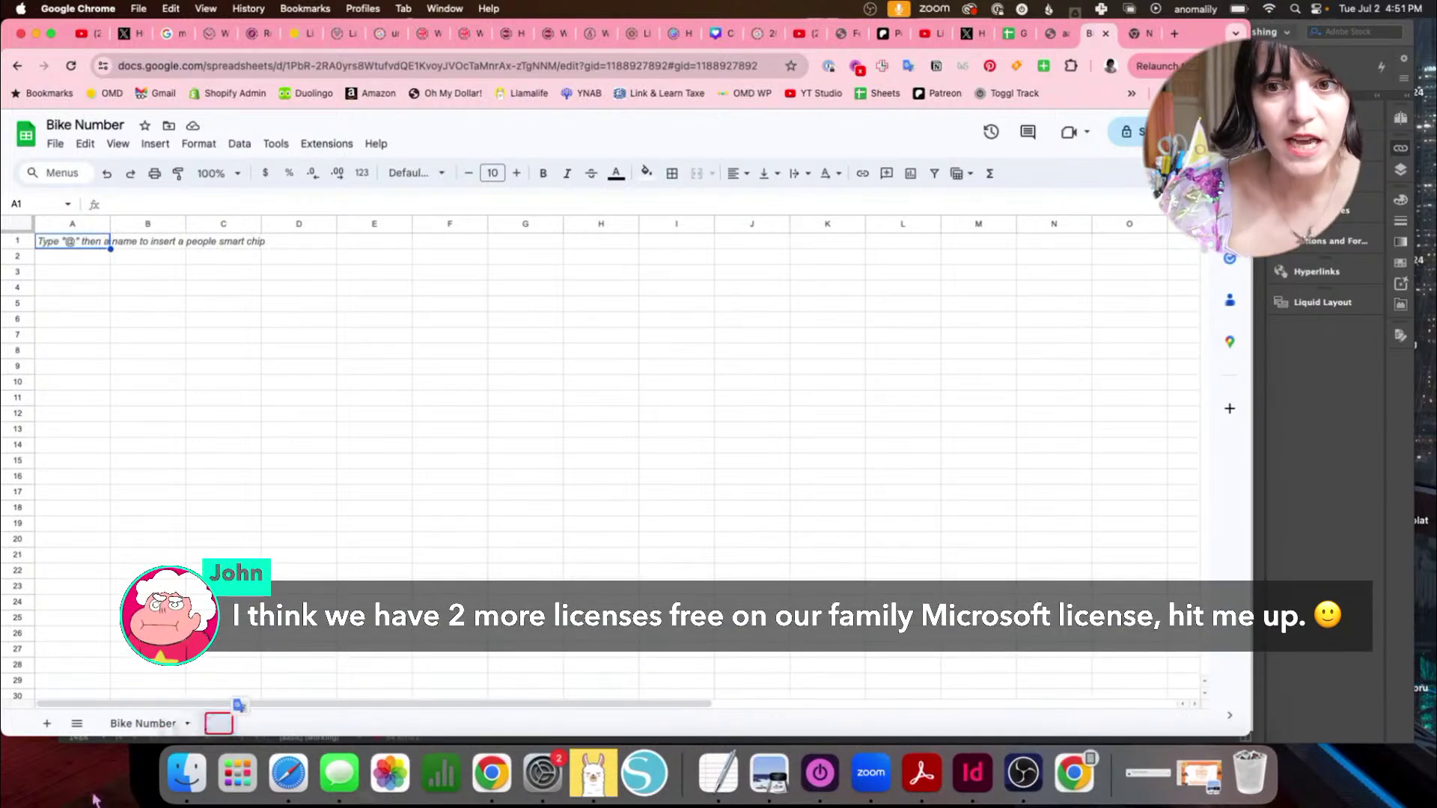
{"action": "left_click", "coordinate": [201, 475]}
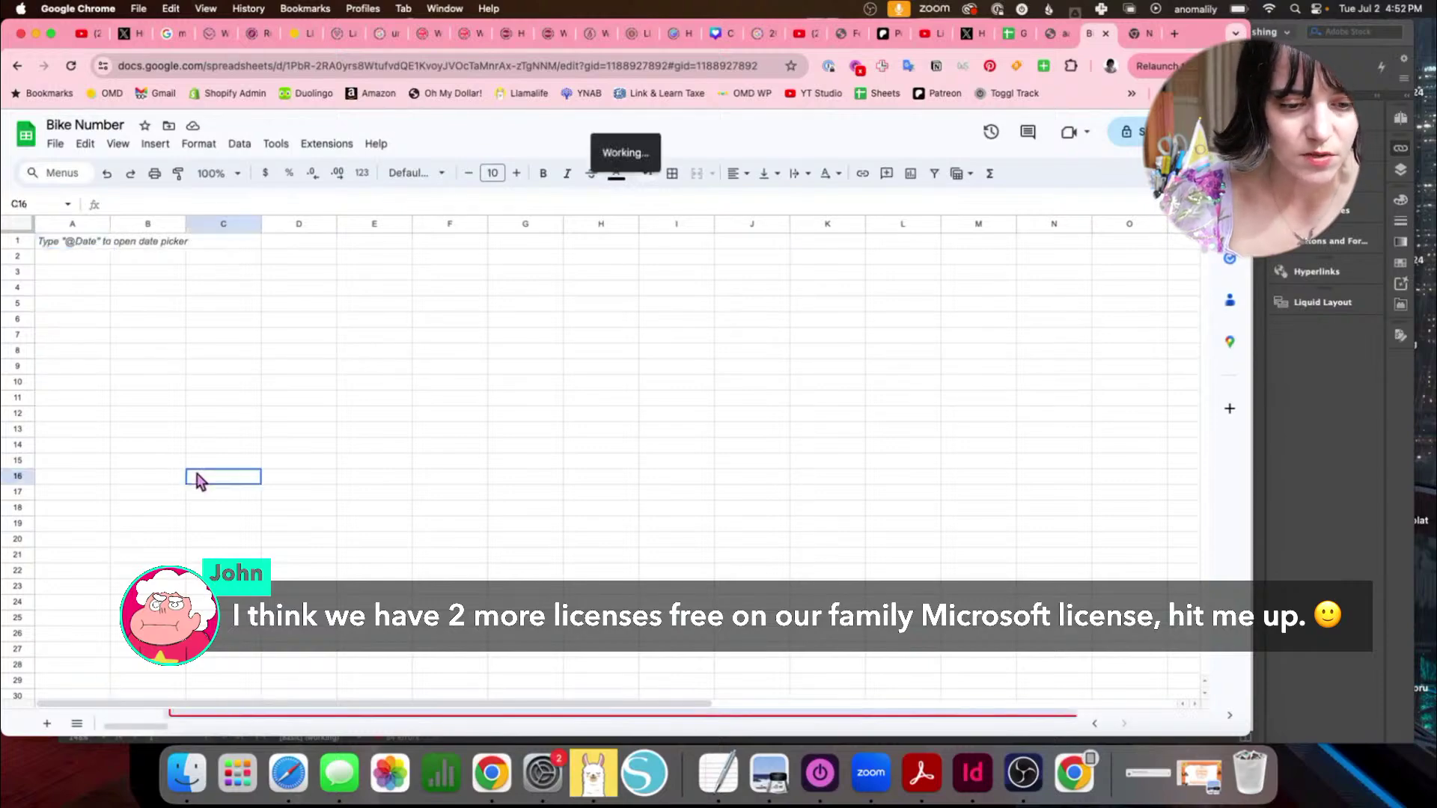
{"action": "left_click", "coordinate": [801, 453]}
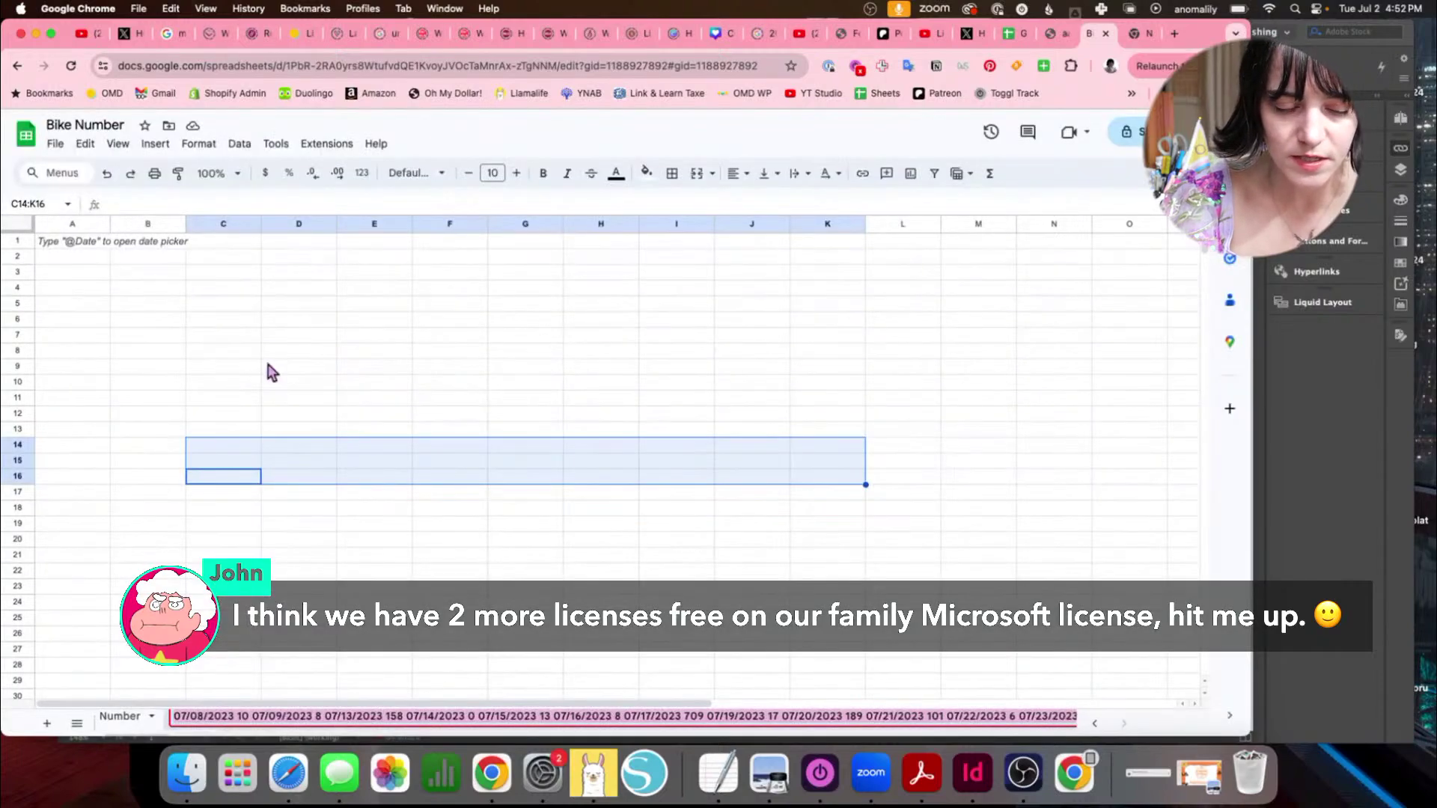
{"action": "left_click", "coordinate": [183, 306]}
{"action": "left_click", "coordinate": [772, 453]}
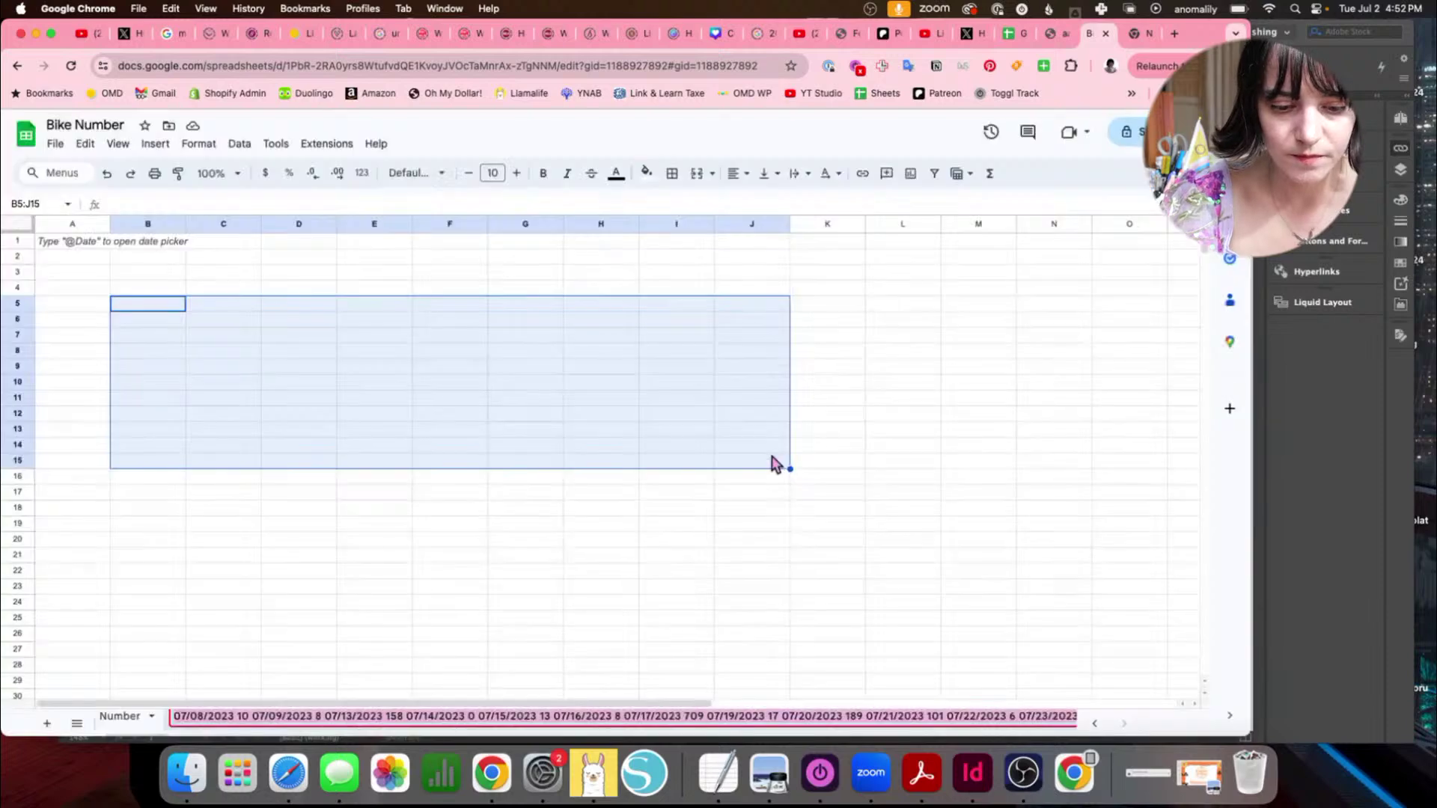
Step: Clear the pasted data from the new sheet's name and name it Graph
{"action": "triple_click", "coordinate": [447, 720]}
{"action": "key", "text": "super+c"}
{"action": "key", "text": "BackSpace"}
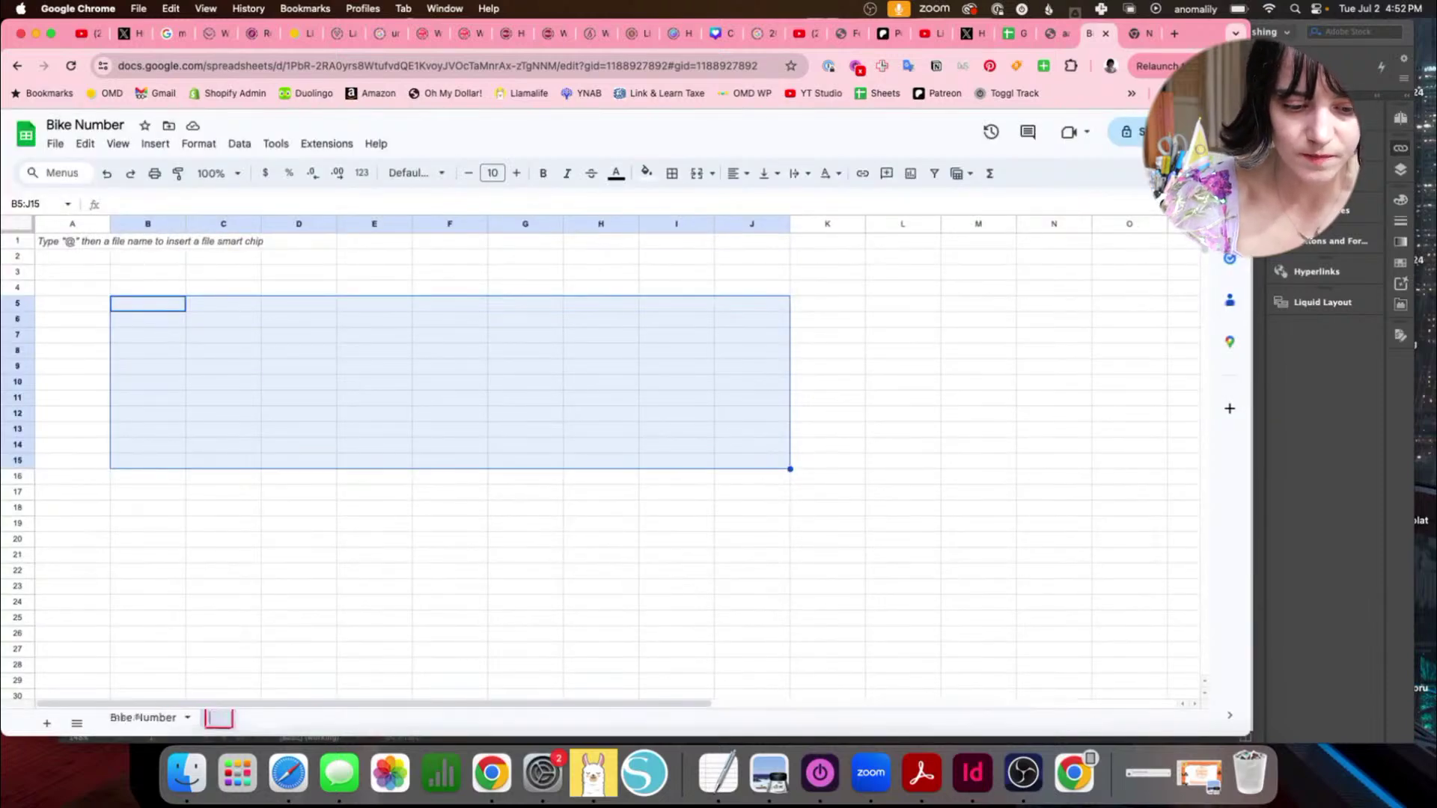
{"action": "type", "text": "Graph"}
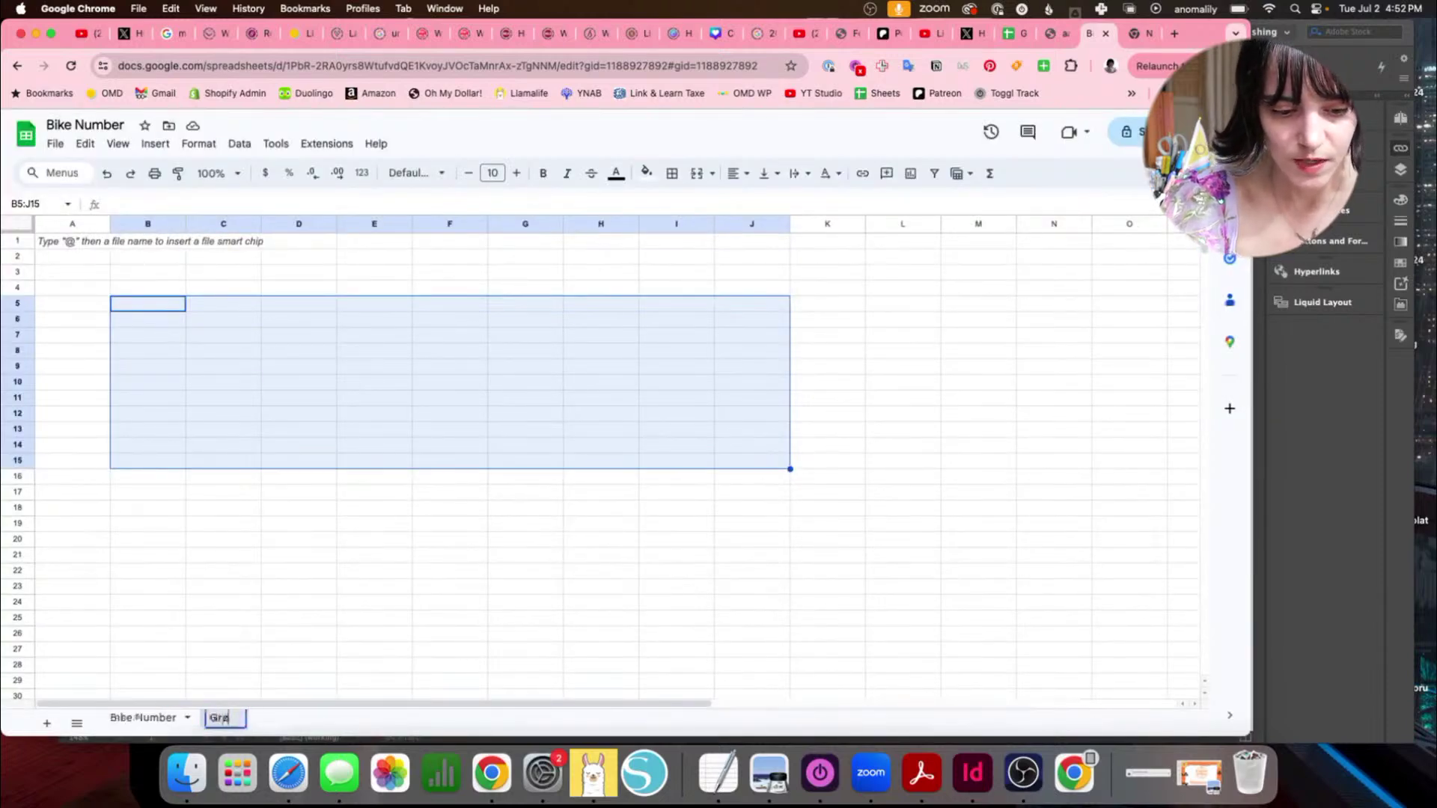
{"action": "key", "text": "Return"}
Step: Paste the copied dates and values into the Graph sheet starting at cell A1, and check the pasted rows
{"action": "left_click", "coordinate": [238, 429]}
{"action": "left_click", "coordinate": [61, 241]}
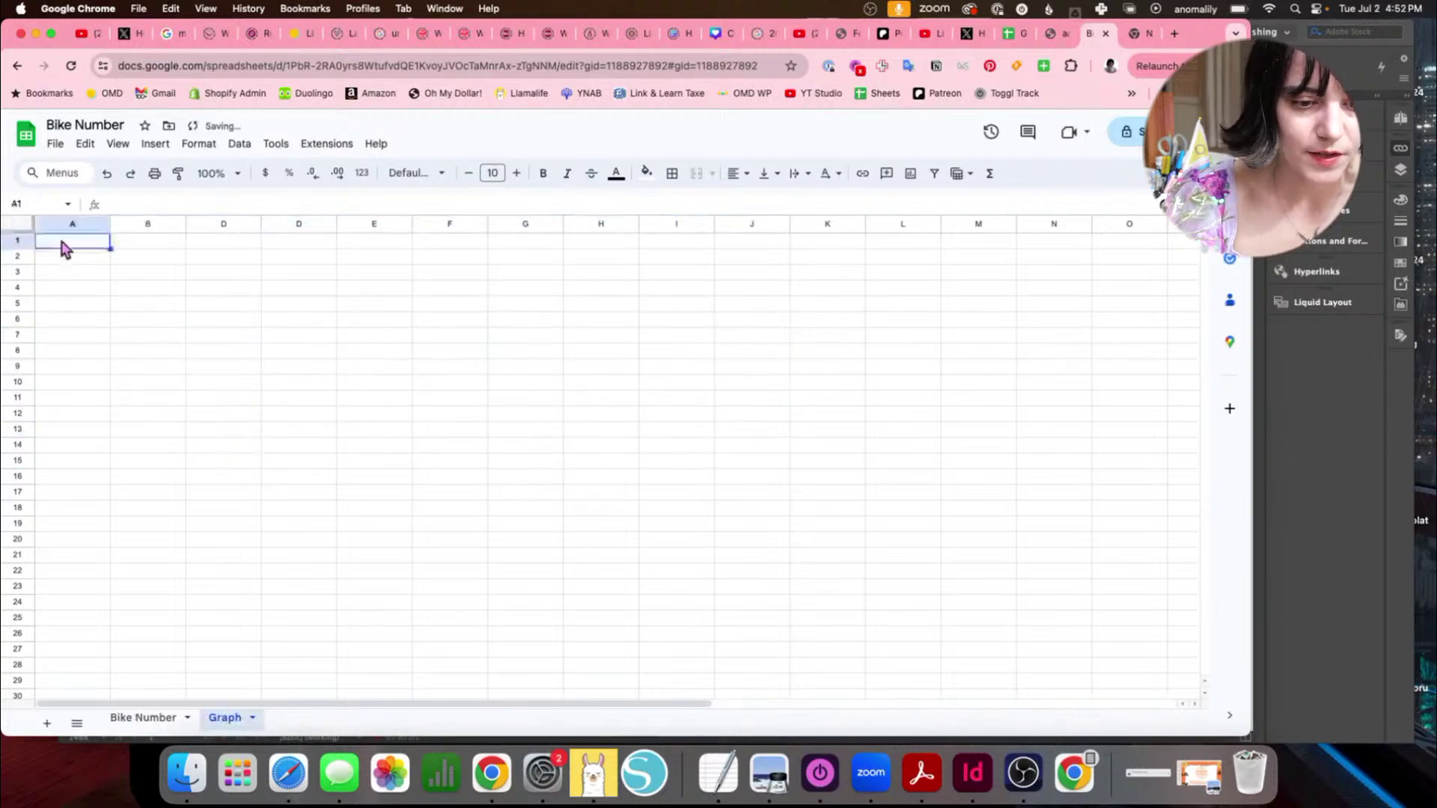
{"action": "key", "text": "super+v"}
{"action": "left_click", "coordinate": [307, 401]}
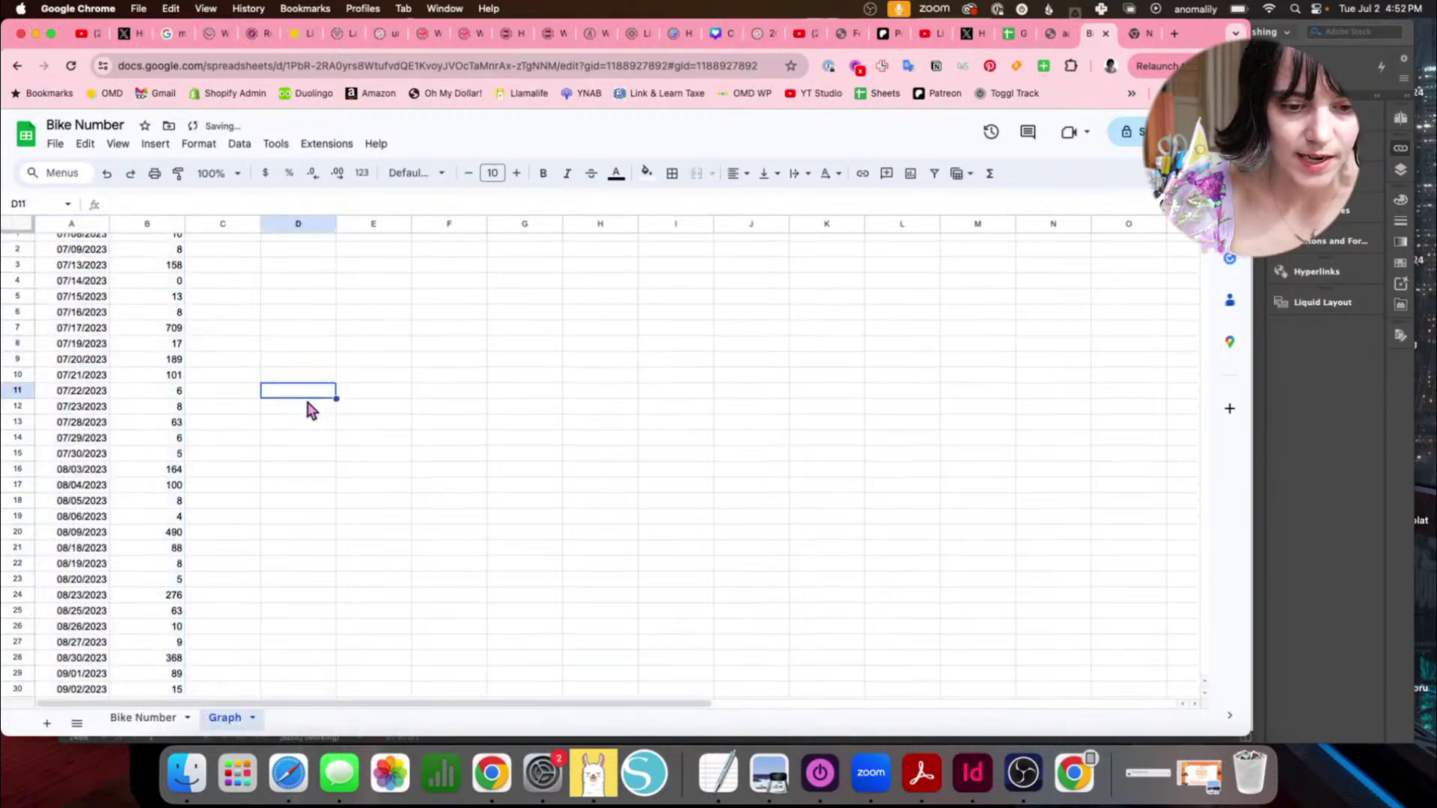
{"action": "scroll", "coordinate": [244, 369], "scroll_direction": "down", "scroll_amount": 20}
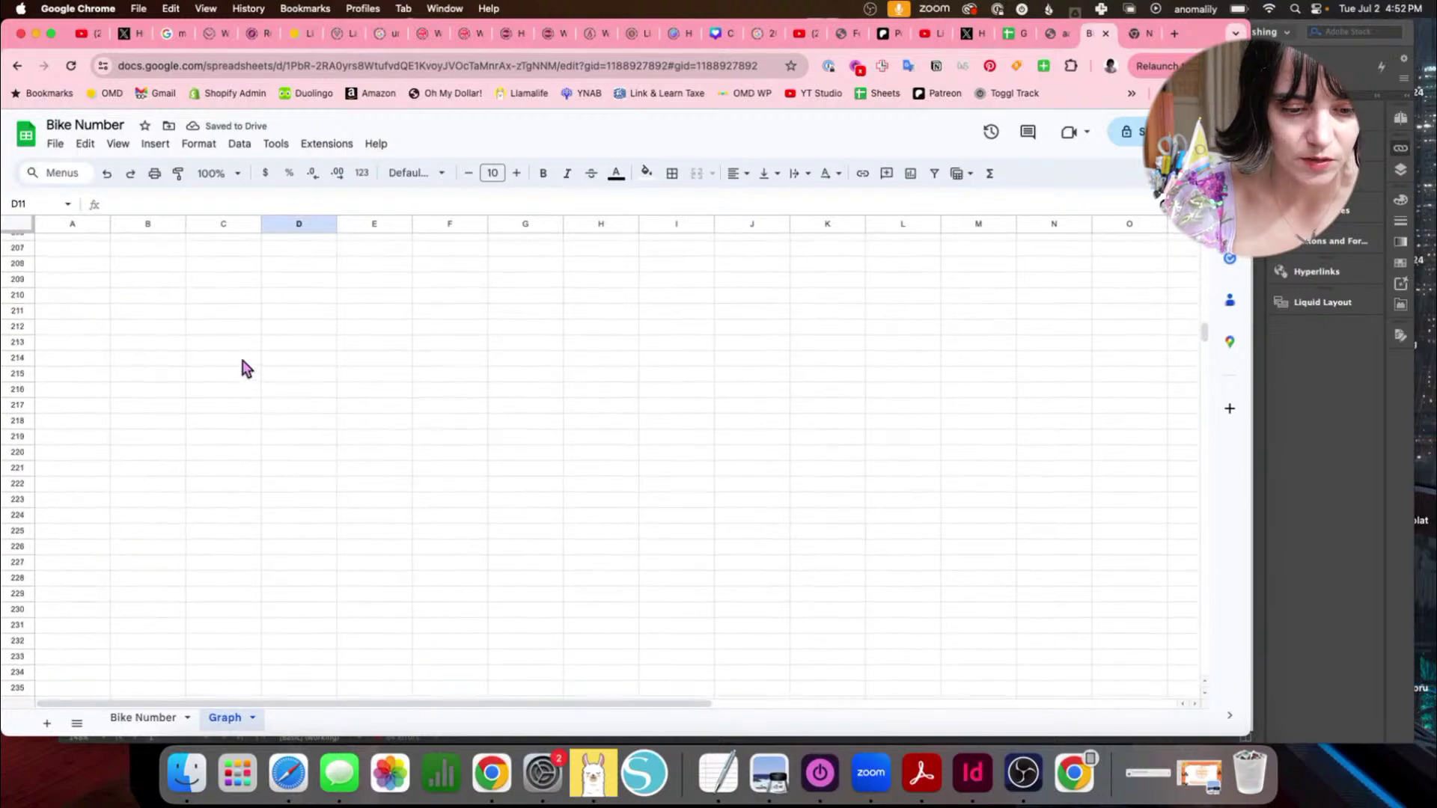
{"action": "scroll", "coordinate": [243, 369], "scroll_direction": "up", "scroll_amount": 20}
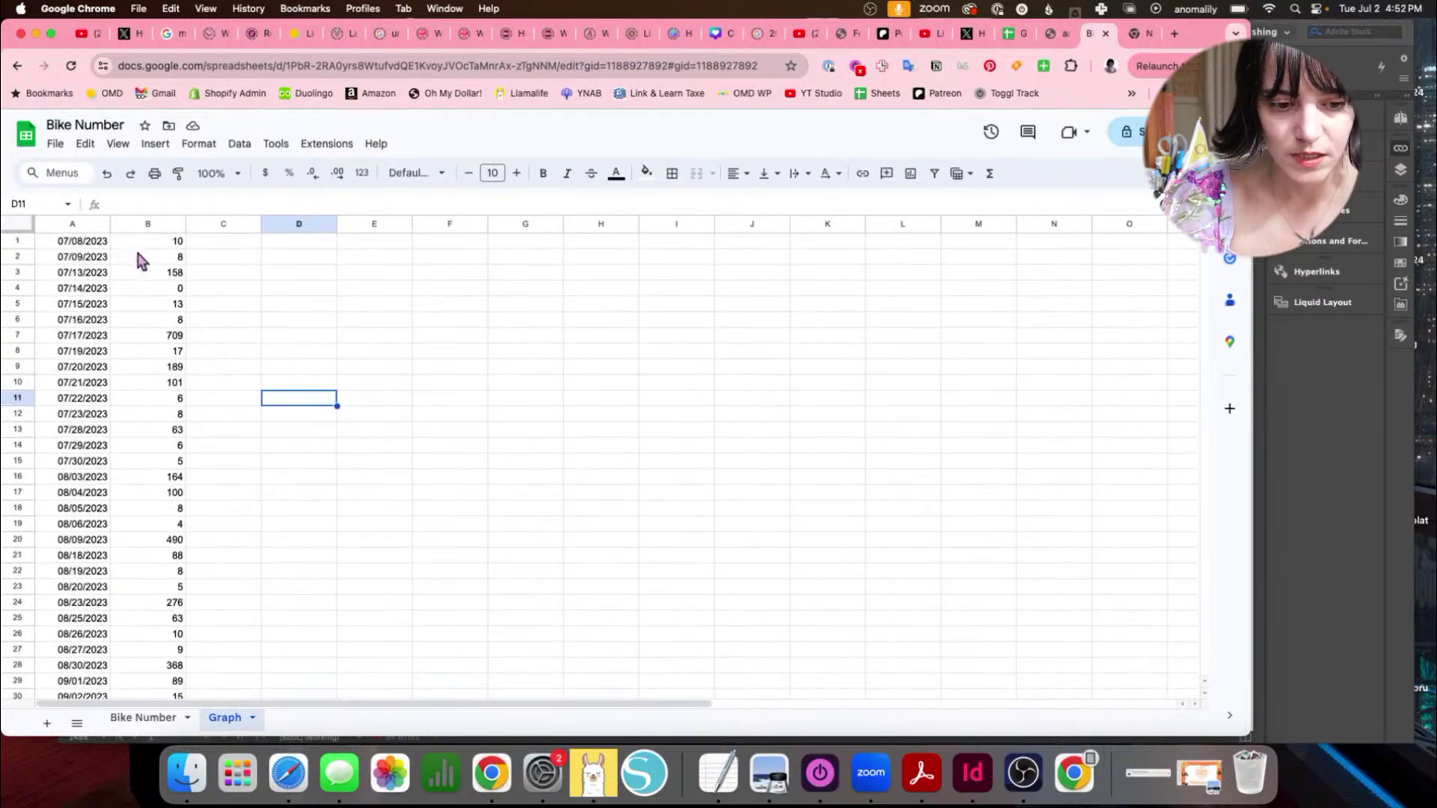
Step: Insert a chart from the data in A1:B176 and enlarge it to span about columns D through K
{"action": "left_click", "coordinate": [79, 246]}
{"action": "scroll", "coordinate": [148, 464], "scroll_direction": "down", "scroll_amount": 20}
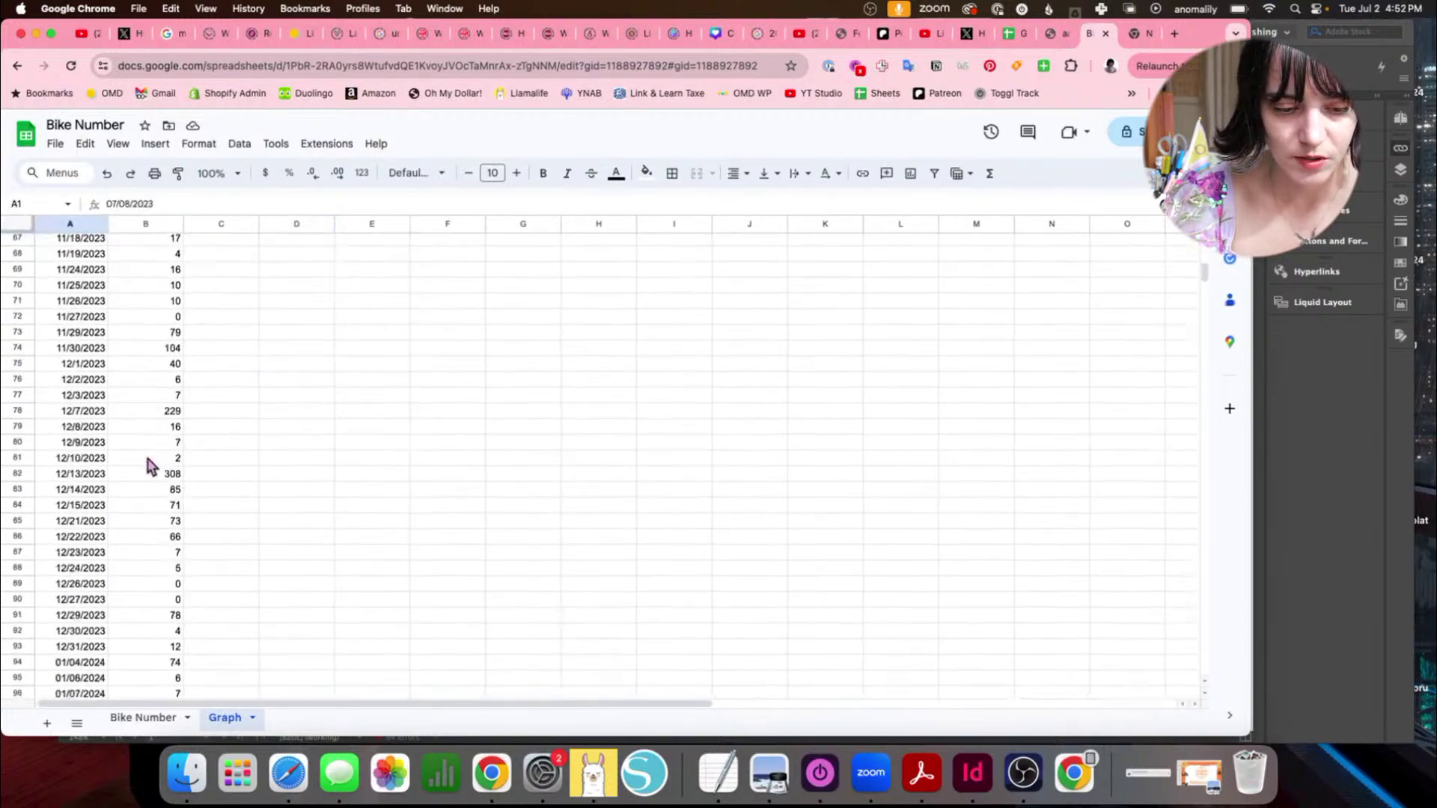
{"action": "scroll", "coordinate": [149, 464], "scroll_direction": "up", "scroll_amount": 5}
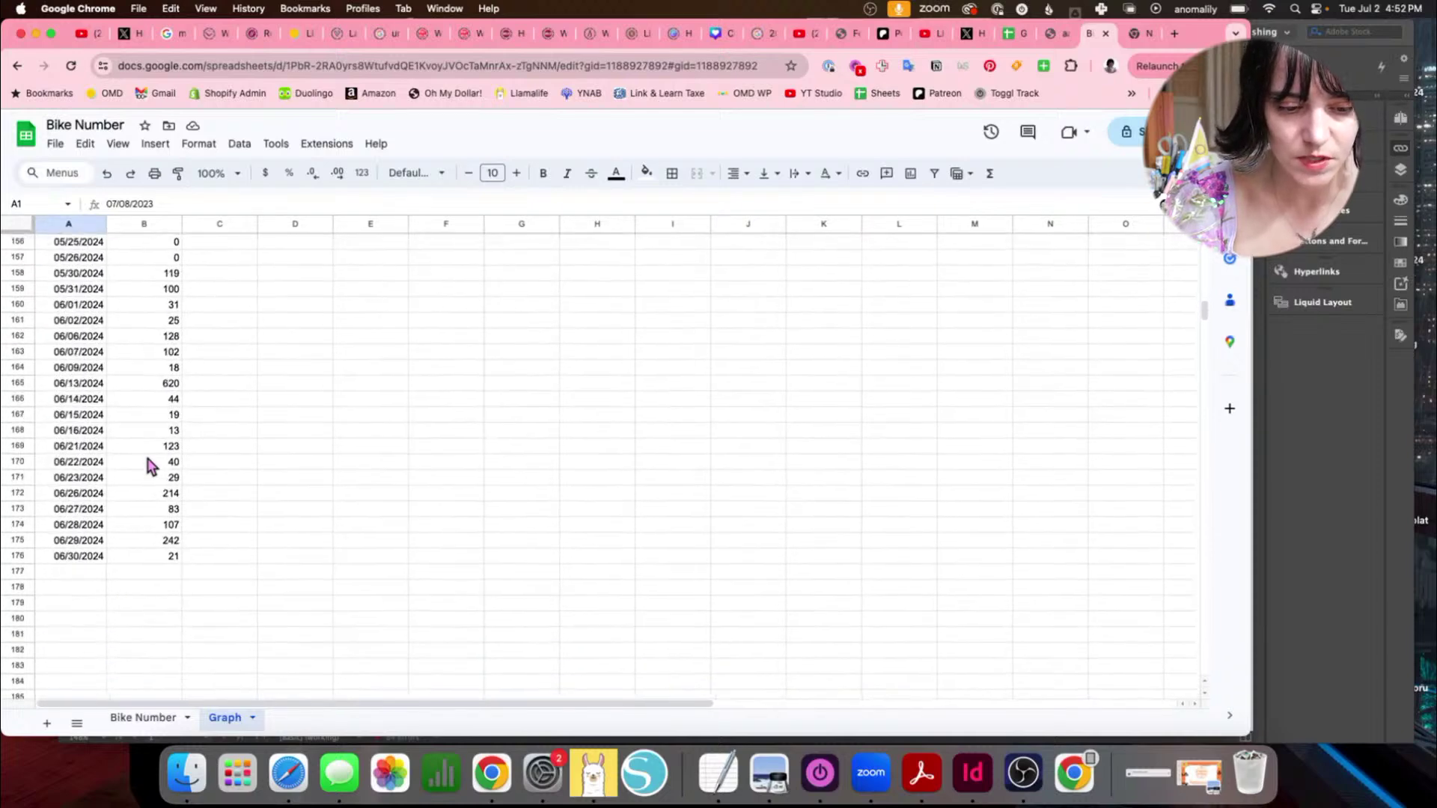
{"action": "left_click", "coordinate": [166, 549], "text": "shift"}
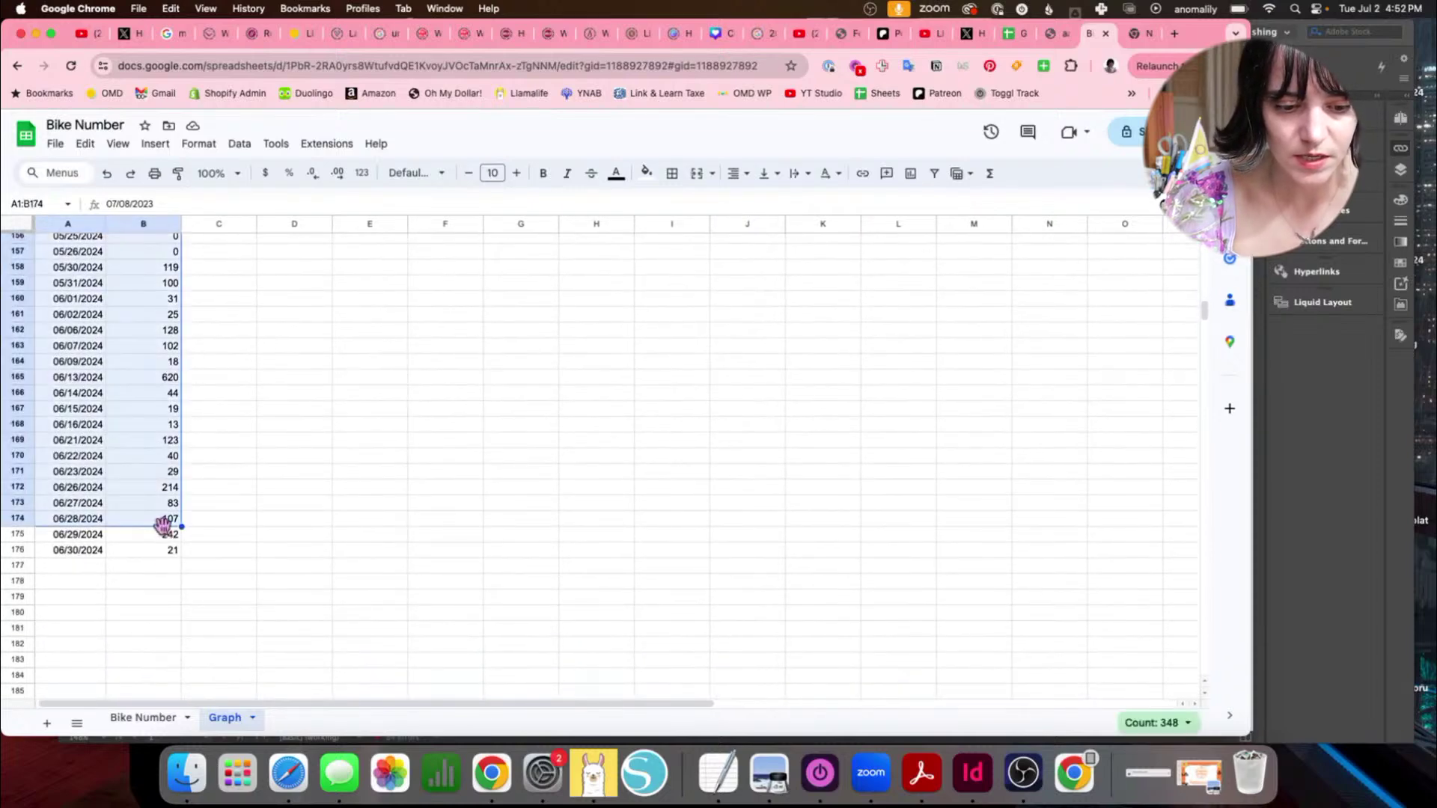
{"action": "left_click", "coordinate": [276, 144]}
{"action": "mouse_move", "coordinate": [239, 152]}
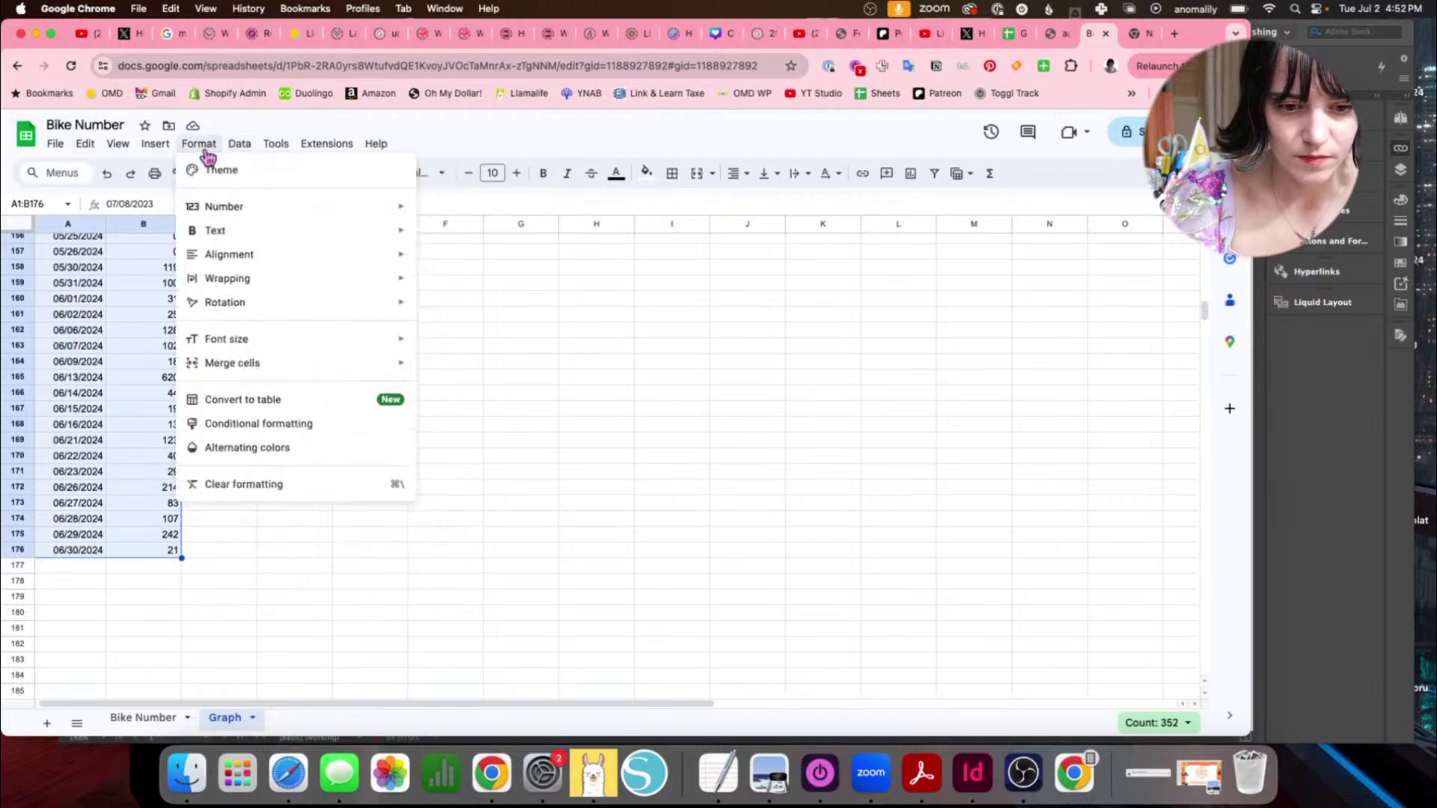
{"action": "mouse_move", "coordinate": [385, 148]}
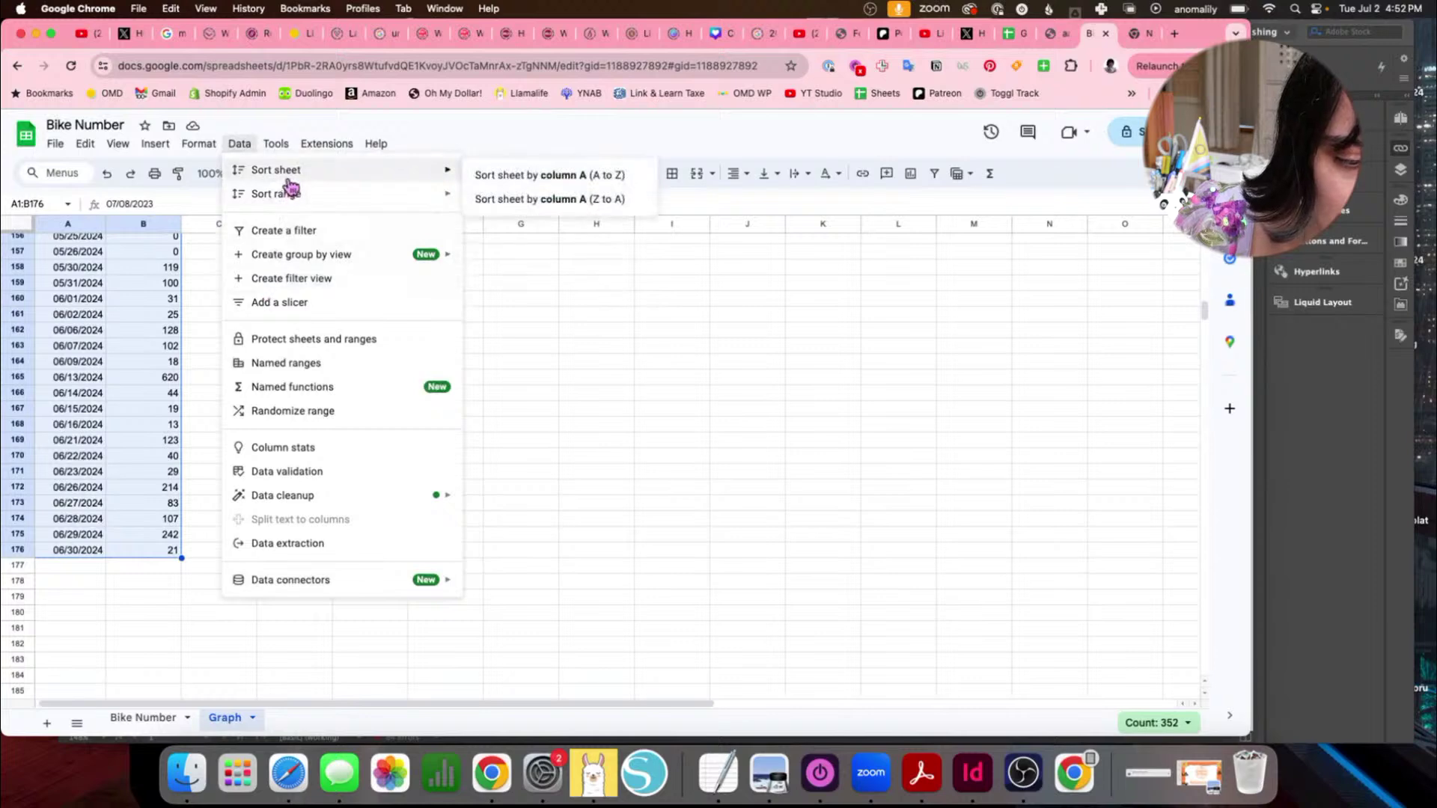
{"action": "mouse_move", "coordinate": [283, 149]}
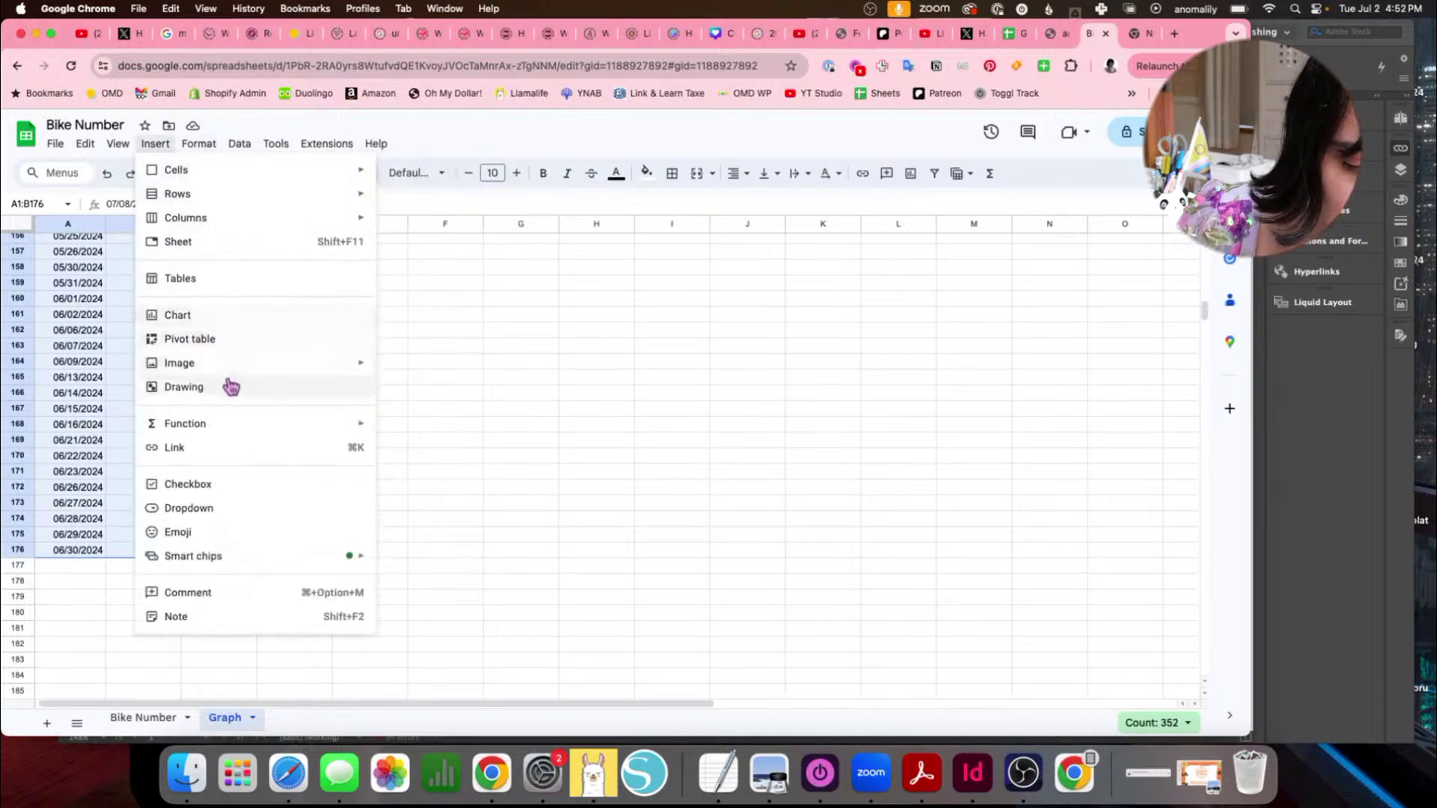
{"action": "left_click", "coordinate": [226, 319]}
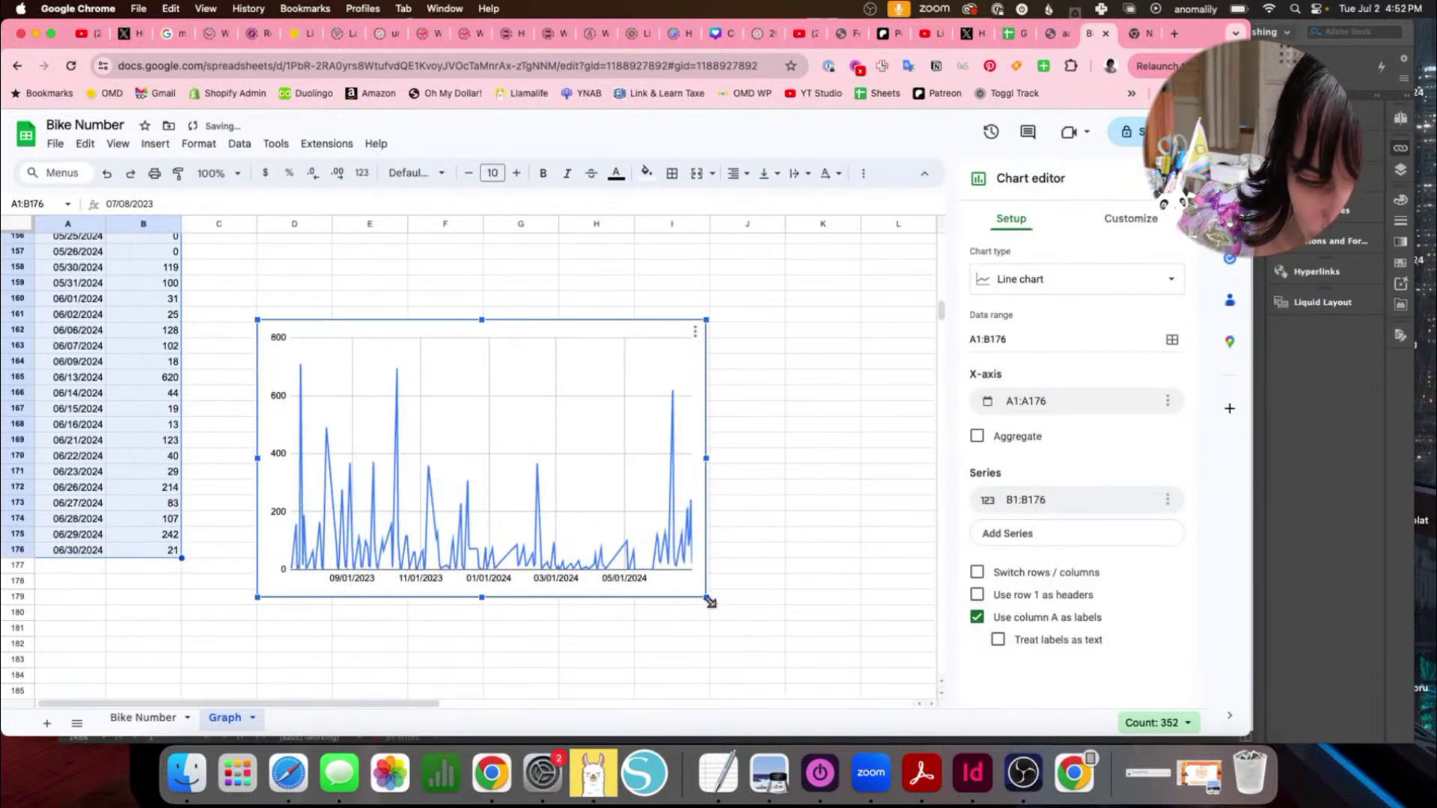
{"action": "left_click_drag", "start_coordinate": [706, 598], "coordinate": [897, 693]}
{"action": "scroll", "coordinate": [644, 452], "scroll_direction": "down", "scroll_amount": 2}
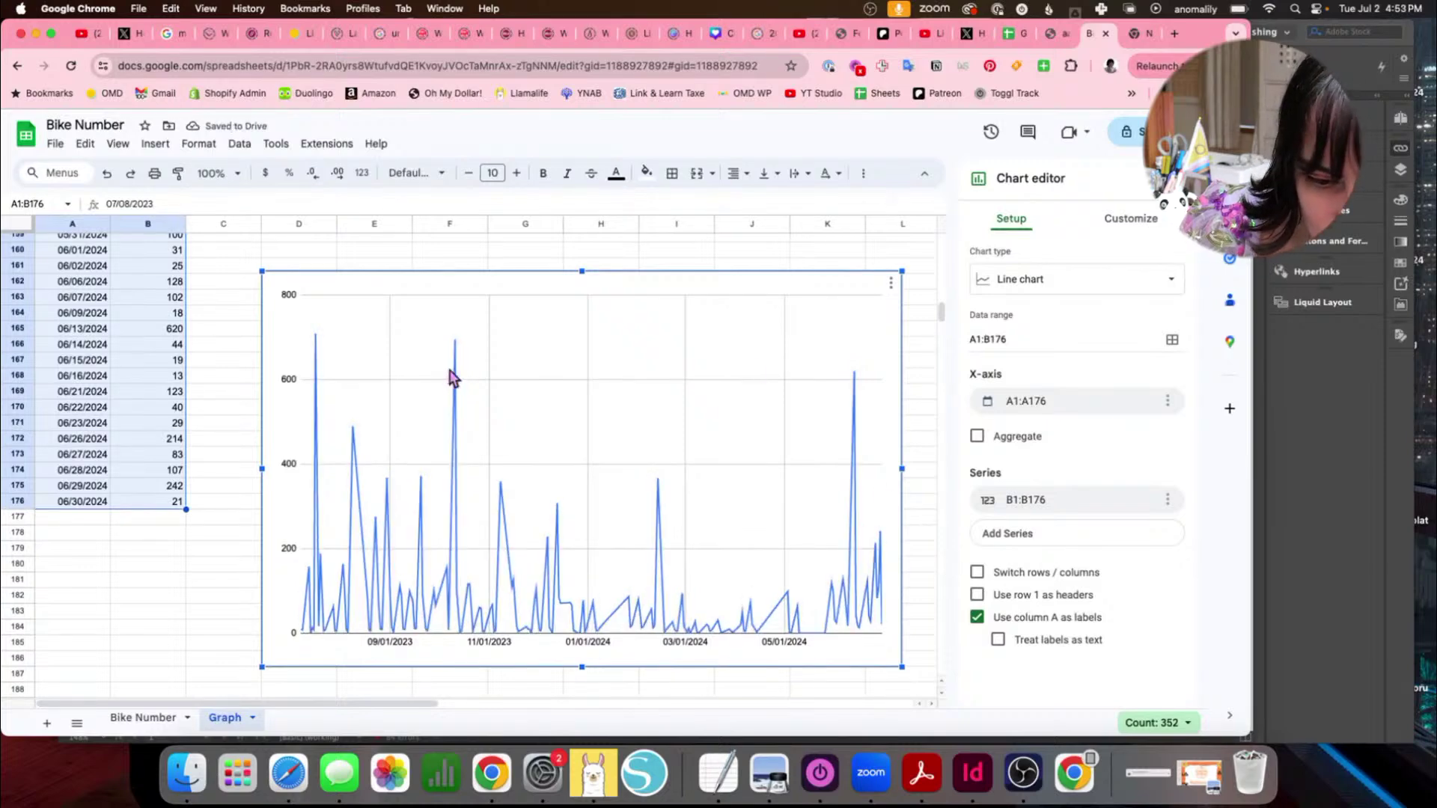
Step: Look through the available chart types and change the chart to a Combo chart
{"action": "left_click", "coordinate": [987, 283]}
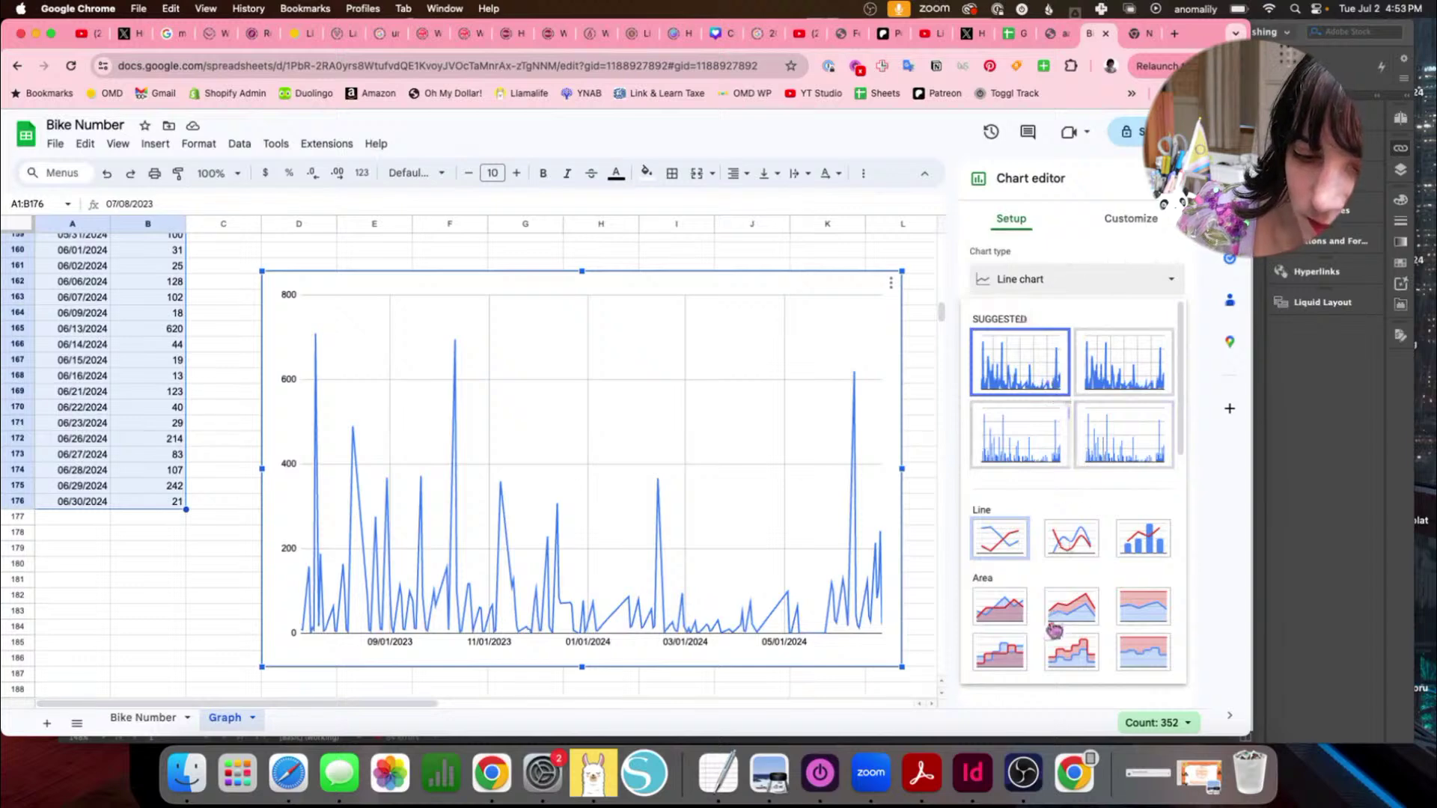
{"action": "scroll", "coordinate": [1053, 621], "scroll_direction": "down", "scroll_amount": 5}
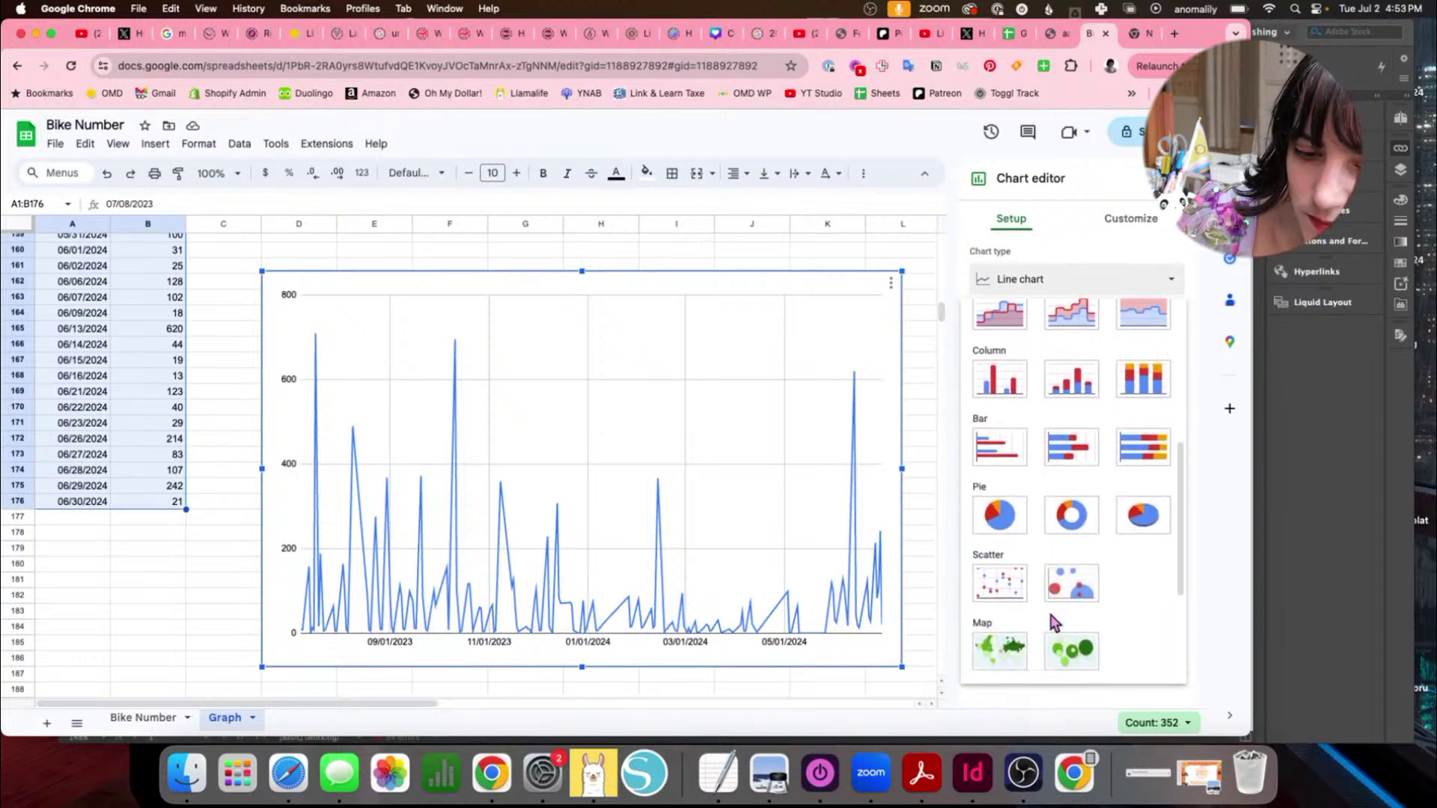
{"action": "scroll", "coordinate": [1054, 621], "scroll_direction": "down", "scroll_amount": 3}
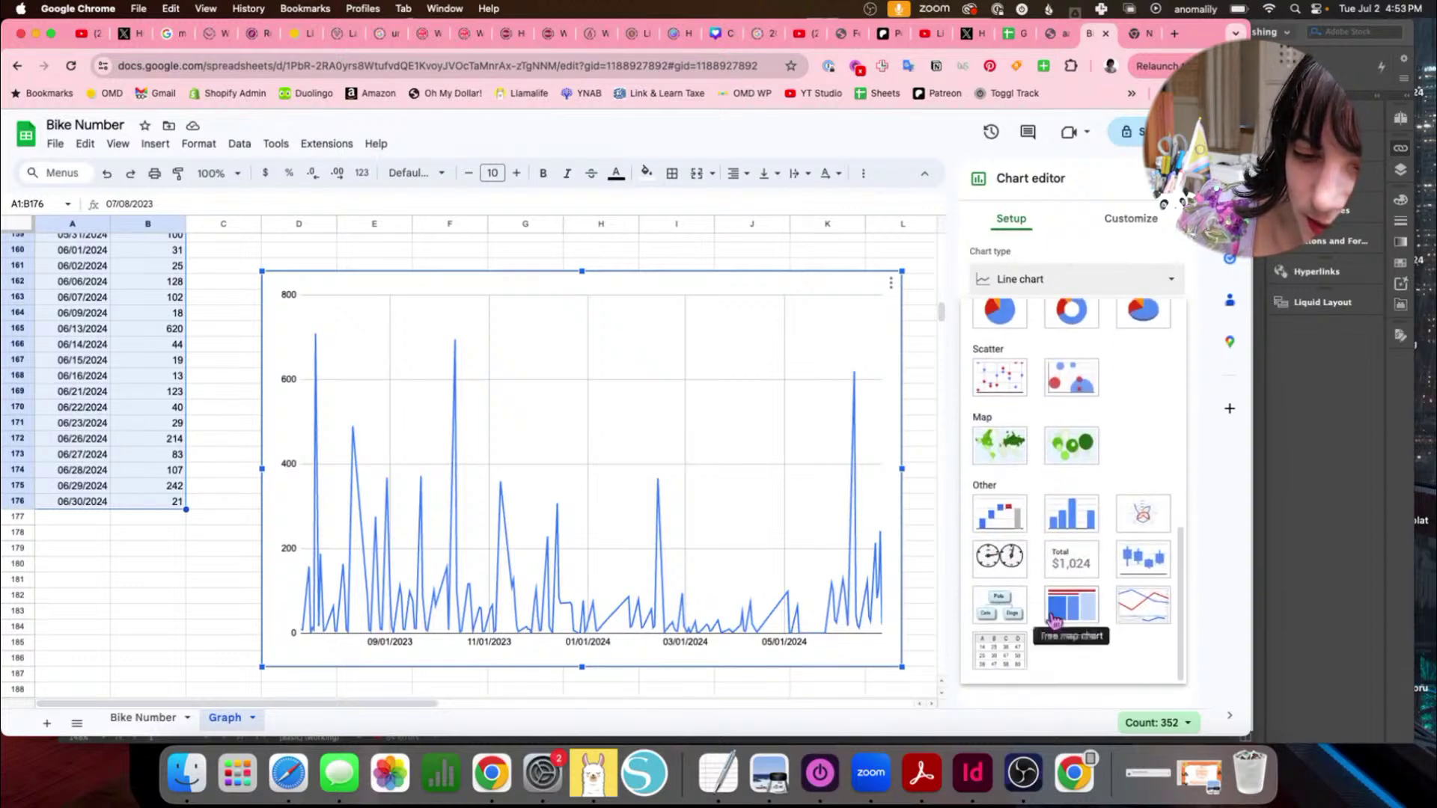
{"action": "scroll", "coordinate": [1054, 621], "scroll_direction": "up", "scroll_amount": 8}
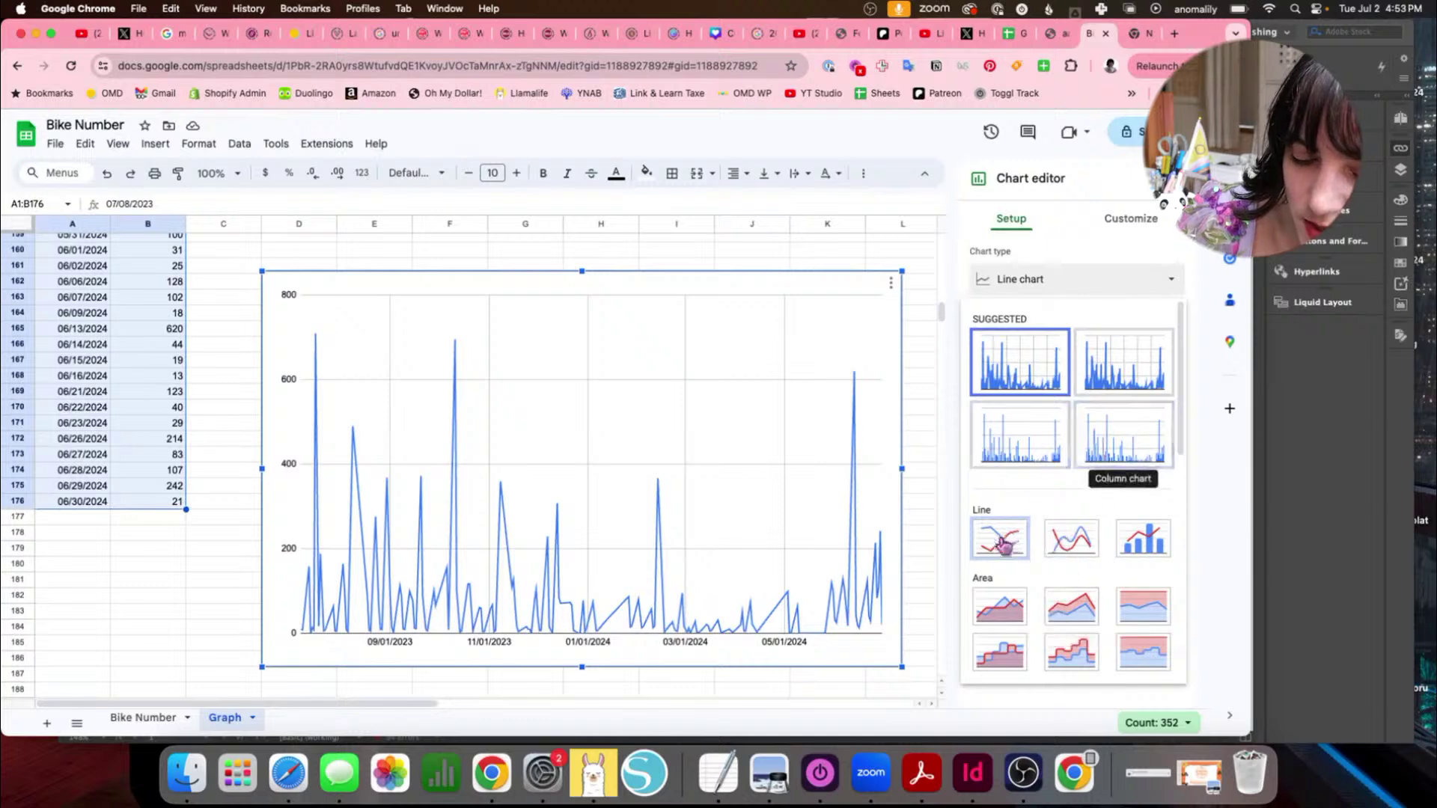
{"action": "left_click", "coordinate": [1037, 449]}
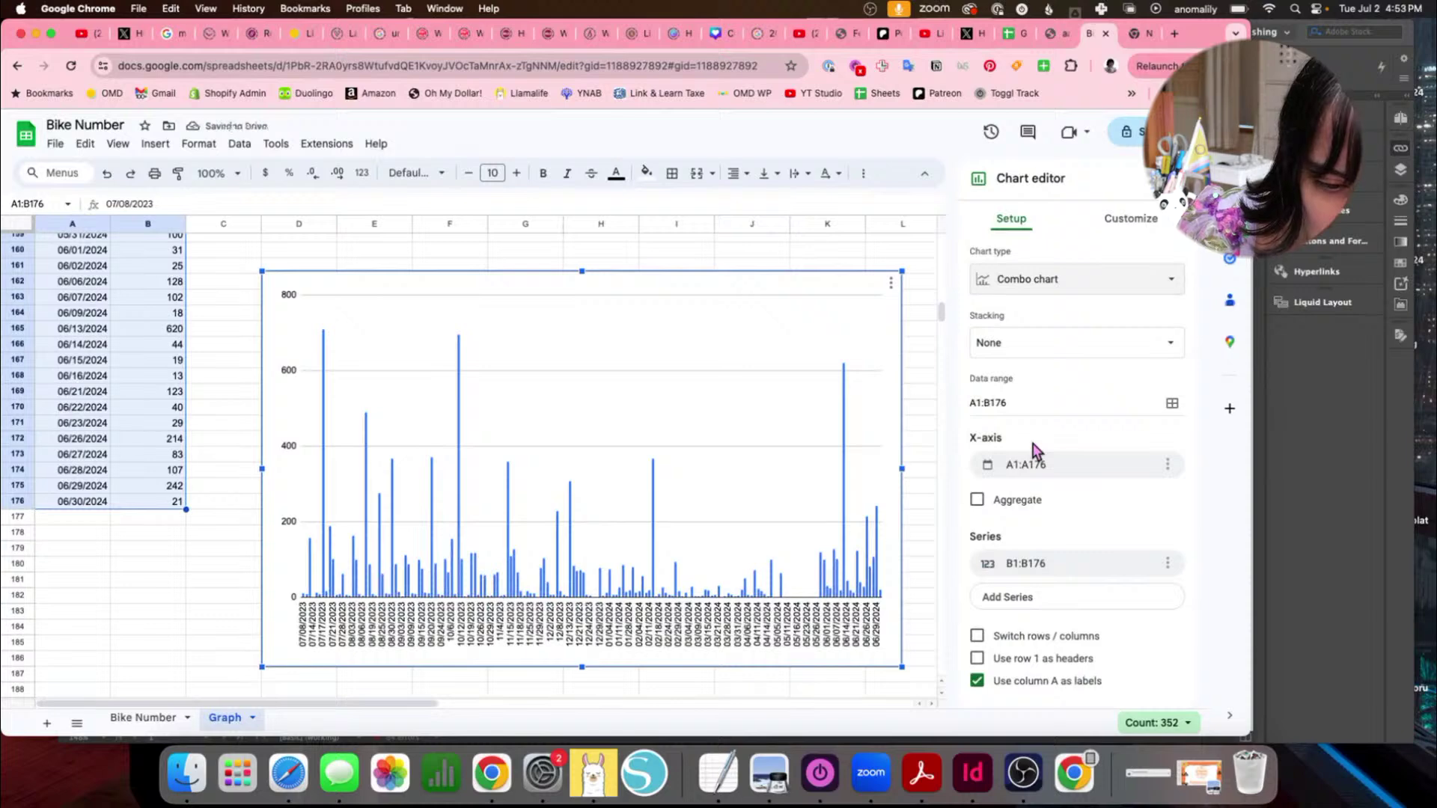
Step: Check the stacking choices, change the Bike Number chart to a Column chart, and review its remaining setup options
{"action": "left_click", "coordinate": [1058, 343]}
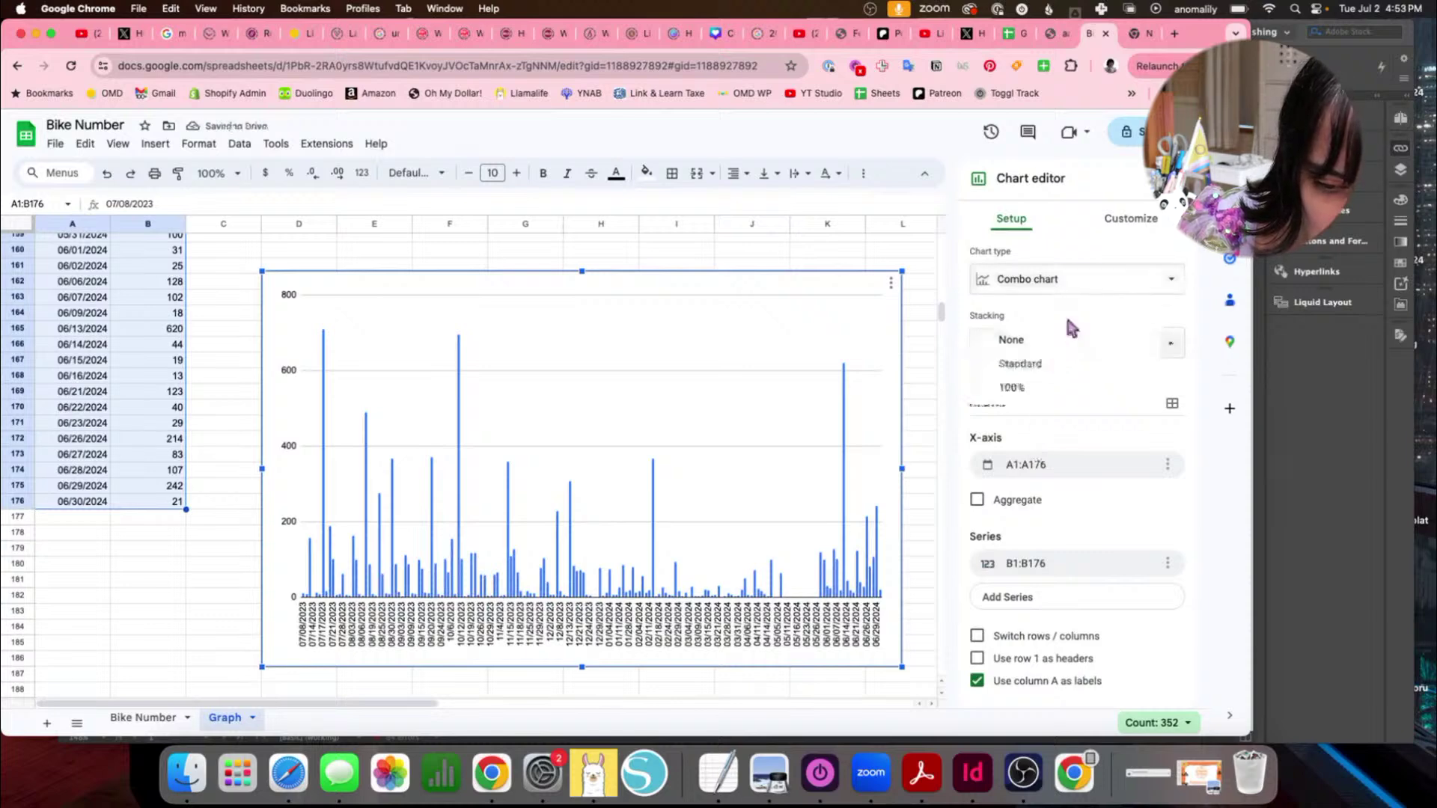
{"action": "left_click", "coordinate": [1068, 327]}
{"action": "left_click", "coordinate": [1076, 280]}
{"action": "left_click", "coordinate": [1113, 450]}
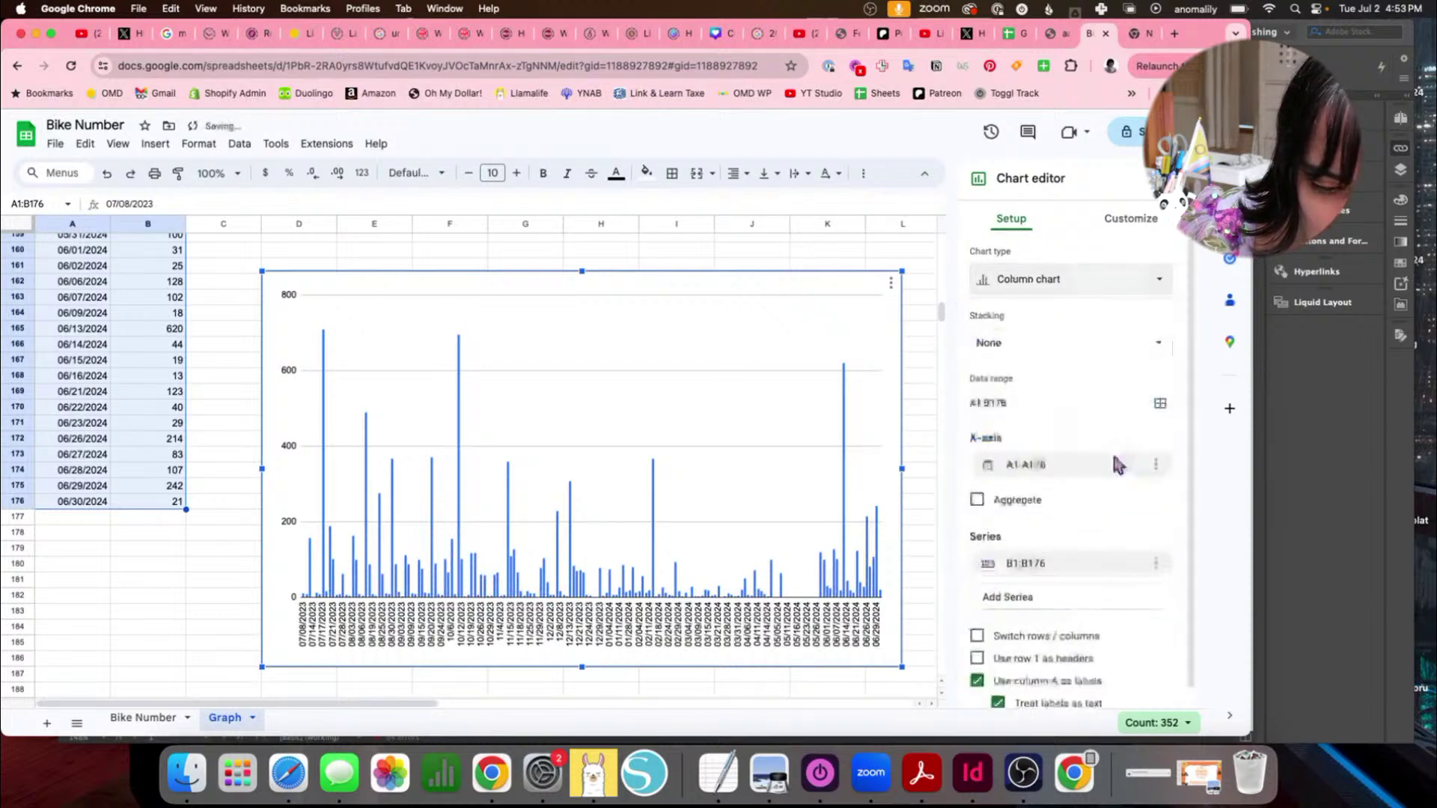
{"action": "scroll", "coordinate": [1115, 464], "scroll_direction": "down", "scroll_amount": 1}
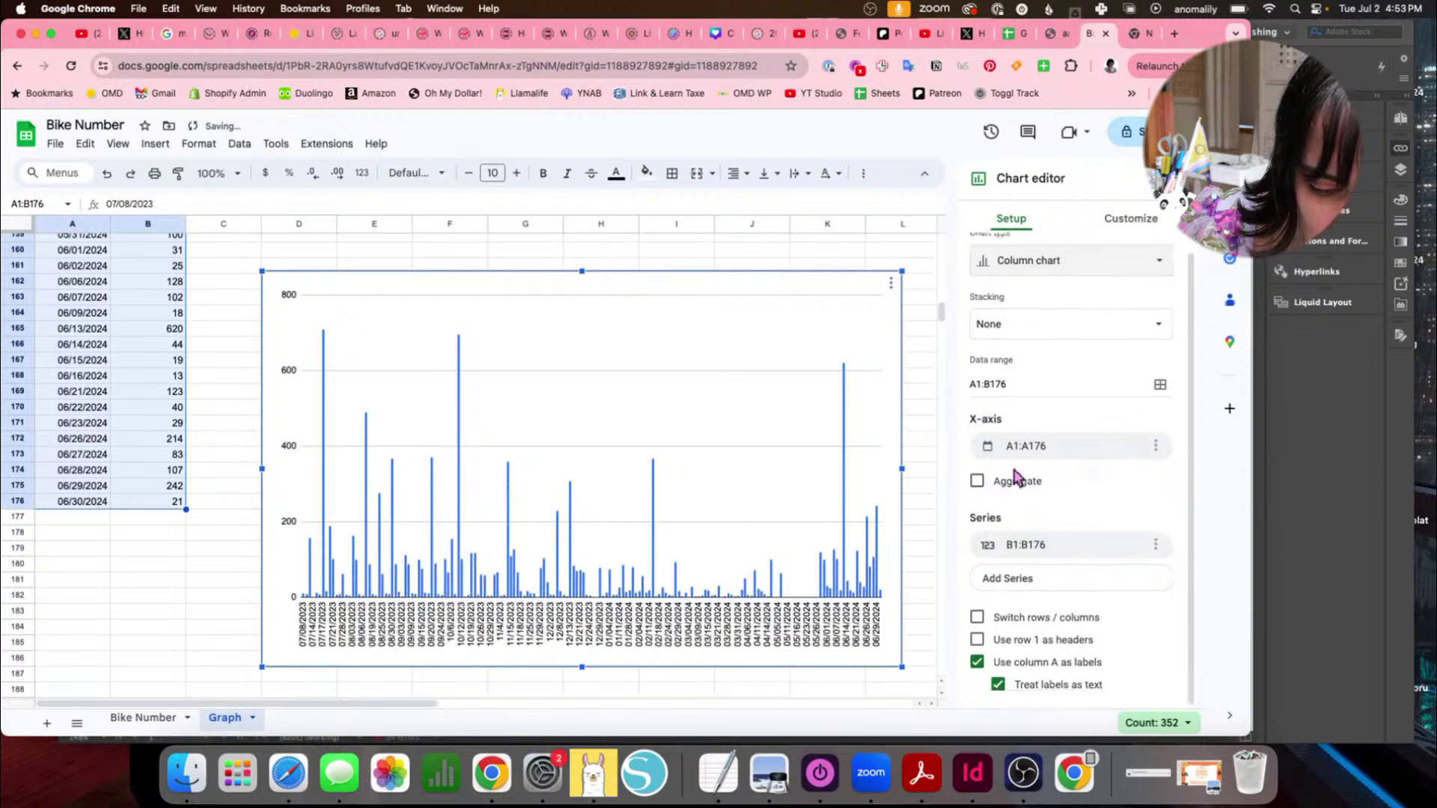
{"action": "scroll", "coordinate": [711, 616], "scroll_direction": "down", "scroll_amount": 1}
{"action": "scroll", "coordinate": [711, 617], "scroll_direction": "up", "scroll_amount": 1}
{"action": "scroll", "coordinate": [711, 623], "scroll_direction": "up", "scroll_amount": 1}
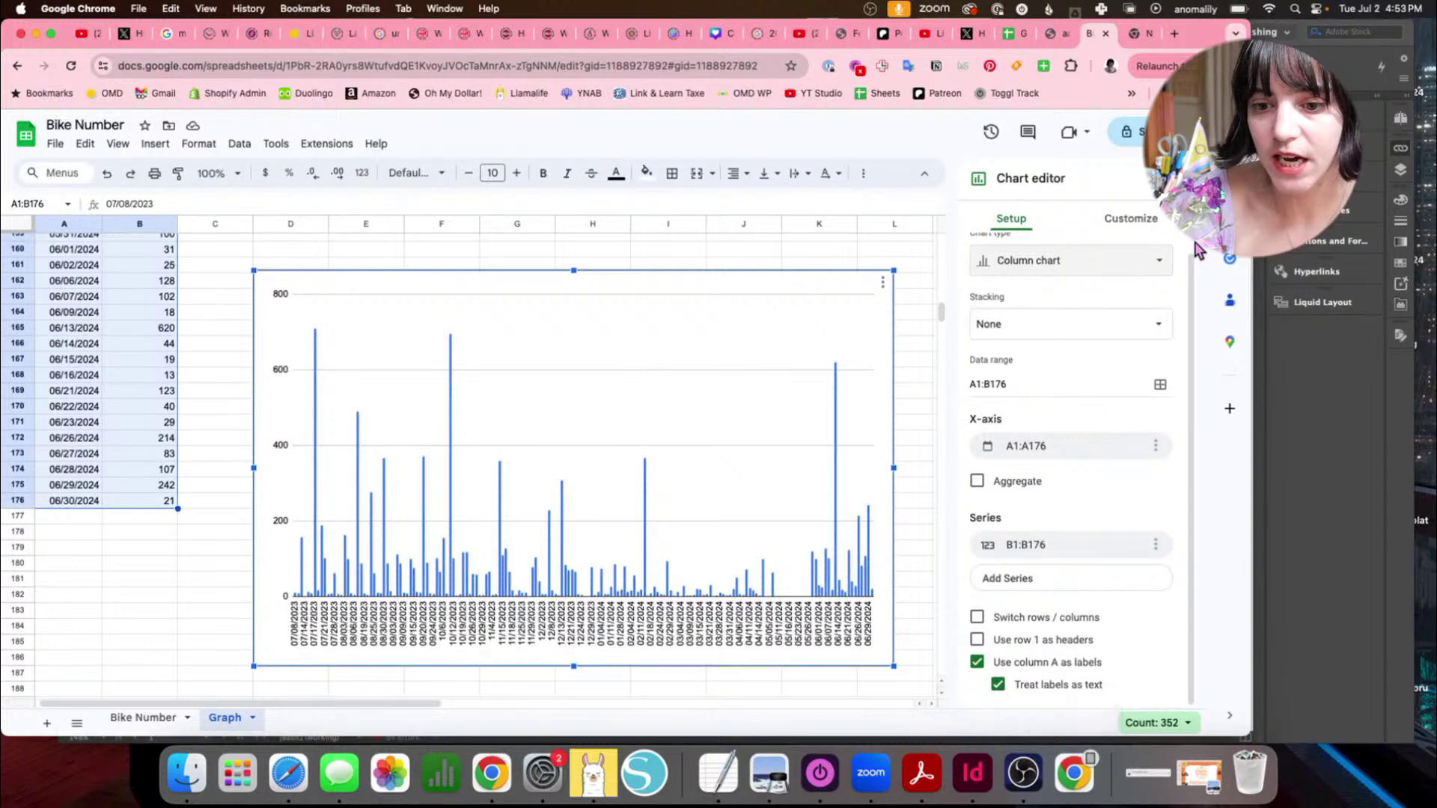
Step: Open the Mac's Screen Mirroring options
{"action": "left_click", "coordinate": [1300, 9]}
{"action": "left_click", "coordinate": [1317, 8]}
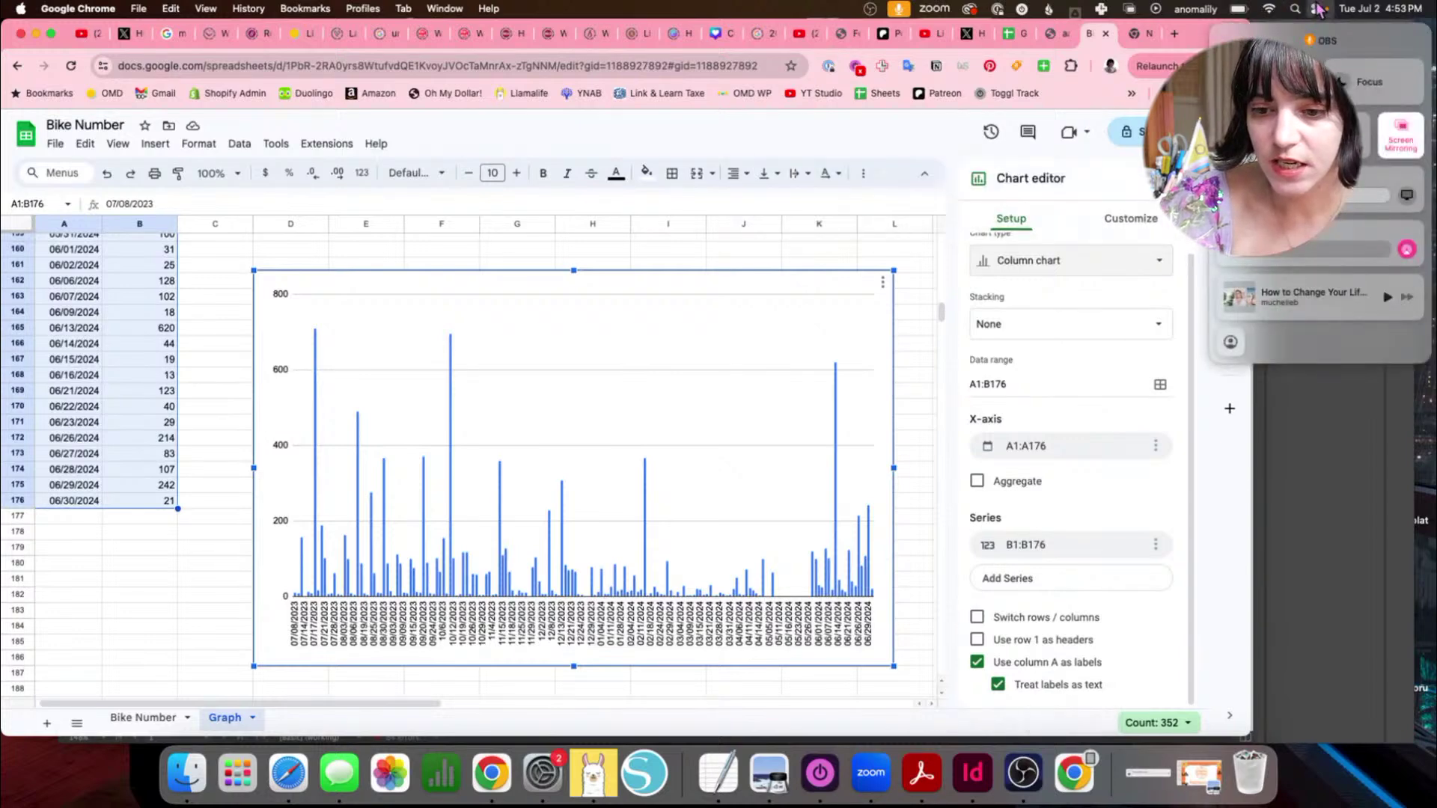
{"action": "left_click", "coordinate": [1392, 140]}
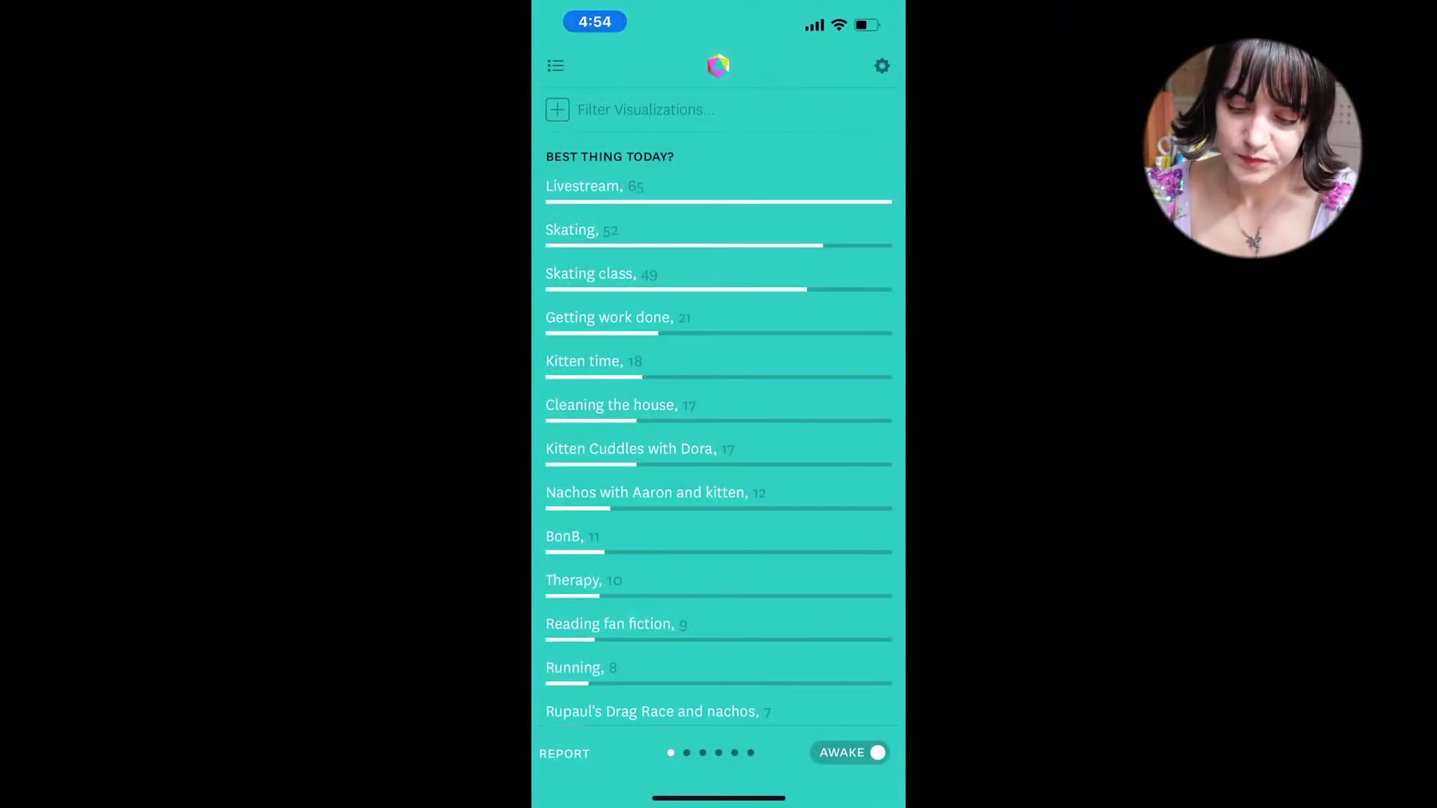
Step: Search the phone app's visualization filters for 2024, and clear the search
{"action": "left_click", "coordinate": [555, 66]}
{"action": "left_click", "coordinate": [554, 66]}
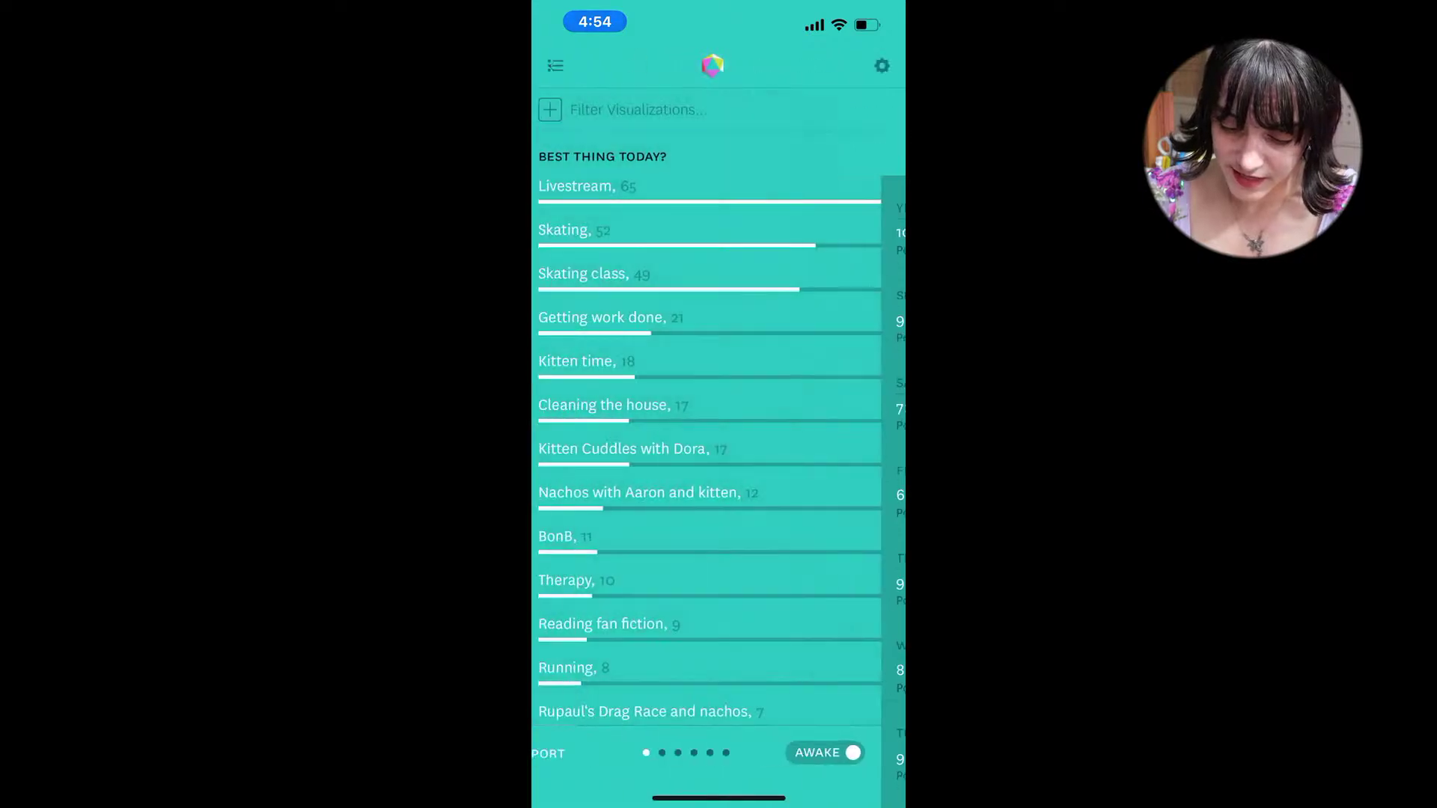
{"action": "left_click", "coordinate": [646, 110]}
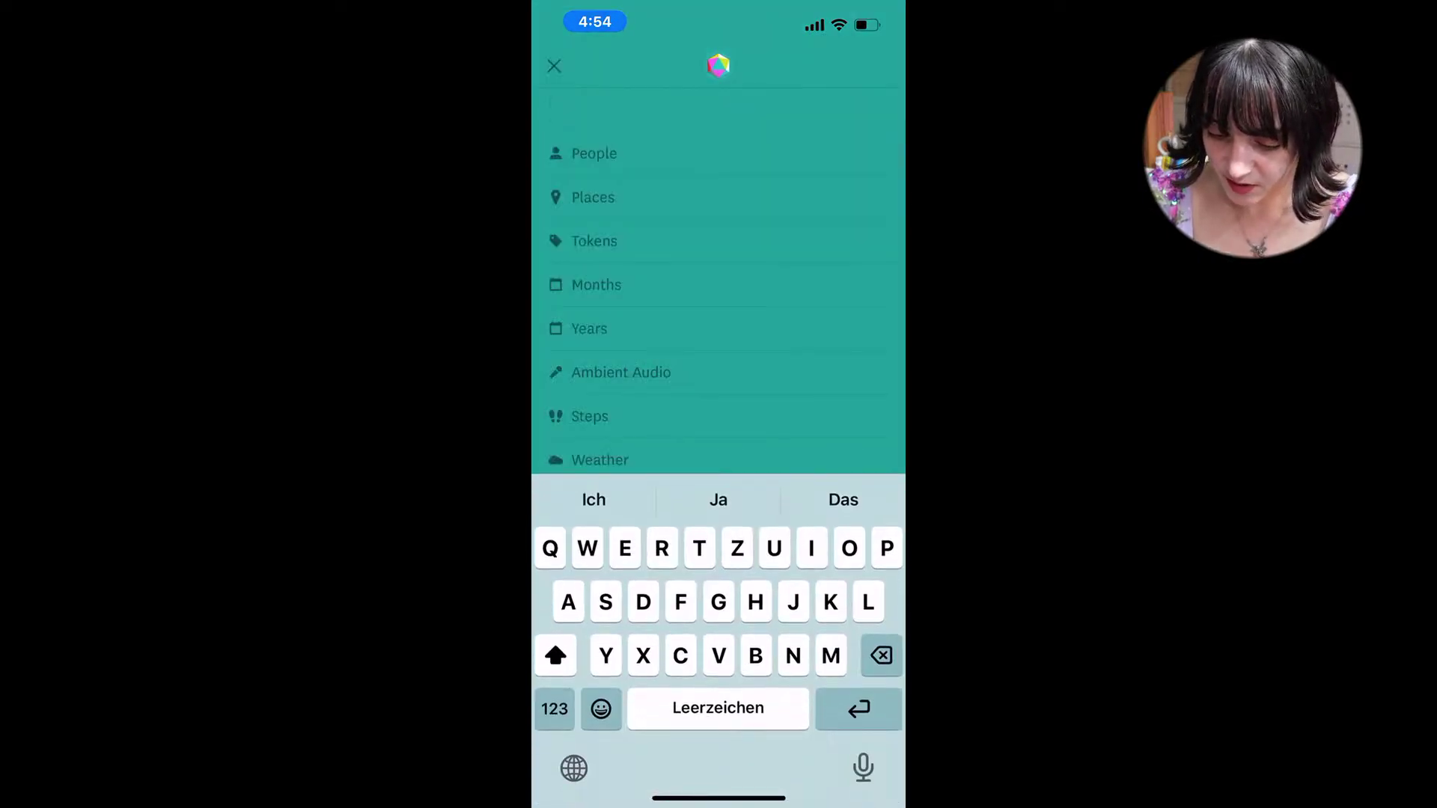
{"action": "left_click", "coordinate": [555, 709]}
{"action": "type", "text": "2024"}
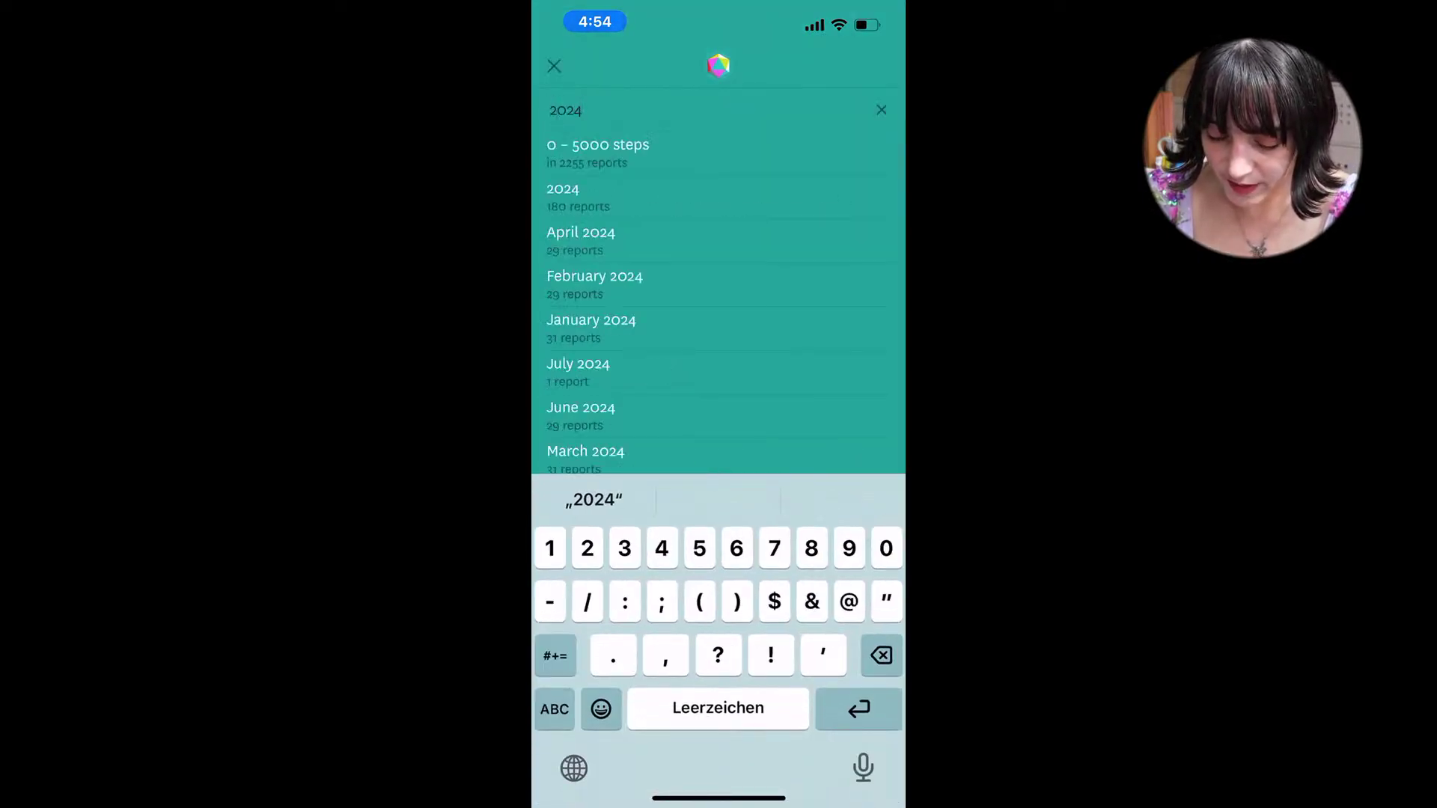
{"action": "left_click", "coordinate": [554, 709]}
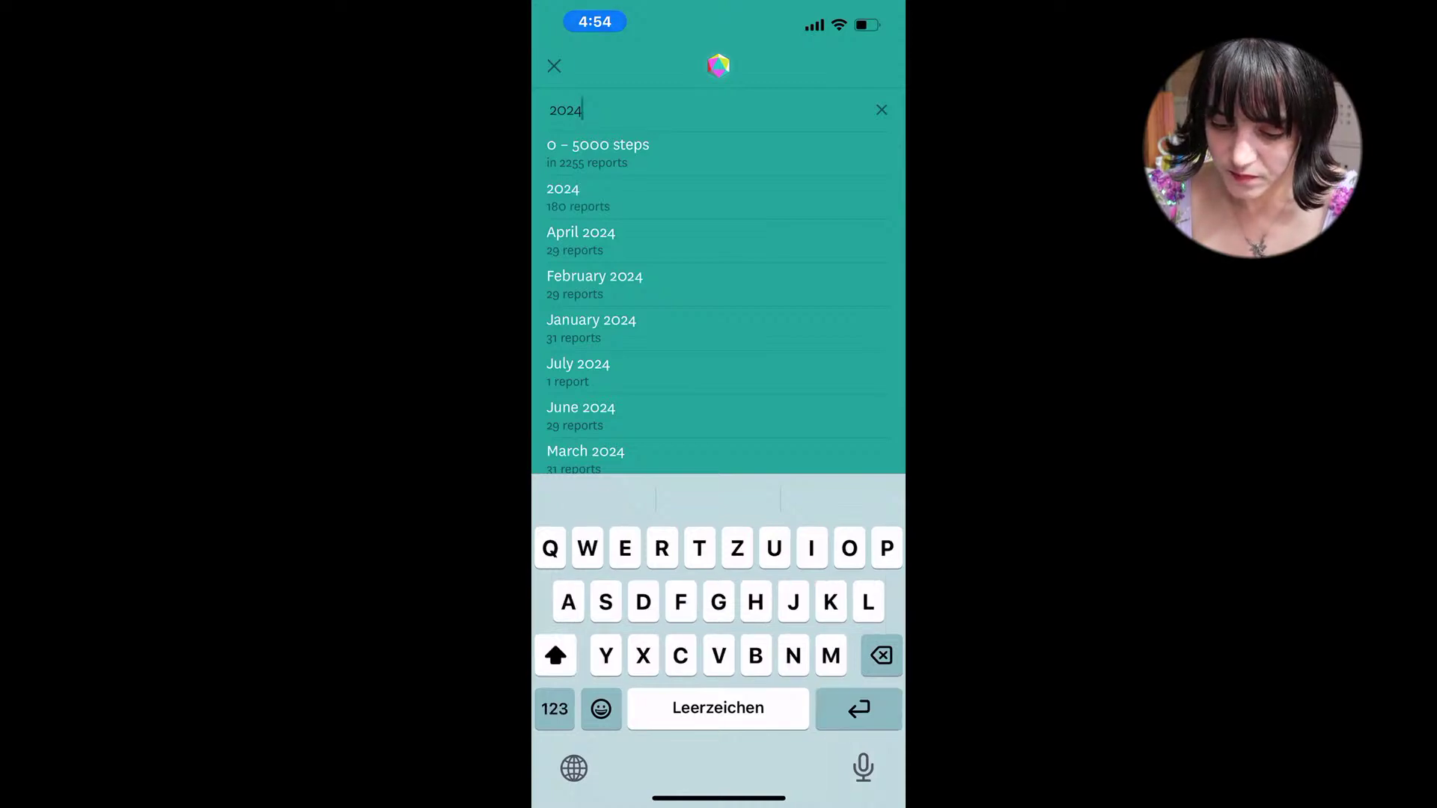
{"action": "key", "text": "BackSpace"}
{"action": "key", "text": "BackSpace"}
{"action": "key", "text": "BackSpace"}
{"action": "key", "text": "BackSpace"}
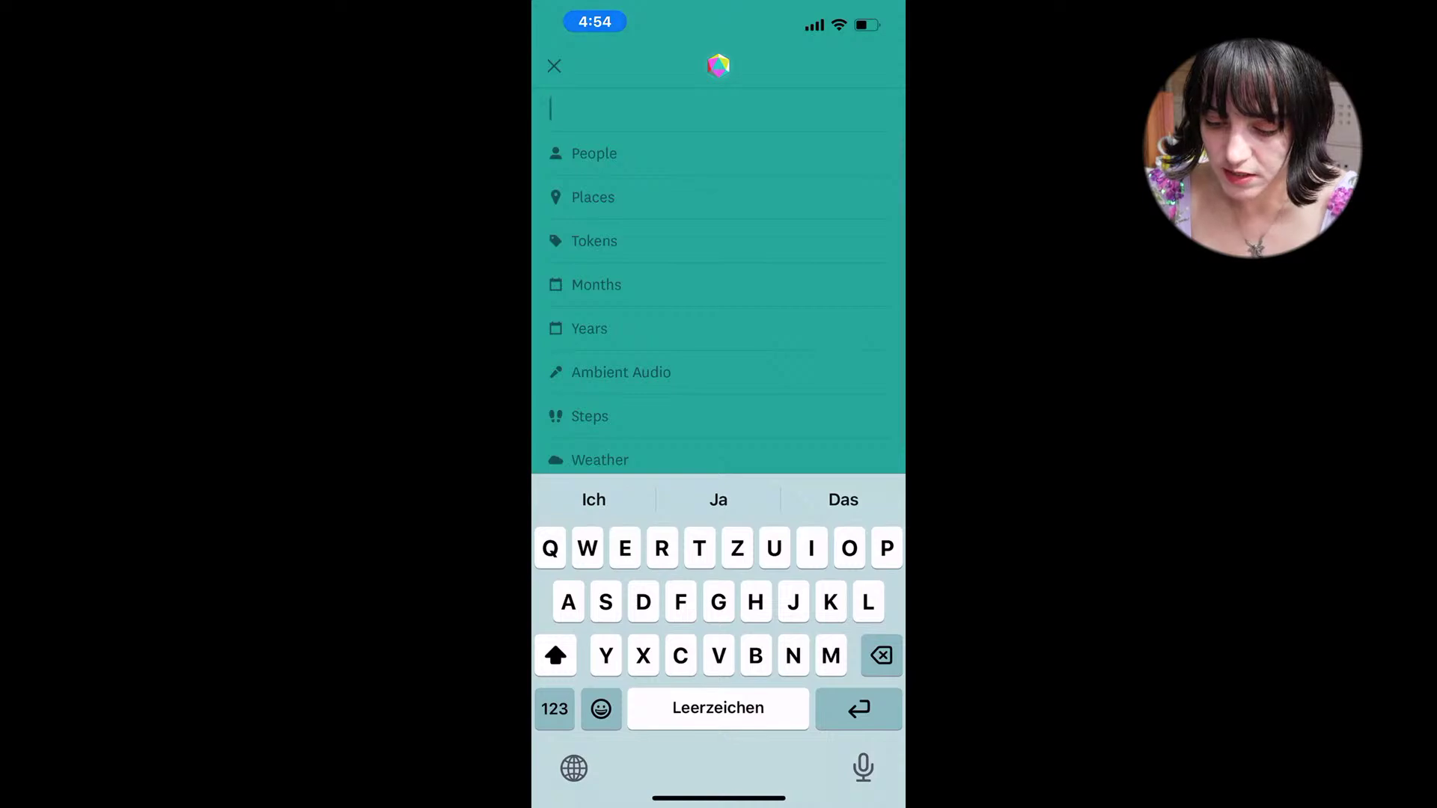
Step: Browse the People filter entries from A through B, and check the Tokens list
{"action": "left_click", "coordinate": [594, 153]}
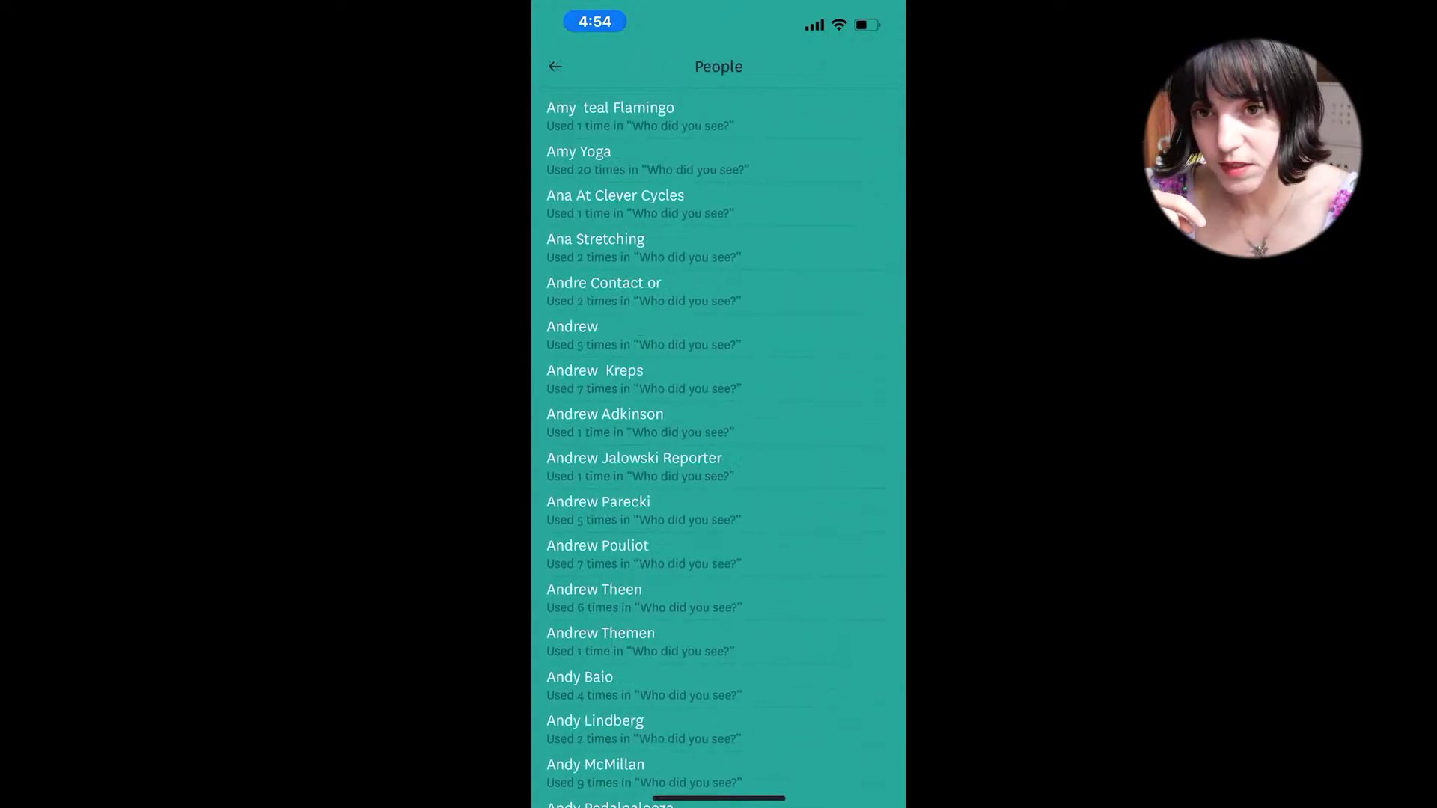
{"action": "scroll", "coordinate": [718, 449], "scroll_direction": "down", "scroll_amount": 5}
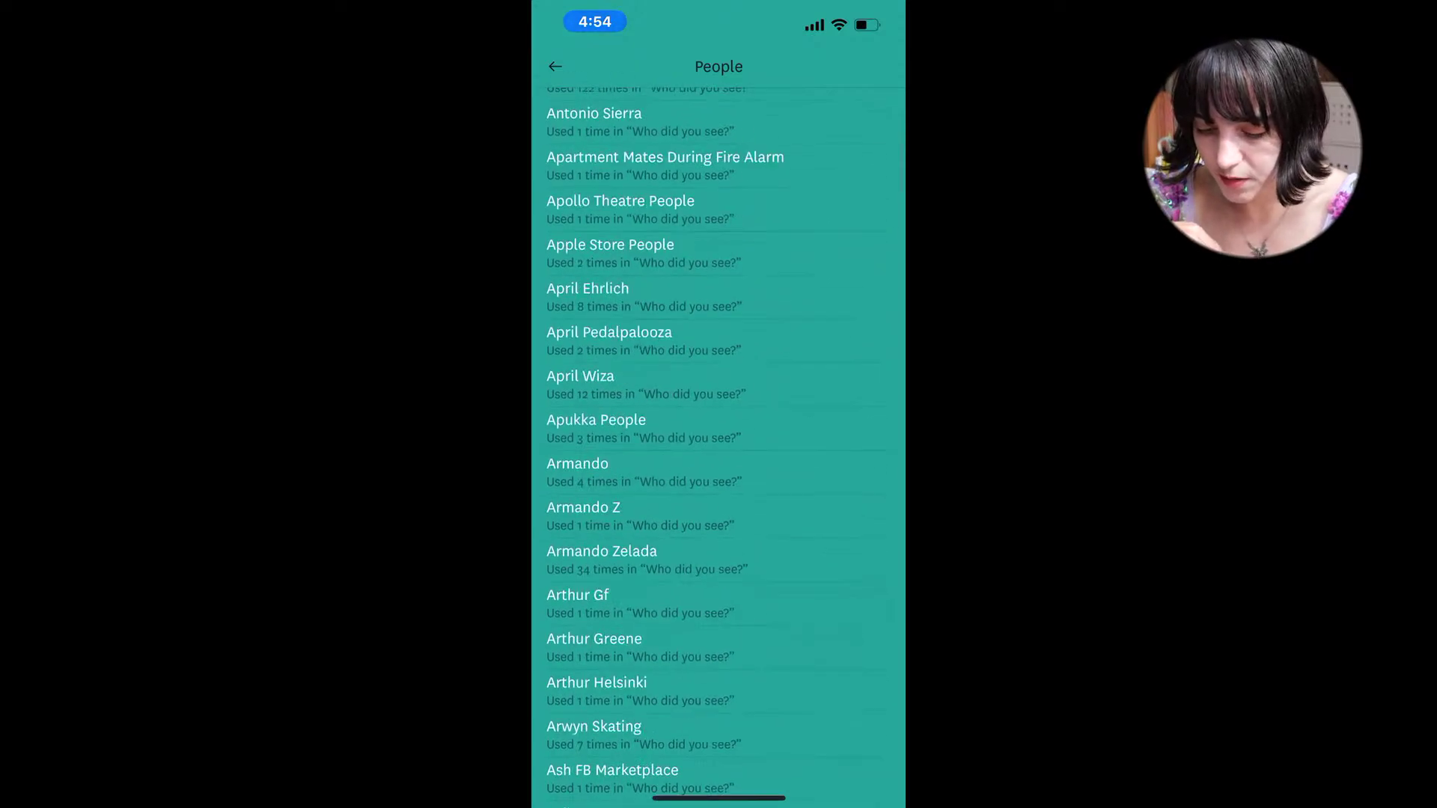
{"action": "scroll", "coordinate": [718, 449], "scroll_direction": "up", "scroll_amount": 4}
{"action": "scroll", "coordinate": [719, 449], "scroll_direction": "down", "scroll_amount": 20}
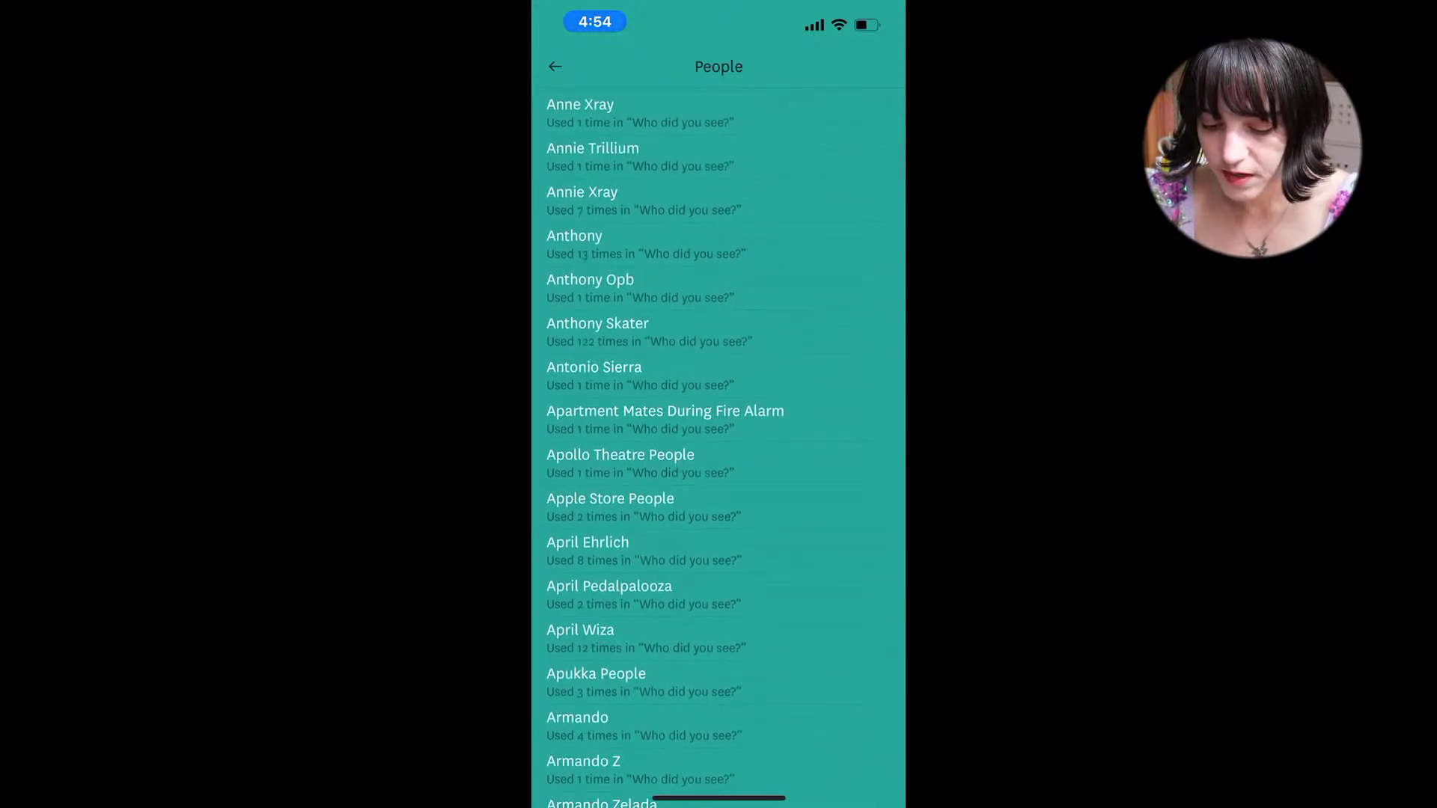
{"action": "scroll", "coordinate": [719, 449], "scroll_direction": "down", "scroll_amount": 4}
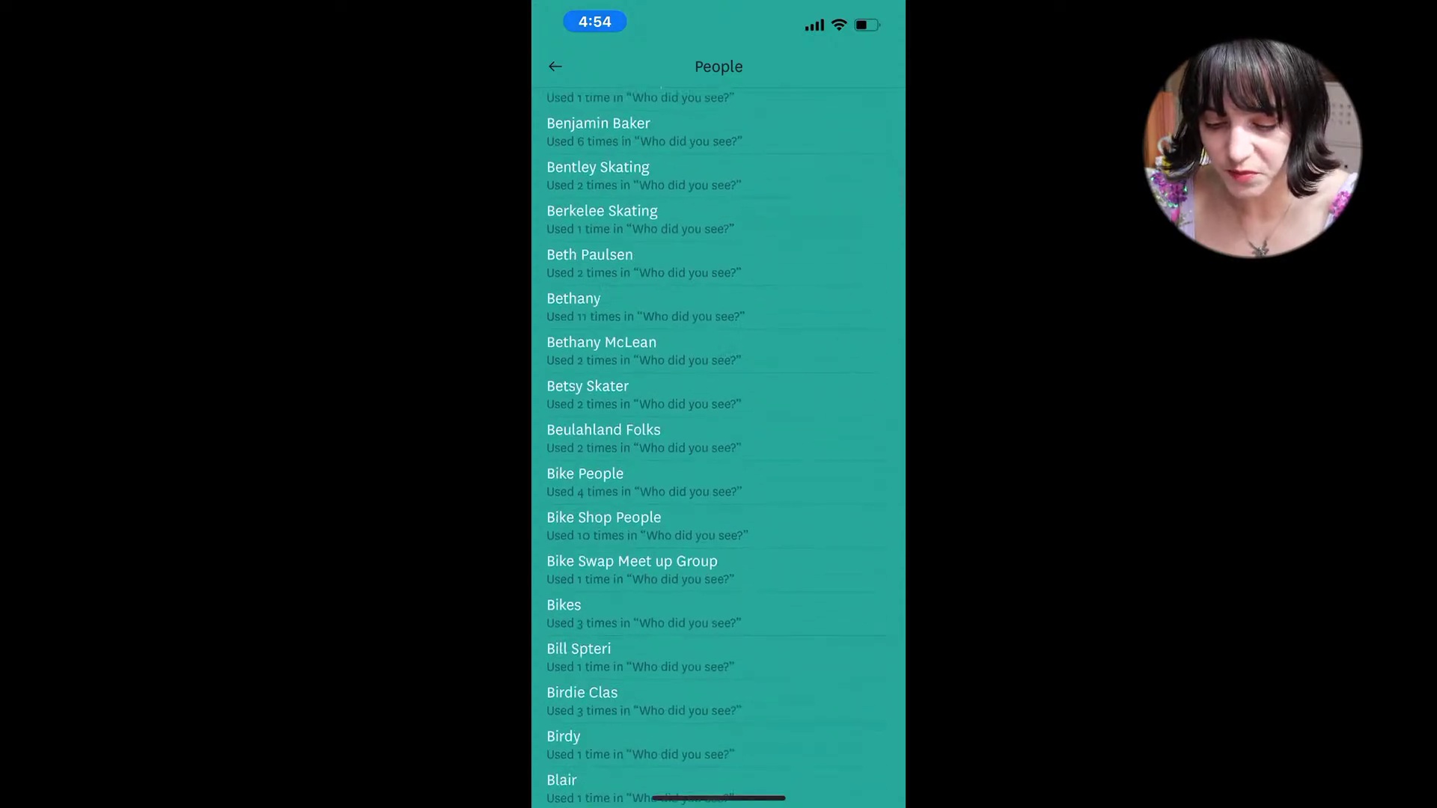
{"action": "scroll", "coordinate": [719, 449], "scroll_direction": "down", "scroll_amount": 6}
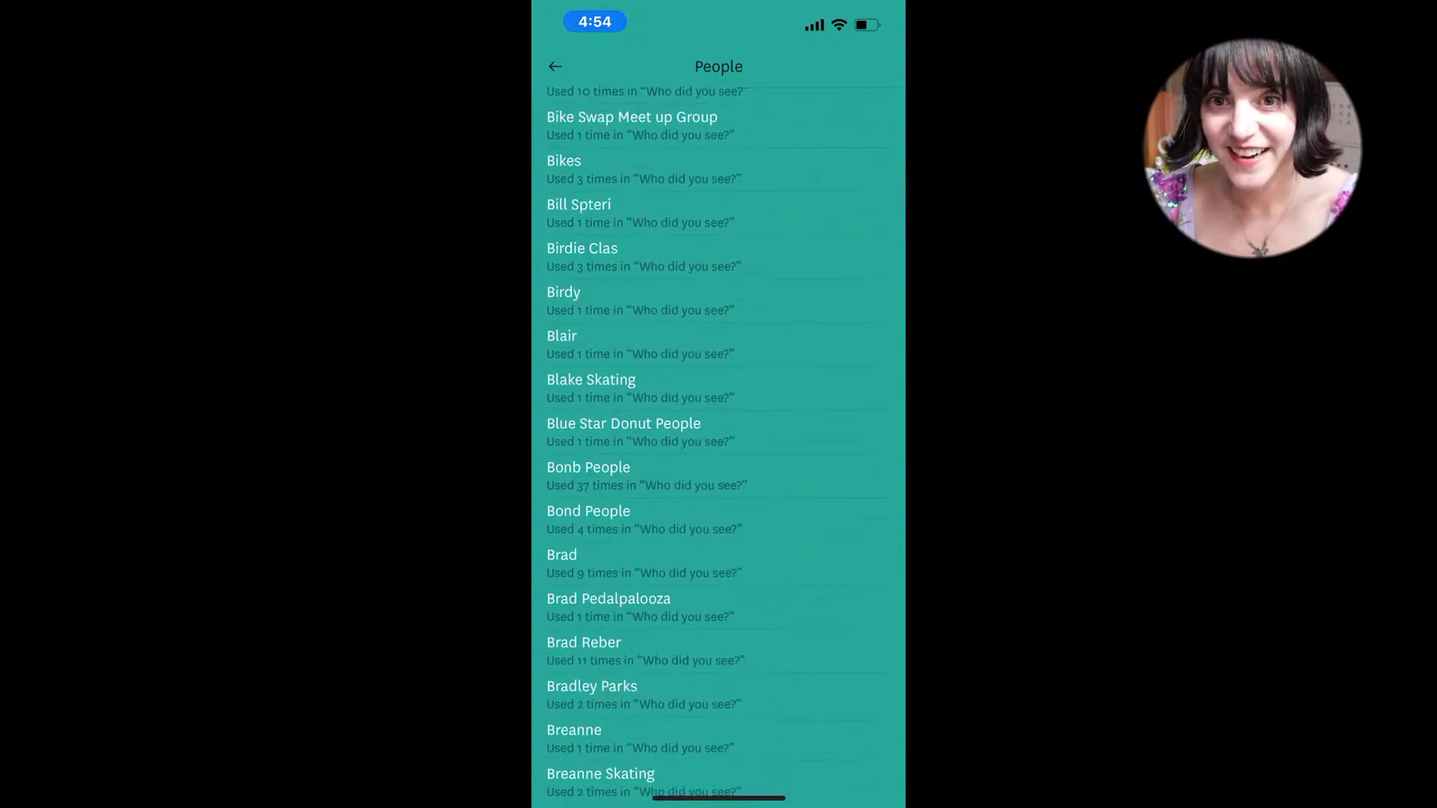
{"action": "scroll", "coordinate": [719, 449], "scroll_direction": "down", "scroll_amount": 7}
{"action": "scroll", "coordinate": [719, 449], "scroll_direction": "up", "scroll_amount": 20}
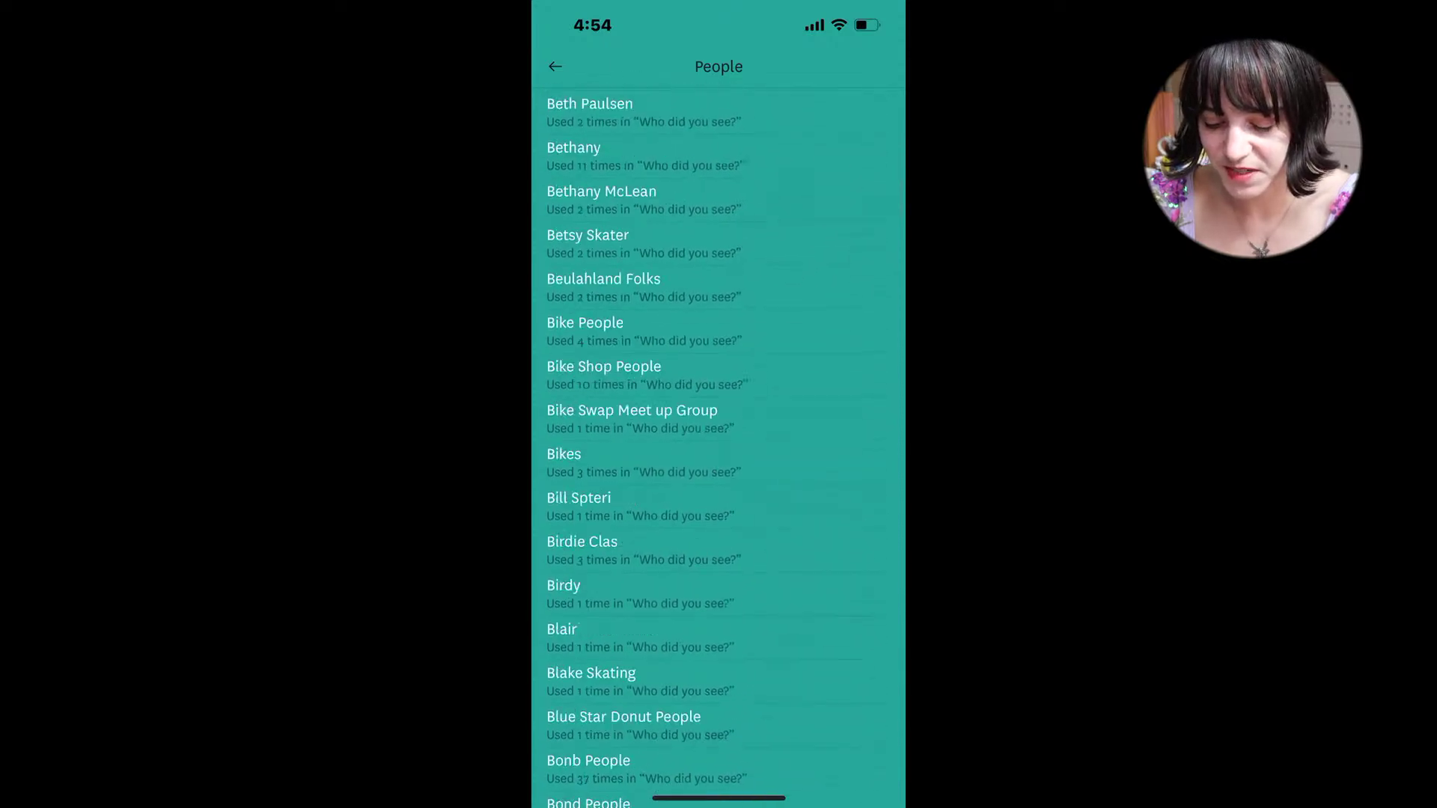
{"action": "scroll", "coordinate": [718, 449], "scroll_direction": "up", "scroll_amount": 4}
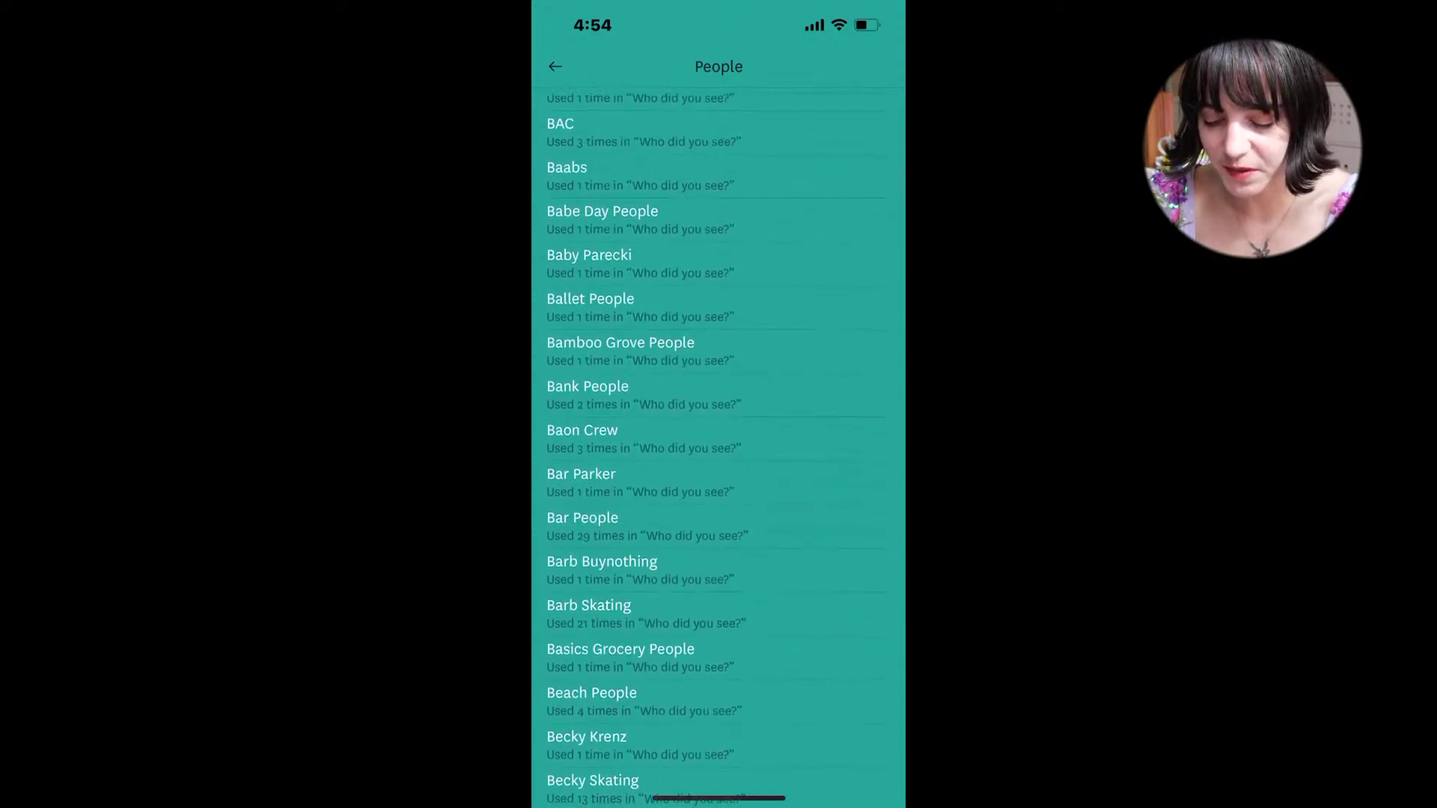
{"action": "left_click", "coordinate": [554, 66]}
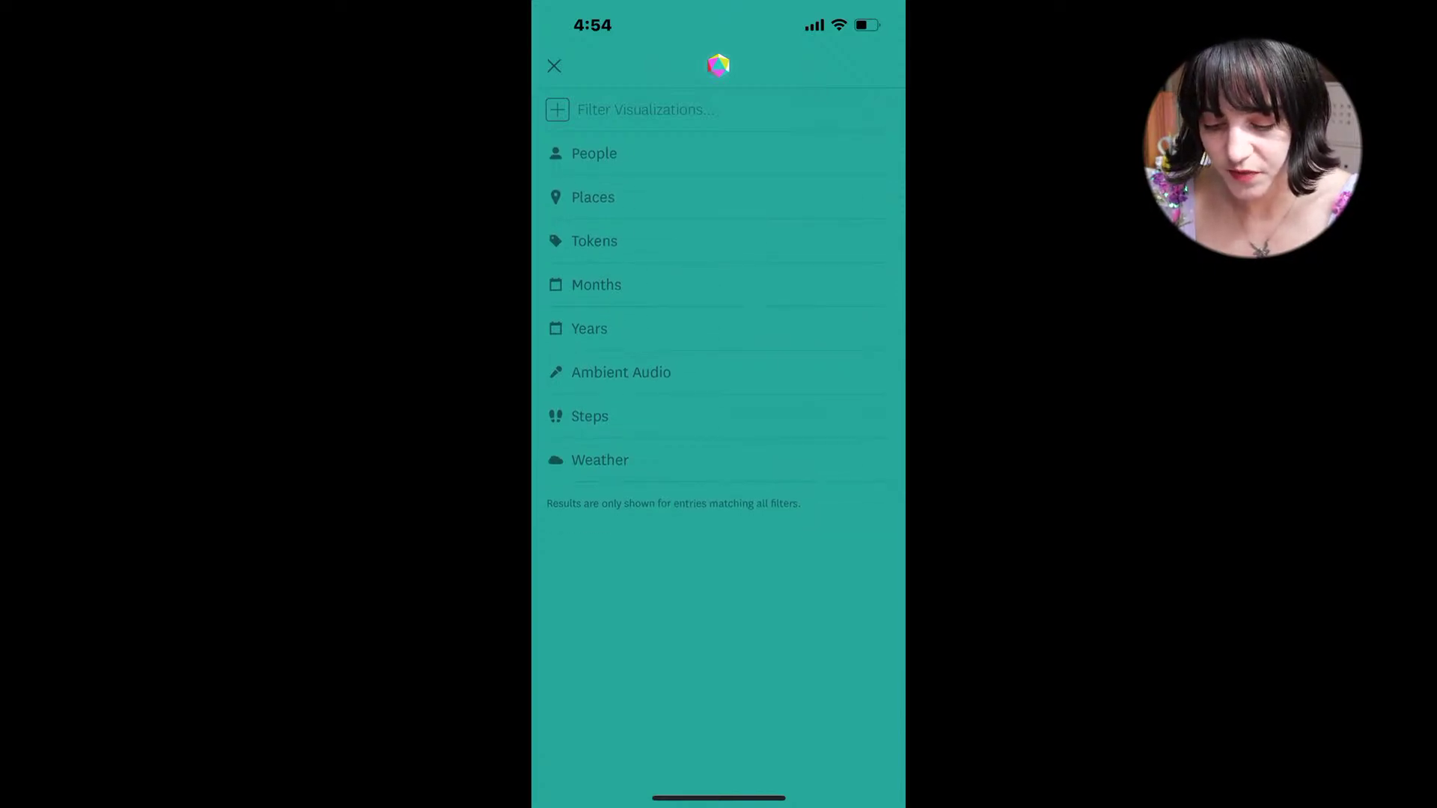
{"action": "left_click", "coordinate": [595, 241]}
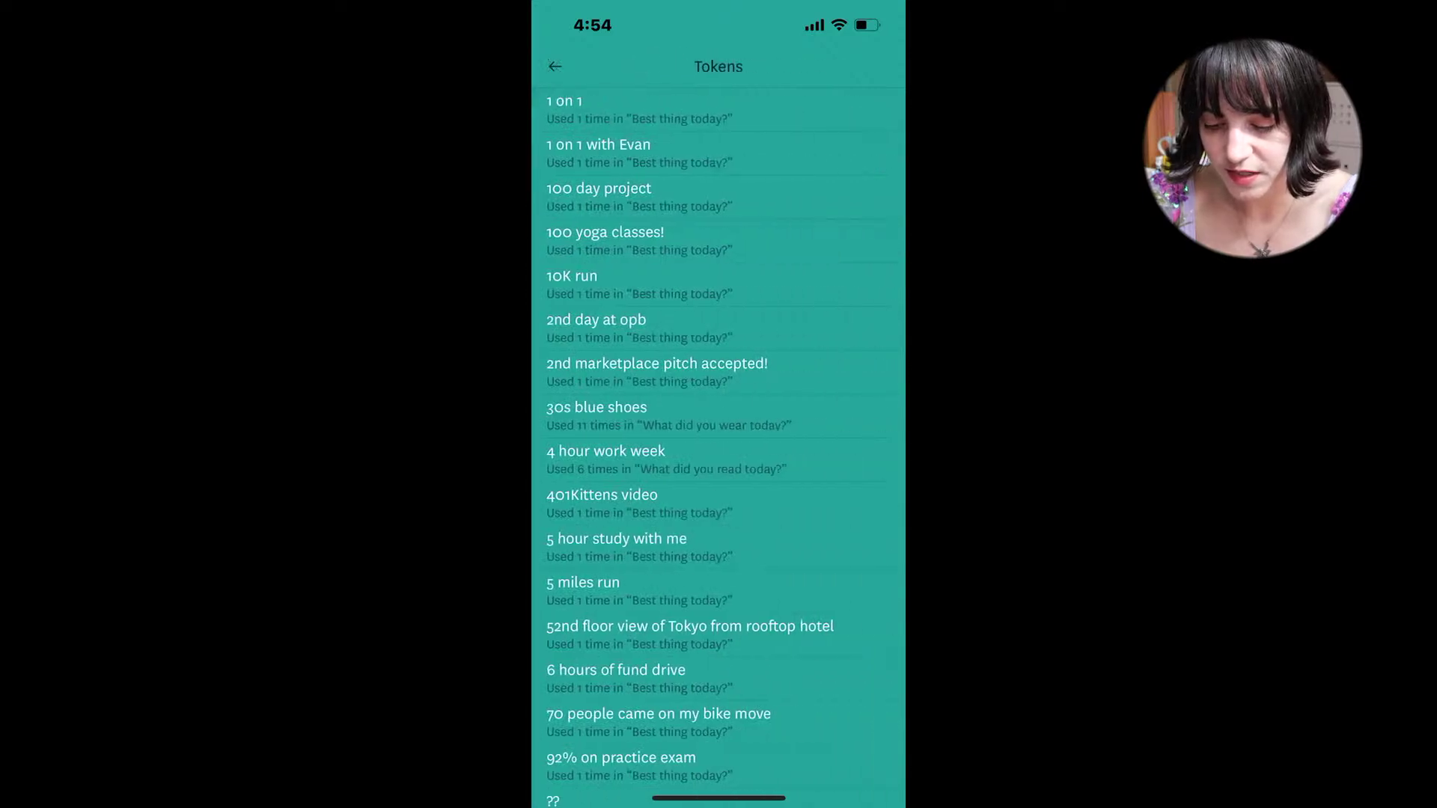
{"action": "left_click", "coordinate": [554, 65]}
Step: Search the visualization filters for entries matching "Clot", and clear the search
{"action": "left_click", "coordinate": [643, 109]}
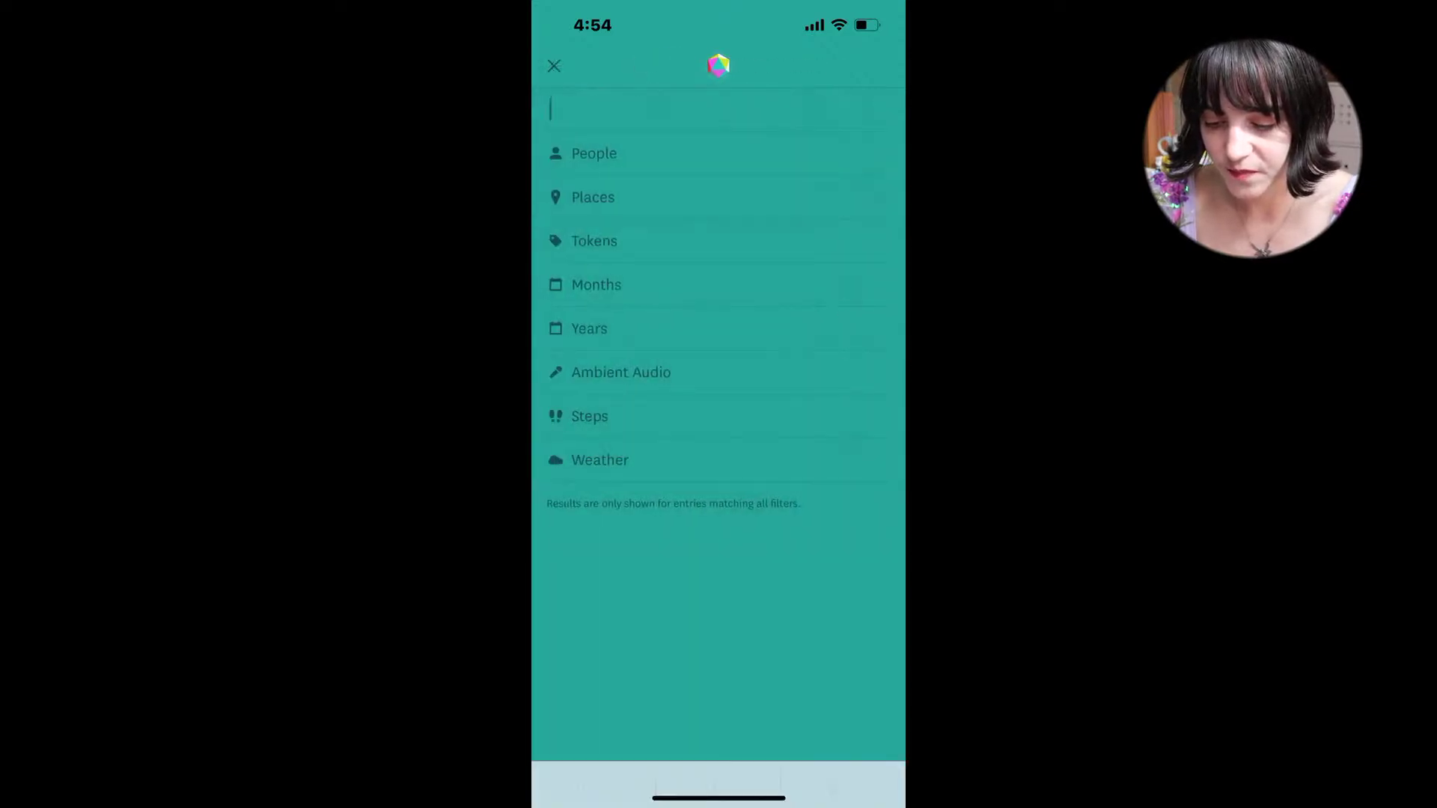
{"action": "type", "text": "Clo"}
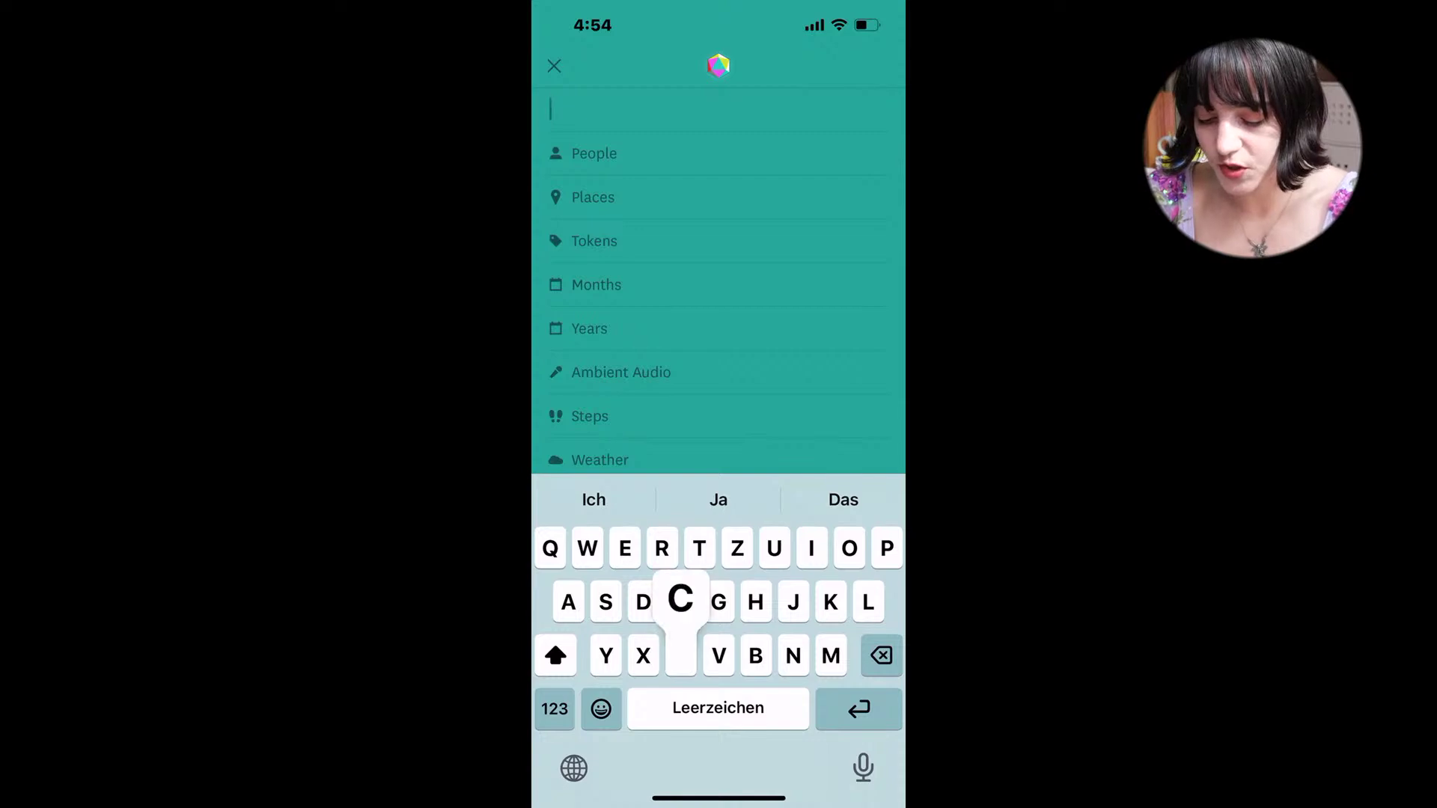
{"action": "key", "text": "BackSpace"}
{"action": "key", "text": "BackSpace"}
{"action": "key", "text": "BackSpace"}
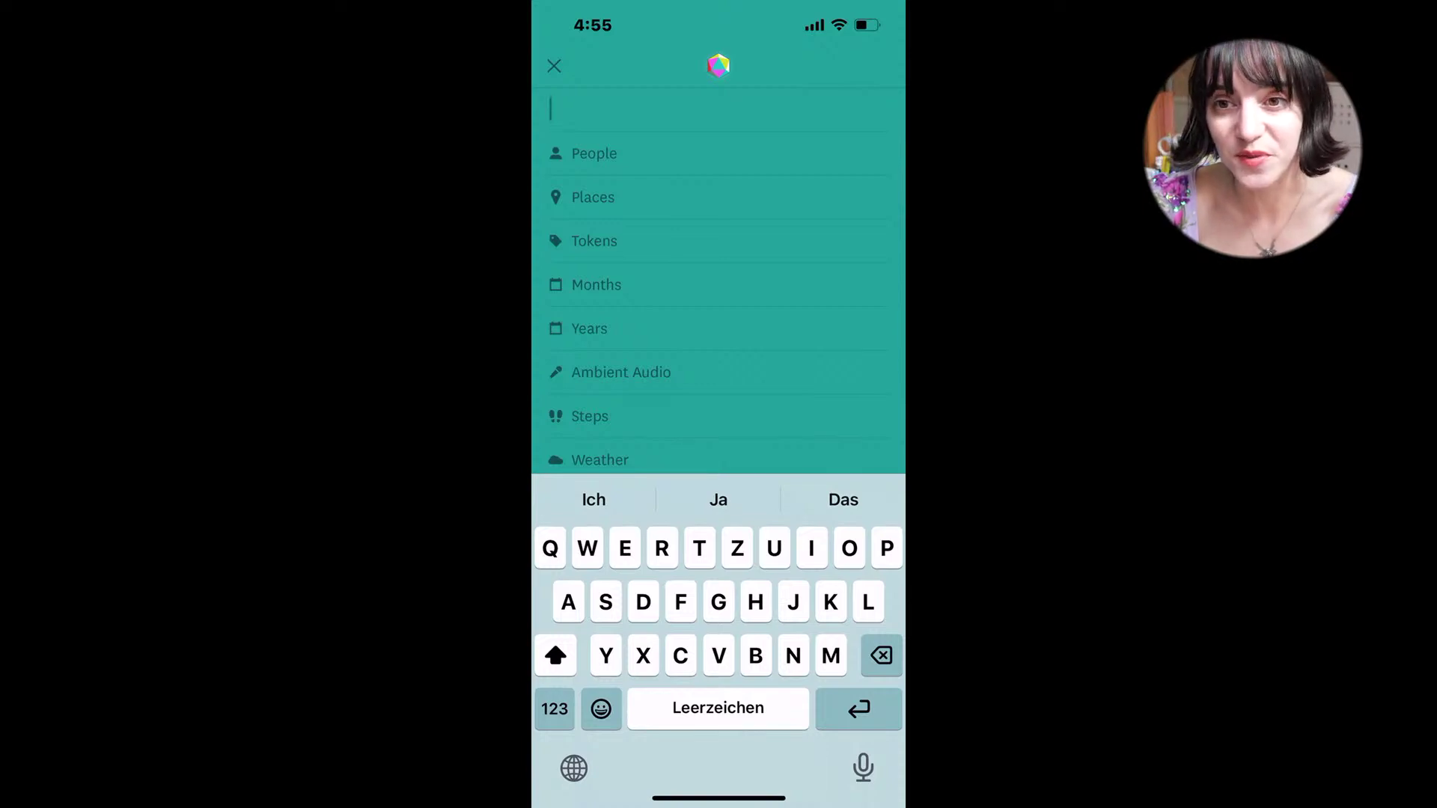
{"action": "type", "text": "X"}
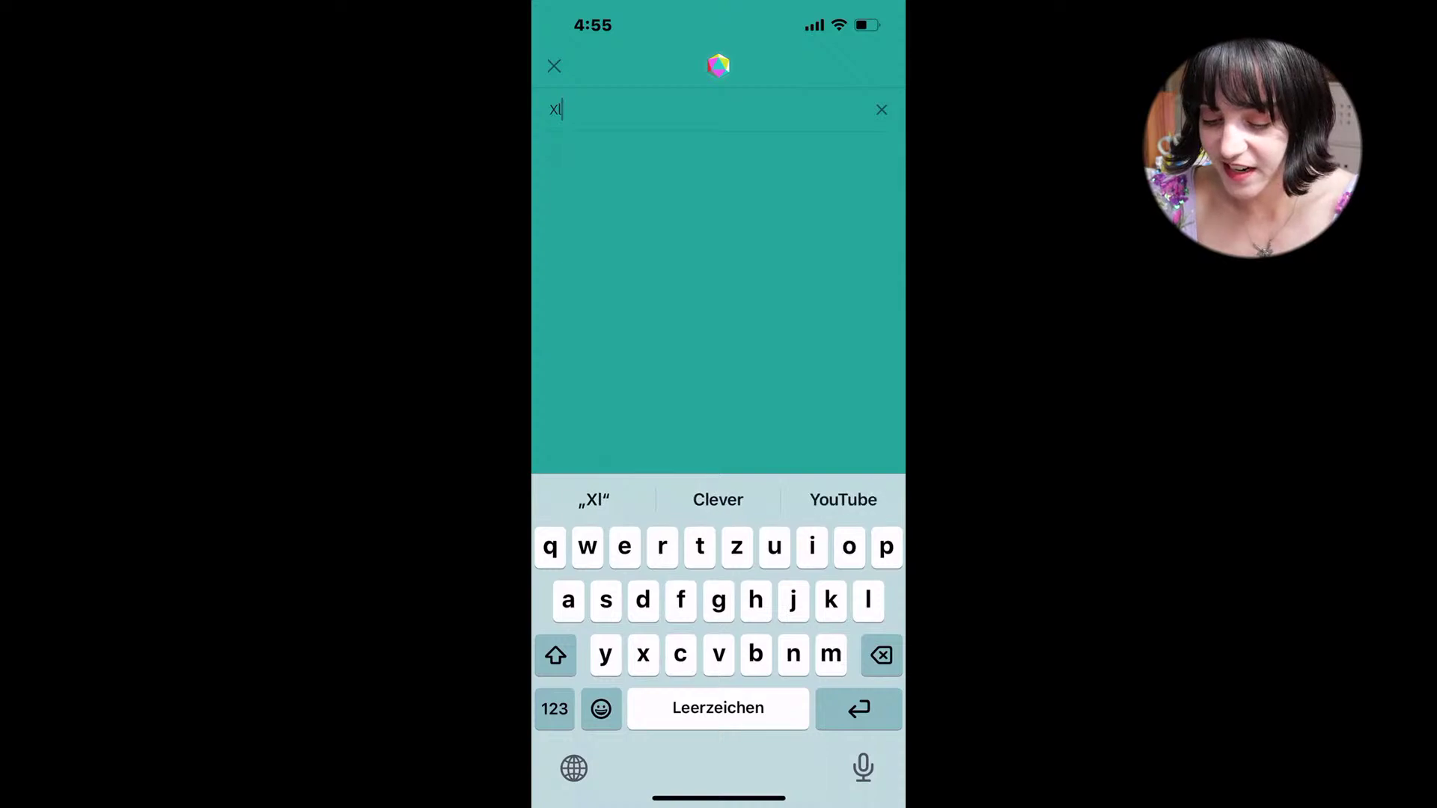
{"action": "key", "text": "BackSpace"}
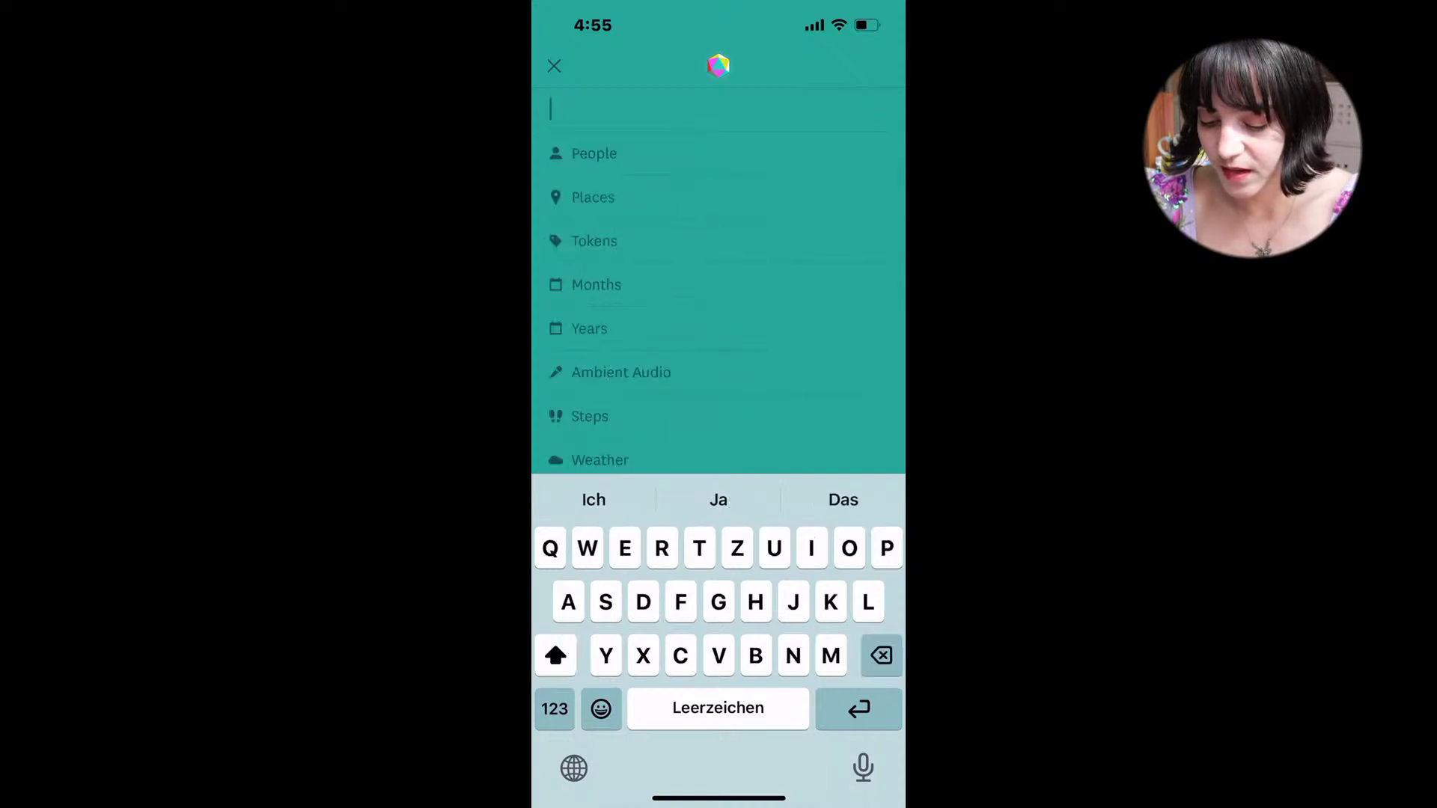
{"action": "type", "text": "Clothi"}
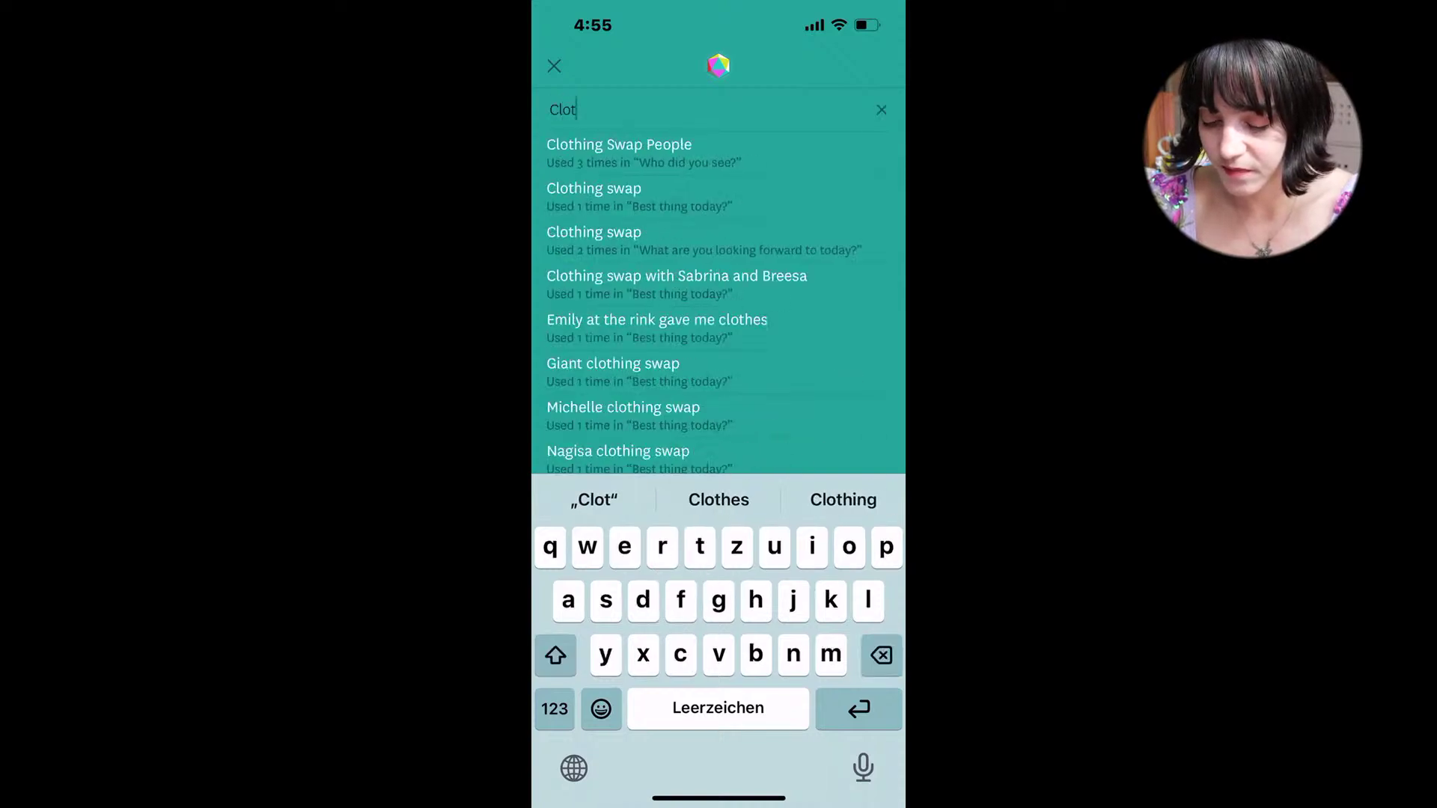
{"action": "key", "text": "BackSpace"}
{"action": "key", "text": "BackSpace"}
{"action": "key", "text": "BackSpace"}
{"action": "key", "text": "BackSpace"}
{"action": "key", "text": "BackSpace"}
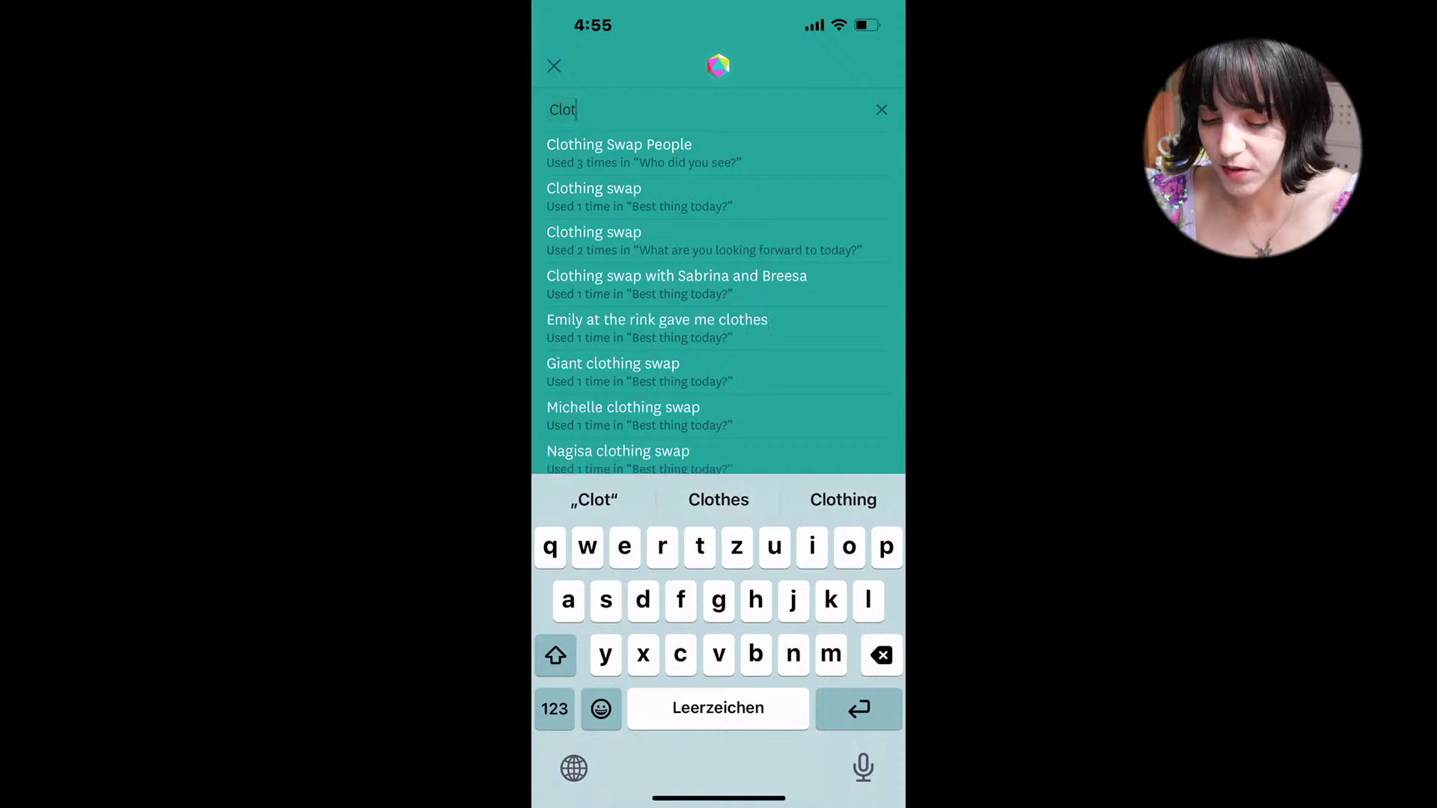
{"action": "key", "text": "BackSpace"}
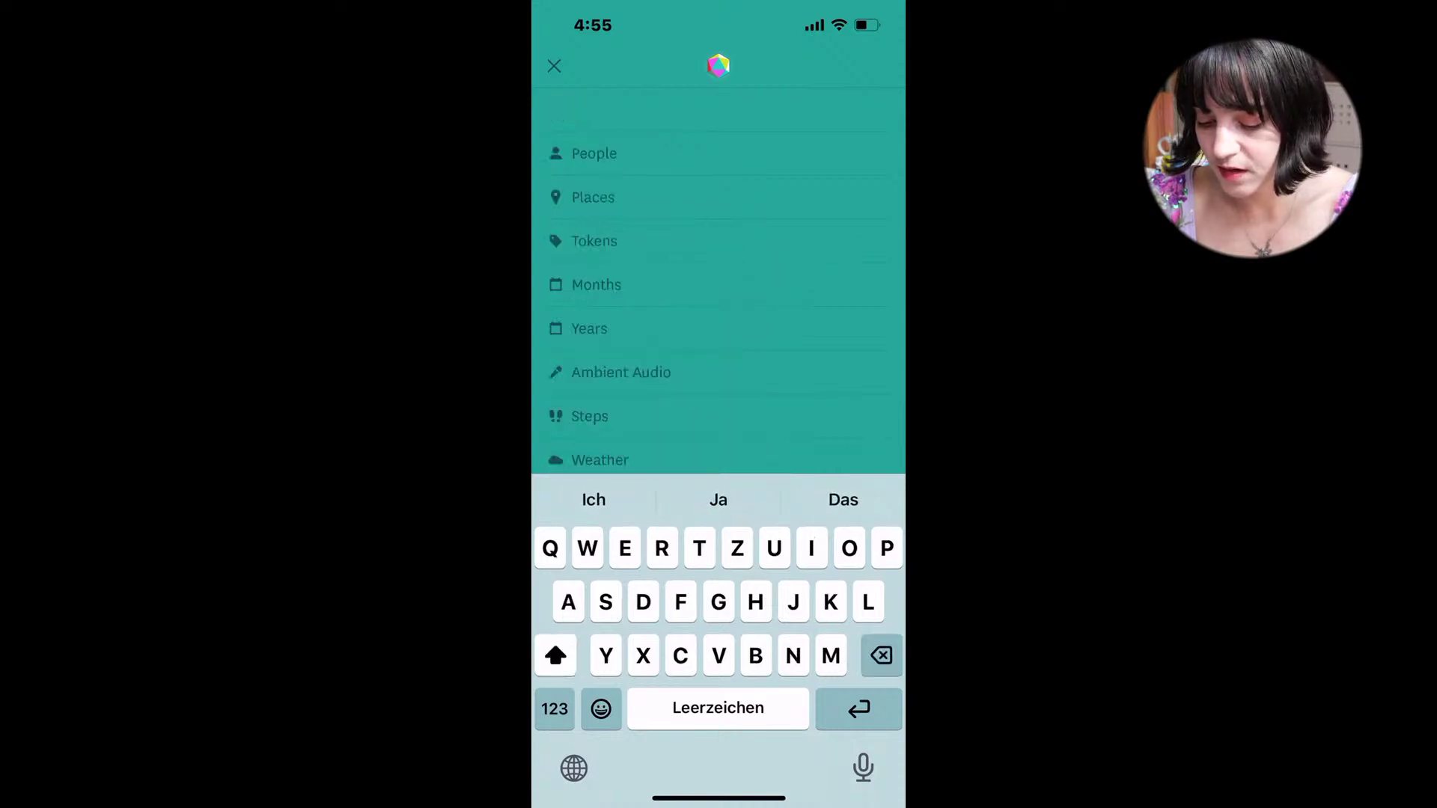
Step: Search the filters for "Pink fl" and filter the visualizations by Pink floofy dress
{"action": "type", "text": "Pink poo"}
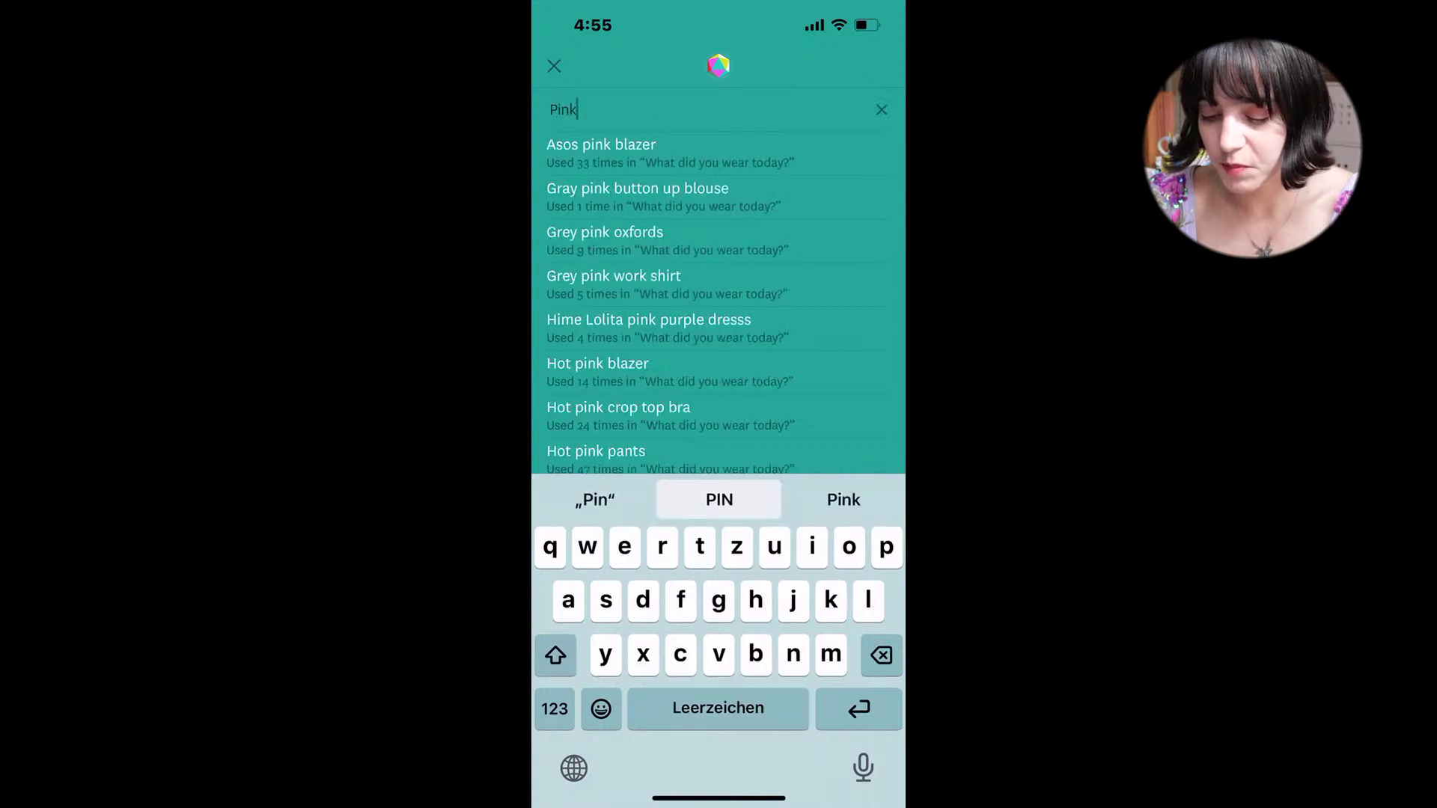
{"action": "key", "text": "BackSpace"}
{"action": "key", "text": "BackSpace"}
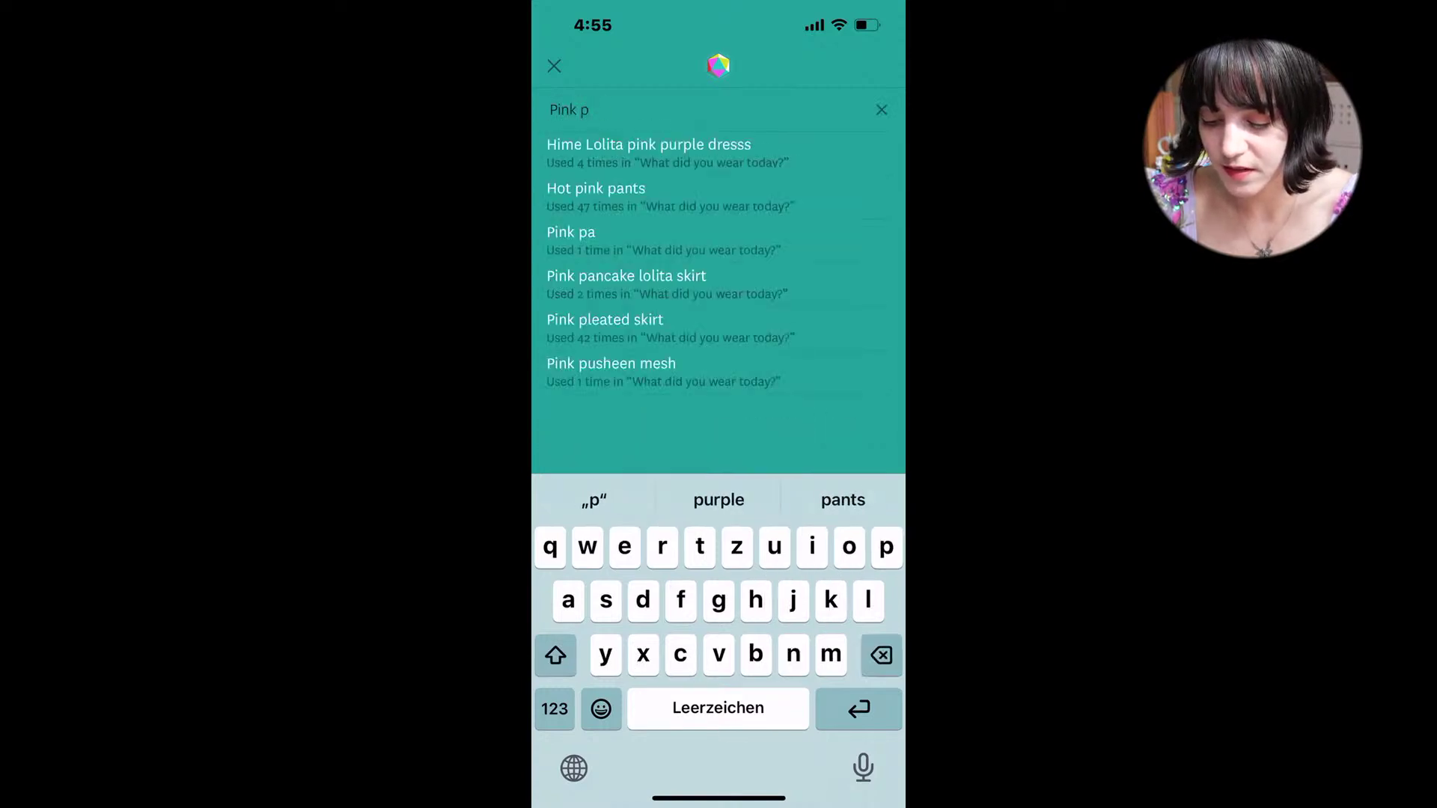
{"action": "key", "text": "BackSpace"}
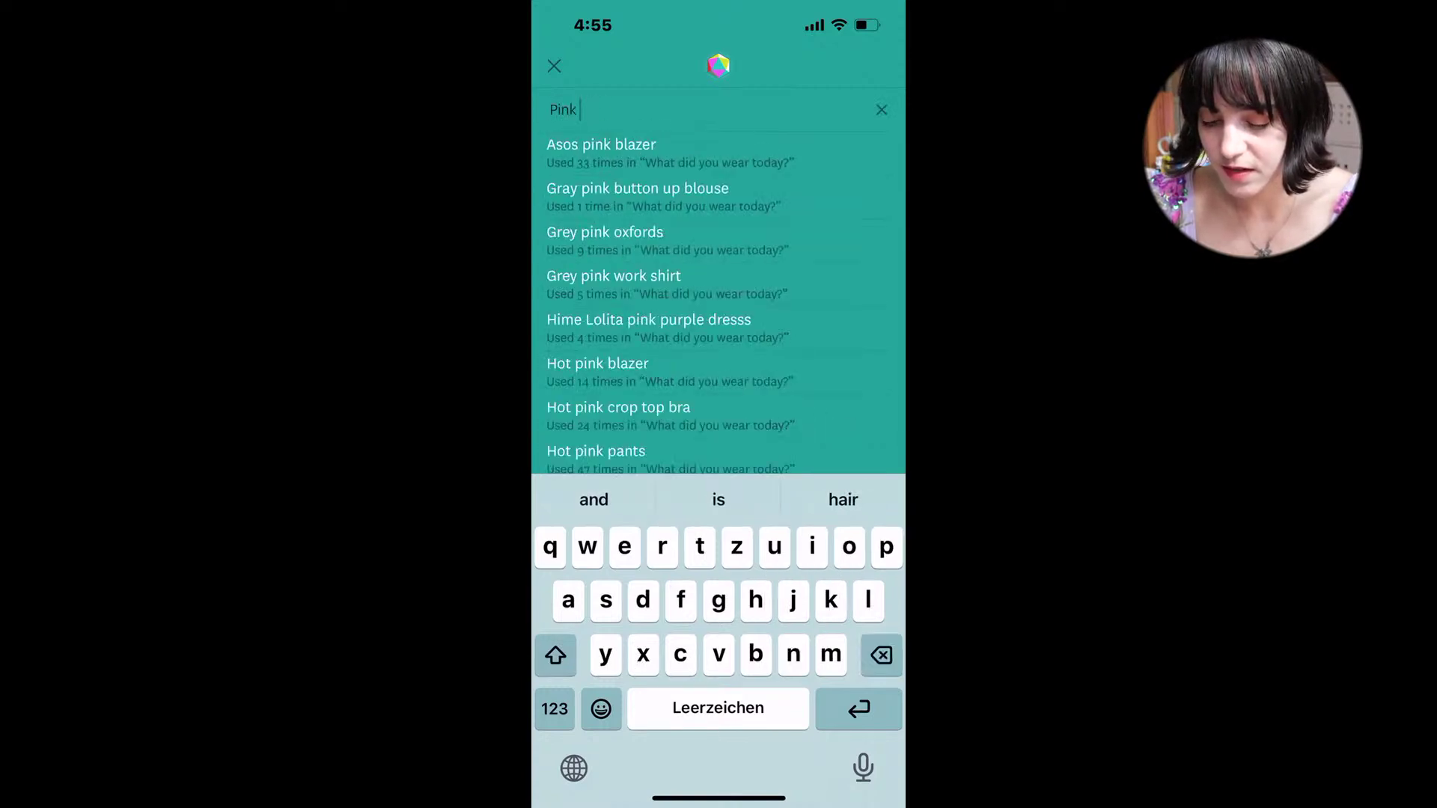
{"action": "type", "text": "fl"}
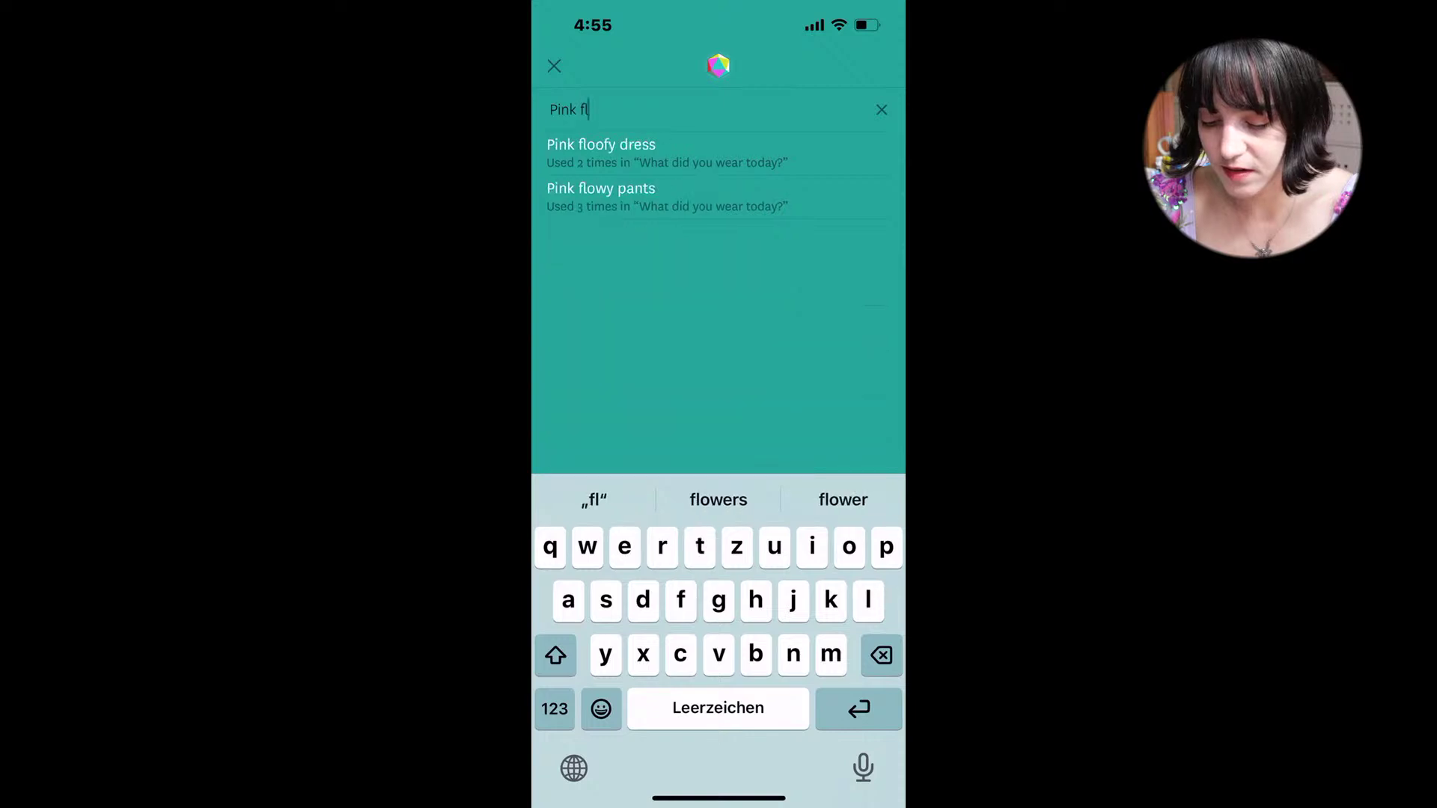
{"action": "left_click", "coordinate": [601, 150]}
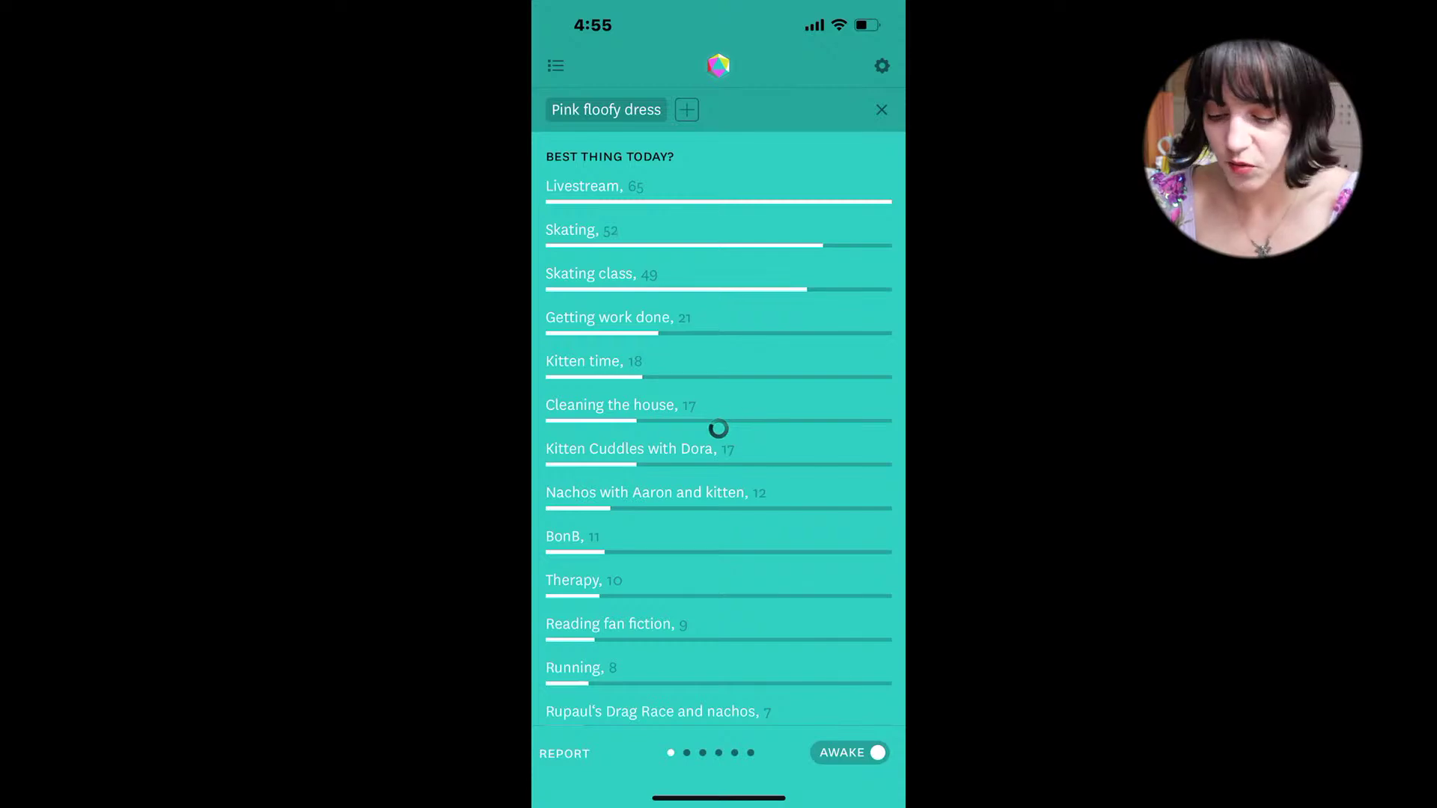
Step: Clear the Pink floofy dress filter, search the visualization filters for "Hot pink", and return to the unfiltered visualizations
{"action": "left_click", "coordinate": [687, 110]}
{"action": "left_click", "coordinate": [882, 110]}
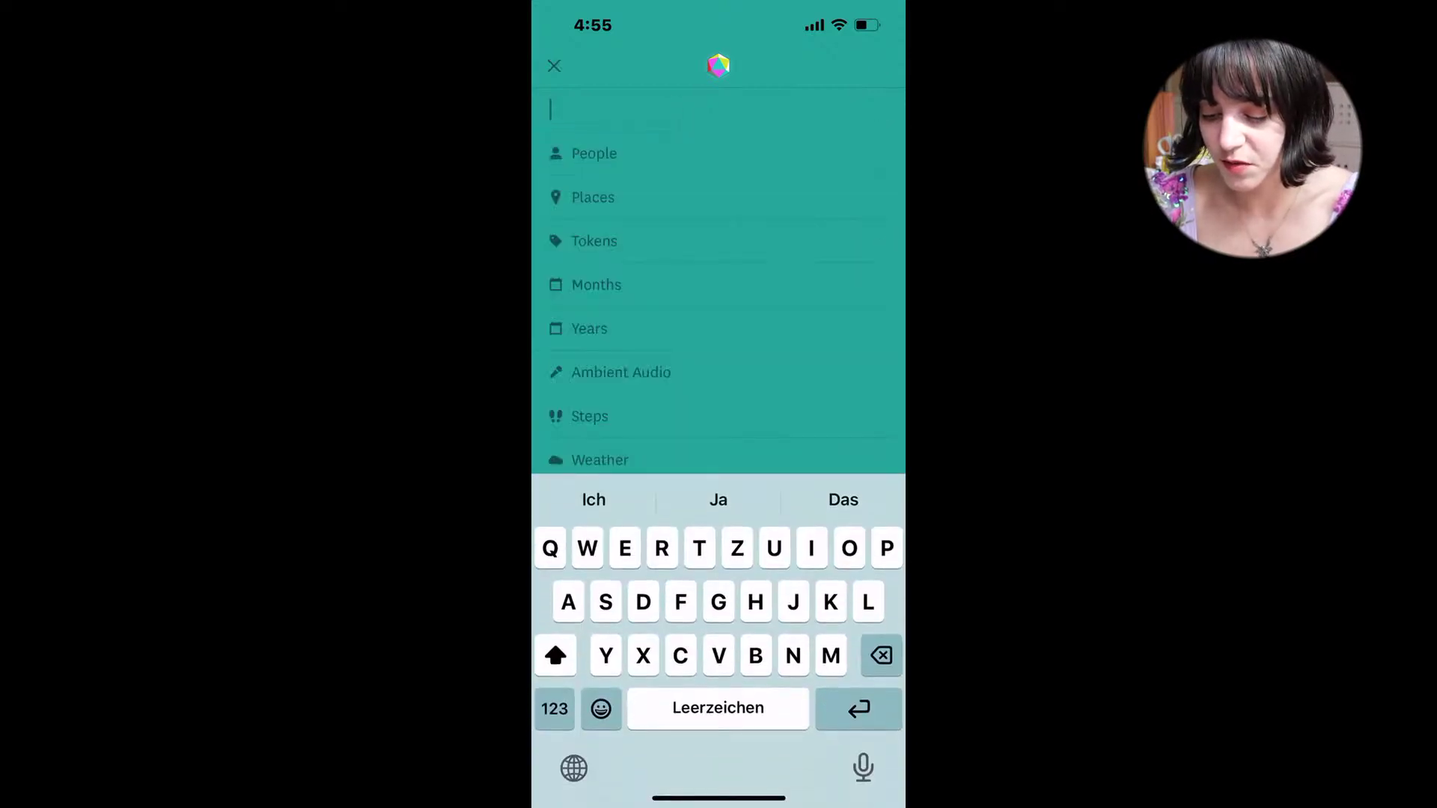
{"action": "type", "text": "Hot pink"}
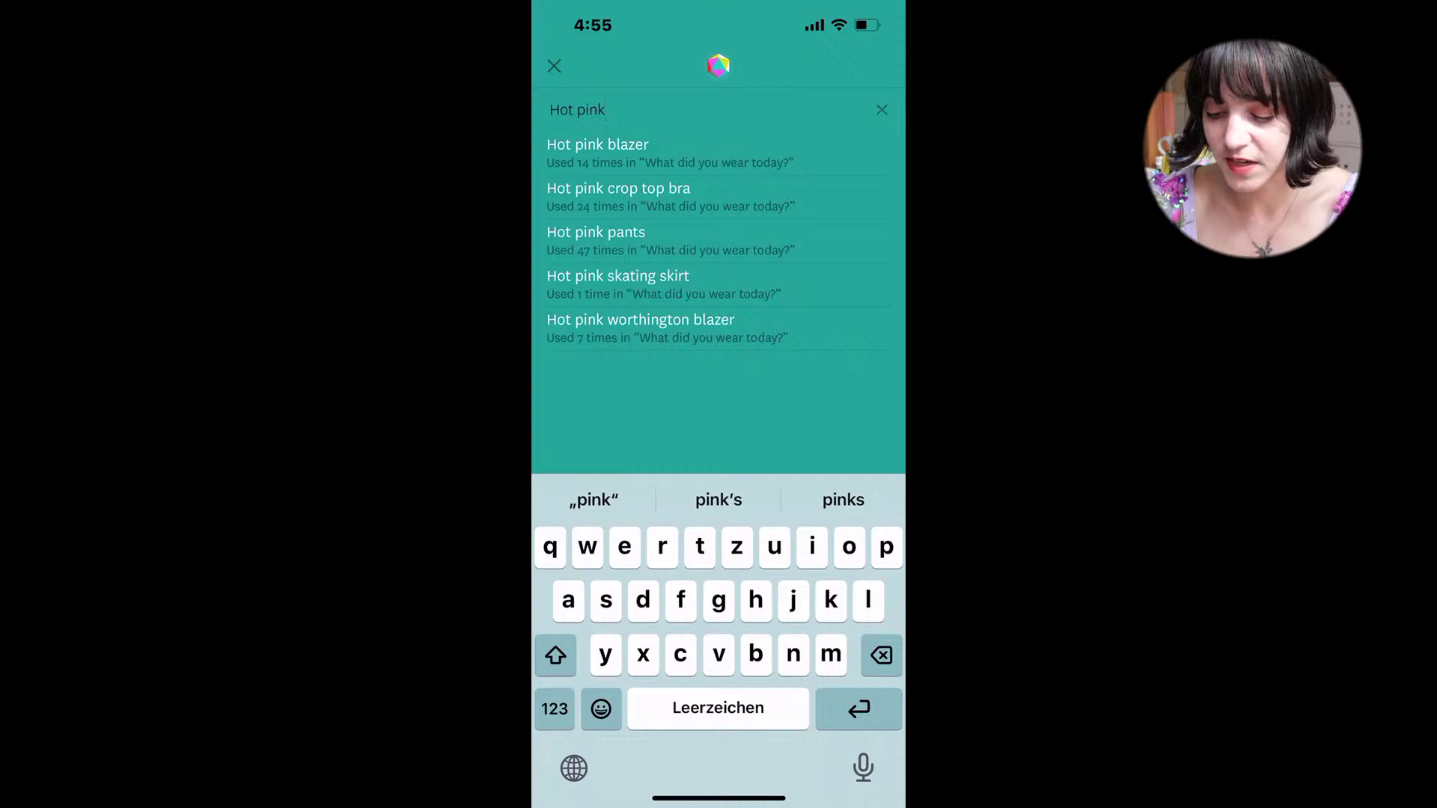
{"action": "left_click", "coordinate": [881, 110]}
{"action": "left_click", "coordinate": [554, 66]}
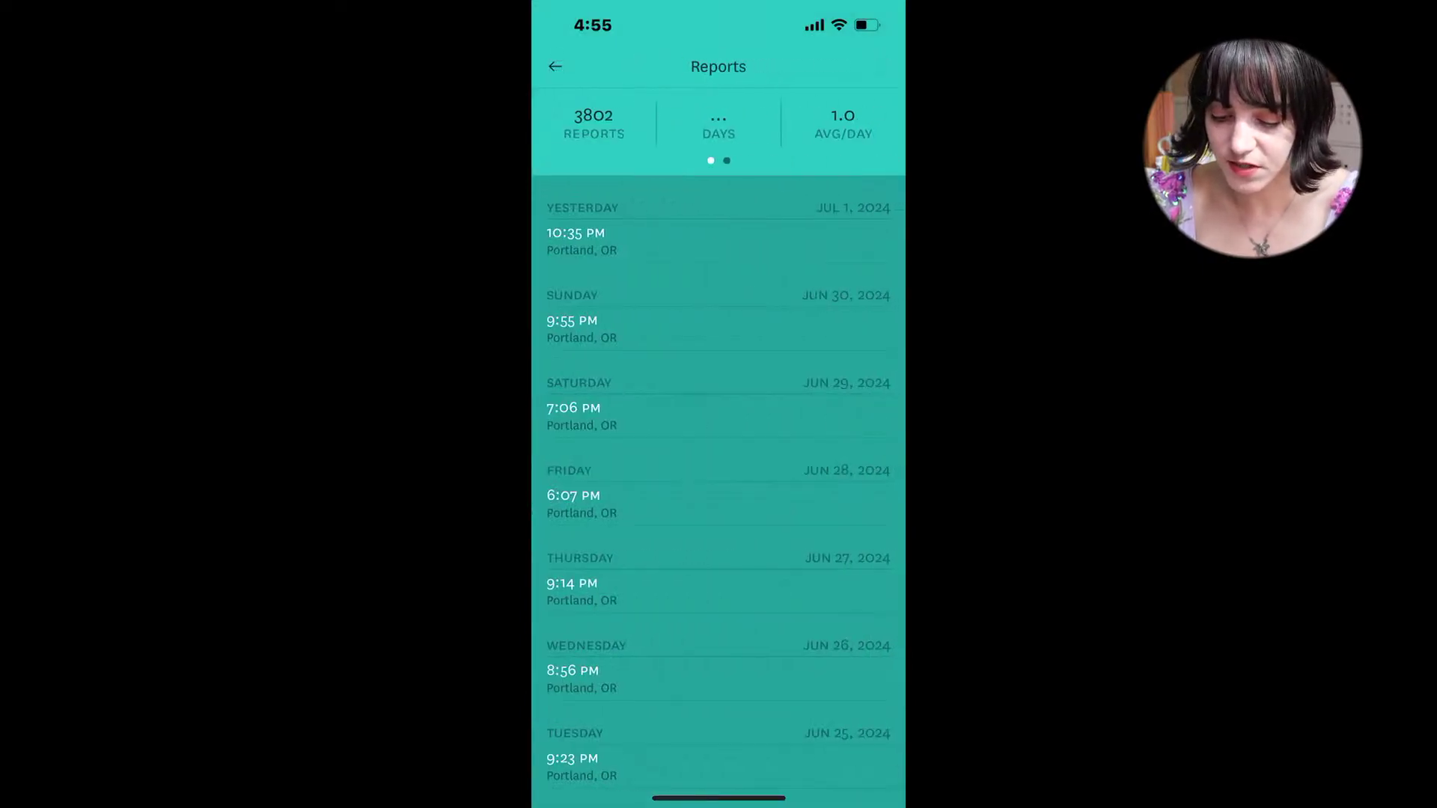
{"action": "left_click", "coordinate": [555, 66]}
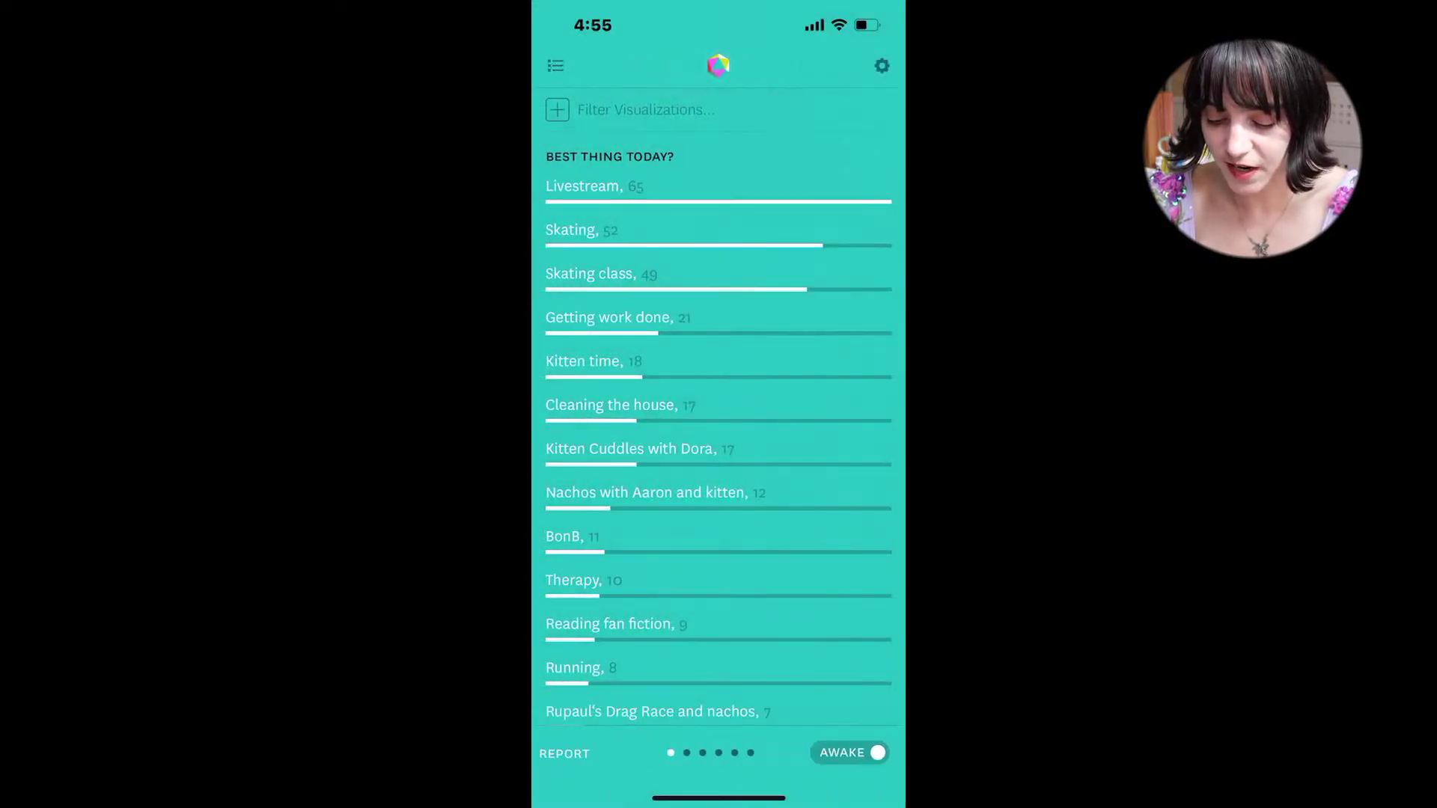
Step: Browse the places listed in the "Where are you?" visualization down to the entries starting with S
{"action": "left_click_drag", "start_coordinate": [823, 449], "coordinate": [599, 449]}
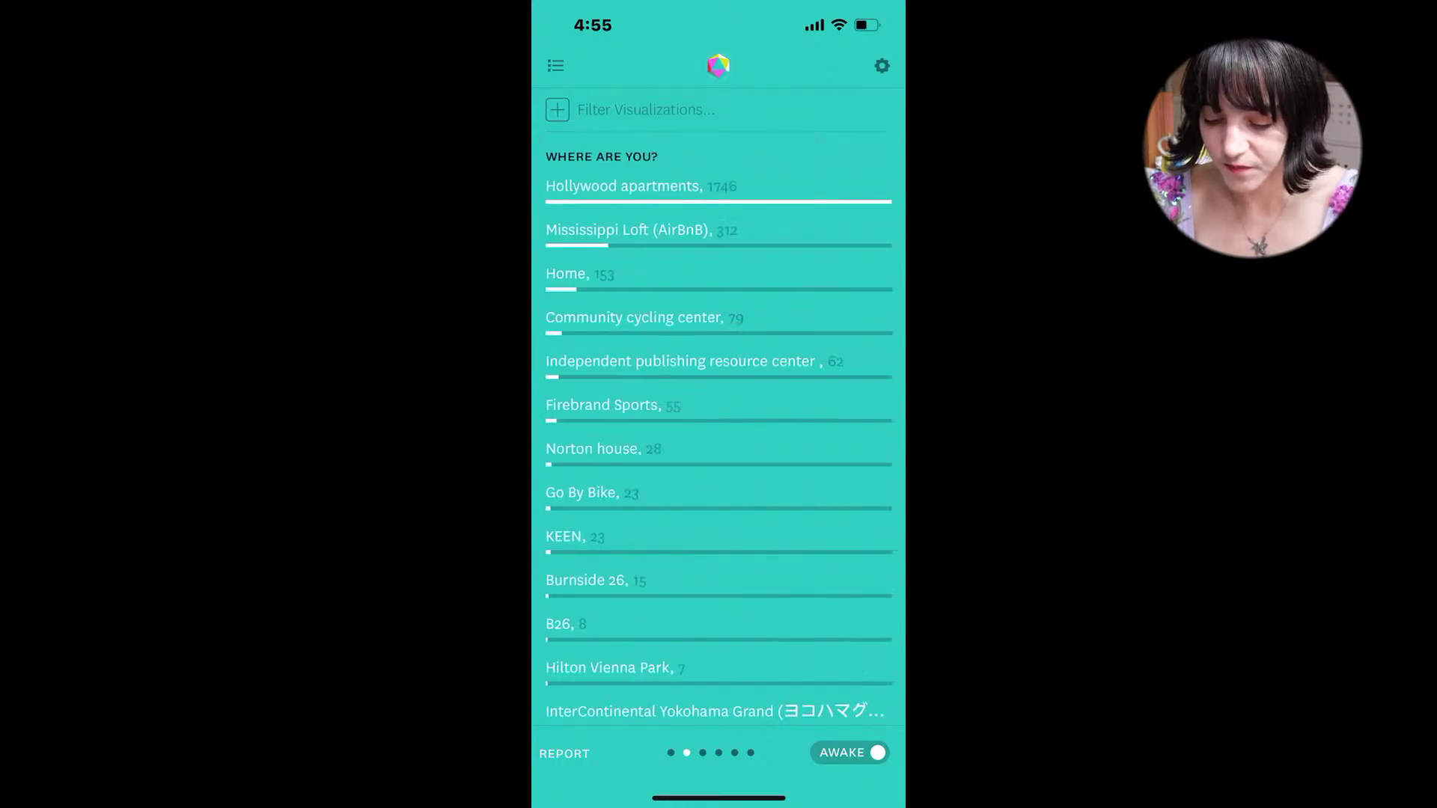
{"action": "scroll", "coordinate": [719, 419], "scroll_direction": "down", "scroll_amount": 15}
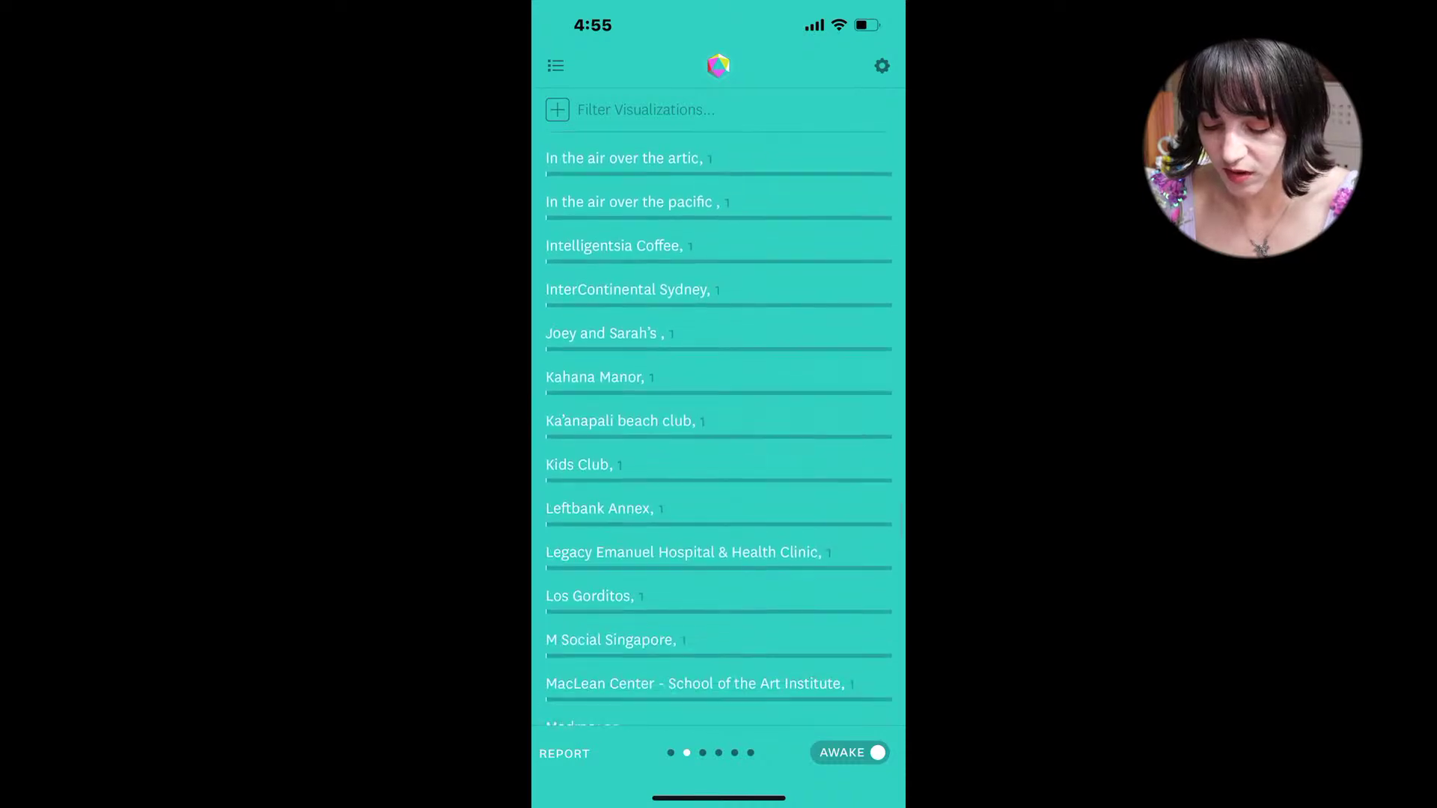
{"action": "scroll", "coordinate": [719, 419], "scroll_direction": "up", "scroll_amount": 1}
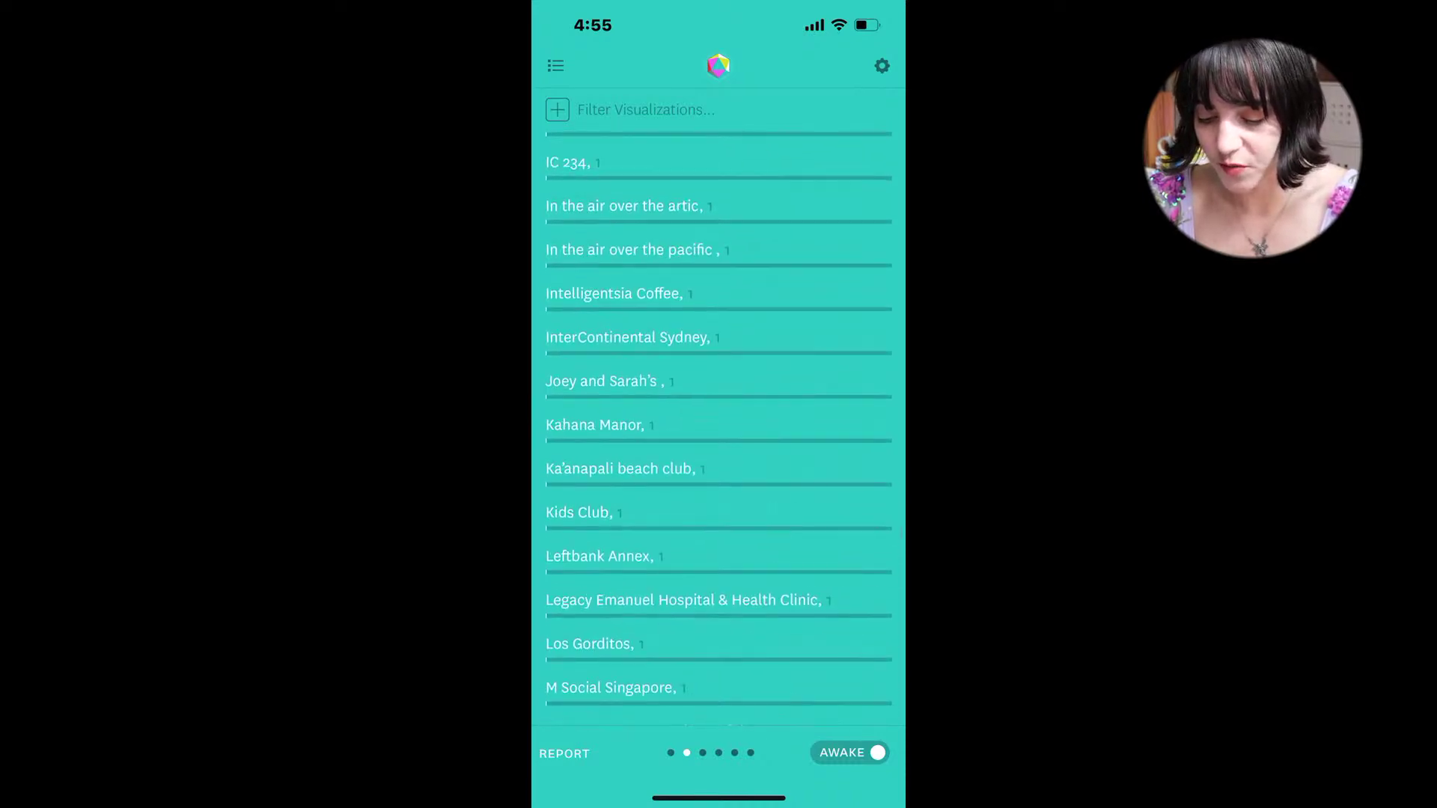
{"action": "scroll", "coordinate": [718, 419], "scroll_direction": "down", "scroll_amount": 10}
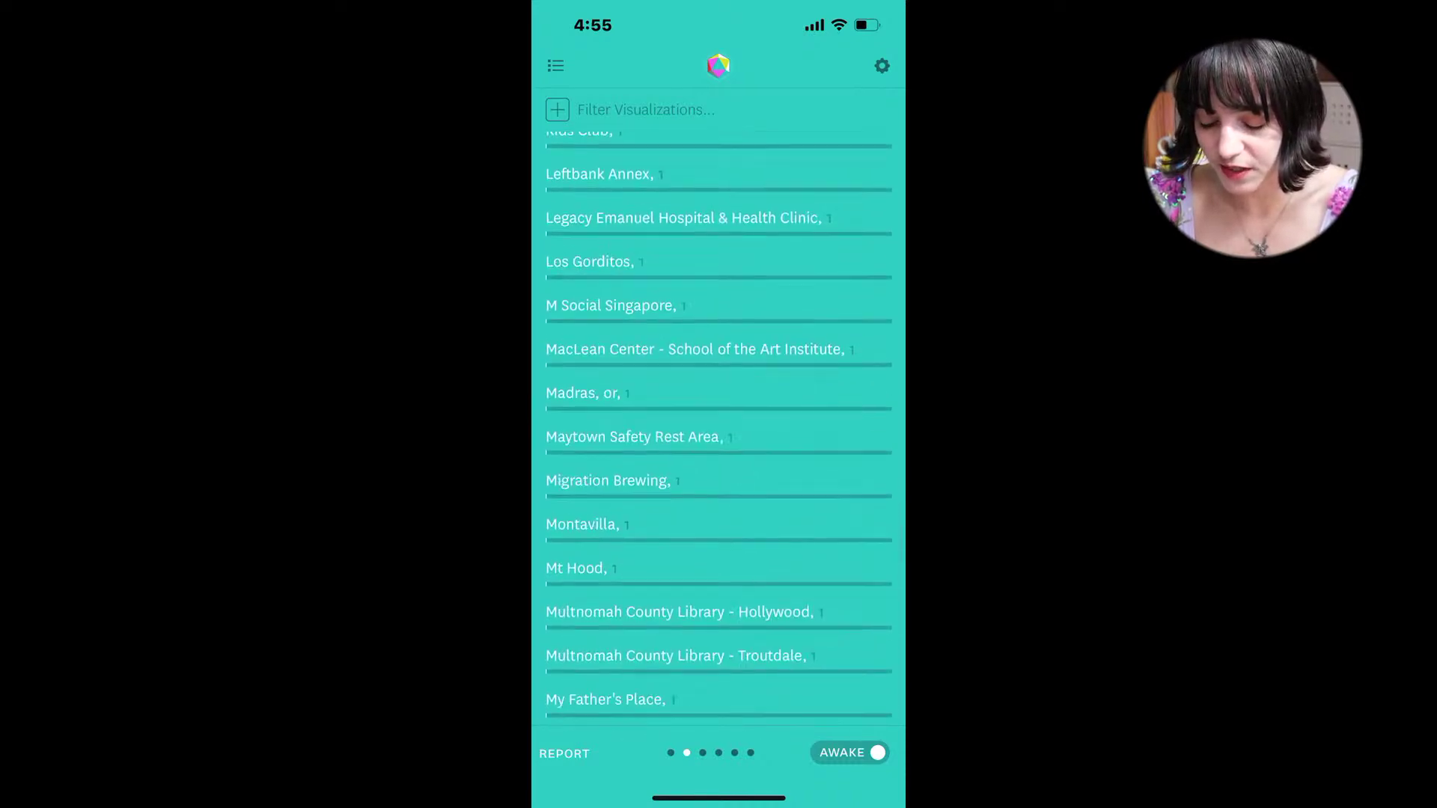
{"action": "scroll", "coordinate": [718, 419], "scroll_direction": "down", "scroll_amount": 10}
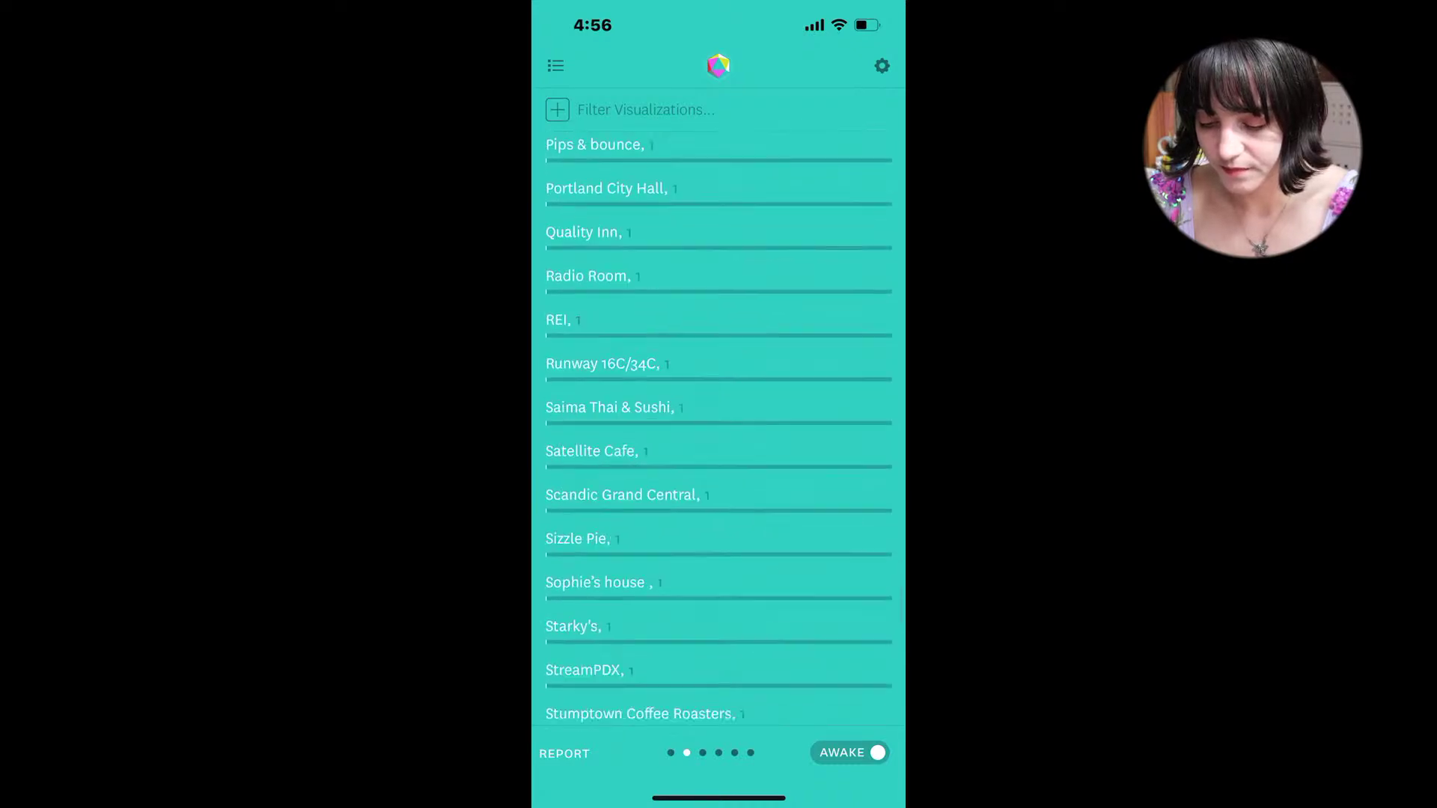
Step: Check the Ambient Audio categories in the visualization filters, and return to the filter list
{"action": "left_click", "coordinate": [632, 110]}
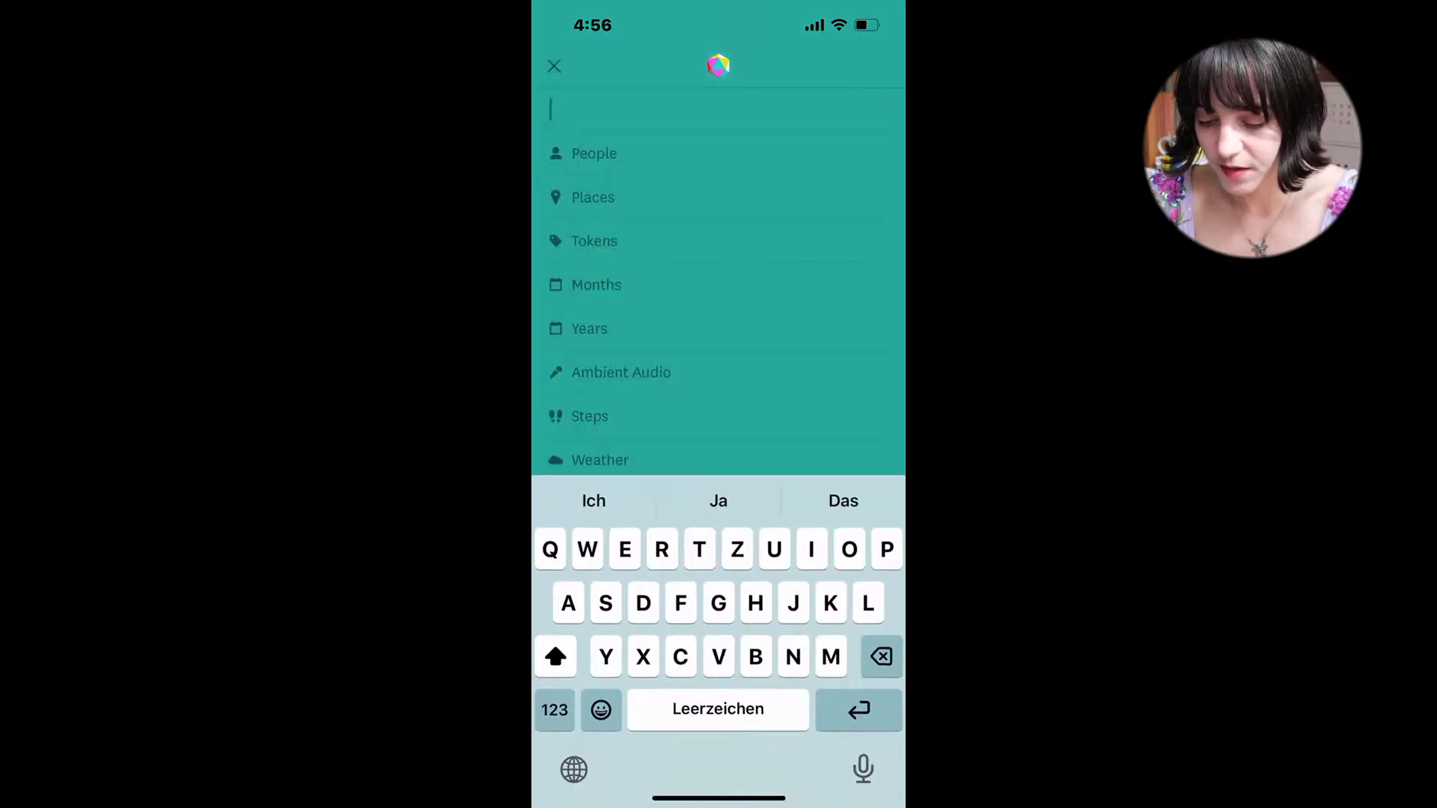
{"action": "left_click", "coordinate": [621, 373]}
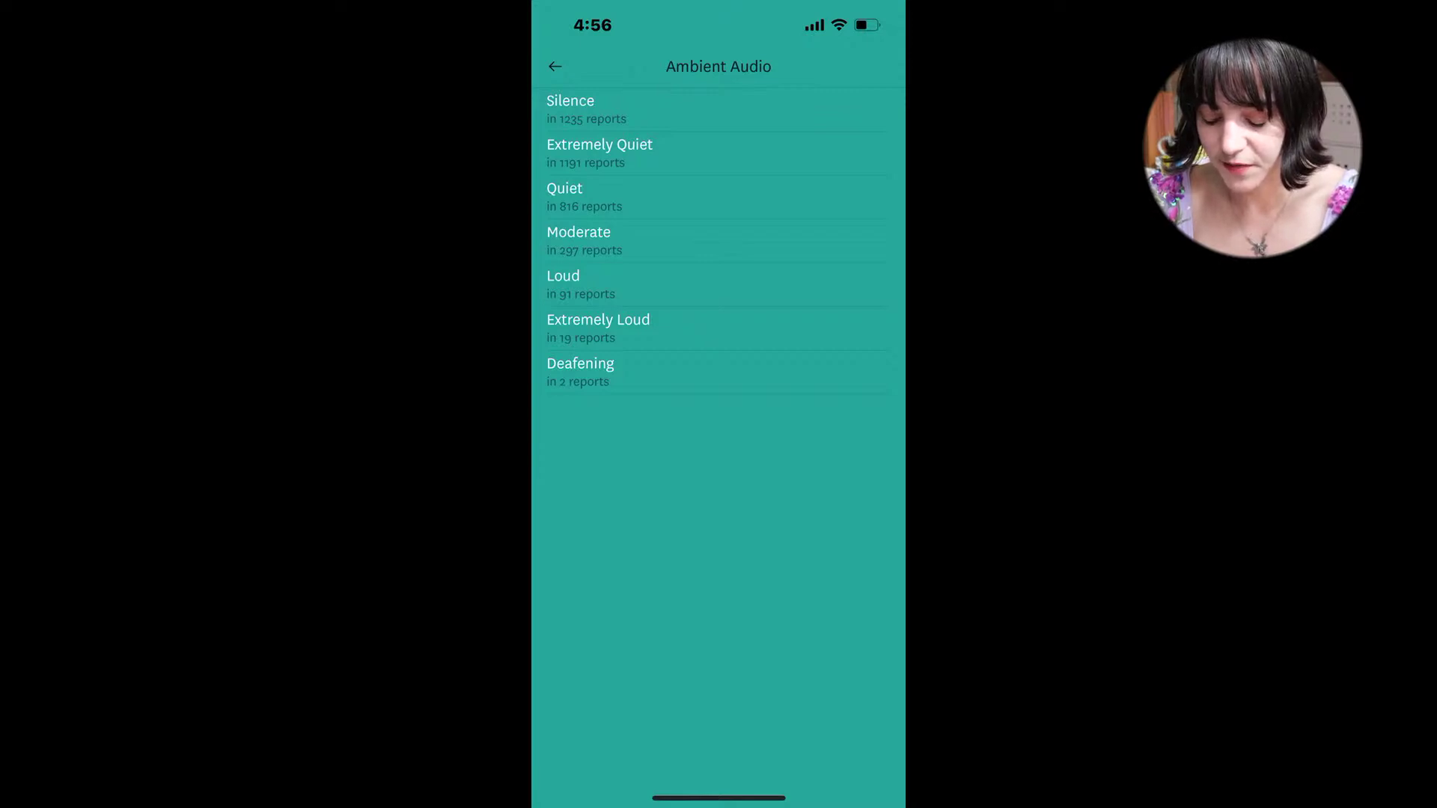
{"action": "left_click", "coordinate": [554, 66]}
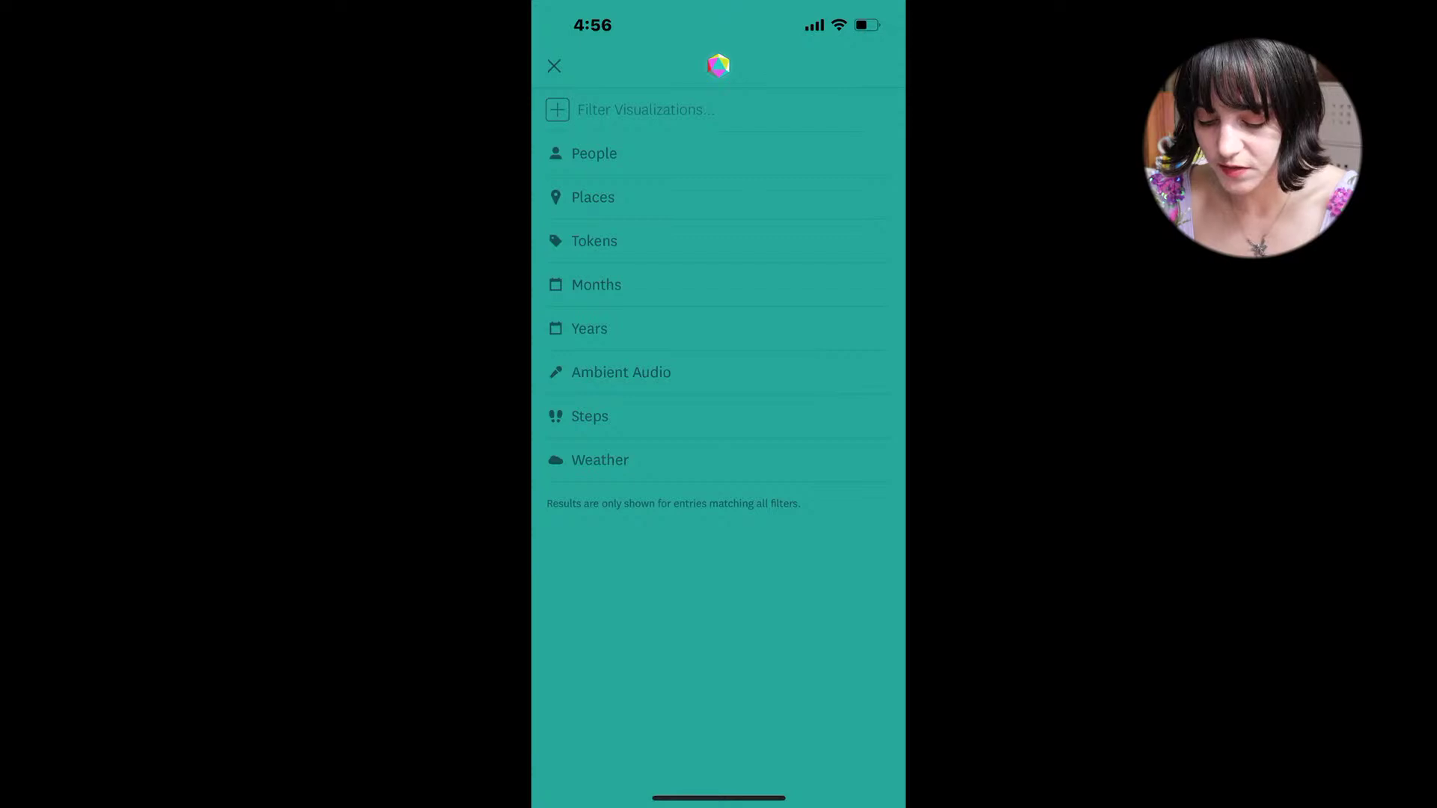
Step: Filter the visualizations by the month July 2024, and leave the Reporter app for the phone's home screen
{"action": "left_click", "coordinate": [597, 284]}
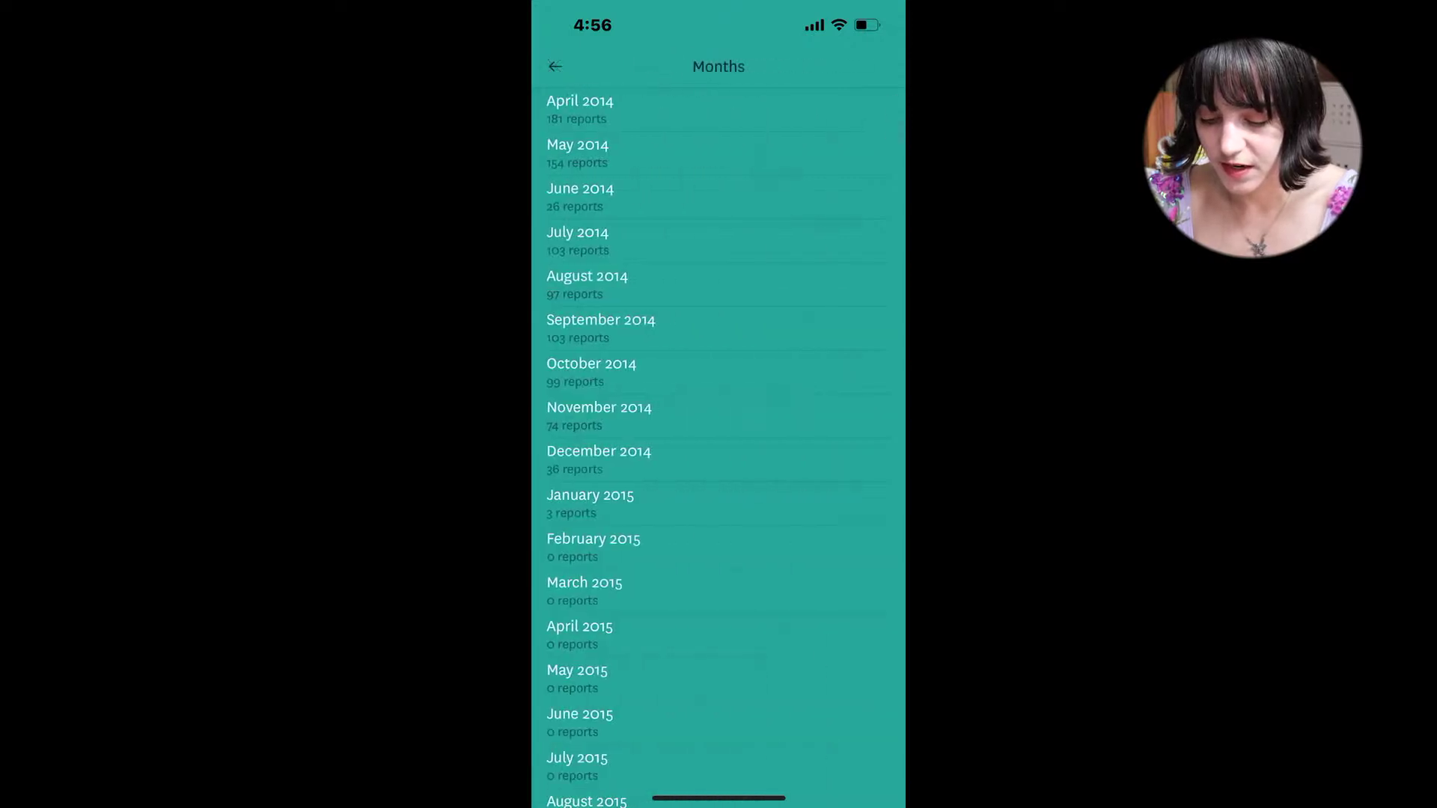
{"action": "scroll", "coordinate": [718, 449], "scroll_direction": "down", "scroll_amount": 20}
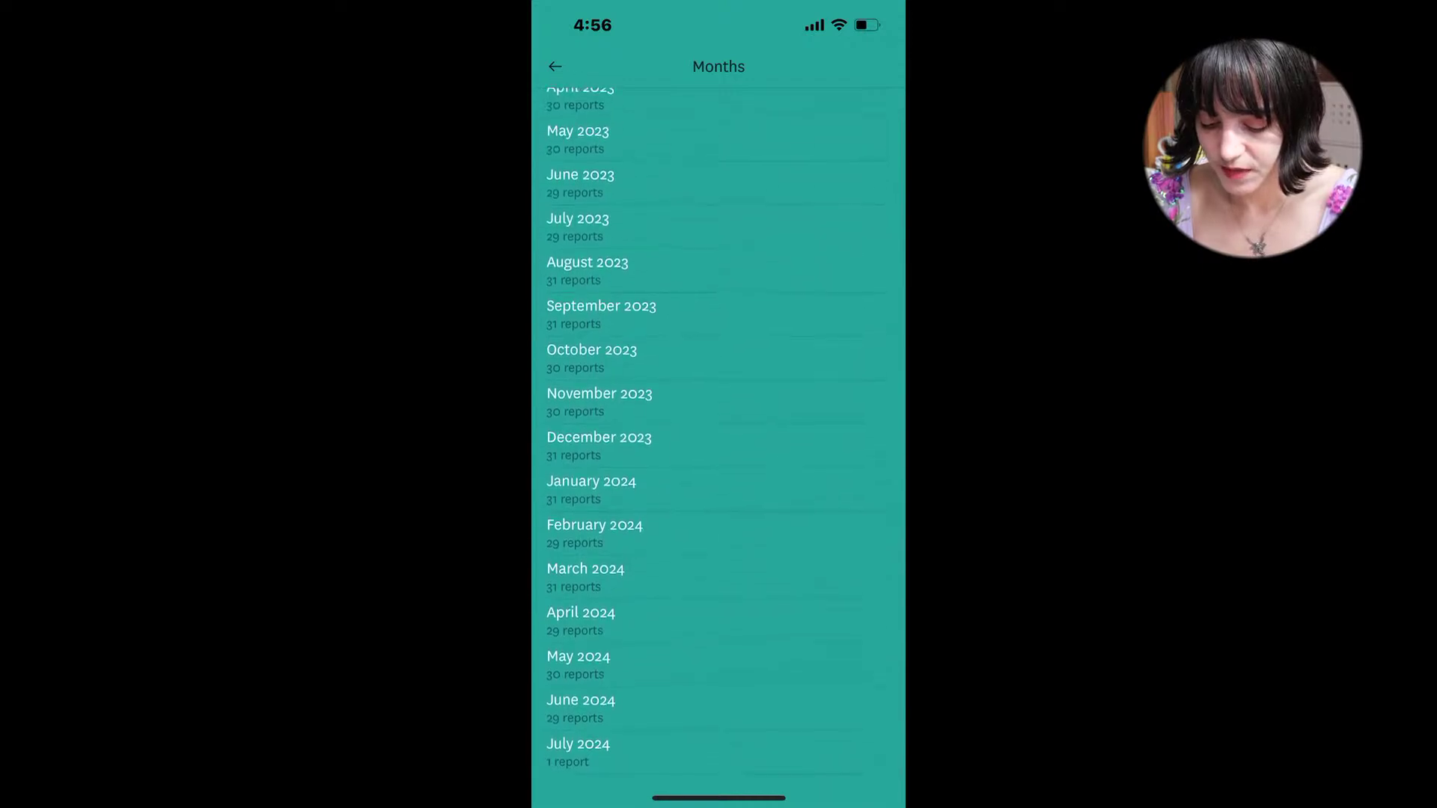
{"action": "left_click", "coordinate": [579, 752]}
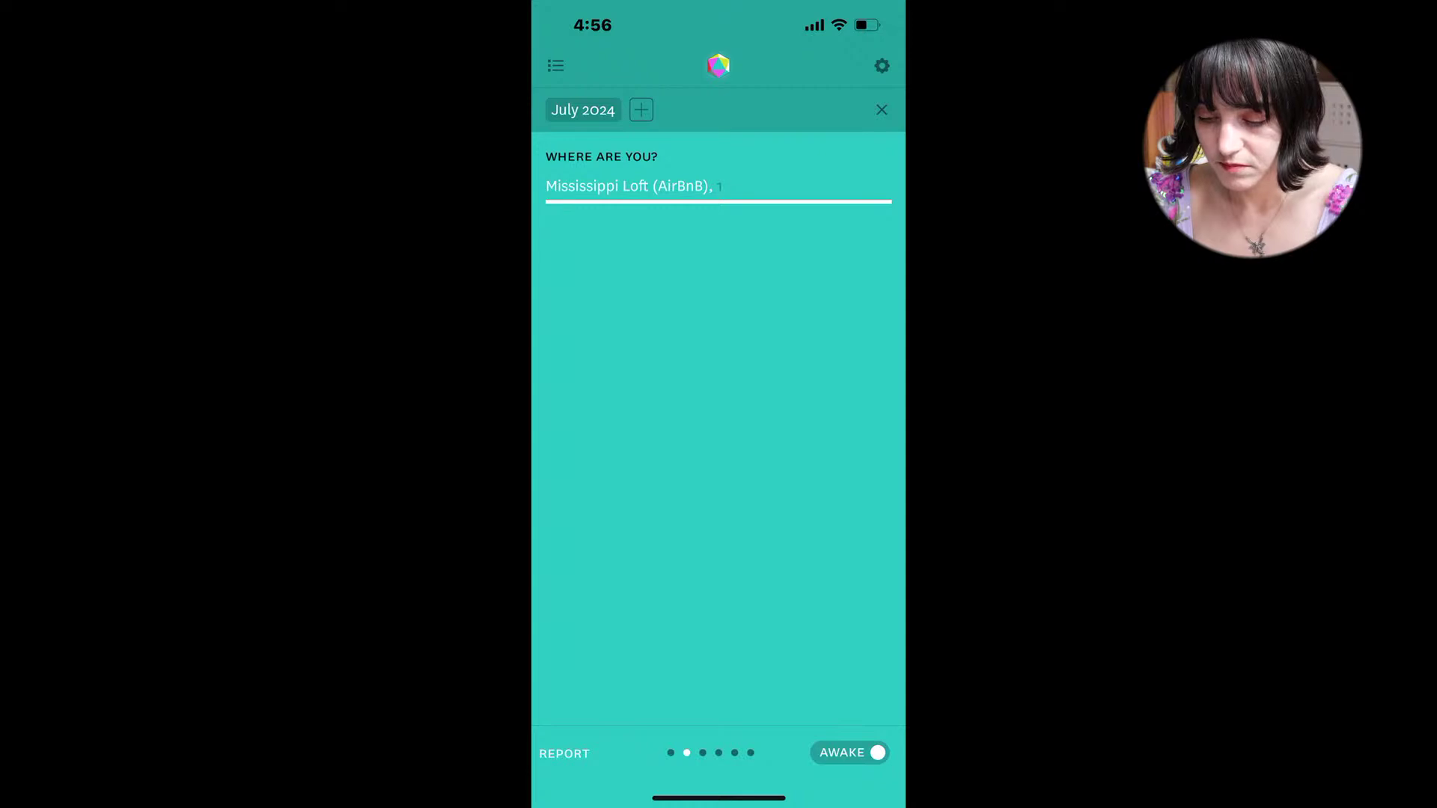
{"action": "left_click_drag", "start_coordinate": [719, 798], "coordinate": [718, 478]}
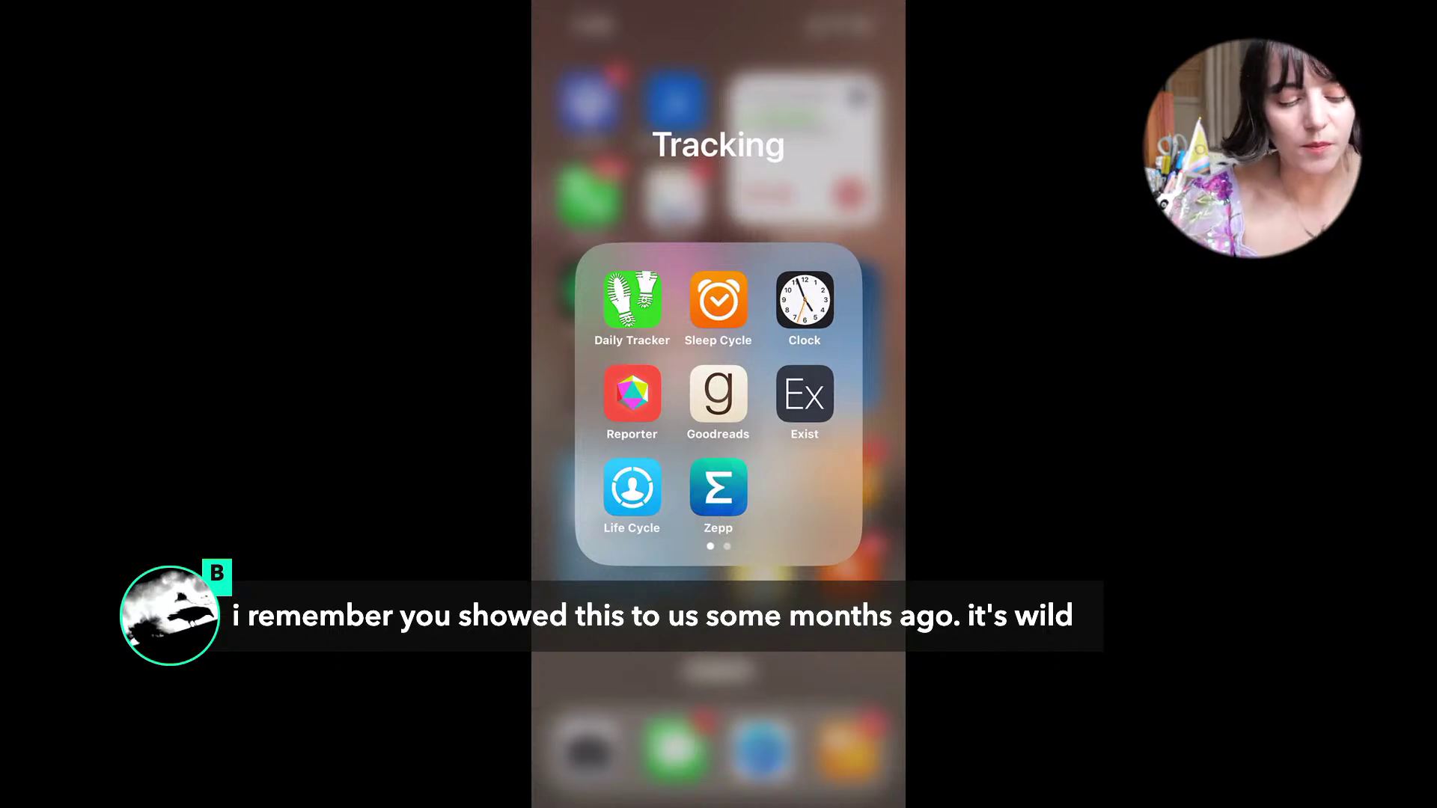
Step: Check the phone's AirPlay speakers and TVs in Control Center, and open its Screen Mirroring controls
{"action": "left_click_drag", "start_coordinate": [846, 6], "coordinate": [838, 299]}
{"action": "left_click", "coordinate": [825, 160]}
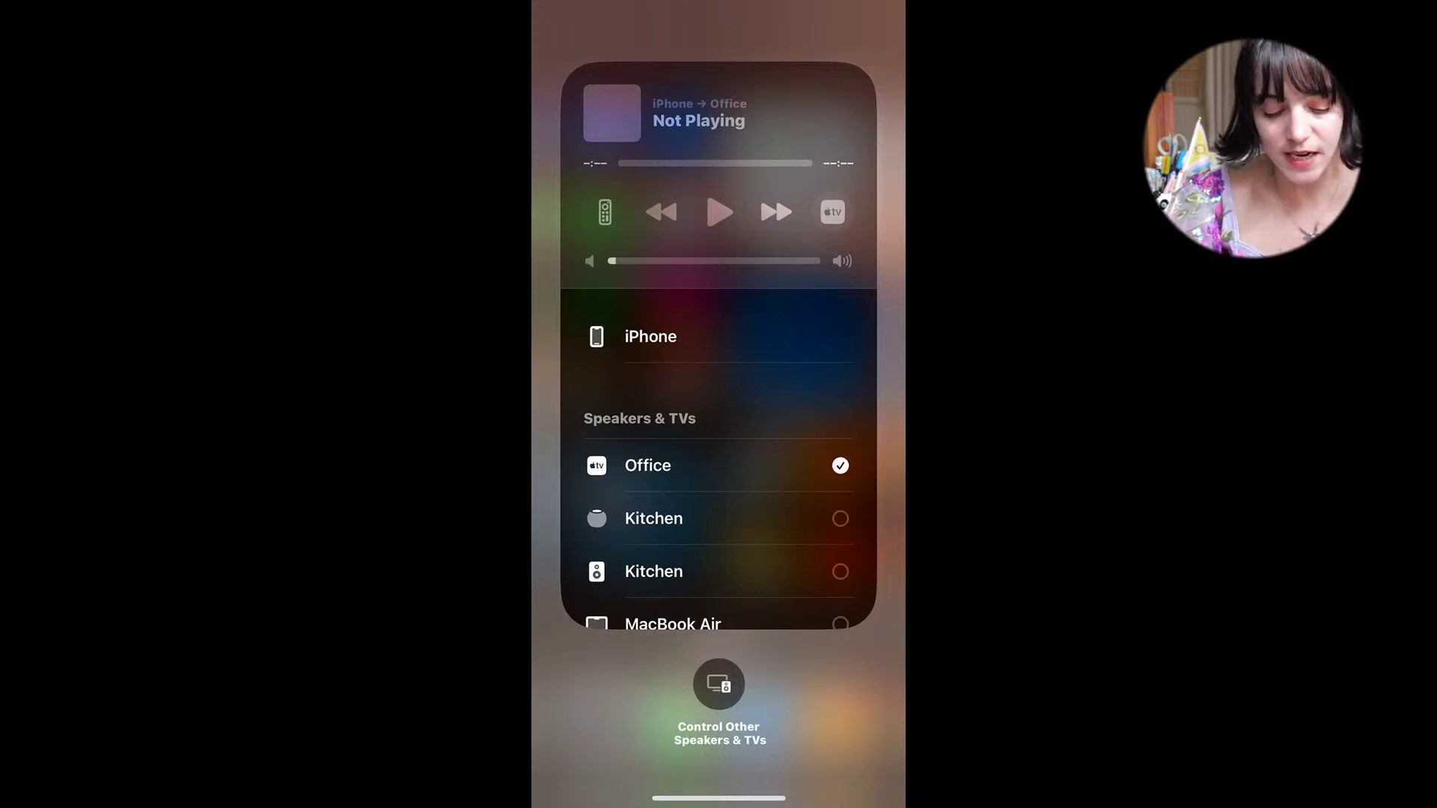
{"action": "scroll", "coordinate": [719, 479], "scroll_direction": "down", "scroll_amount": 3}
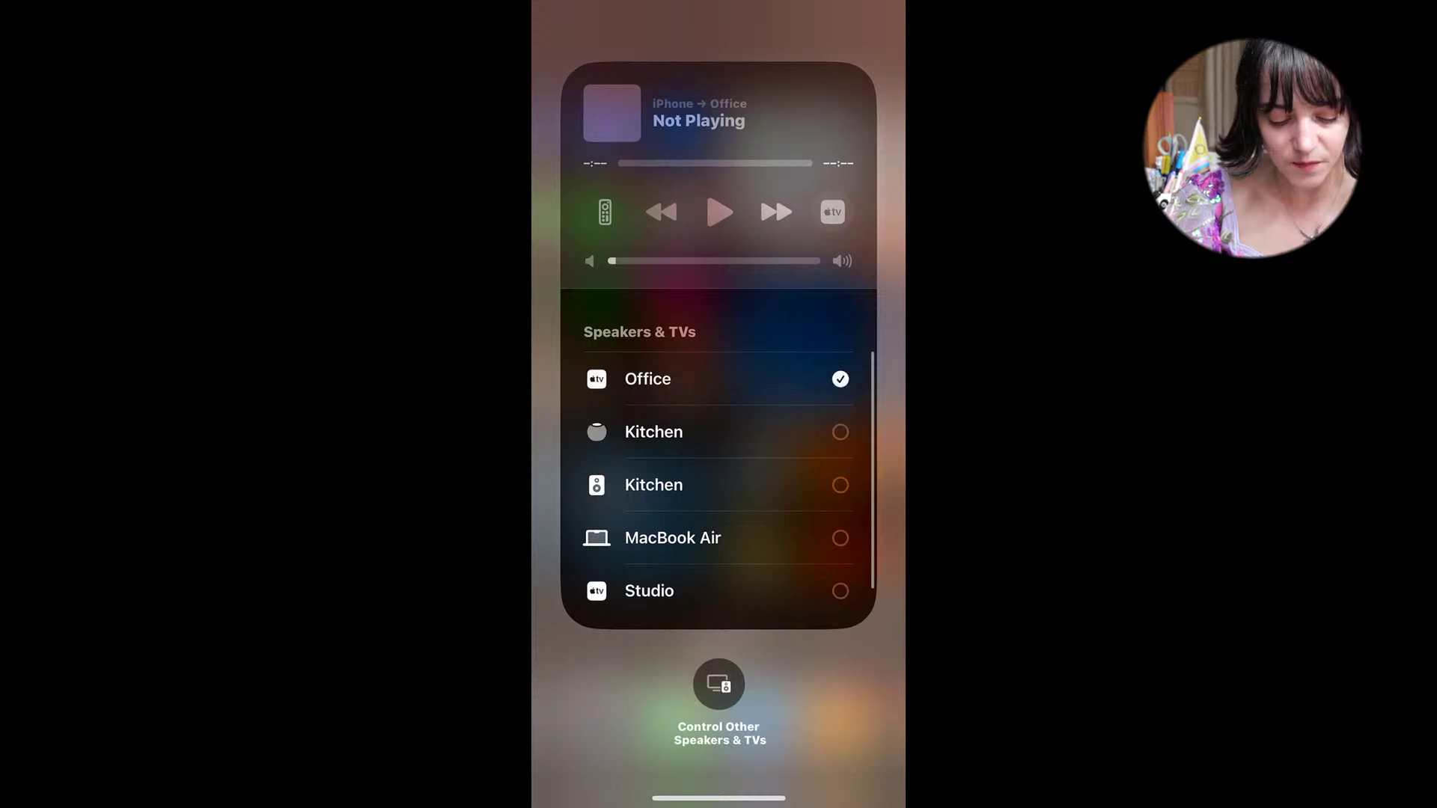
{"action": "left_click", "coordinate": [718, 684]}
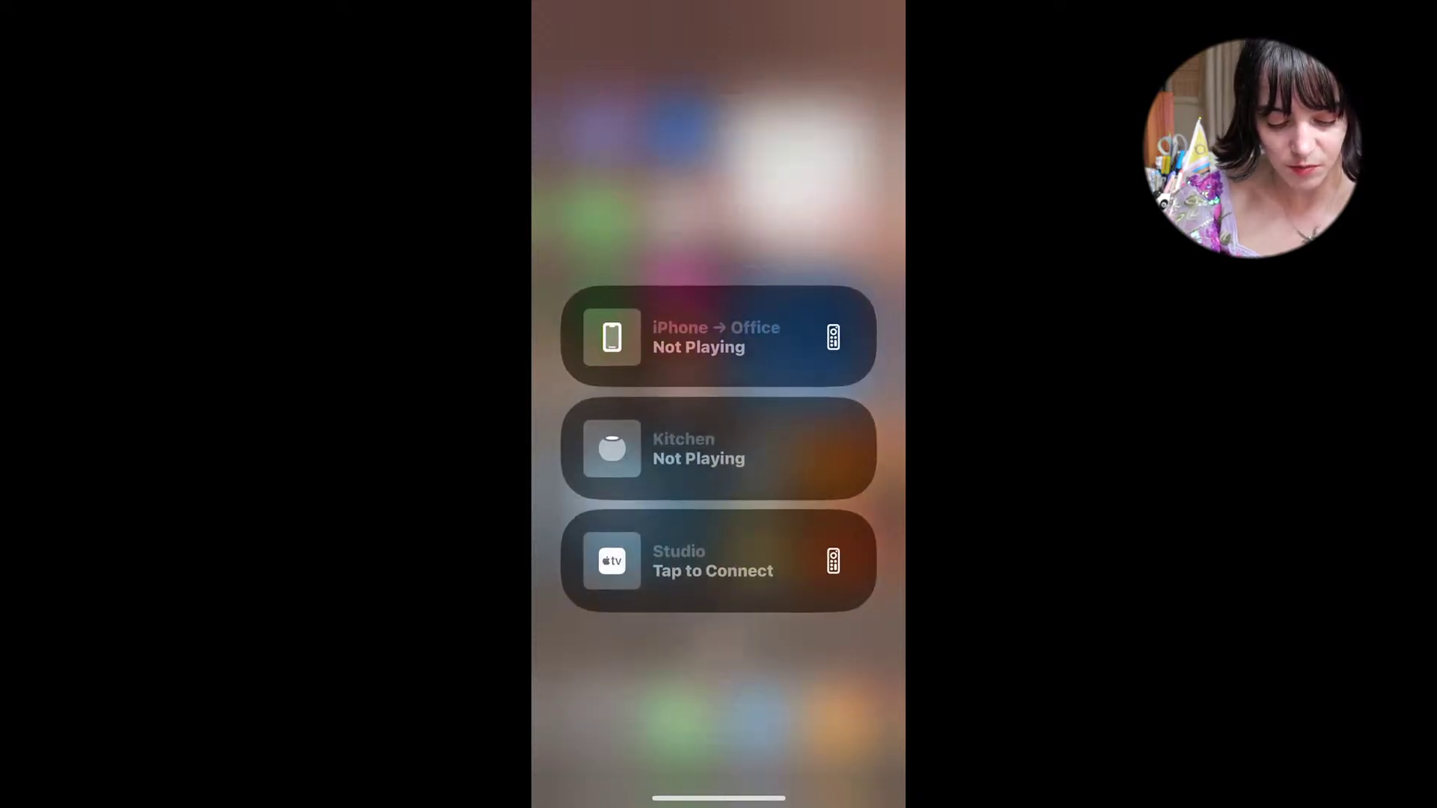
{"action": "left_click", "coordinate": [719, 336]}
{"action": "left_click", "coordinate": [719, 53]}
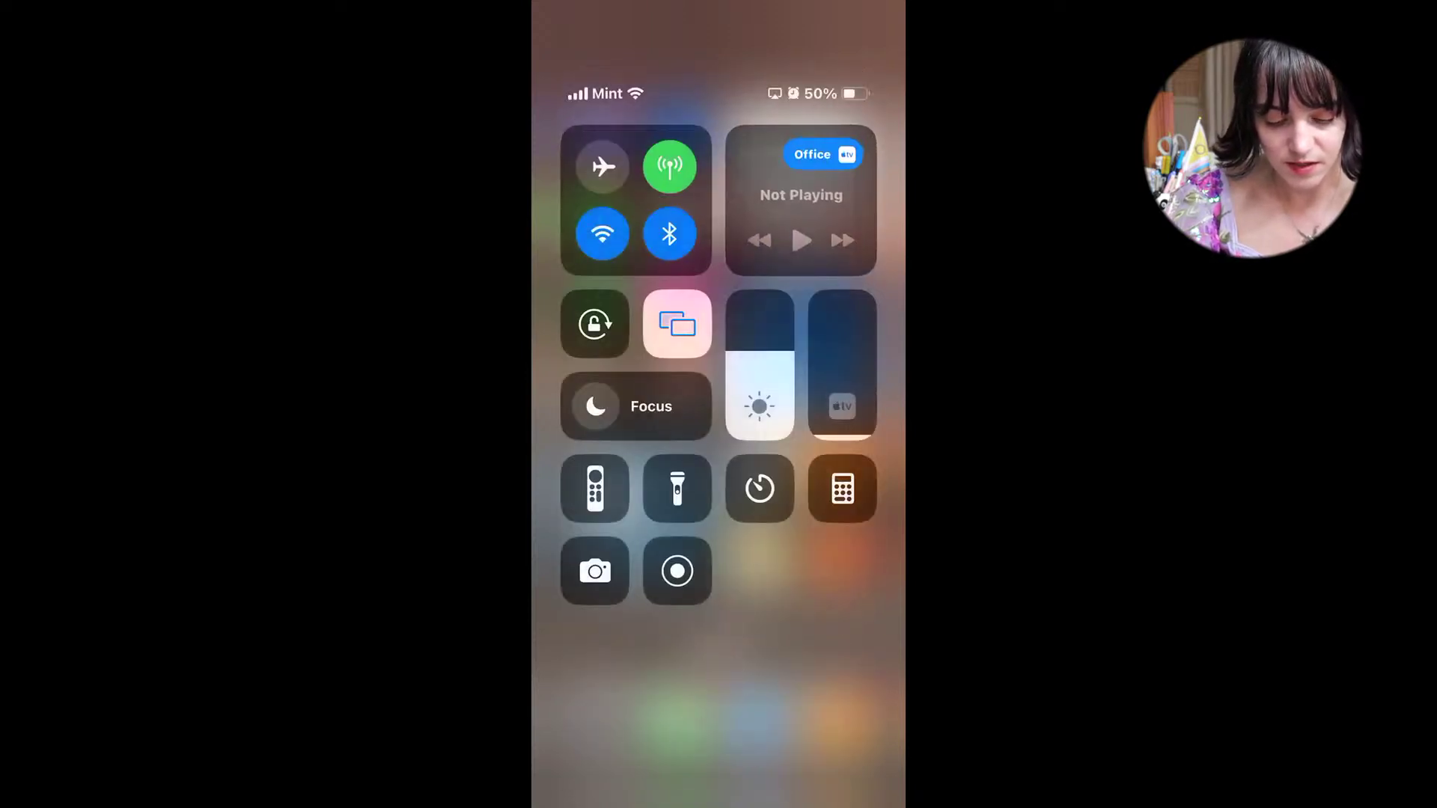
{"action": "left_click", "coordinate": [825, 152]}
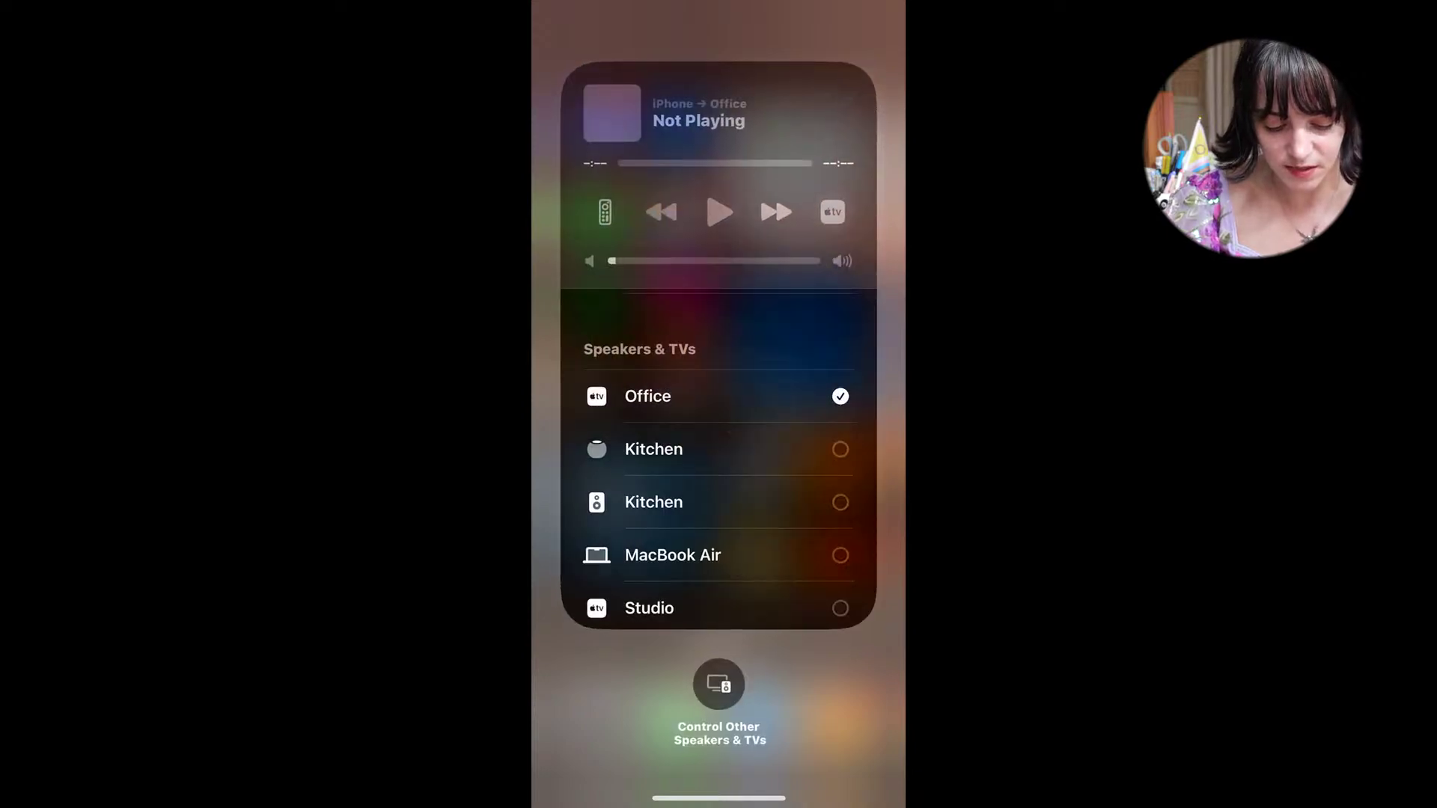
{"action": "left_click", "coordinate": [718, 396]}
{"action": "left_click", "coordinate": [718, 34]}
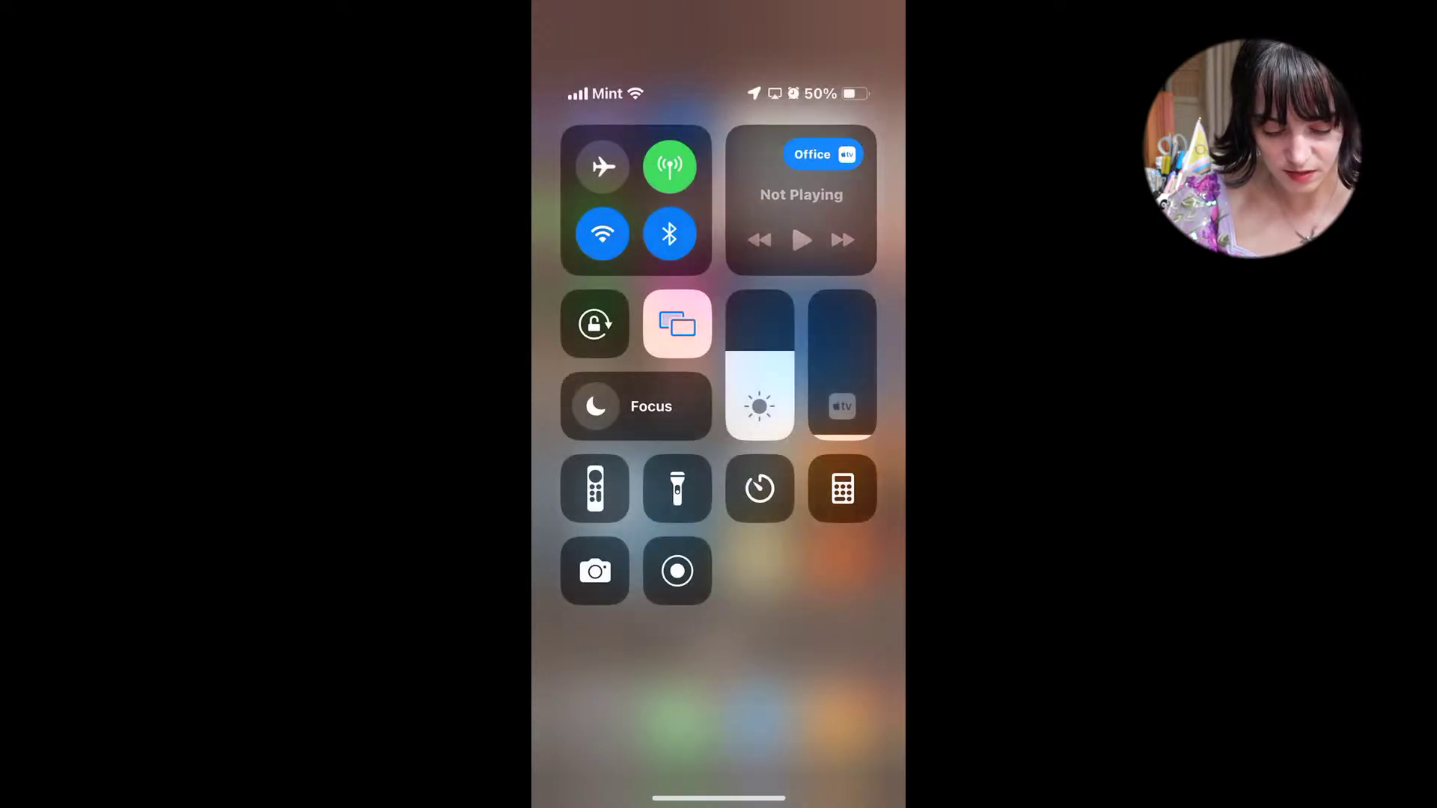
{"action": "left_click", "coordinate": [677, 323]}
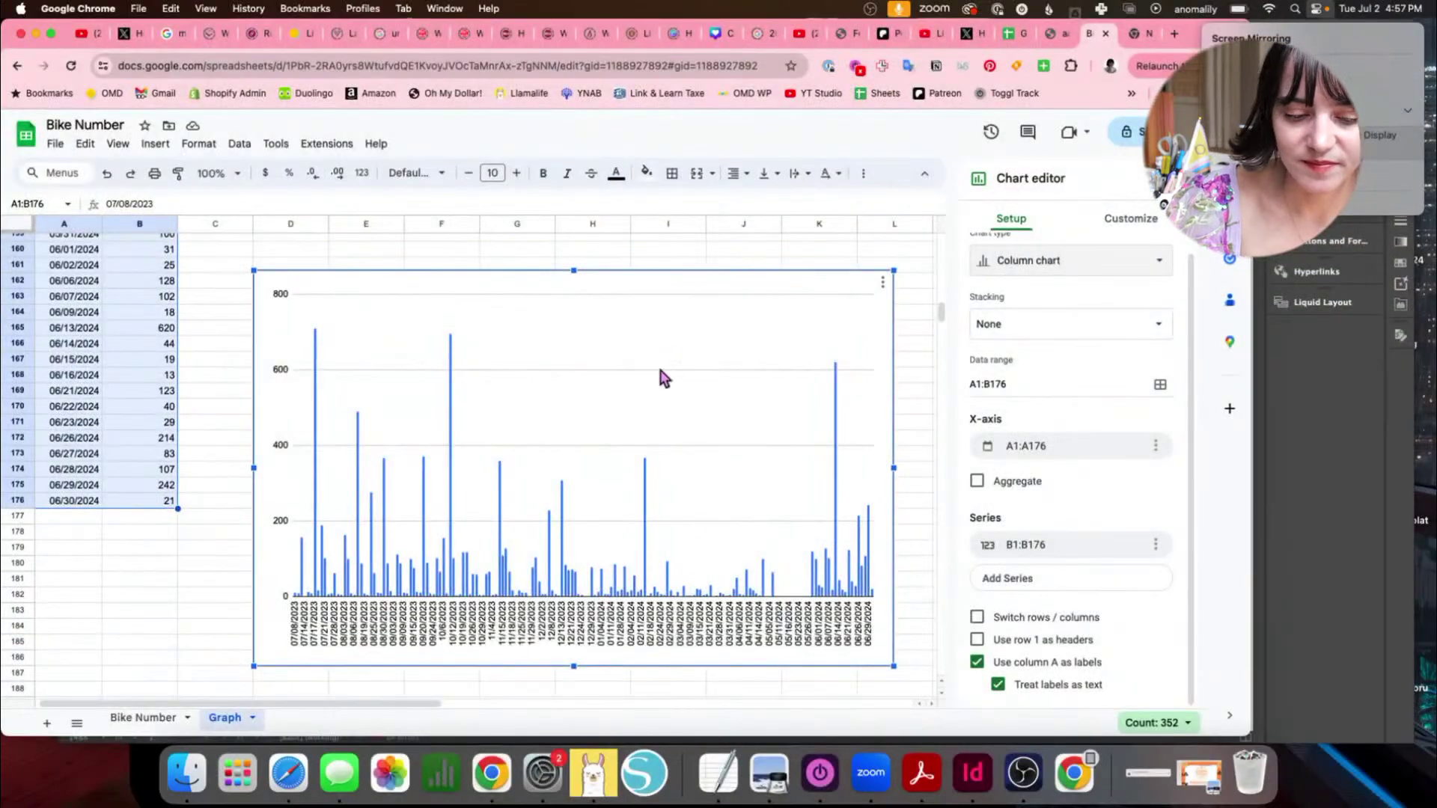
Step: Try Courier New for the column chart's horizontal axis labels, settle on Arial as the label font, and close the chart editor
{"action": "left_click", "coordinate": [672, 446]}
{"action": "left_click", "coordinate": [687, 616]}
{"action": "scroll", "coordinate": [1030, 565], "scroll_direction": "down", "scroll_amount": 1}
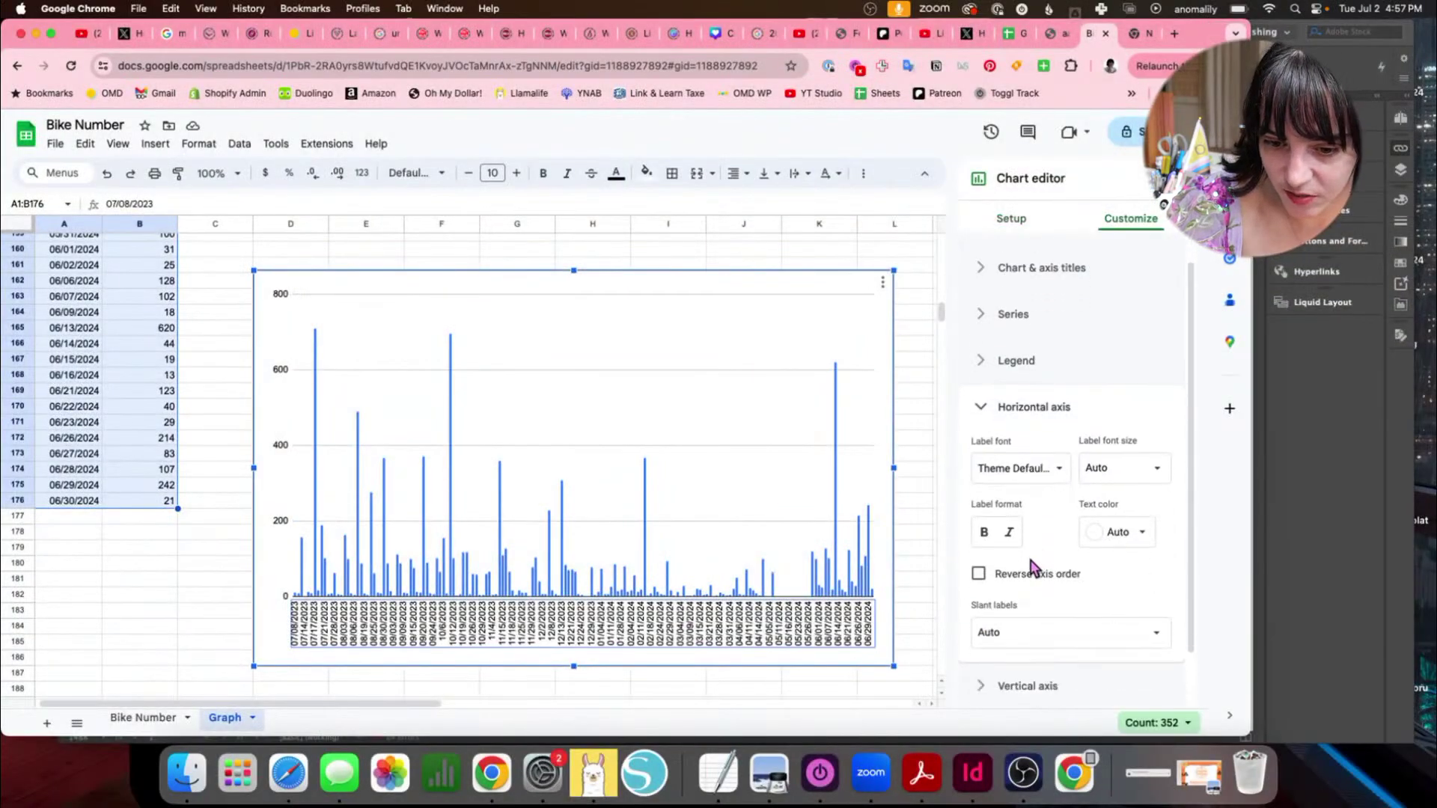
{"action": "left_click", "coordinate": [1056, 468]}
{"action": "scroll", "coordinate": [1054, 632], "scroll_direction": "down", "scroll_amount": 1}
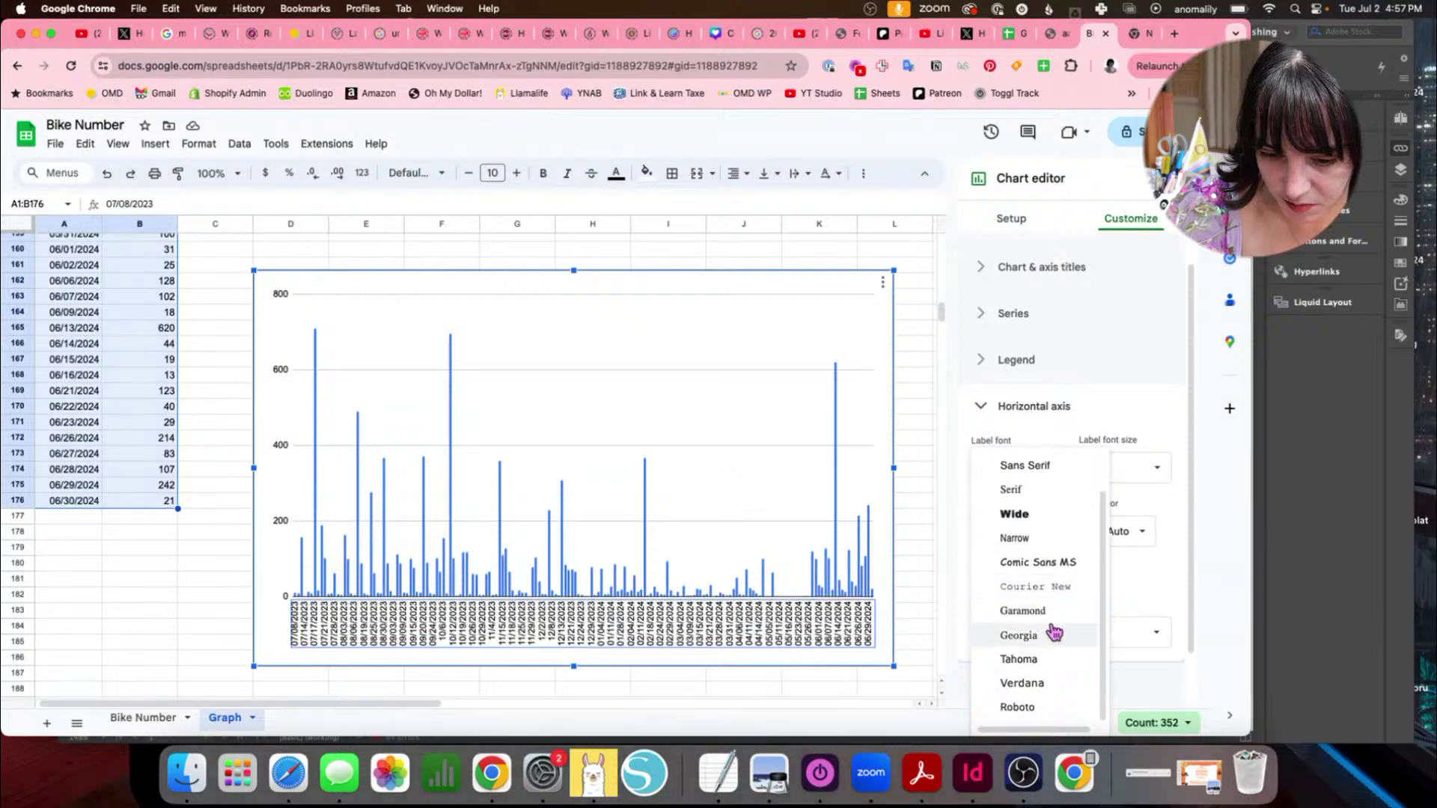
{"action": "left_click", "coordinate": [1057, 586]}
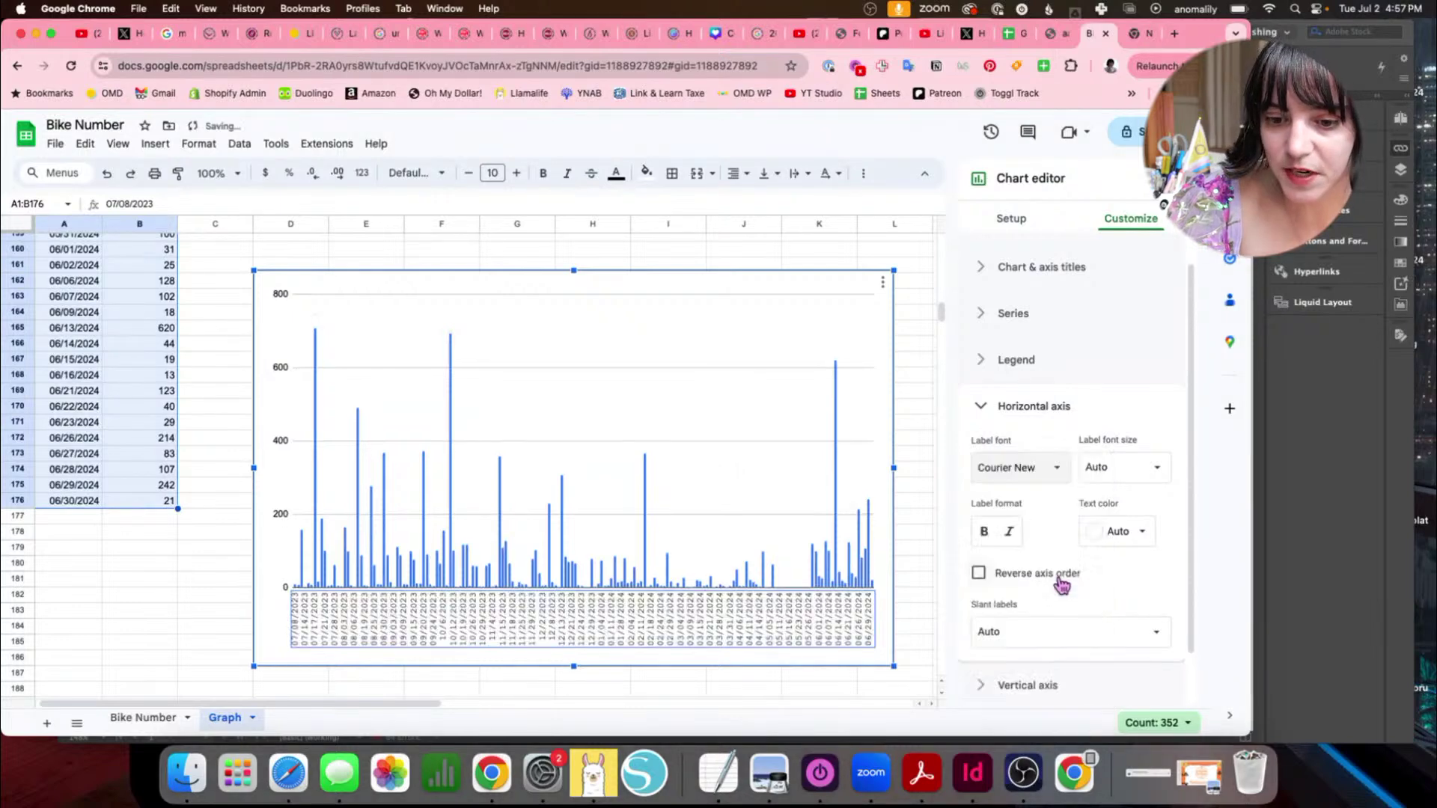
{"action": "left_click", "coordinate": [1053, 470]}
{"action": "left_click", "coordinate": [1058, 319]}
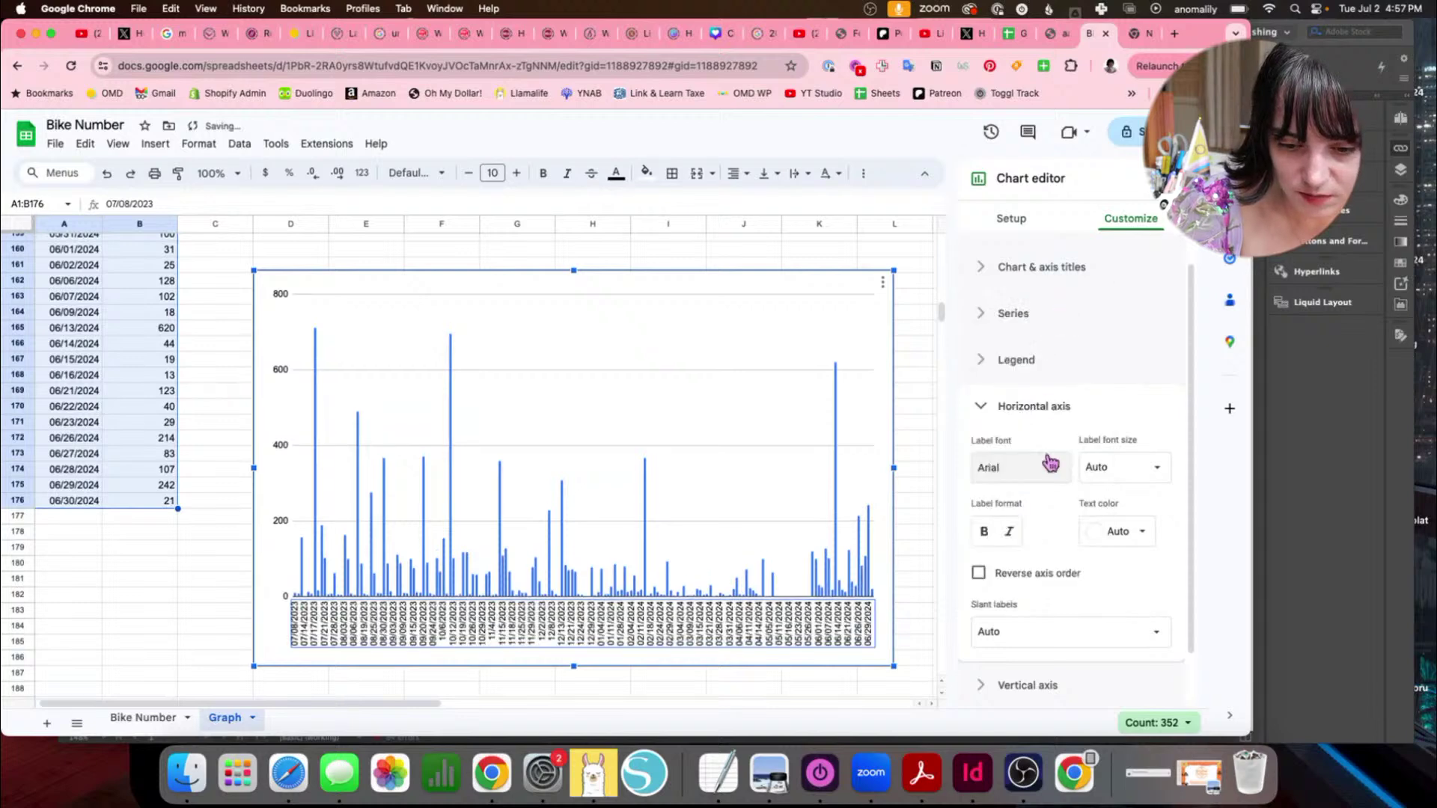
{"action": "left_click", "coordinate": [910, 423]}
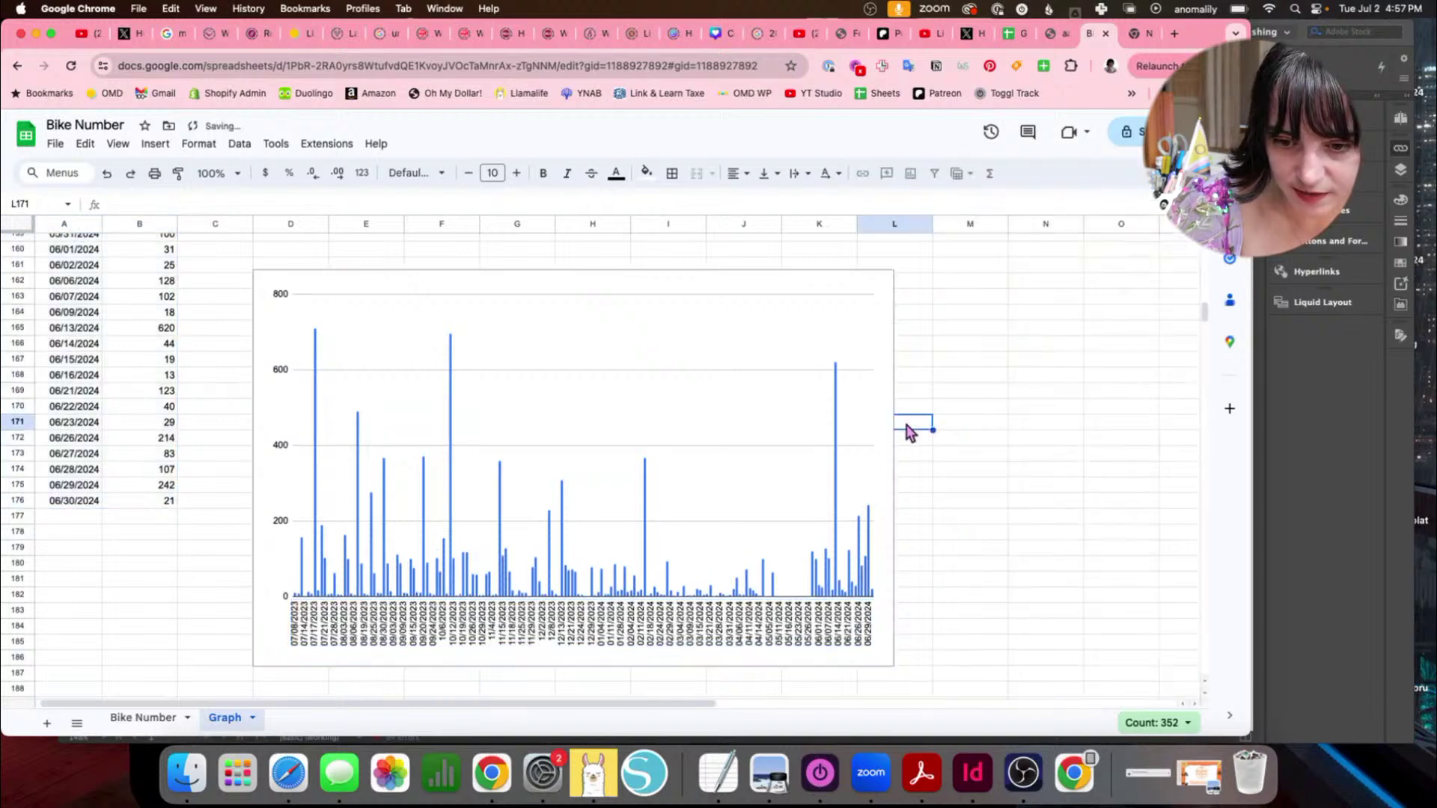
Step: Search Google for "excel for mac" in a new browser tab
{"action": "left_click", "coordinate": [1169, 37]}
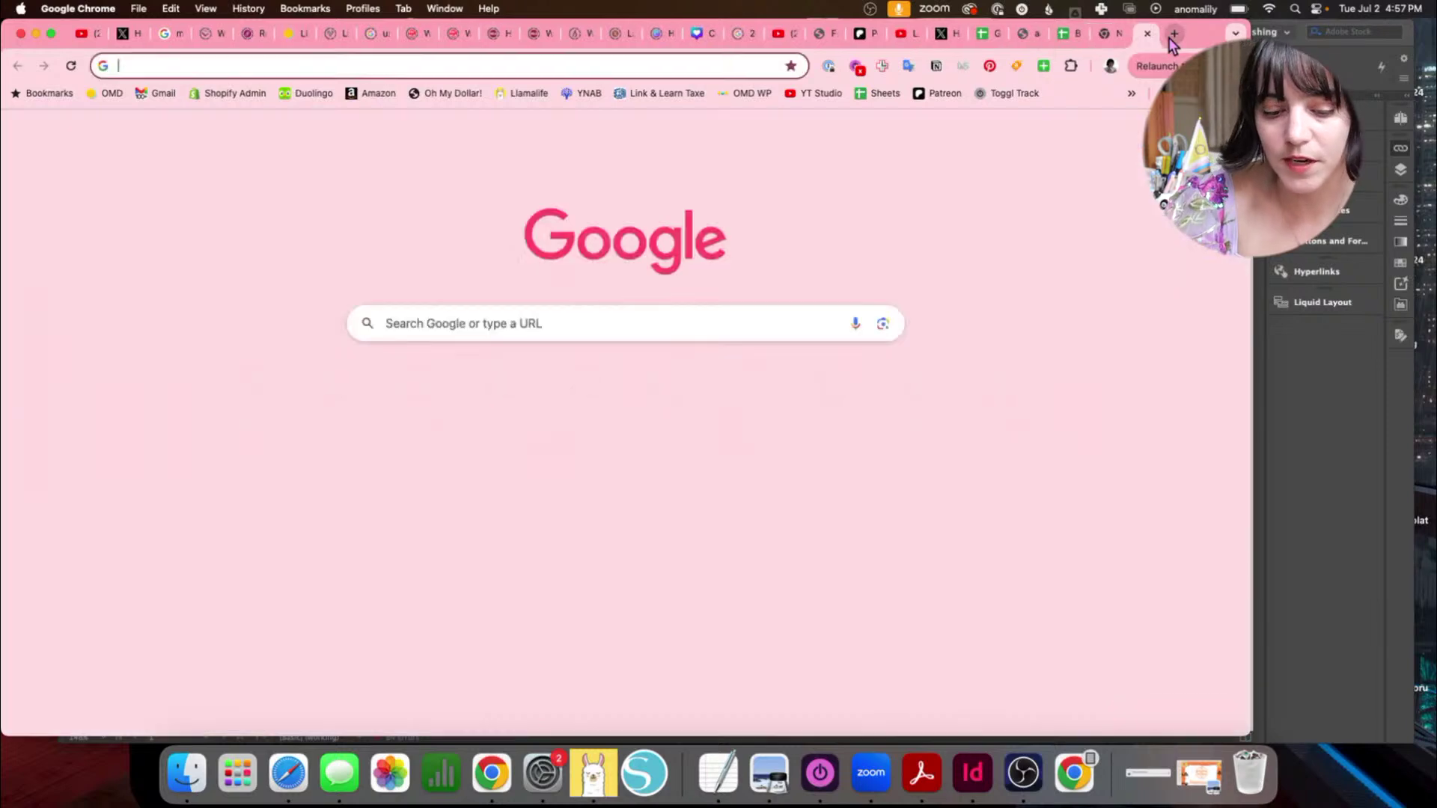
{"action": "type", "text": "excel f"}
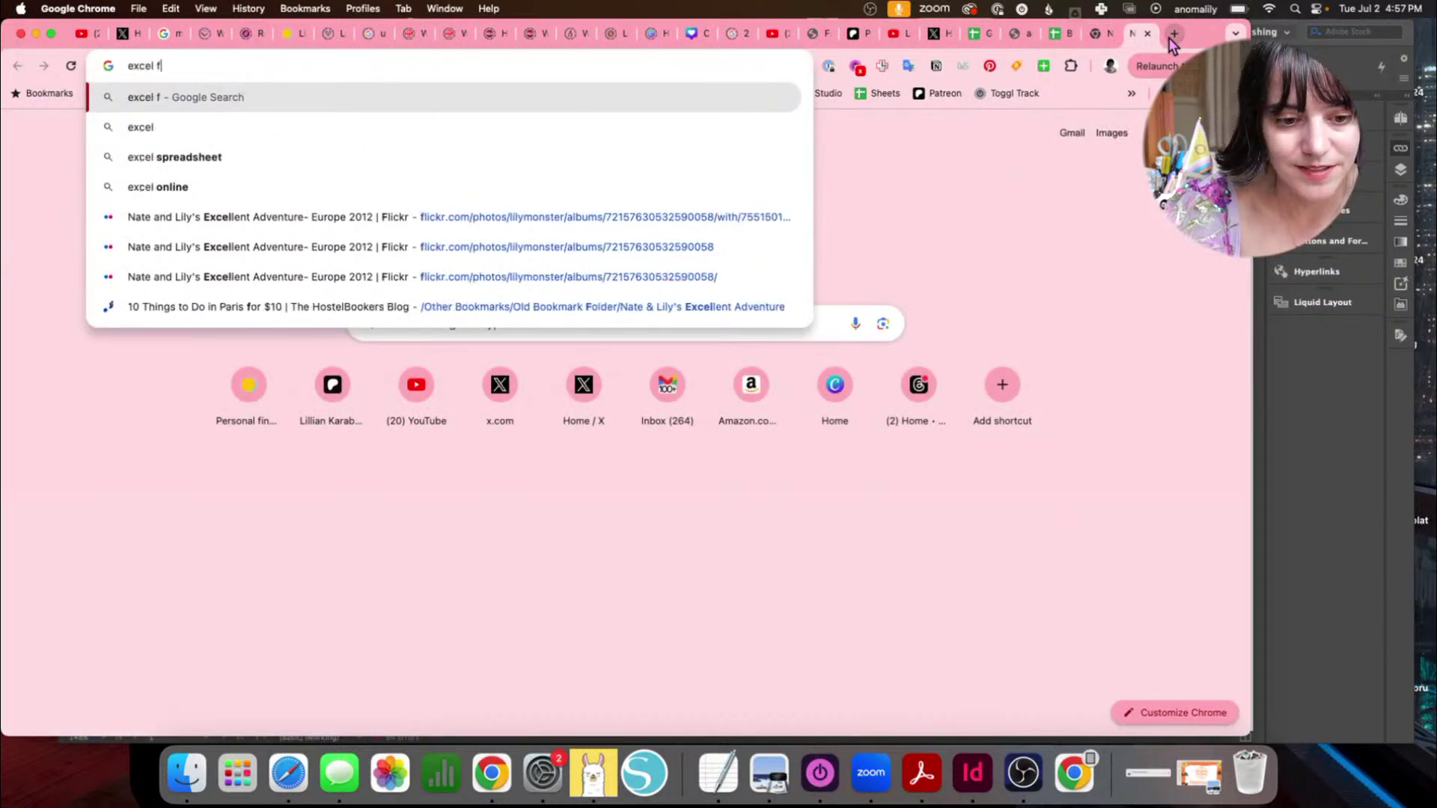
{"action": "type", "text": "or mac"}
{"action": "key", "text": "Return"}
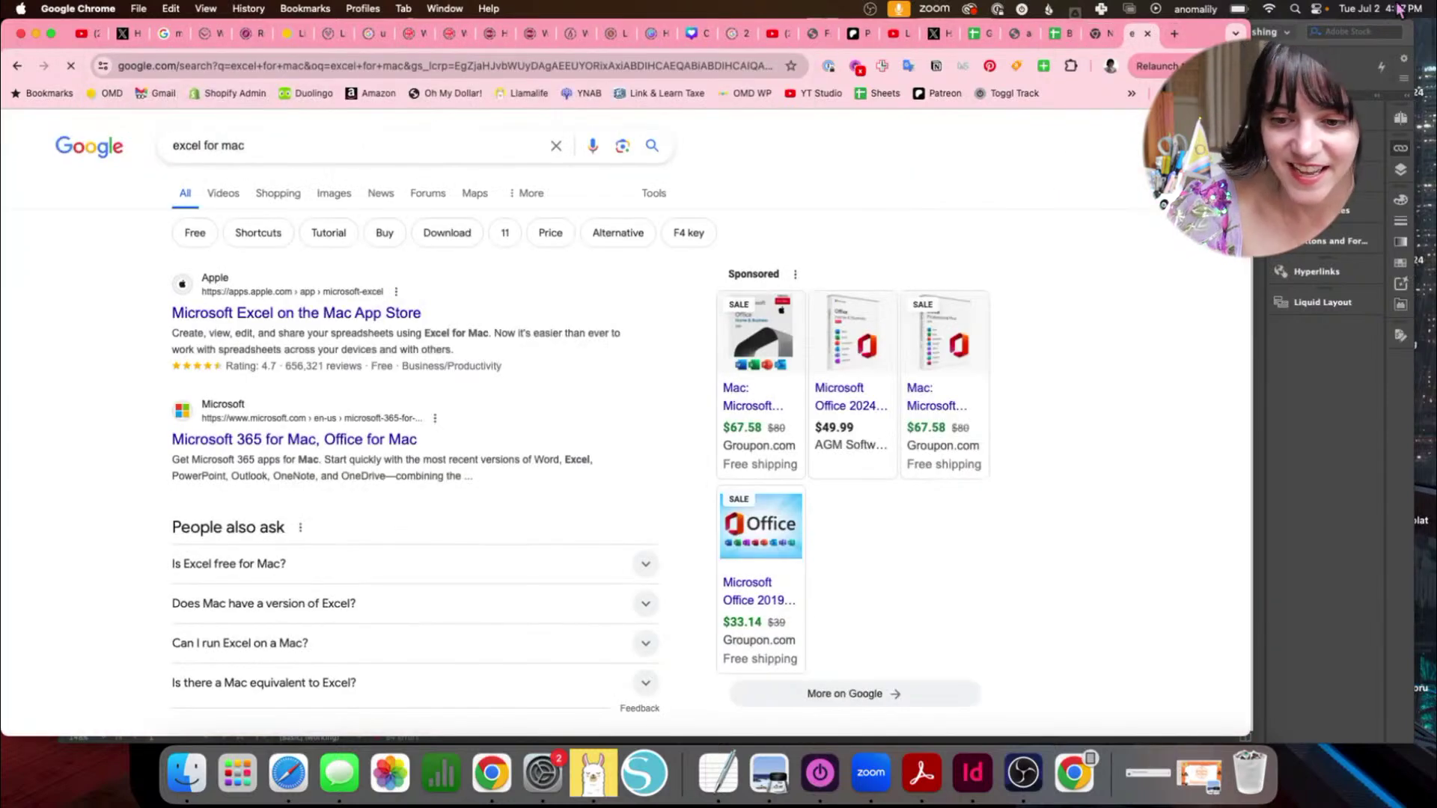
Step: Find Microsoft Excel among the Mac's installed applications and launch it
{"action": "key", "text": "super+space"}
{"action": "type", "text": "ex"}
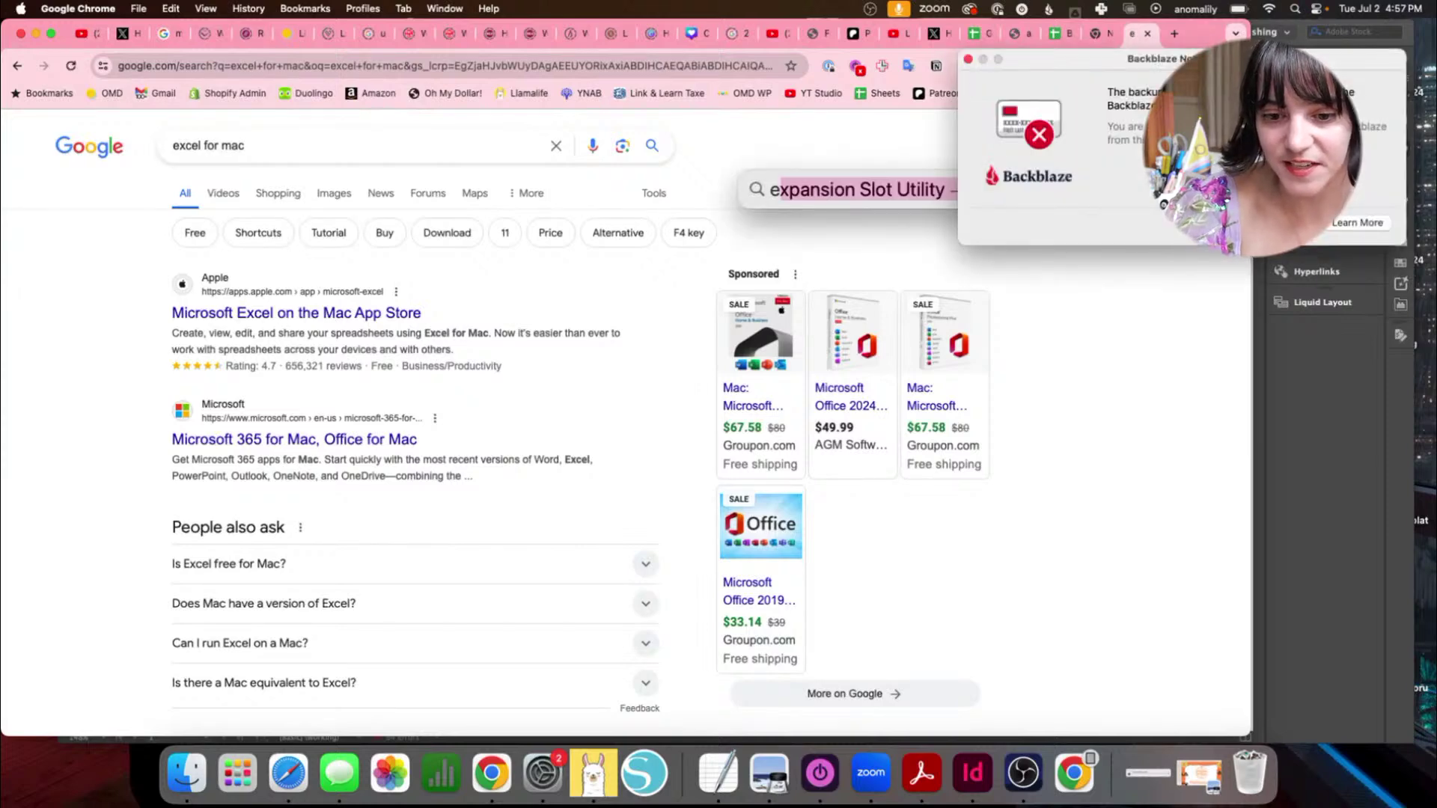
{"action": "type", "text": "cel"}
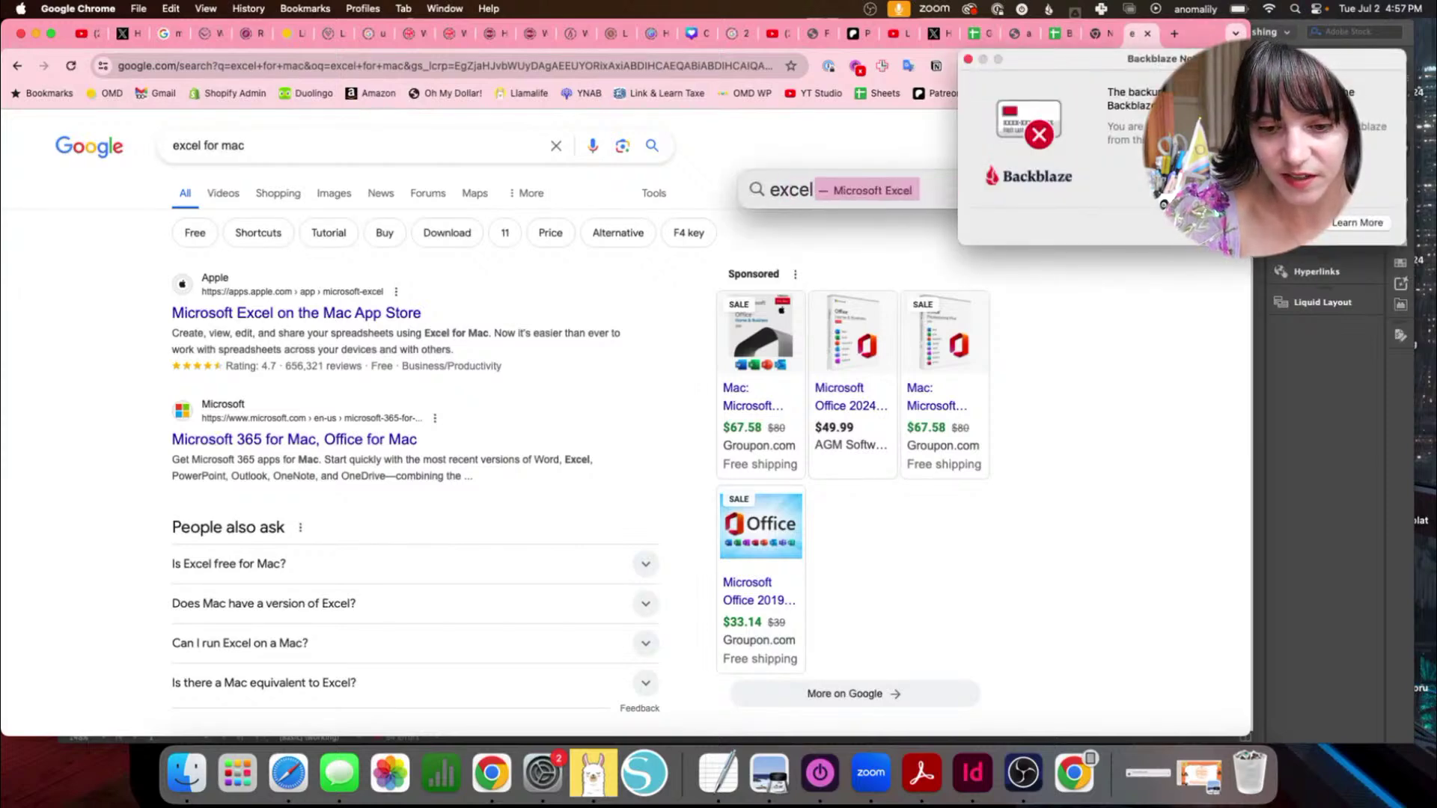
{"action": "key", "text": "Return"}
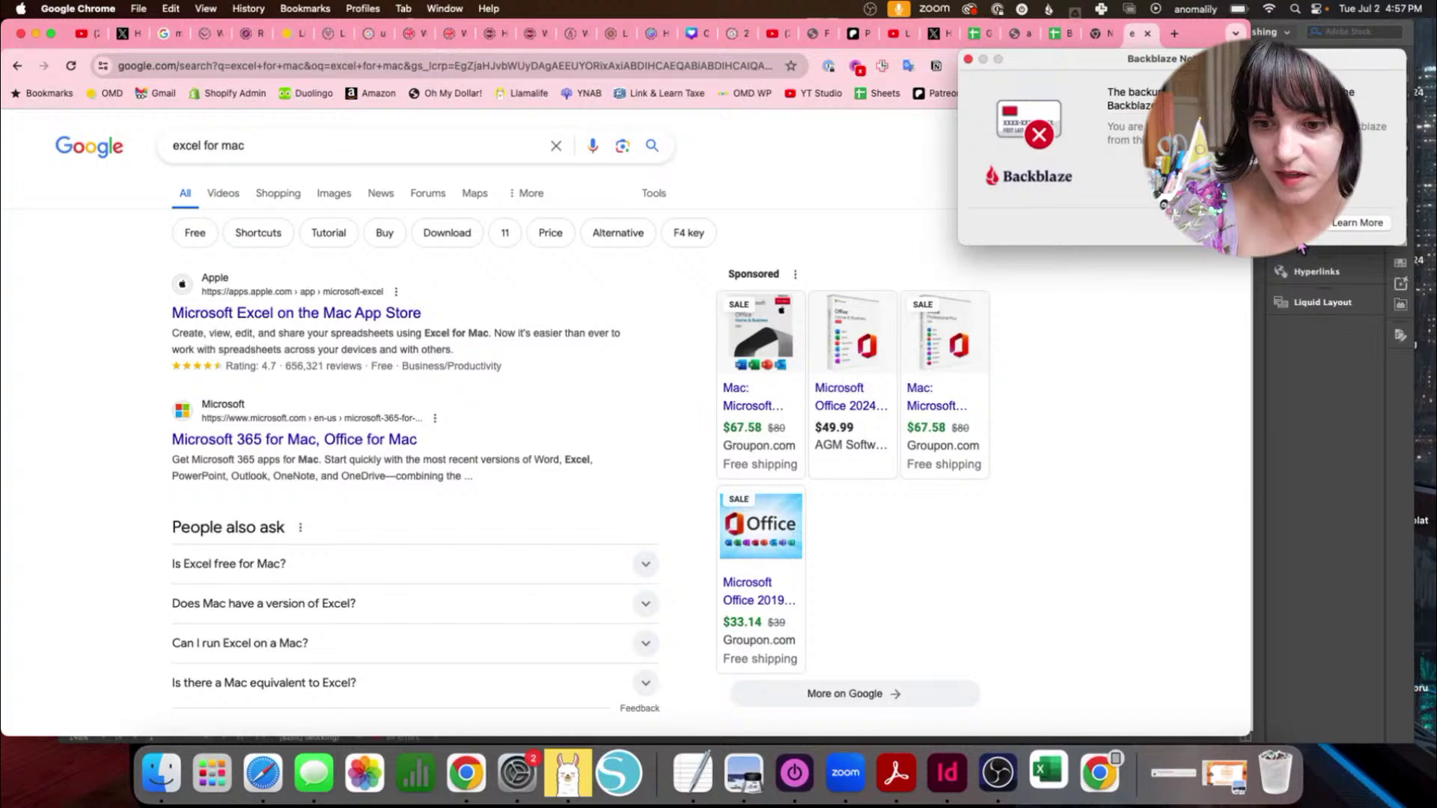
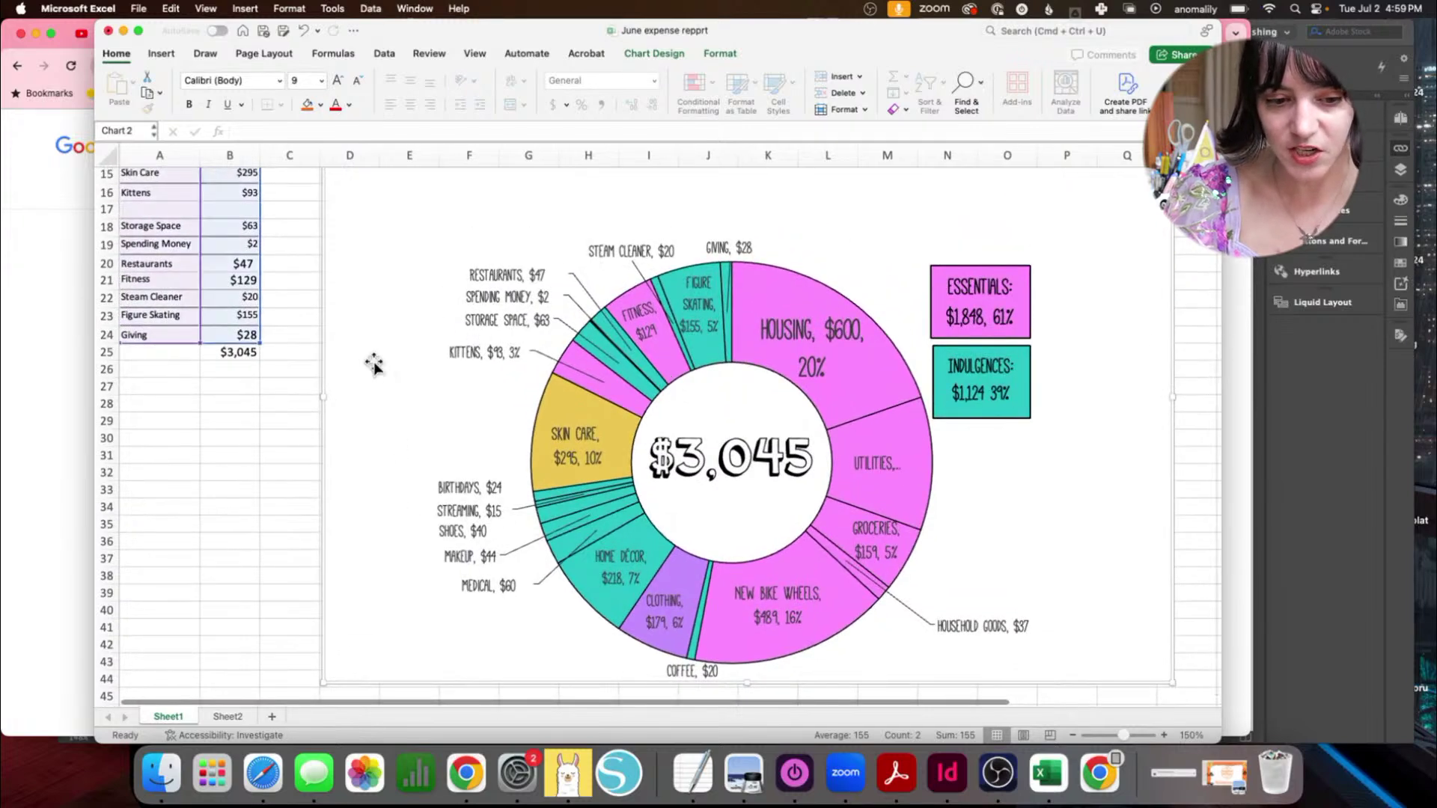
Step: Inspect the Housing and Utilities amounts in column B of the expense list
{"action": "scroll", "coordinate": [204, 348], "scroll_direction": "up", "scroll_amount": 7}
{"action": "scroll", "coordinate": [187, 292], "scroll_direction": "up", "scroll_amount": 5}
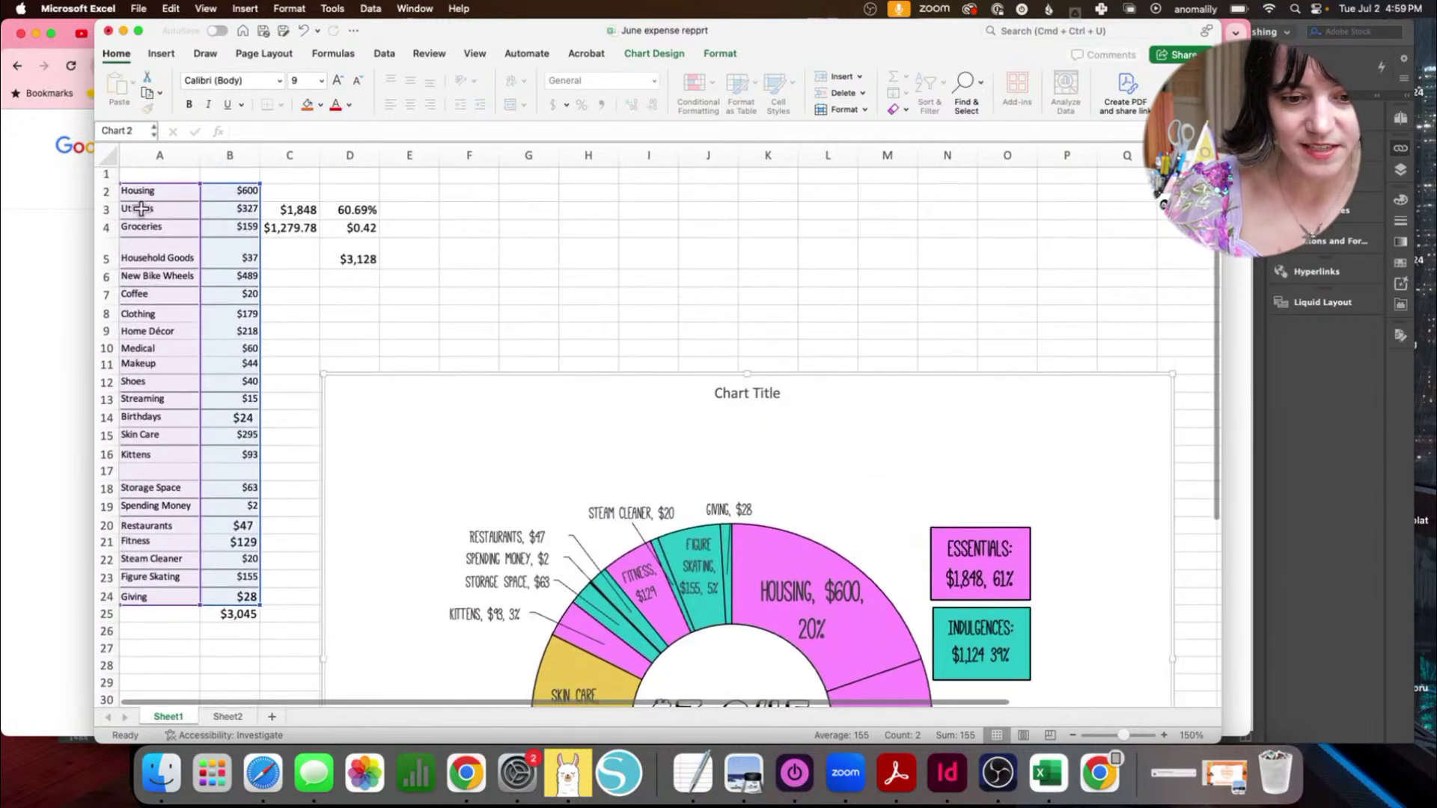
{"action": "left_click", "coordinate": [219, 192]}
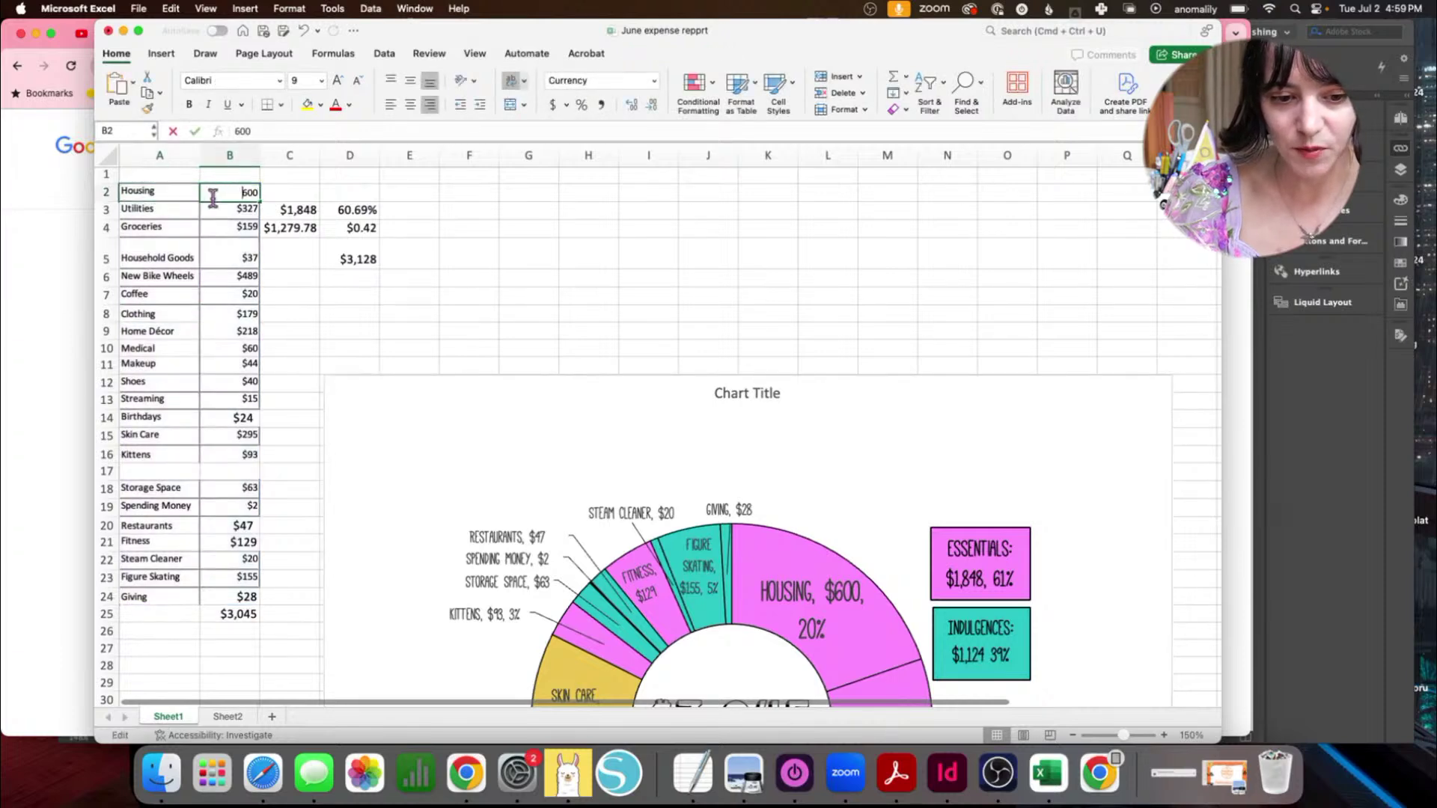
{"action": "double_click", "coordinate": [218, 209]}
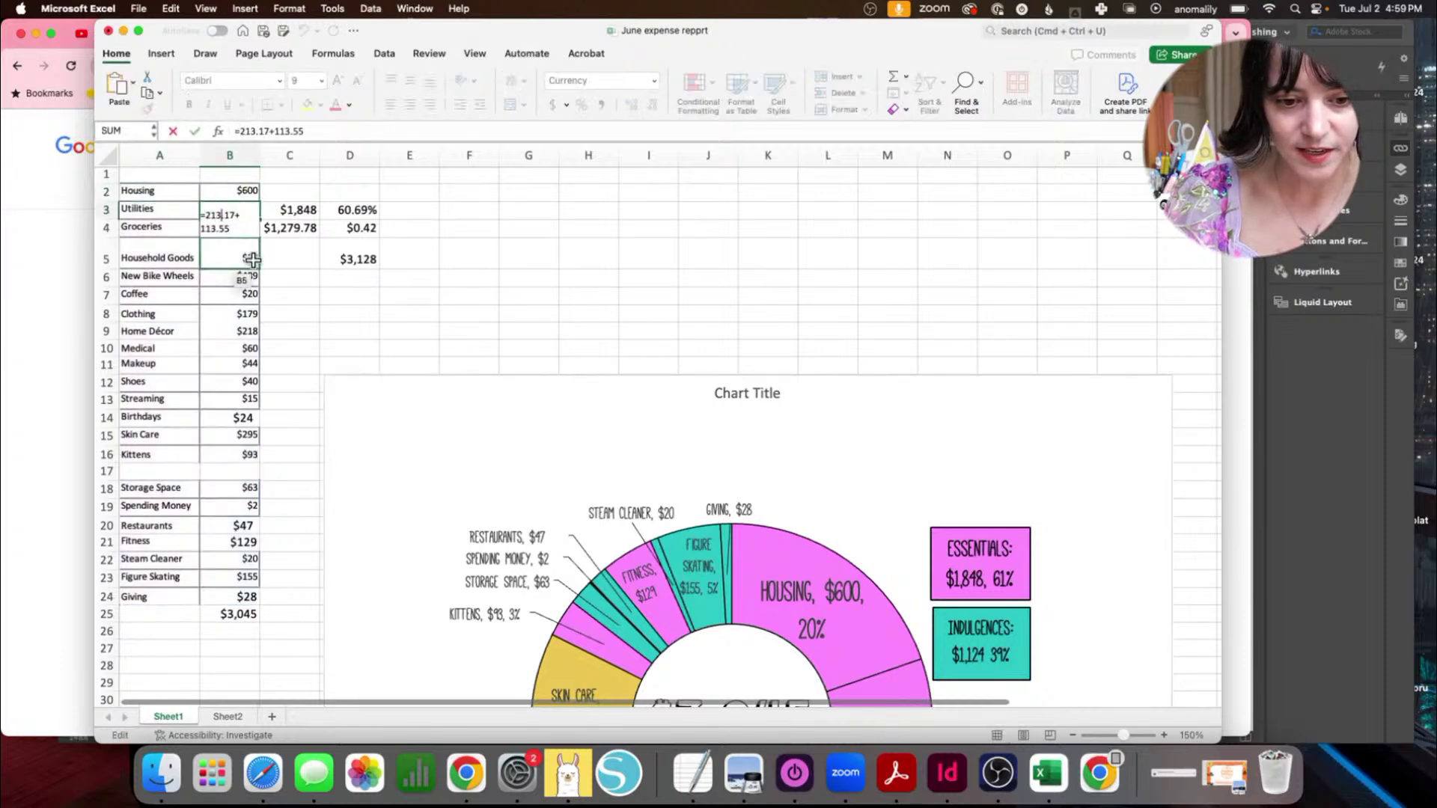
{"action": "left_click", "coordinate": [288, 295]}
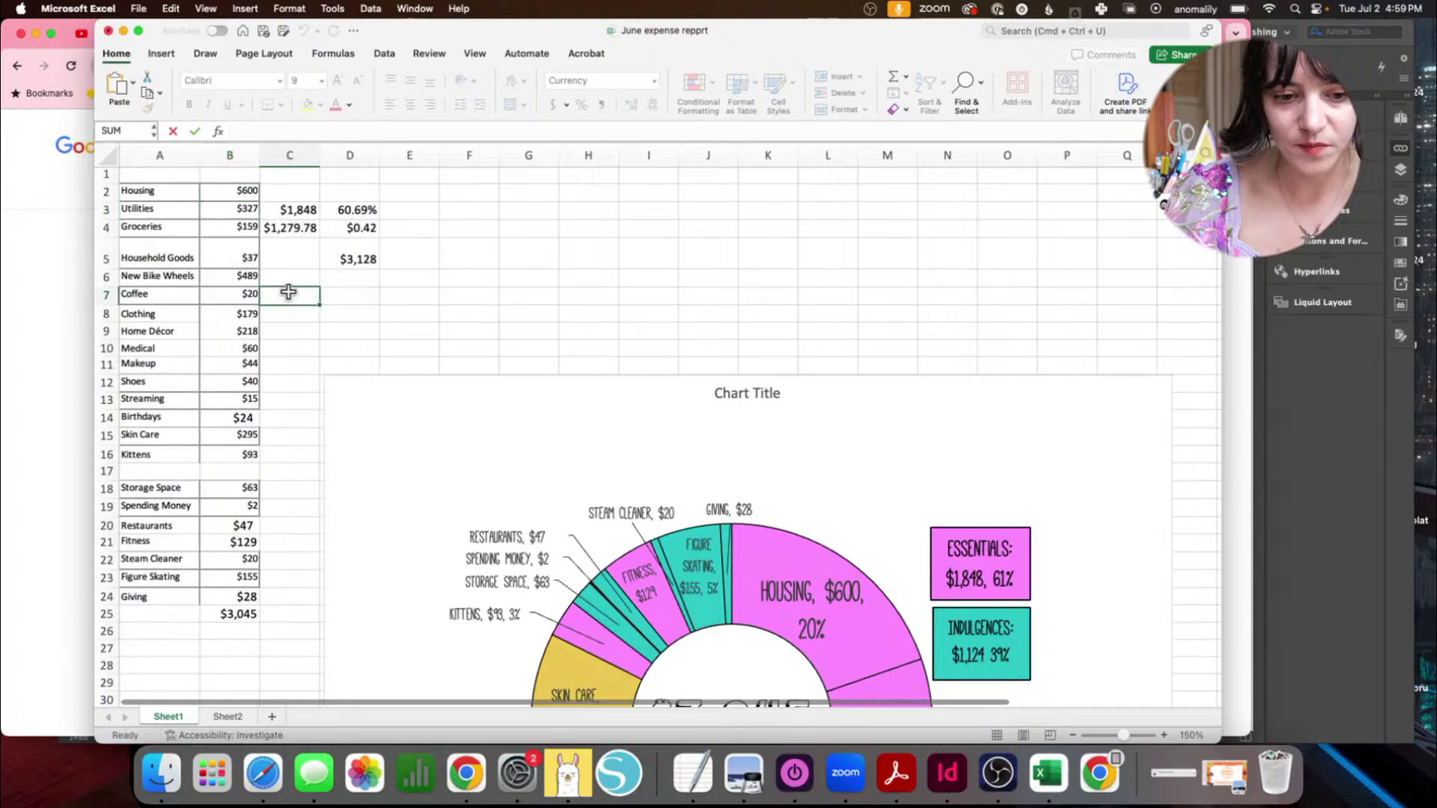
Step: Inspect the SUM formula in cell C3 and look over the expense doughnut chart
{"action": "scroll", "coordinate": [359, 330], "scroll_direction": "down", "scroll_amount": 6}
{"action": "scroll", "coordinate": [359, 330], "scroll_direction": "up", "scroll_amount": 5}
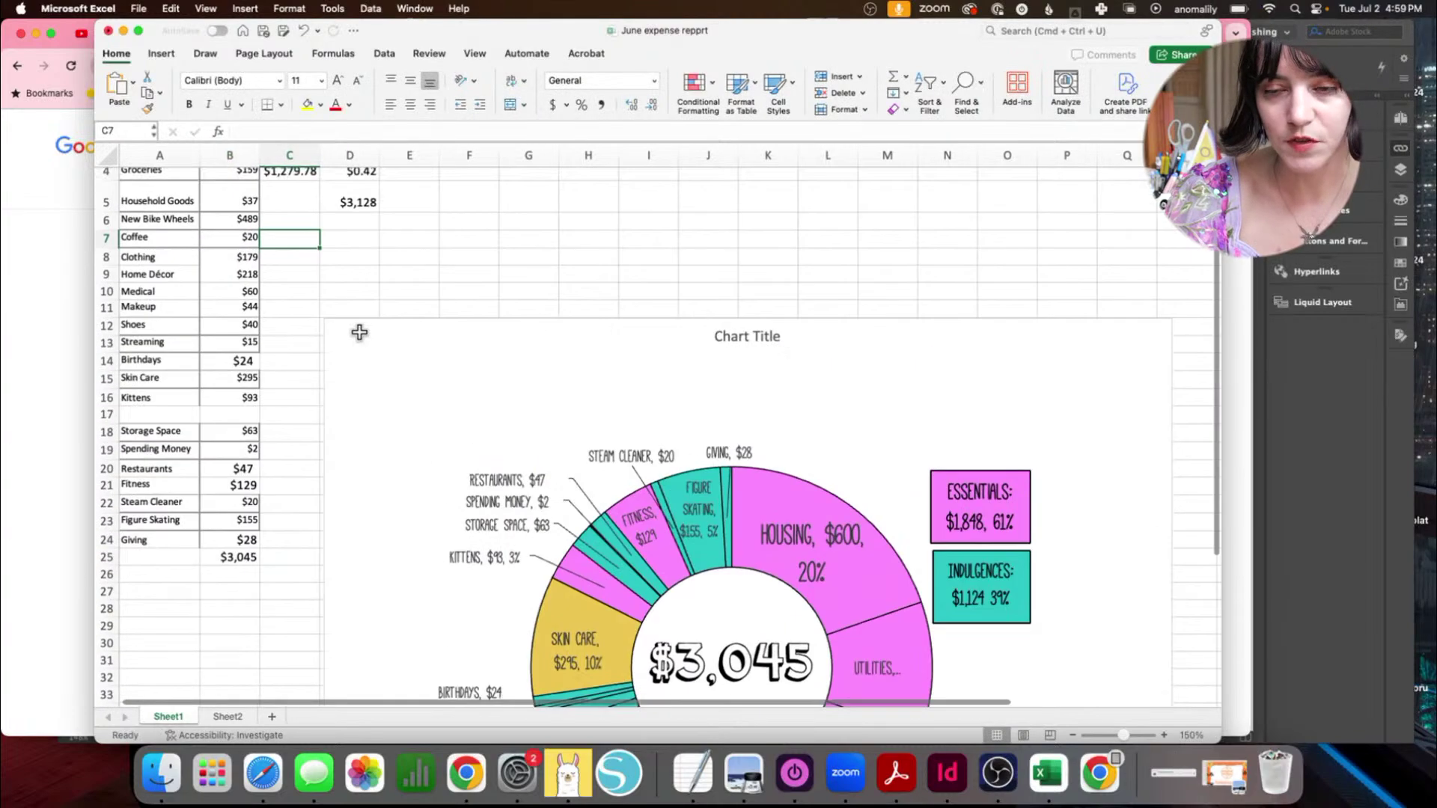
{"action": "scroll", "coordinate": [363, 215], "scroll_direction": "up", "scroll_amount": 2}
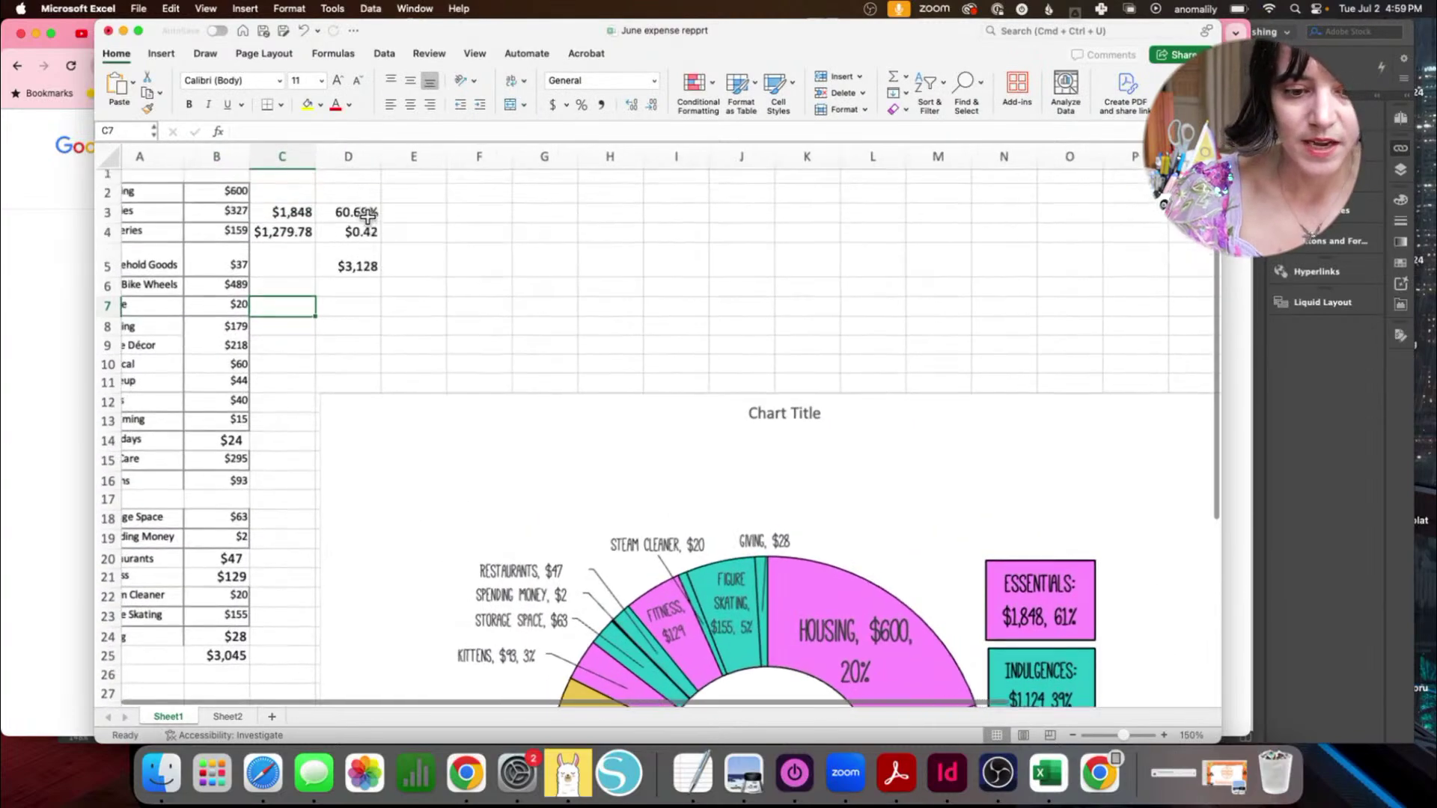
{"action": "scroll", "coordinate": [362, 222], "scroll_direction": "down", "scroll_amount": 3}
{"action": "double_click", "coordinate": [262, 199]}
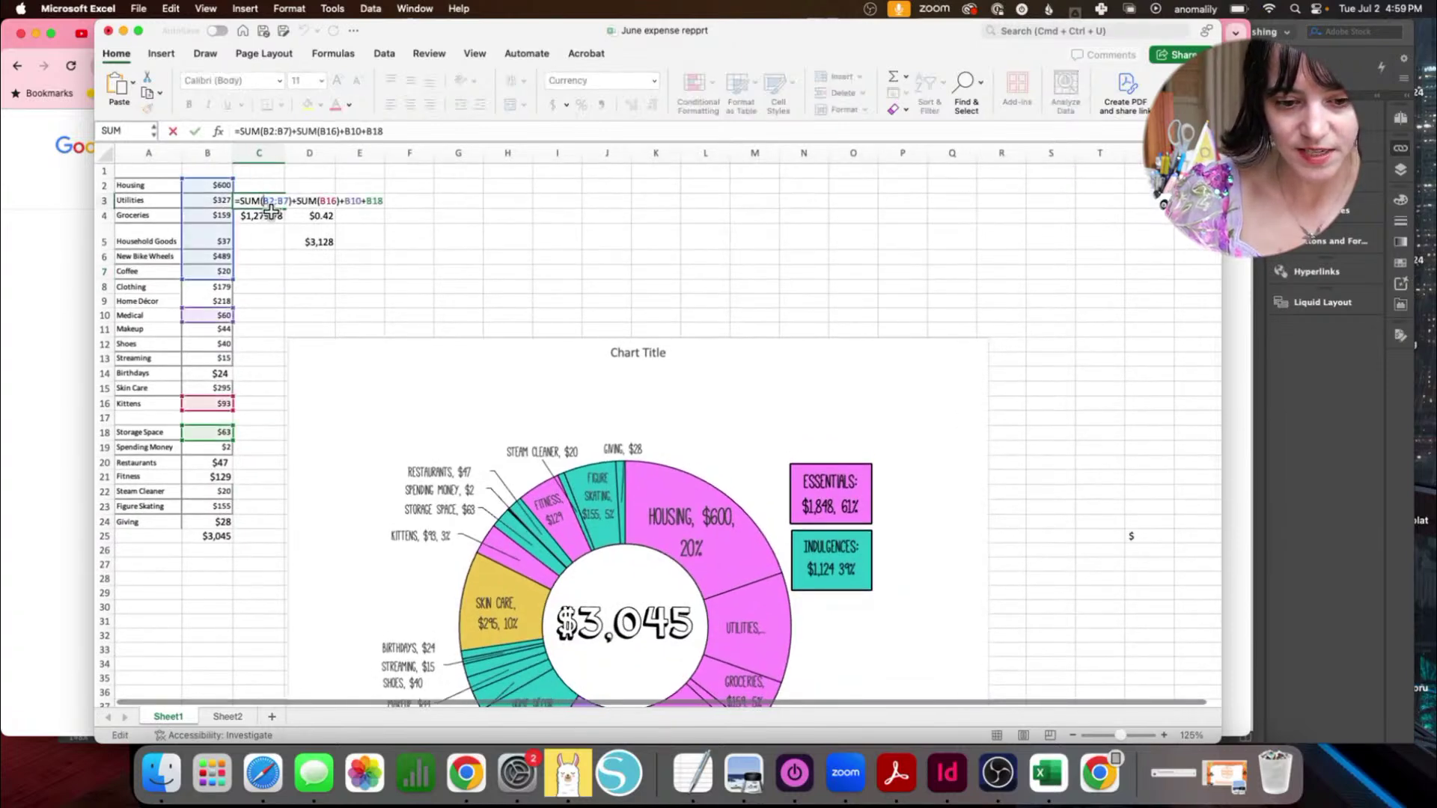
{"action": "key", "text": "Return"}
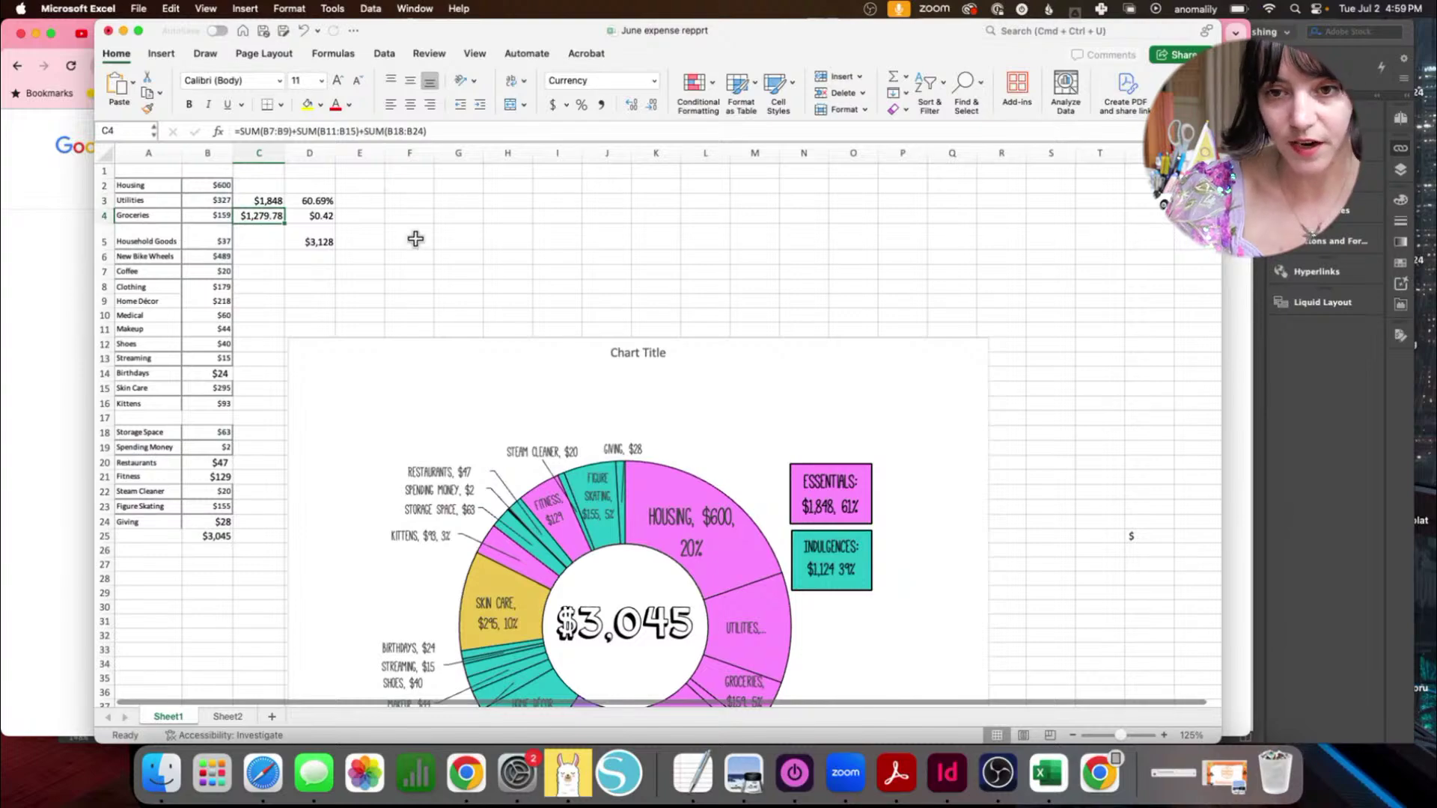
{"action": "scroll", "coordinate": [388, 330], "scroll_direction": "up", "scroll_amount": 3}
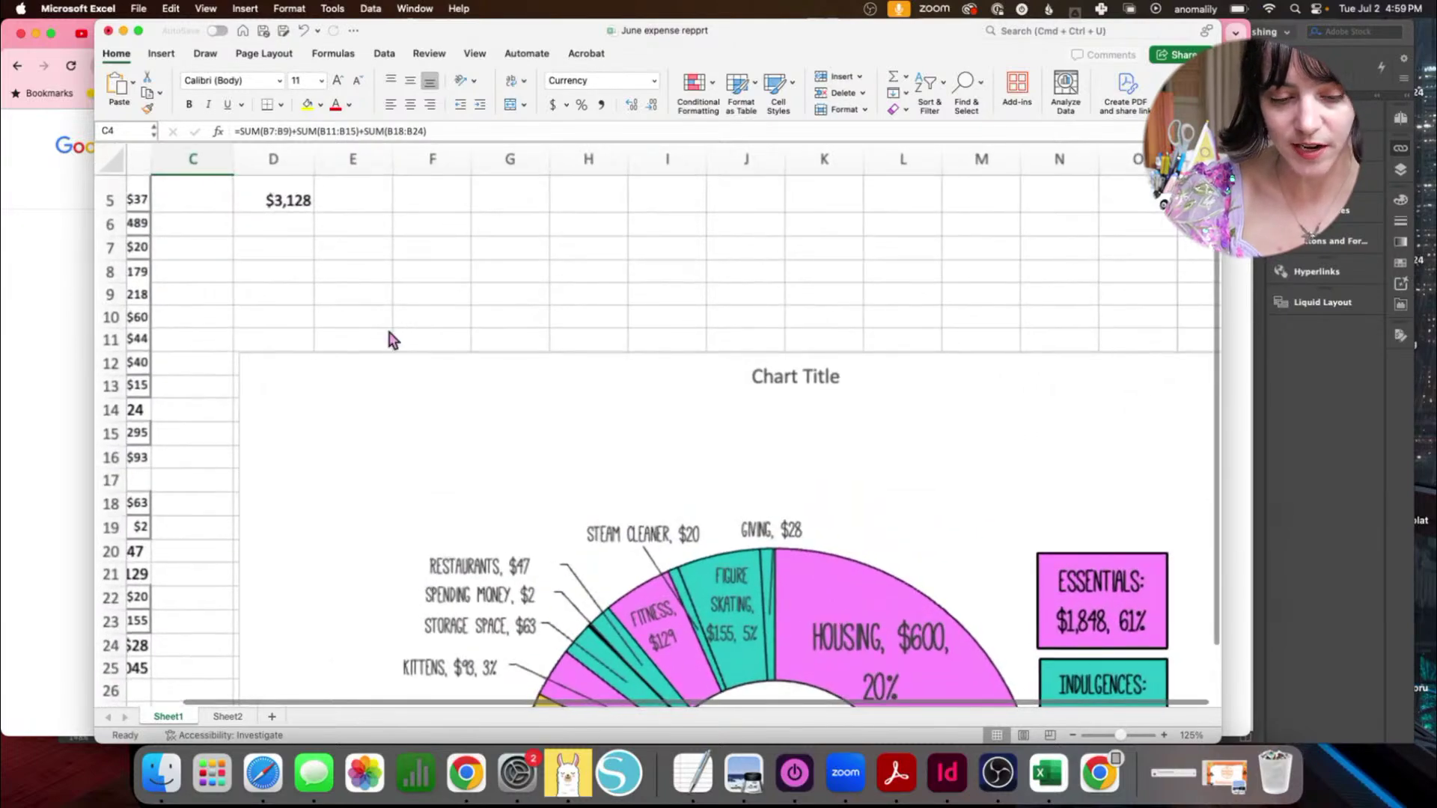
{"action": "scroll", "coordinate": [389, 337], "scroll_direction": "up", "scroll_amount": 2}
{"action": "scroll", "coordinate": [394, 340], "scroll_direction": "down", "scroll_amount": 6}
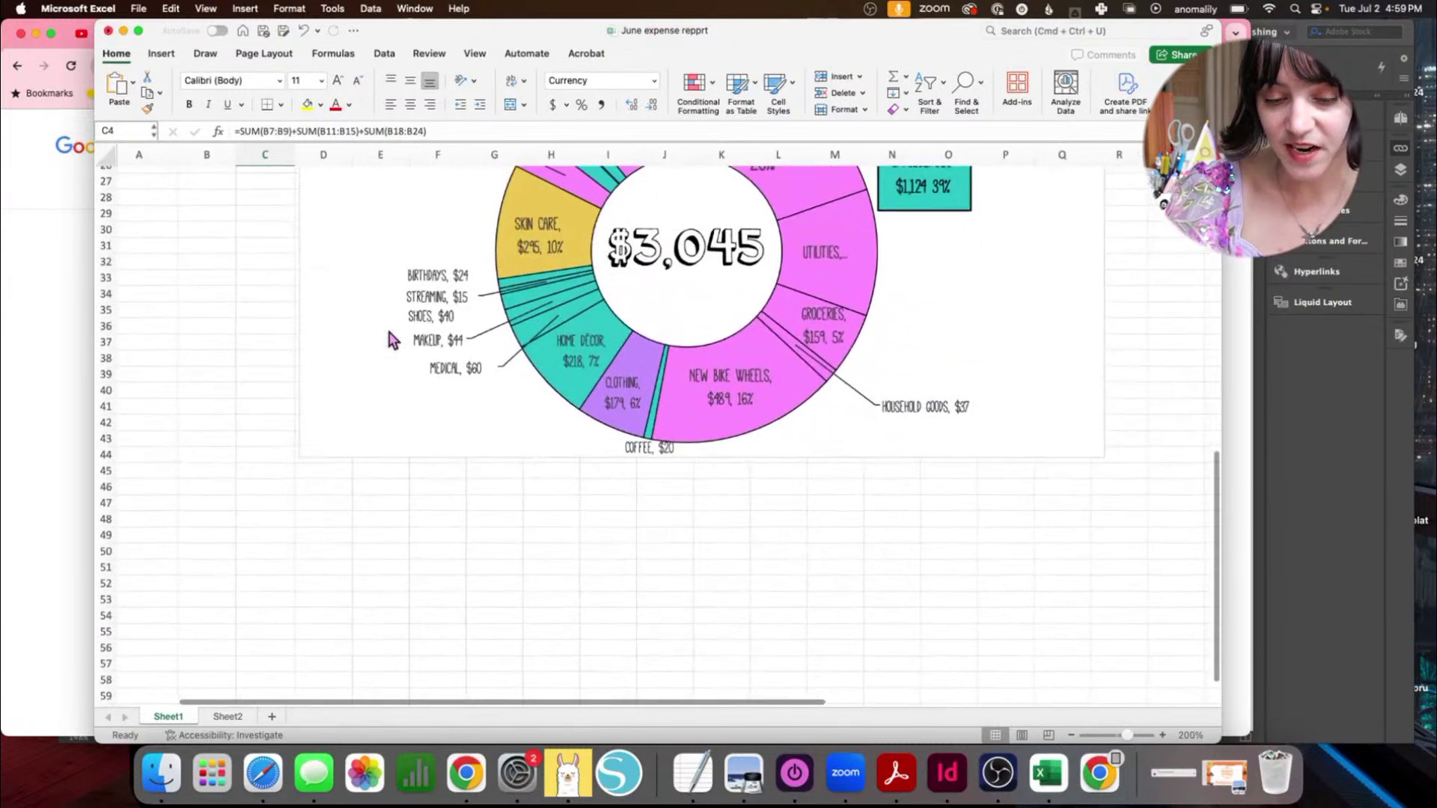
{"action": "scroll", "coordinate": [394, 340], "scroll_direction": "up", "scroll_amount": 4}
{"action": "scroll", "coordinate": [388, 331], "scroll_direction": "up", "scroll_amount": 4}
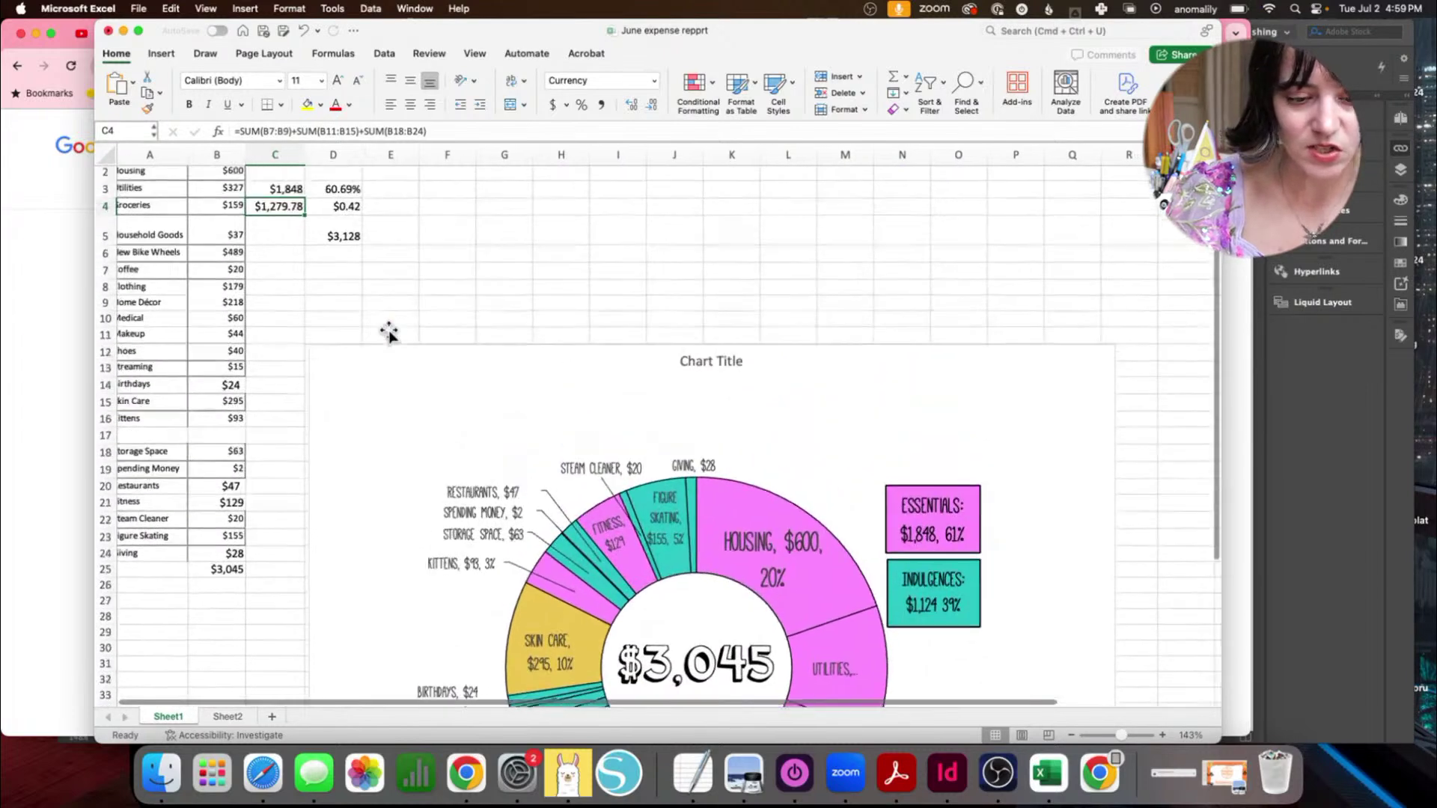
{"action": "left_click", "coordinate": [221, 441]}
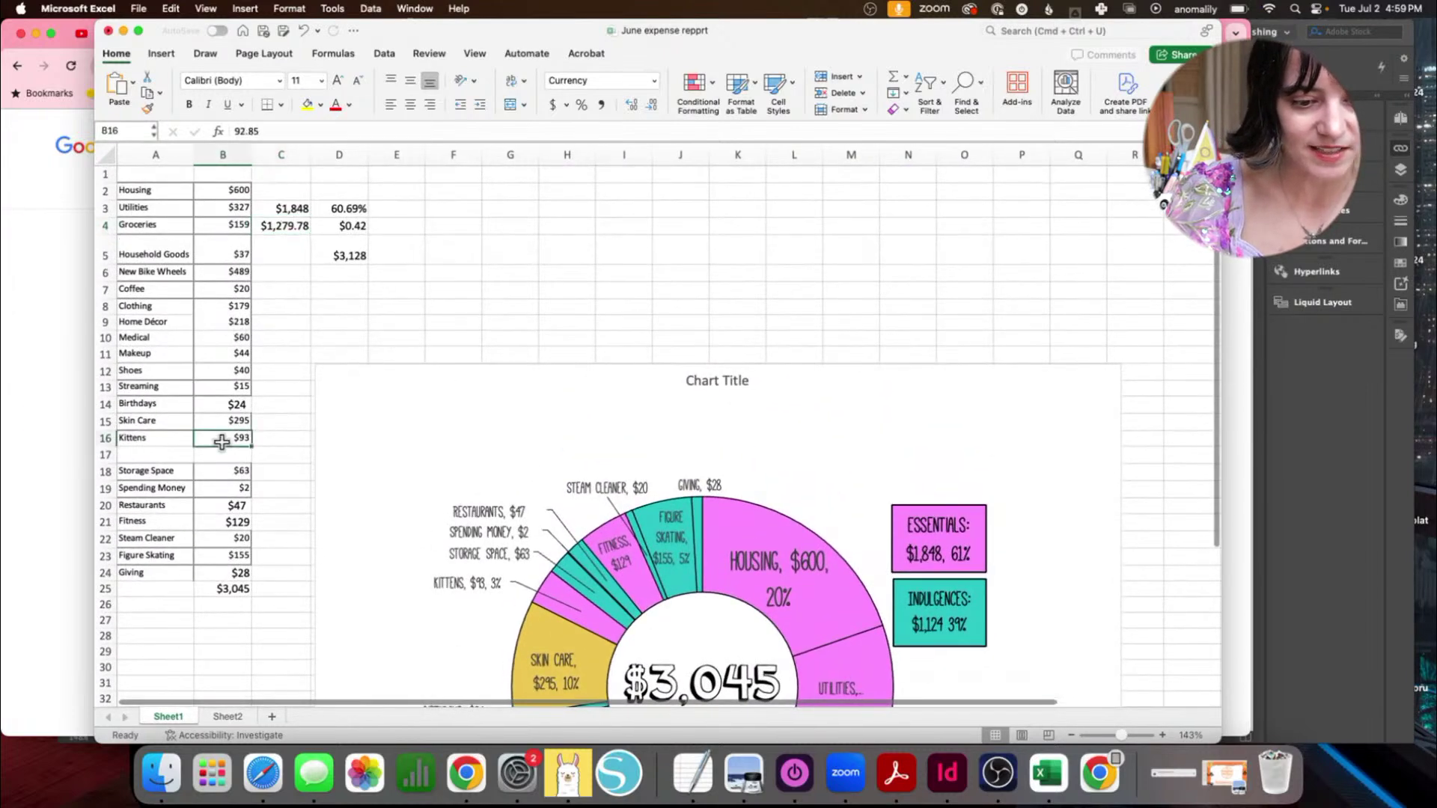
{"action": "left_click", "coordinate": [177, 408]}
{"action": "left_click", "coordinate": [178, 465]}
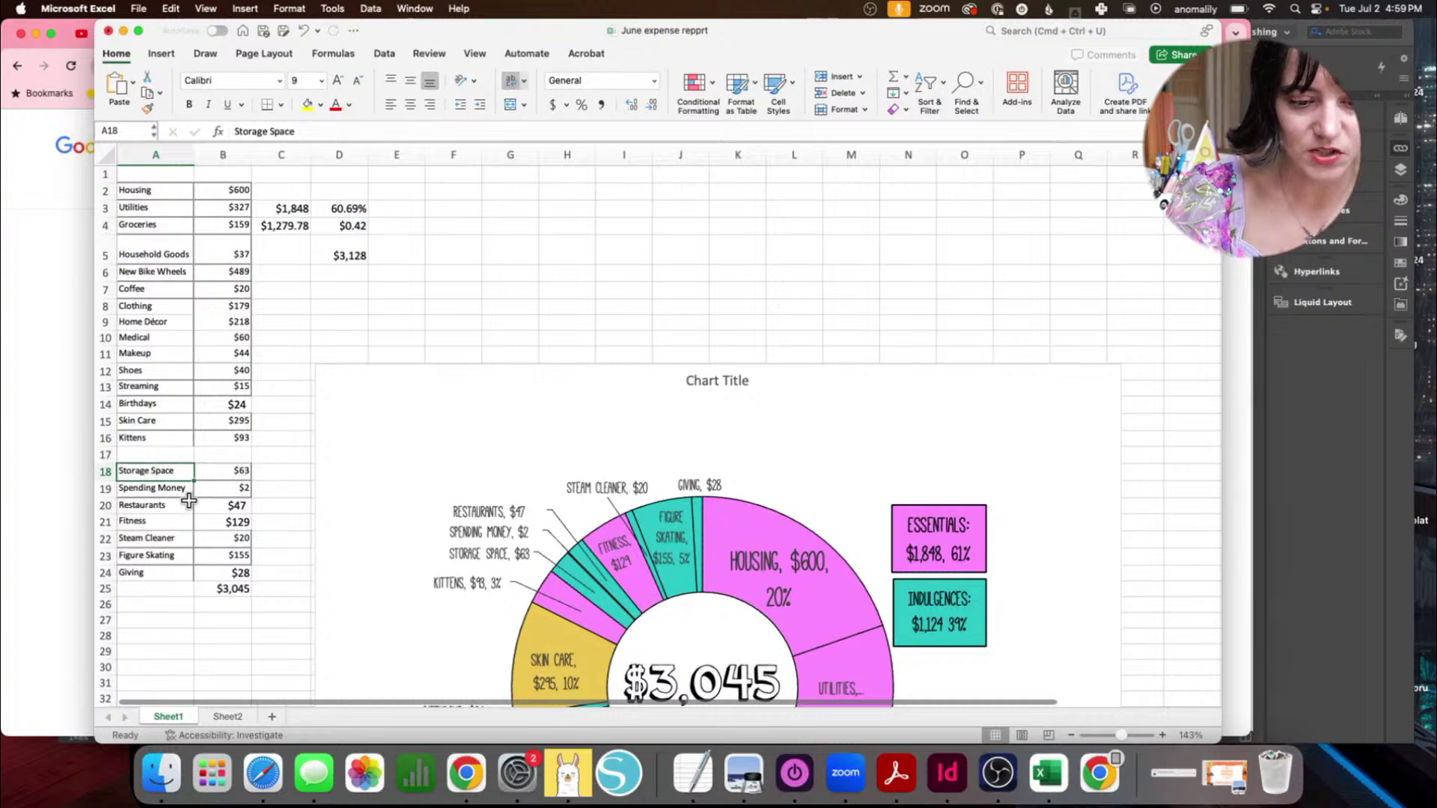
{"action": "left_click", "coordinate": [171, 454]}
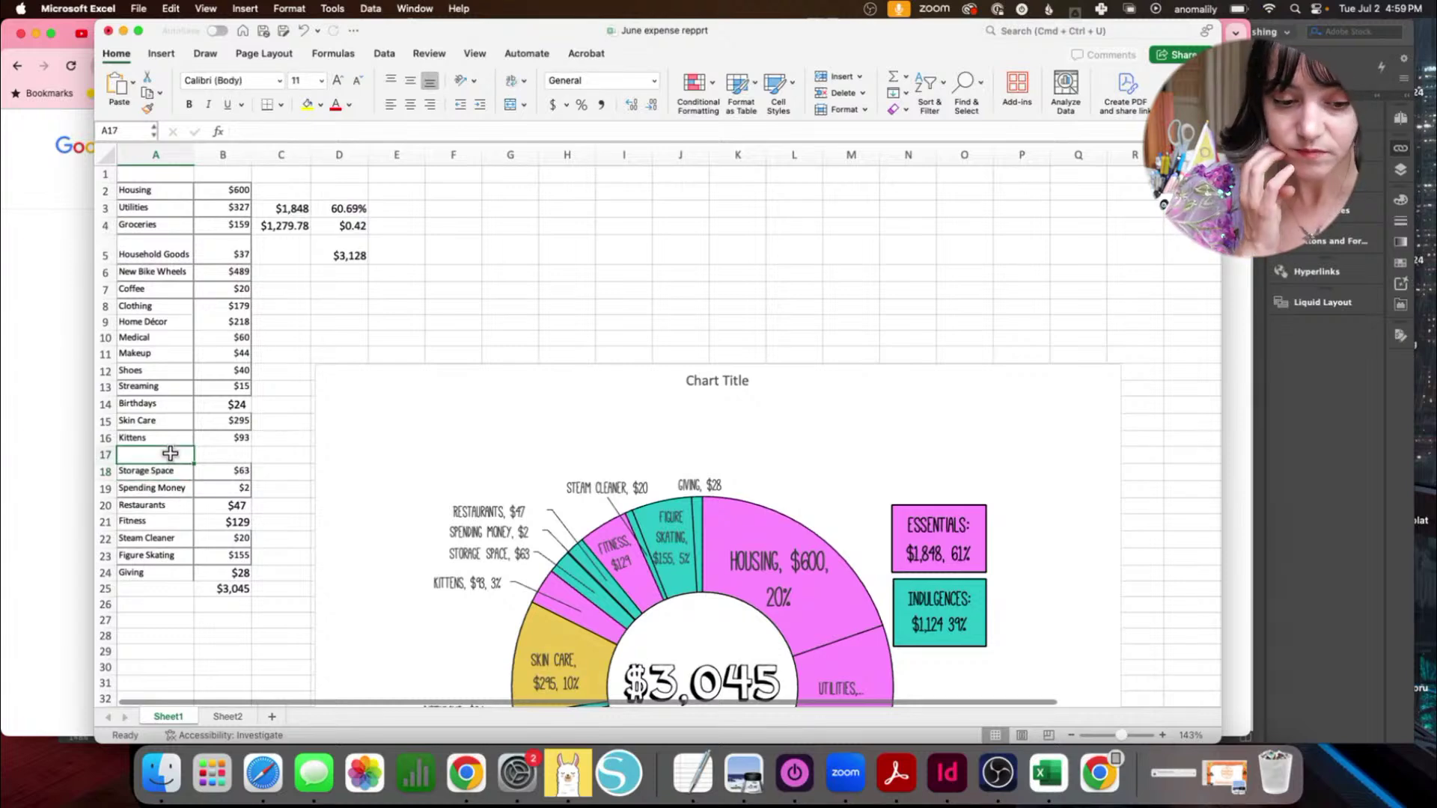
{"action": "type", "text": "H"}
{"action": "key", "text": "BackSpace"}
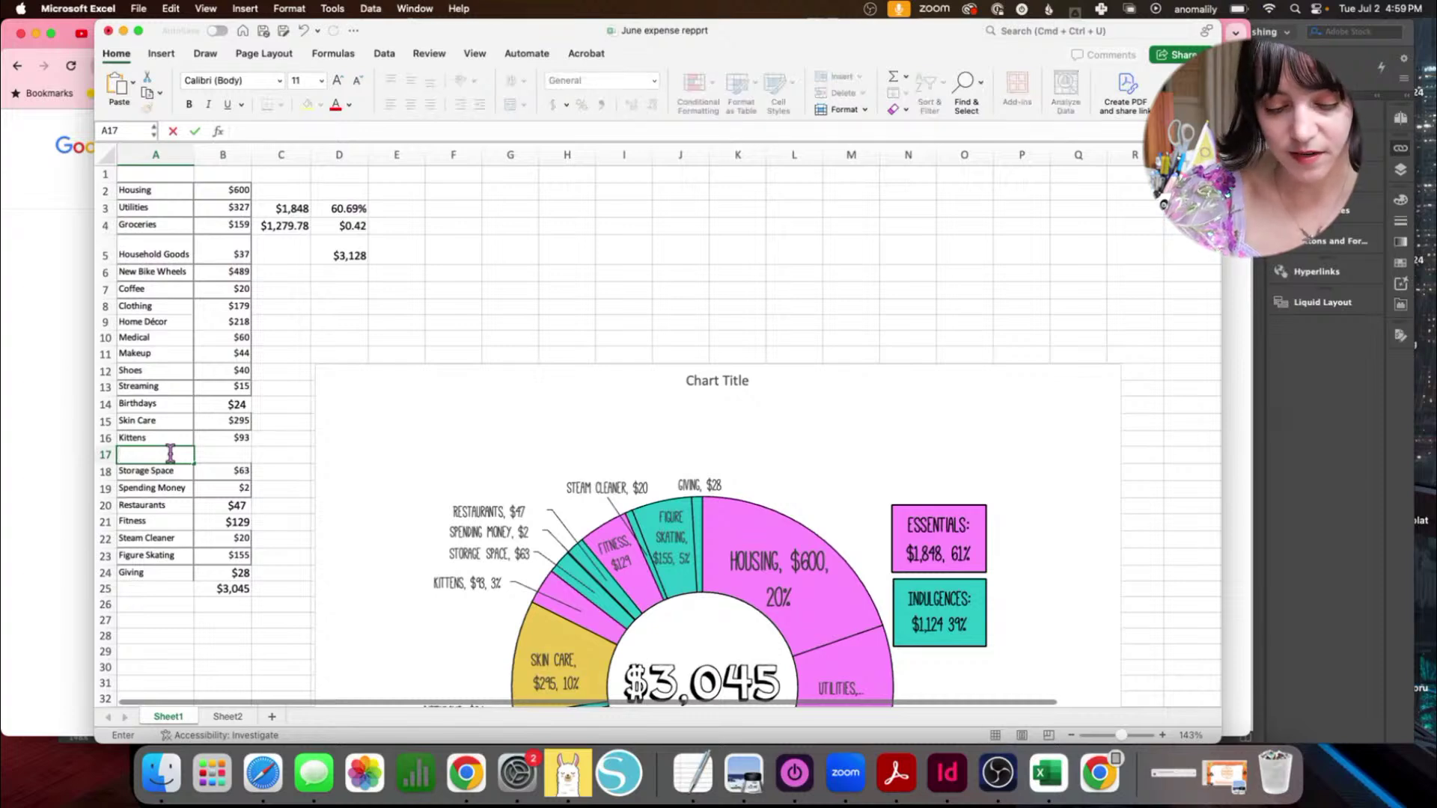
Step: Set the Kittens amount in cell B16 to 992.85
{"action": "double_click", "coordinate": [222, 438]}
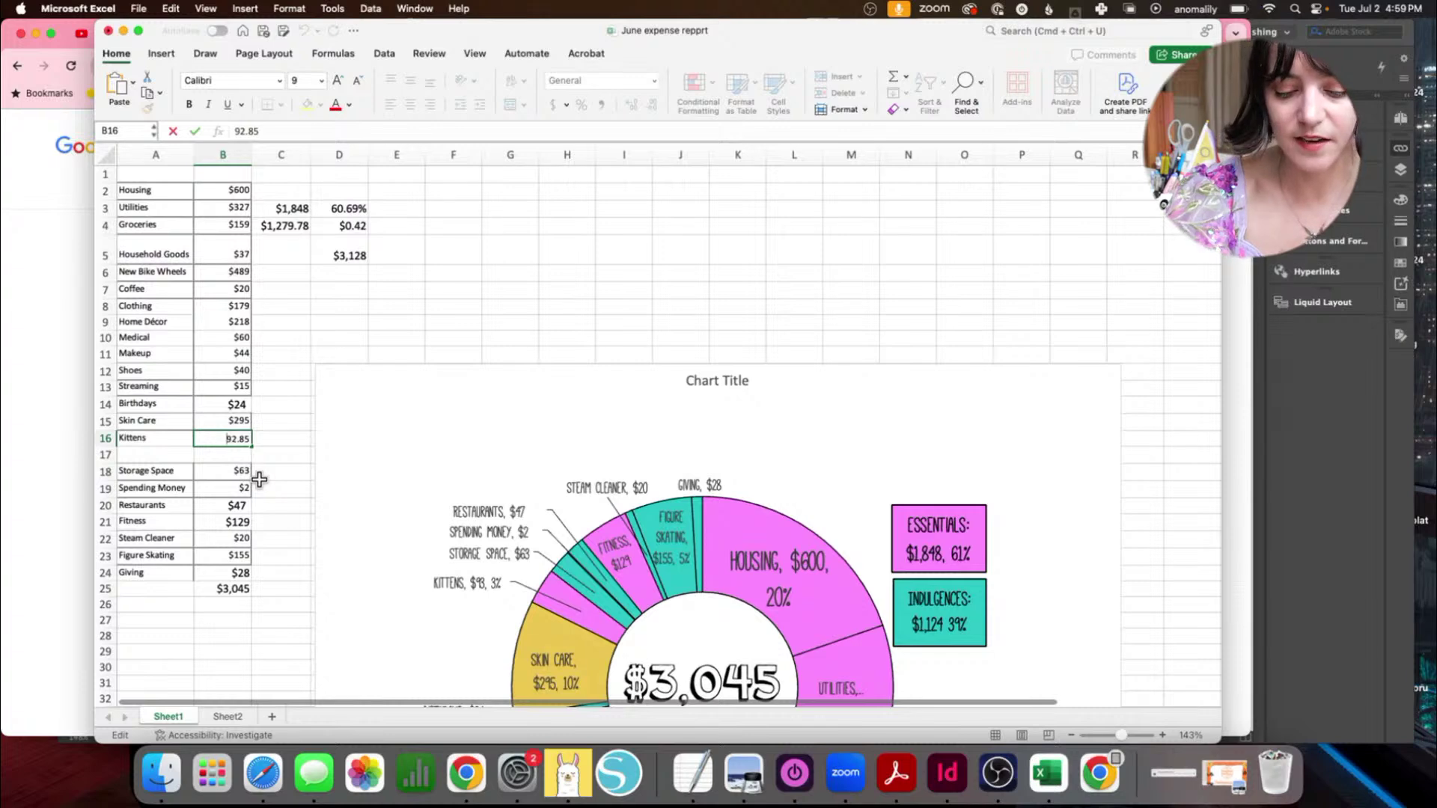
{"action": "type", "text": "9"}
{"action": "key", "text": "Return"}
{"action": "scroll", "coordinate": [483, 449], "scroll_direction": "down", "scroll_amount": 5}
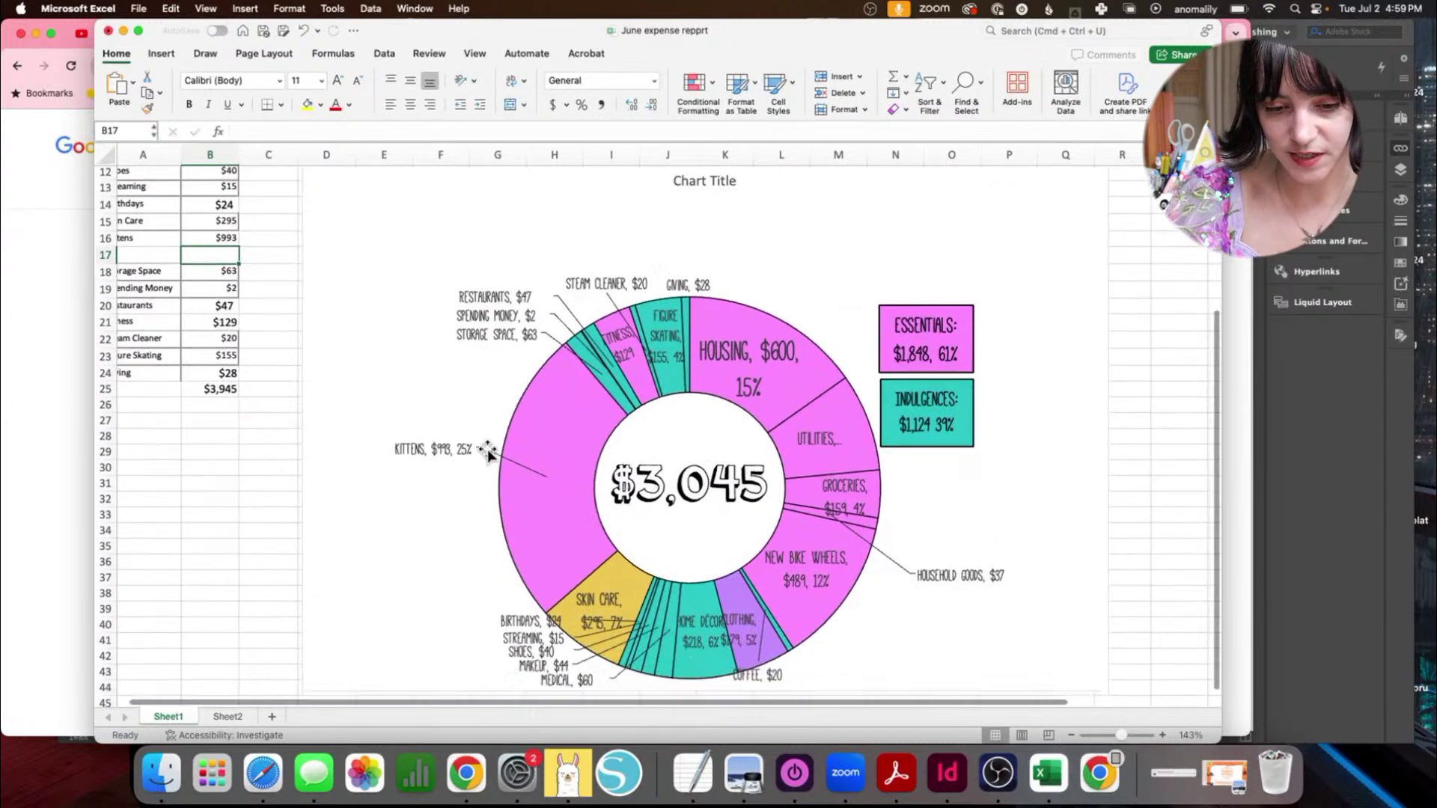
Step: Move the Kittens data label inside its pink doughnut slice and widen the label box to nearly the slice's width
{"action": "left_click", "coordinate": [558, 386]}
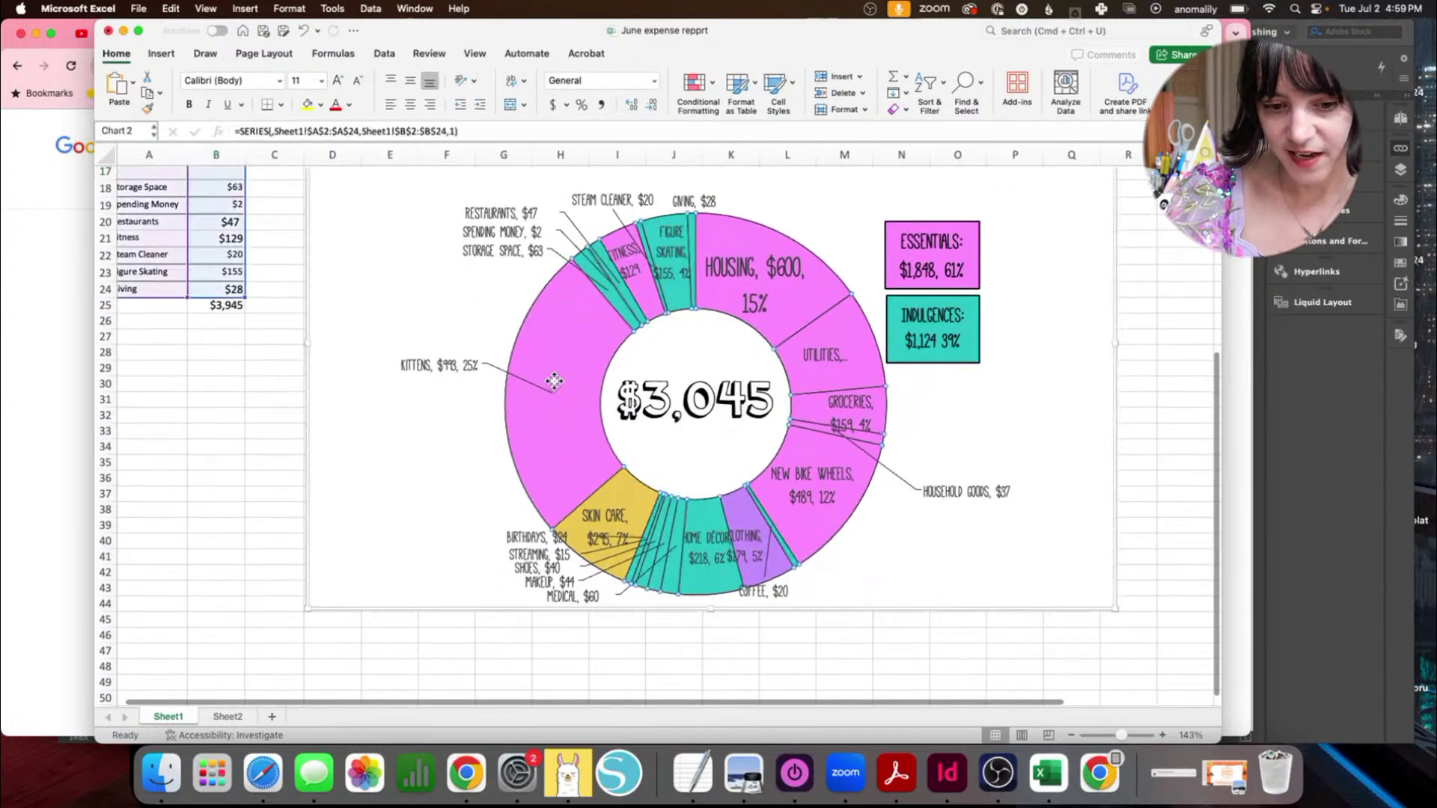
{"action": "left_click", "coordinate": [452, 369]}
{"action": "left_click", "coordinate": [452, 368]}
{"action": "right_click", "coordinate": [449, 366]}
{"action": "key", "text": "Escape"}
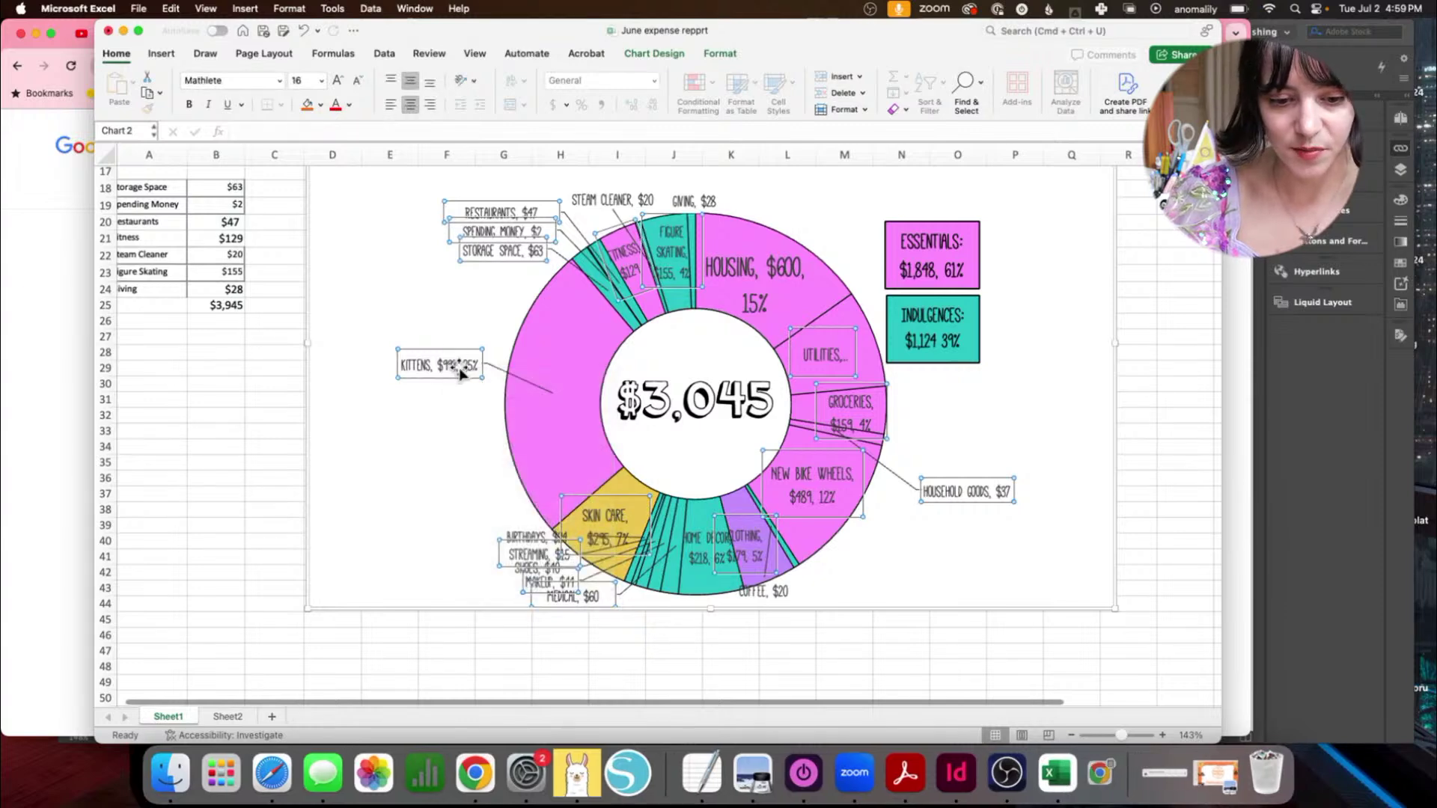
{"action": "triple_click", "coordinate": [460, 365]}
{"action": "left_click_drag", "start_coordinate": [464, 349], "coordinate": [636, 473]}
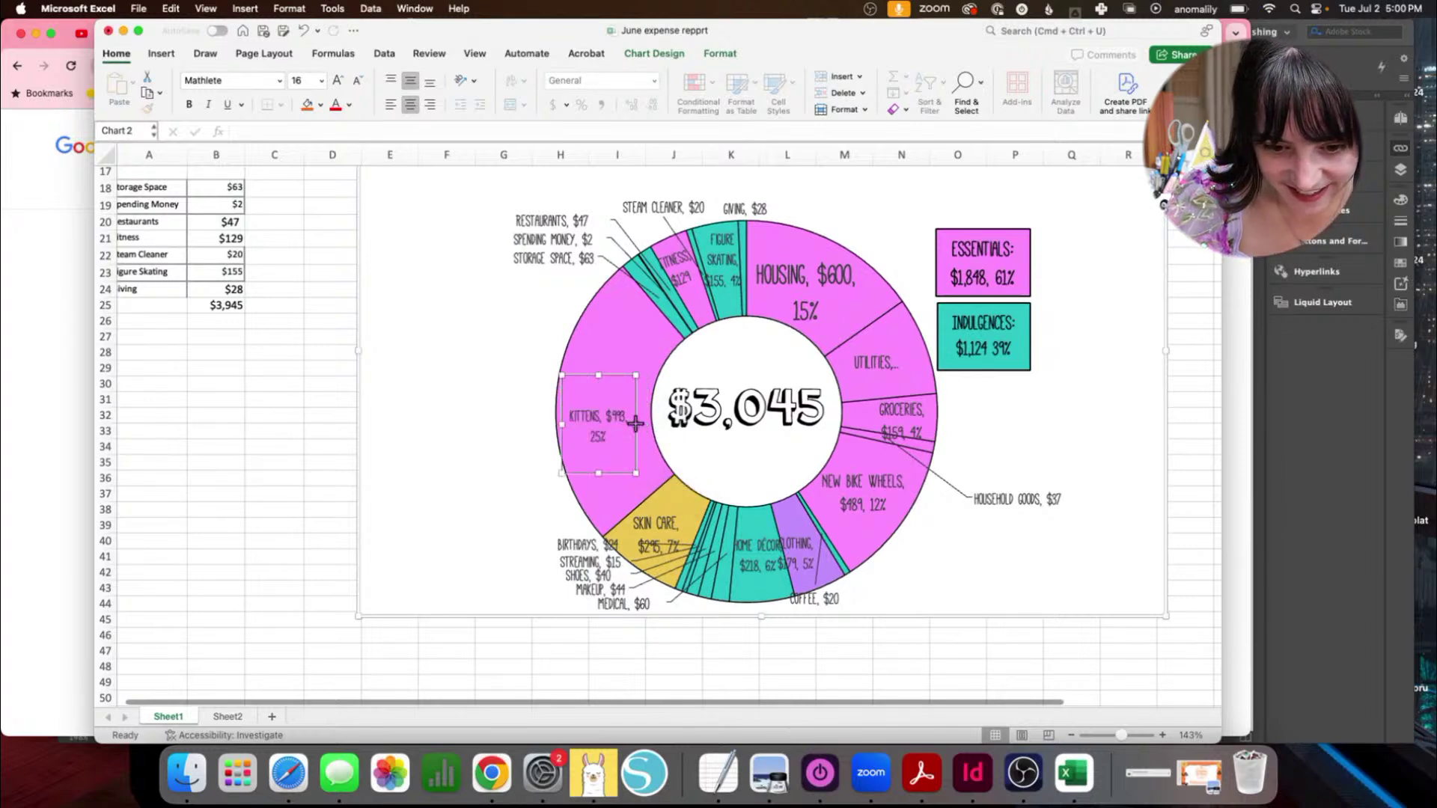
{"action": "mouse_move", "coordinate": [635, 424]}
{"action": "left_mouse_down"}
{"action": "mouse_move", "coordinate": [726, 423]}
{"action": "mouse_move", "coordinate": [651, 423]}
{"action": "left_mouse_up"}
Step: Resize the Kittens label box within its slice, making it taller and wrapping its text onto two lines
{"action": "triple_click", "coordinate": [615, 428]}
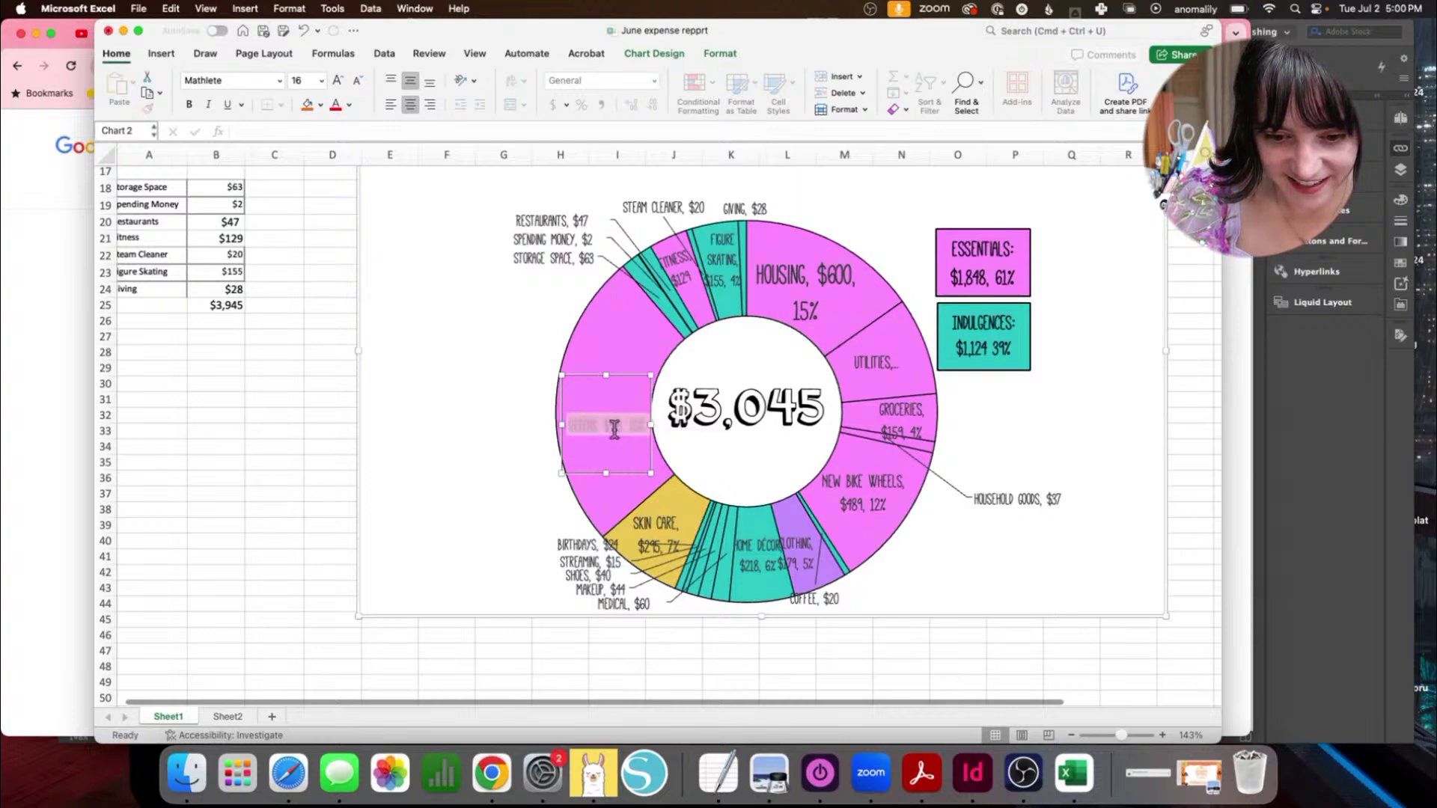
{"action": "scroll", "coordinate": [1092, 299], "scroll_direction": "up", "scroll_amount": 2}
{"action": "scroll", "coordinate": [1092, 299], "scroll_direction": "right", "scroll_amount": 2}
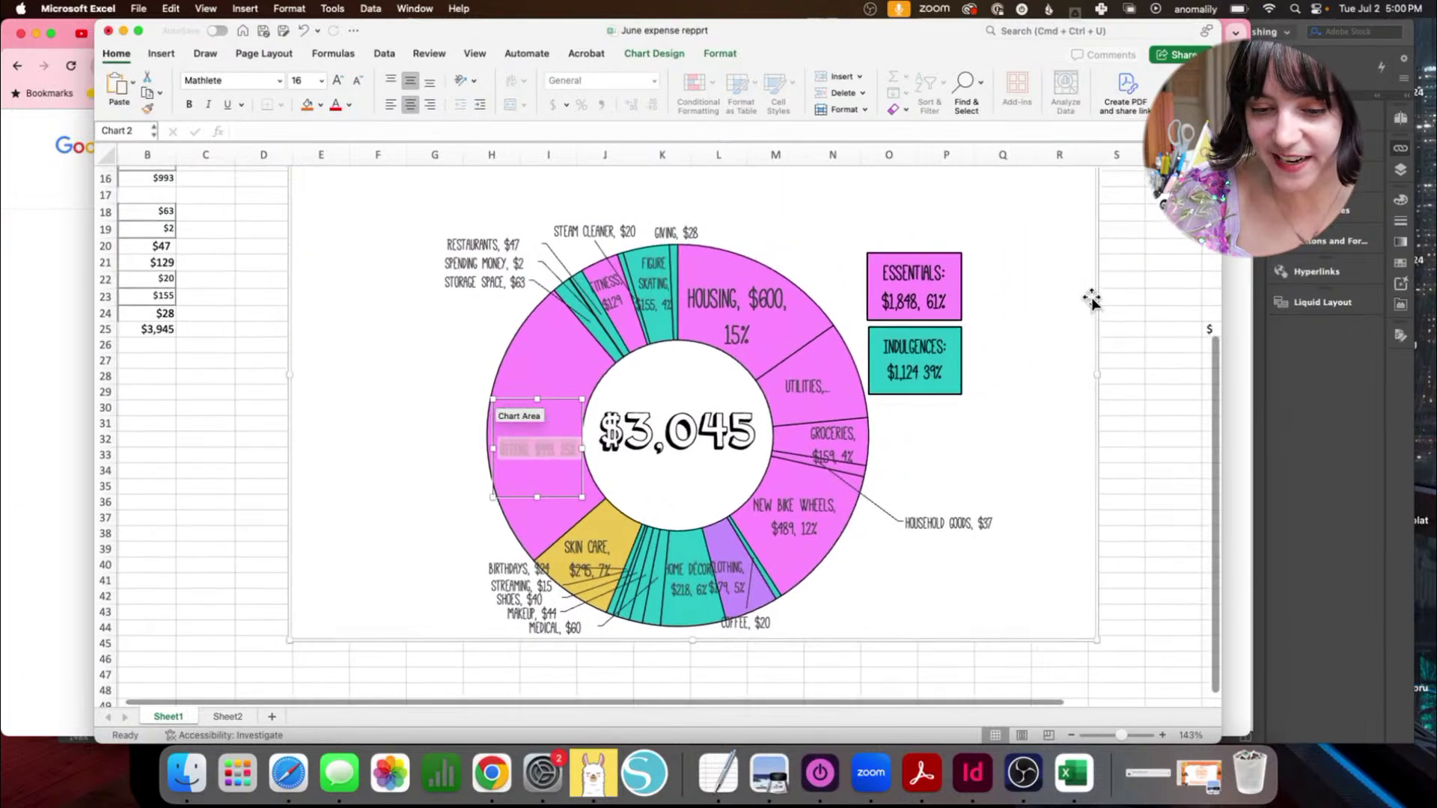
{"action": "scroll", "coordinate": [1092, 299], "scroll_direction": "down", "scroll_amount": 3}
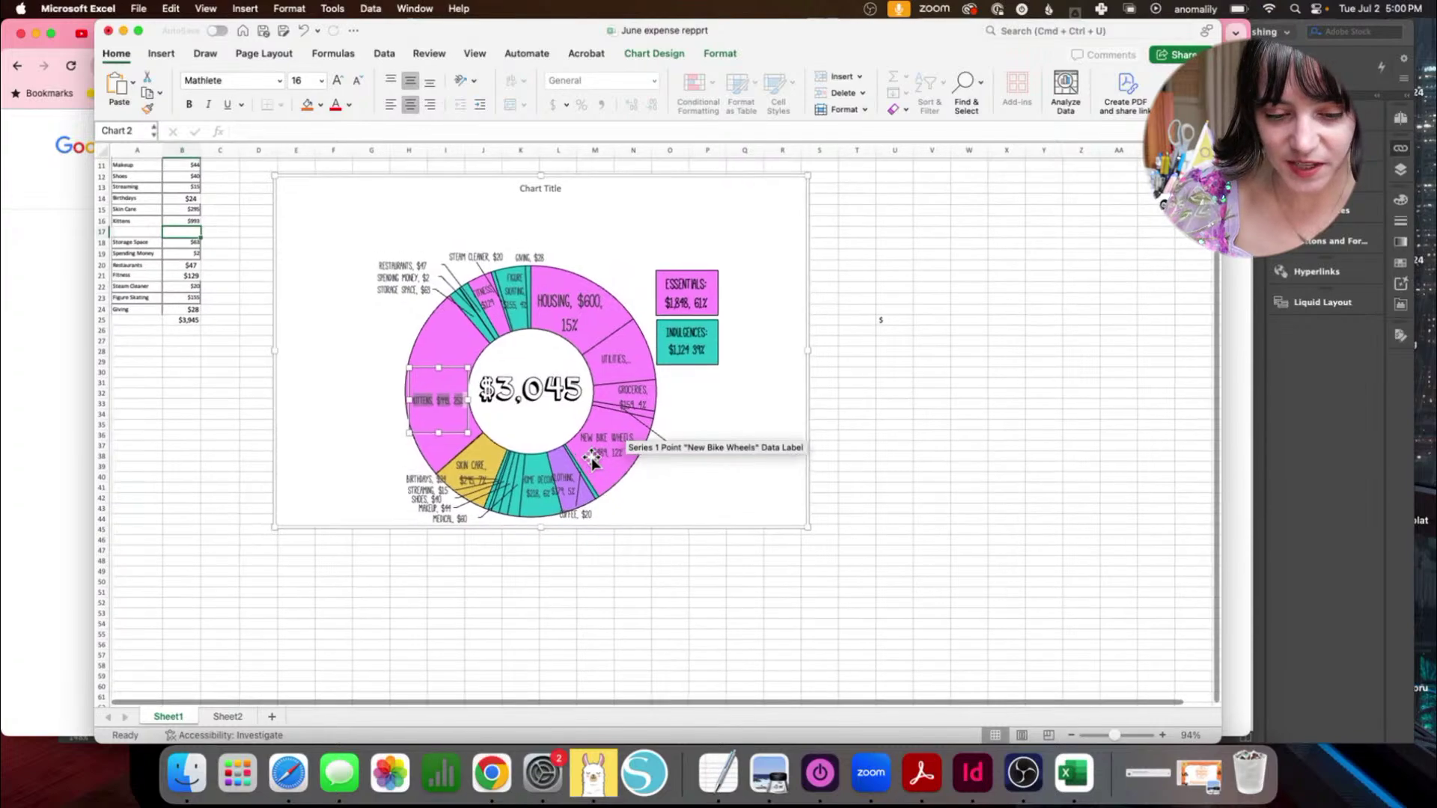
{"action": "scroll", "coordinate": [592, 458], "scroll_direction": "up", "scroll_amount": 3}
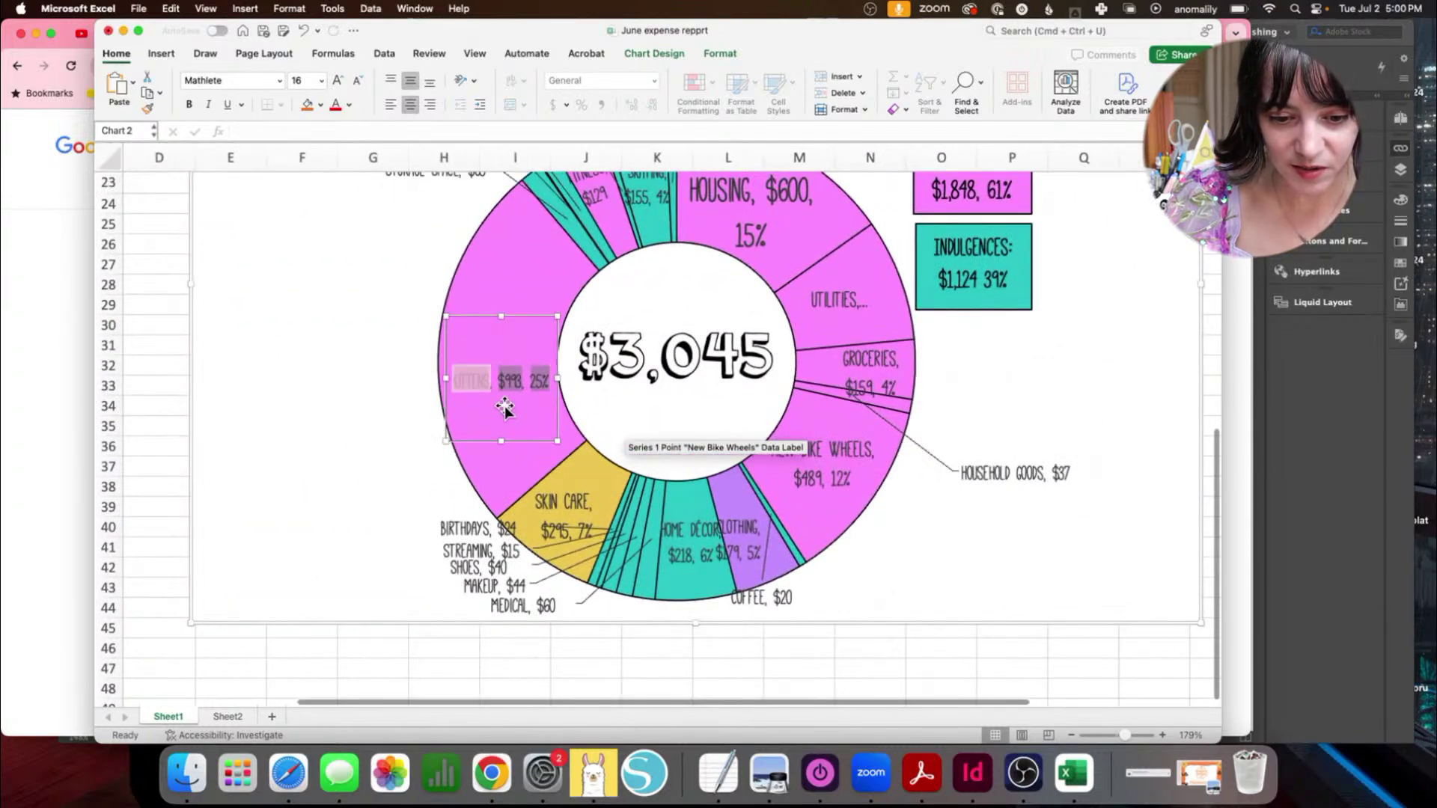
{"action": "left_click", "coordinate": [494, 378]}
{"action": "double_click", "coordinate": [508, 378]}
{"action": "triple_click", "coordinate": [509, 379]}
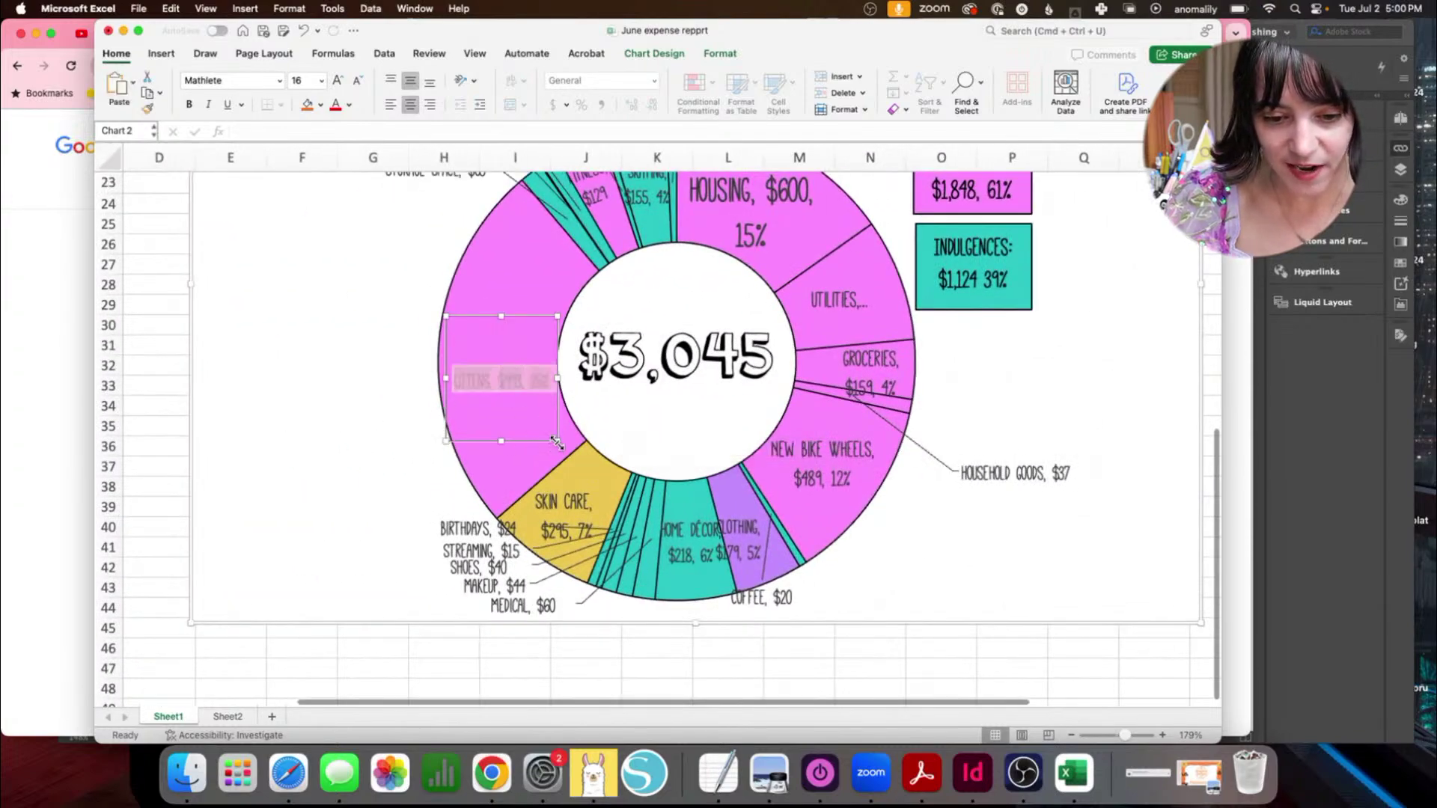
{"action": "left_click_drag", "start_coordinate": [556, 369], "coordinate": [521, 370]}
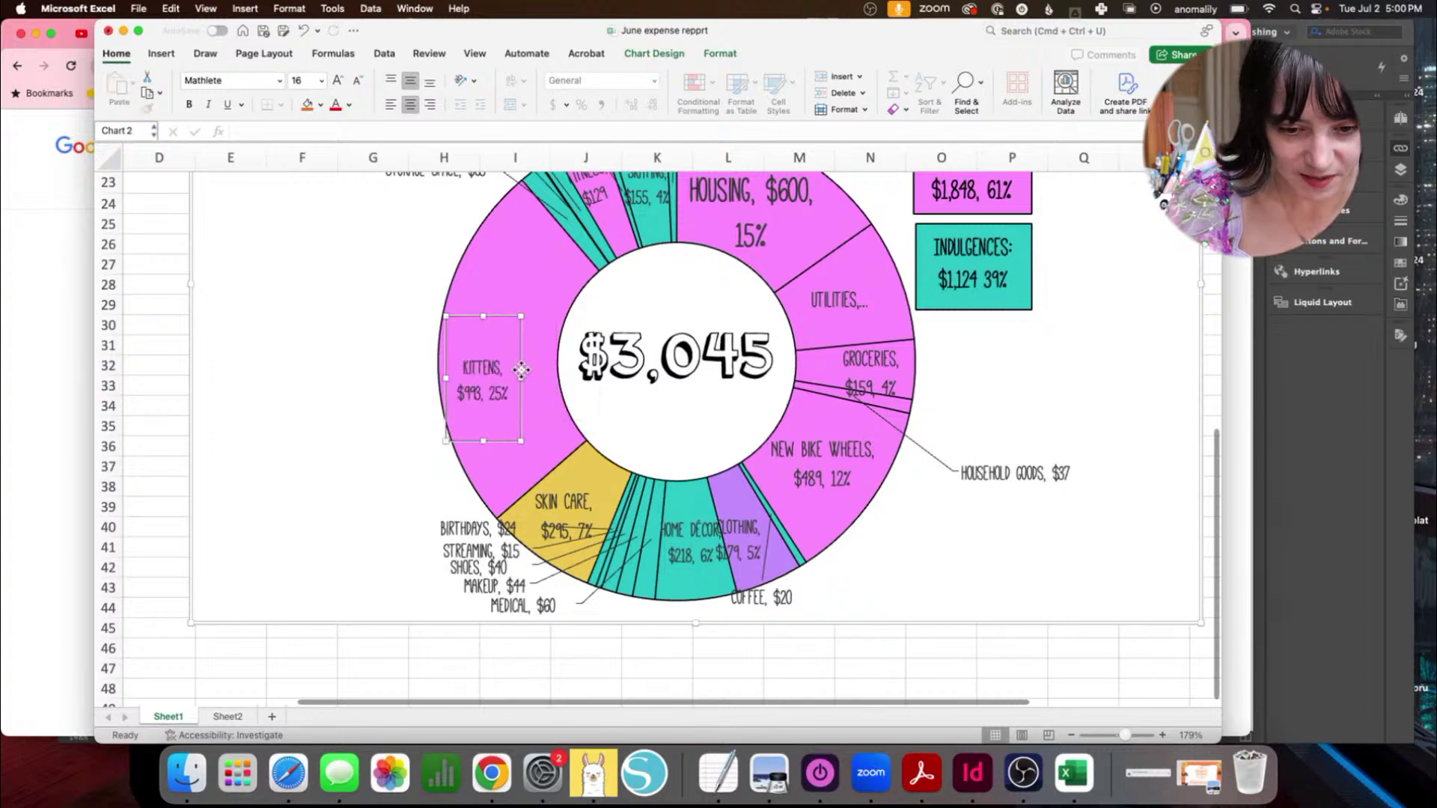
{"action": "left_click_drag", "start_coordinate": [521, 442], "coordinate": [549, 463]}
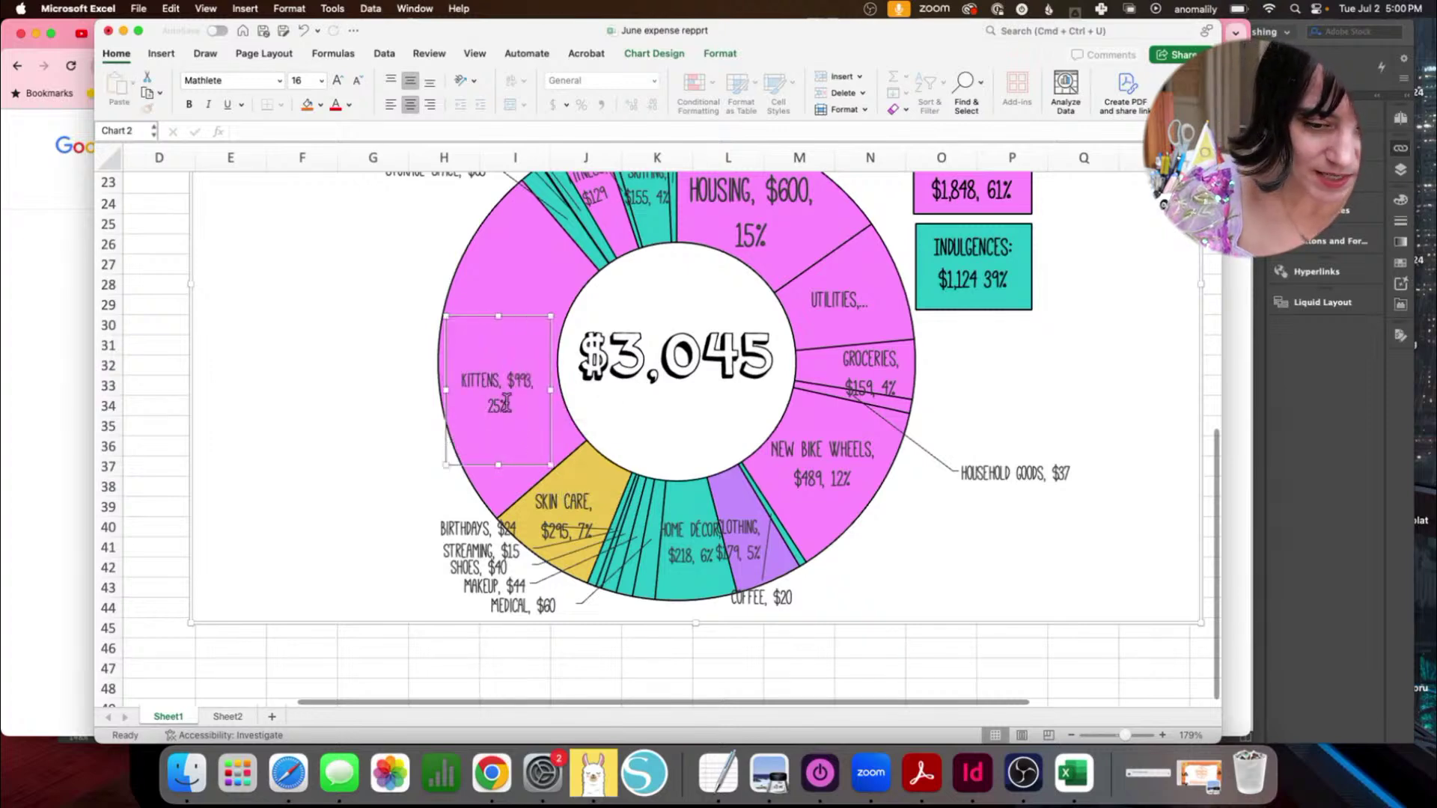
Step: Enlarge the Kittens label text, trying font size 36 and settling on 20
{"action": "triple_click", "coordinate": [480, 387]}
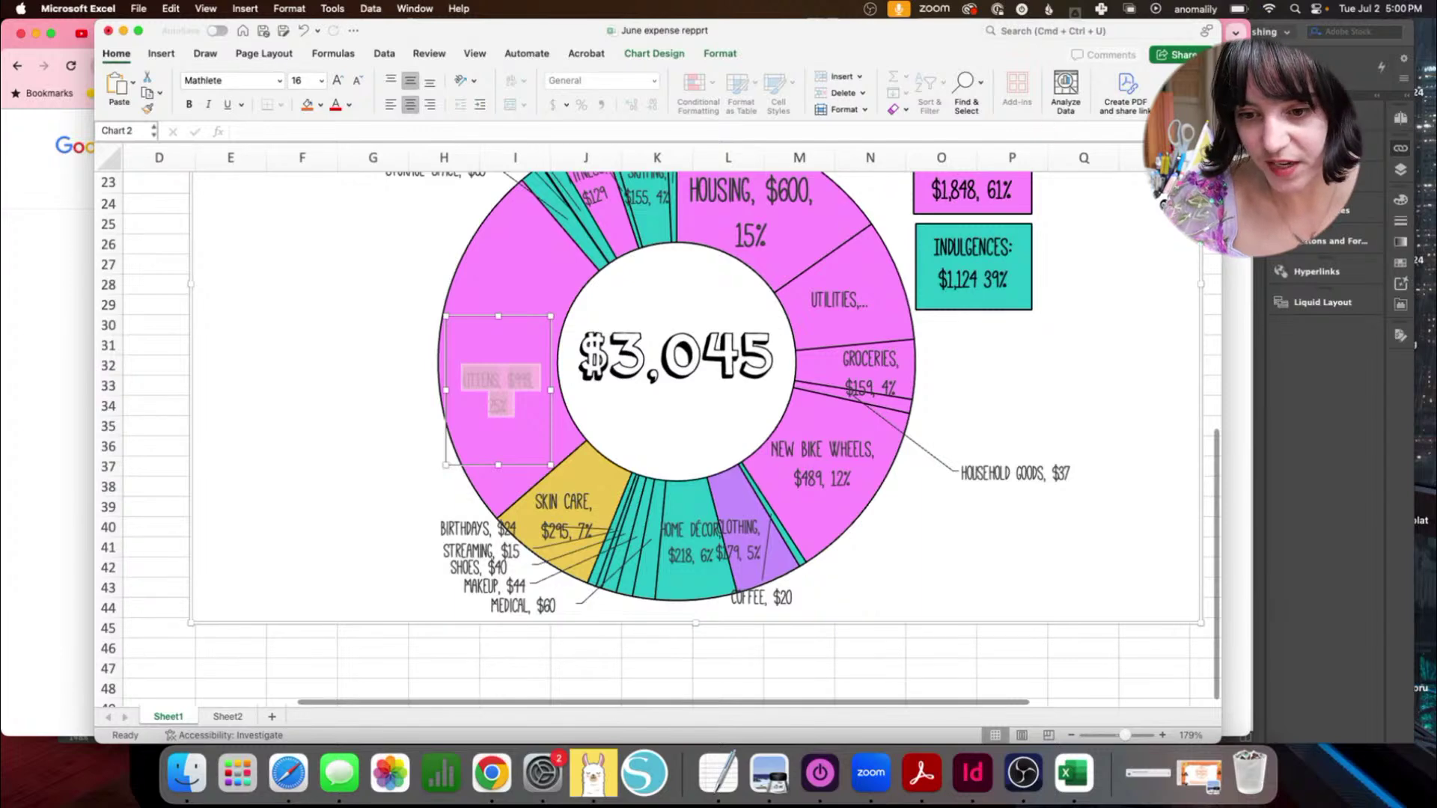
{"action": "scroll", "coordinate": [1113, 343], "scroll_direction": "down", "scroll_amount": 3}
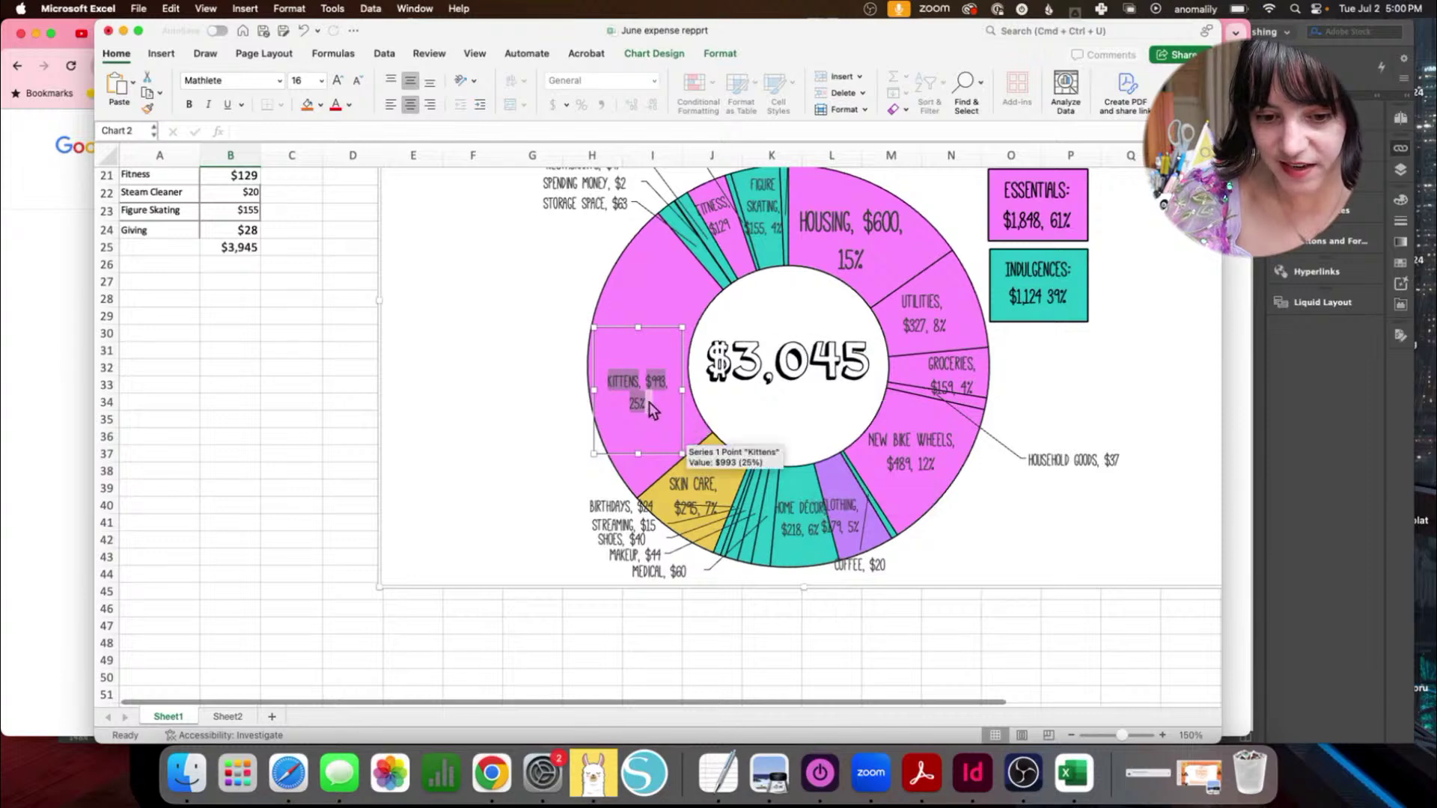
{"action": "left_click_drag", "start_coordinate": [656, 404], "coordinate": [624, 385]}
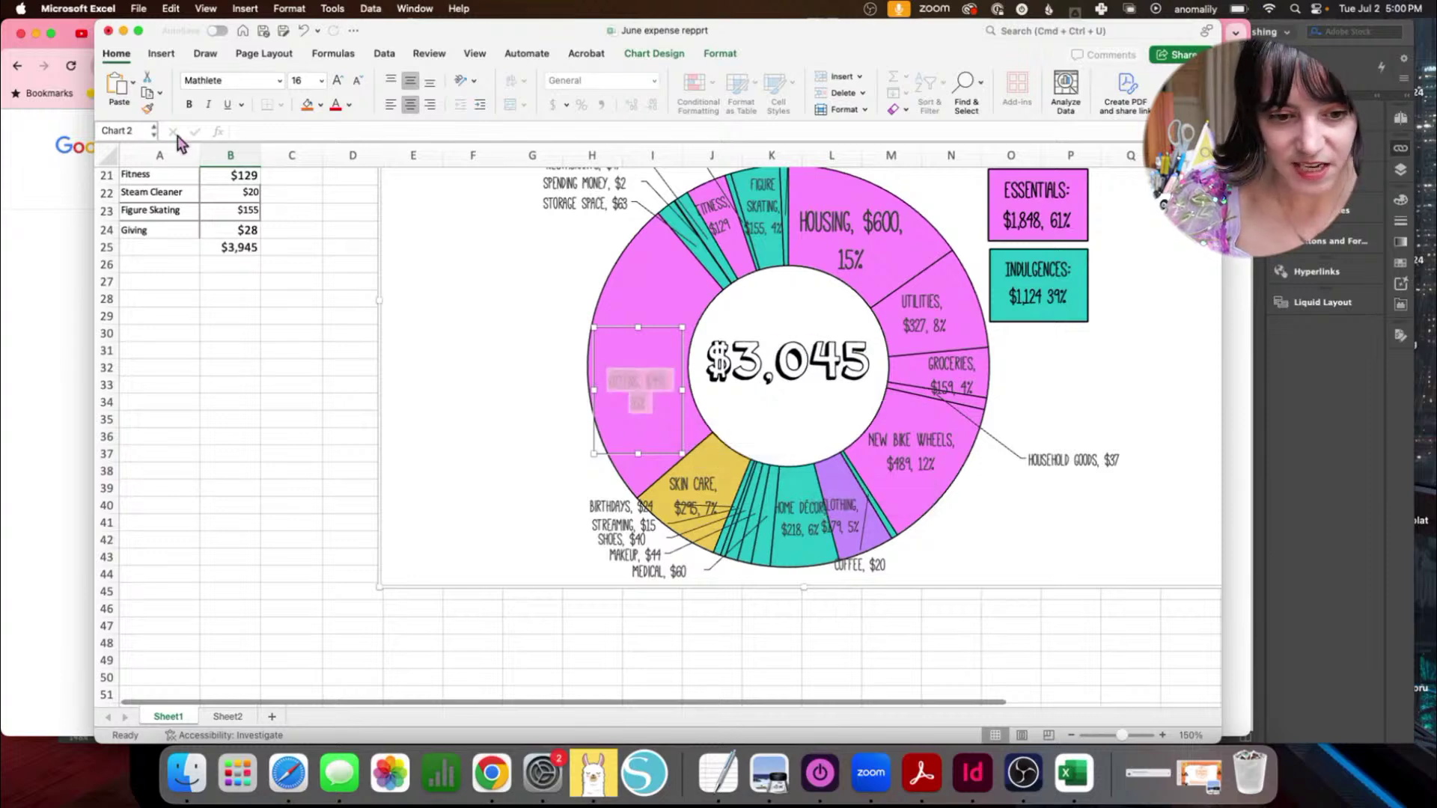
{"action": "left_click", "coordinate": [321, 81]}
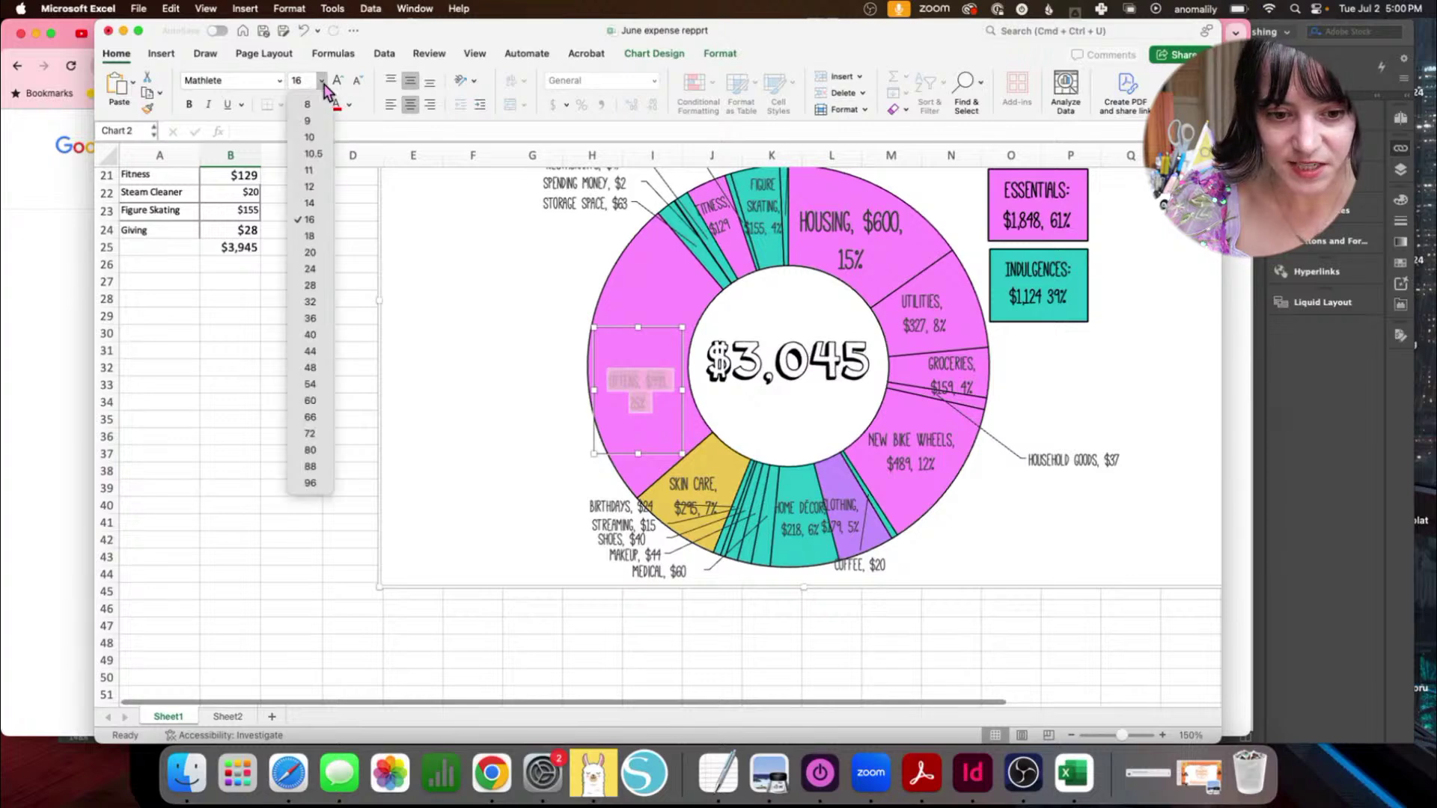
{"action": "left_click", "coordinate": [310, 318]}
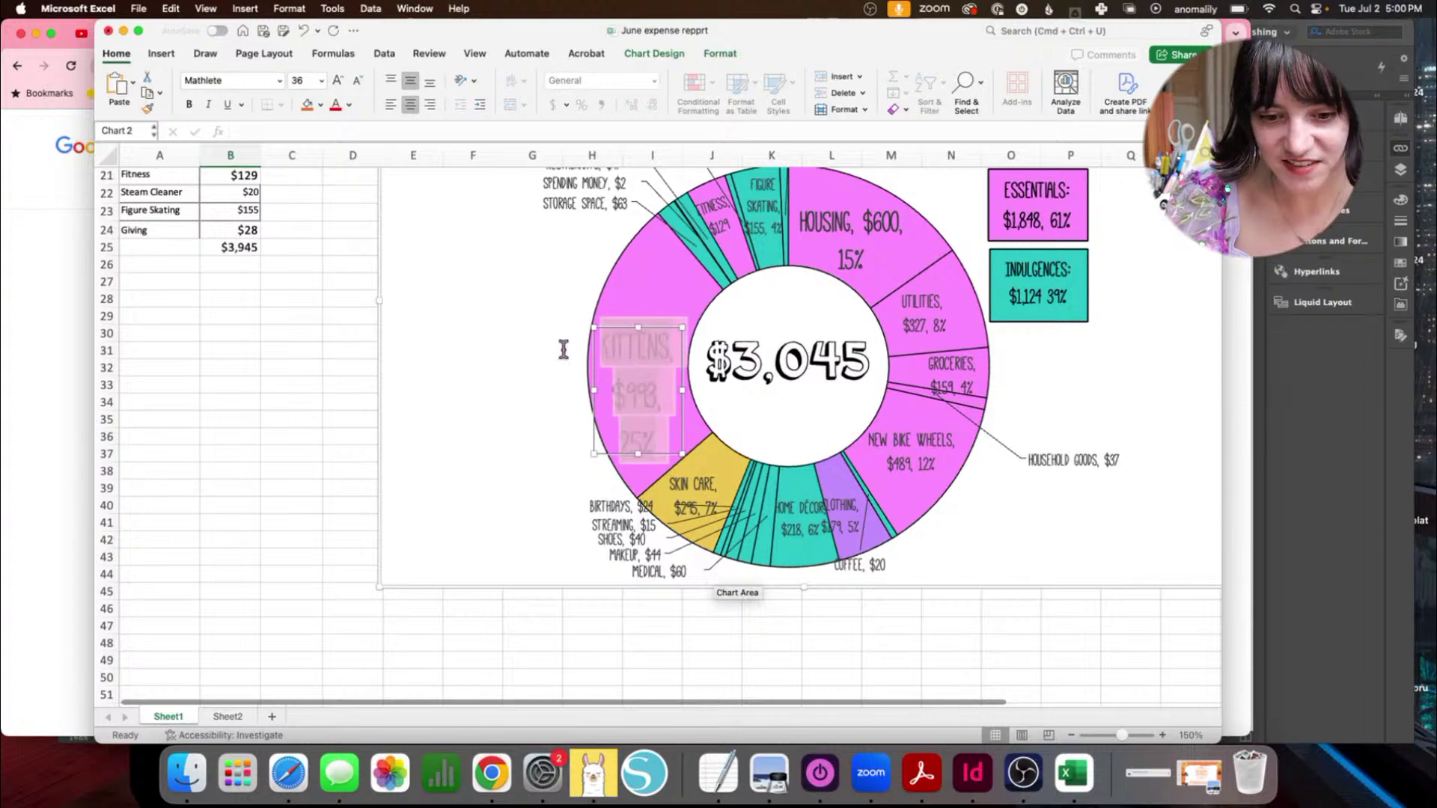
{"action": "left_click", "coordinate": [321, 81]}
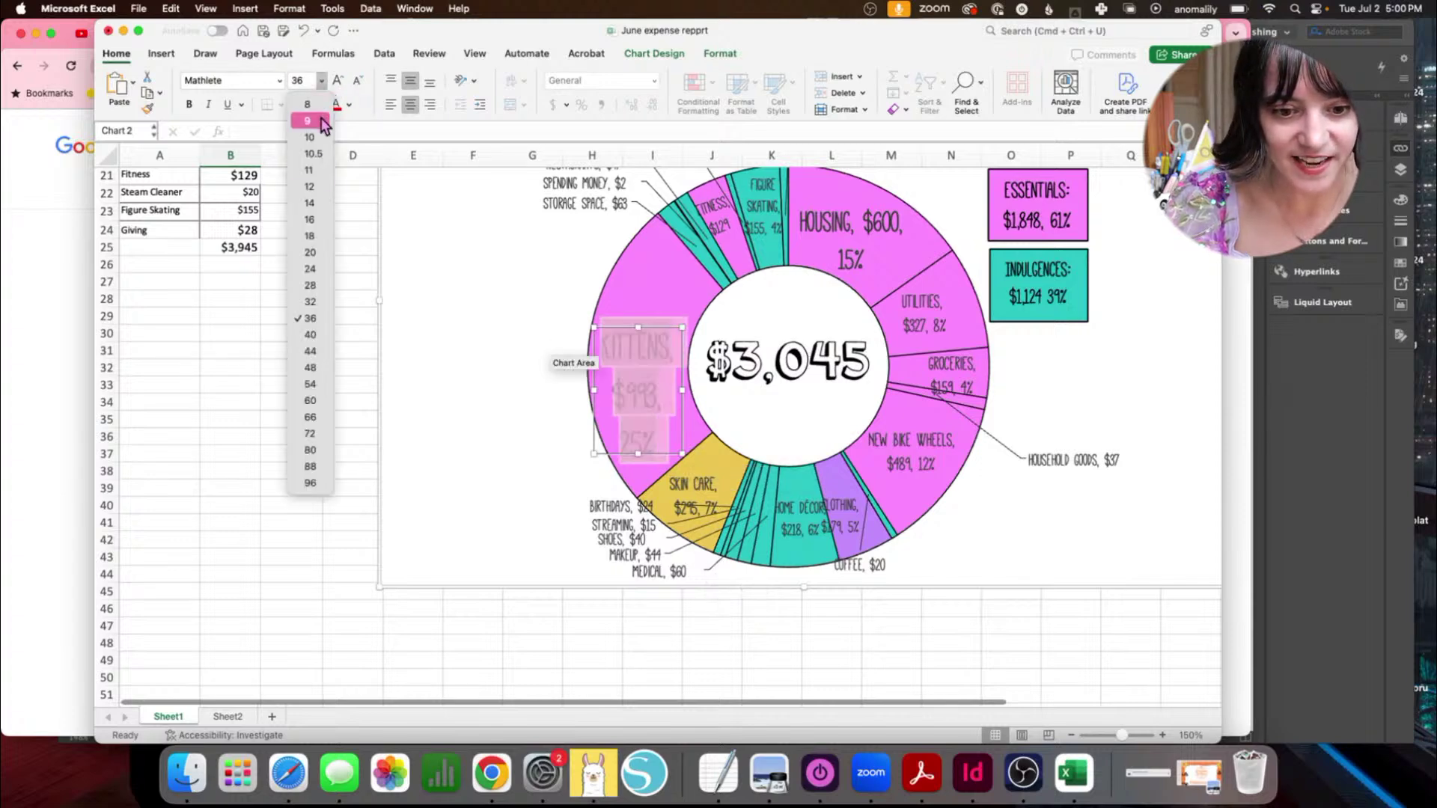
{"action": "left_click", "coordinate": [330, 257]}
{"action": "left_click", "coordinate": [288, 334]}
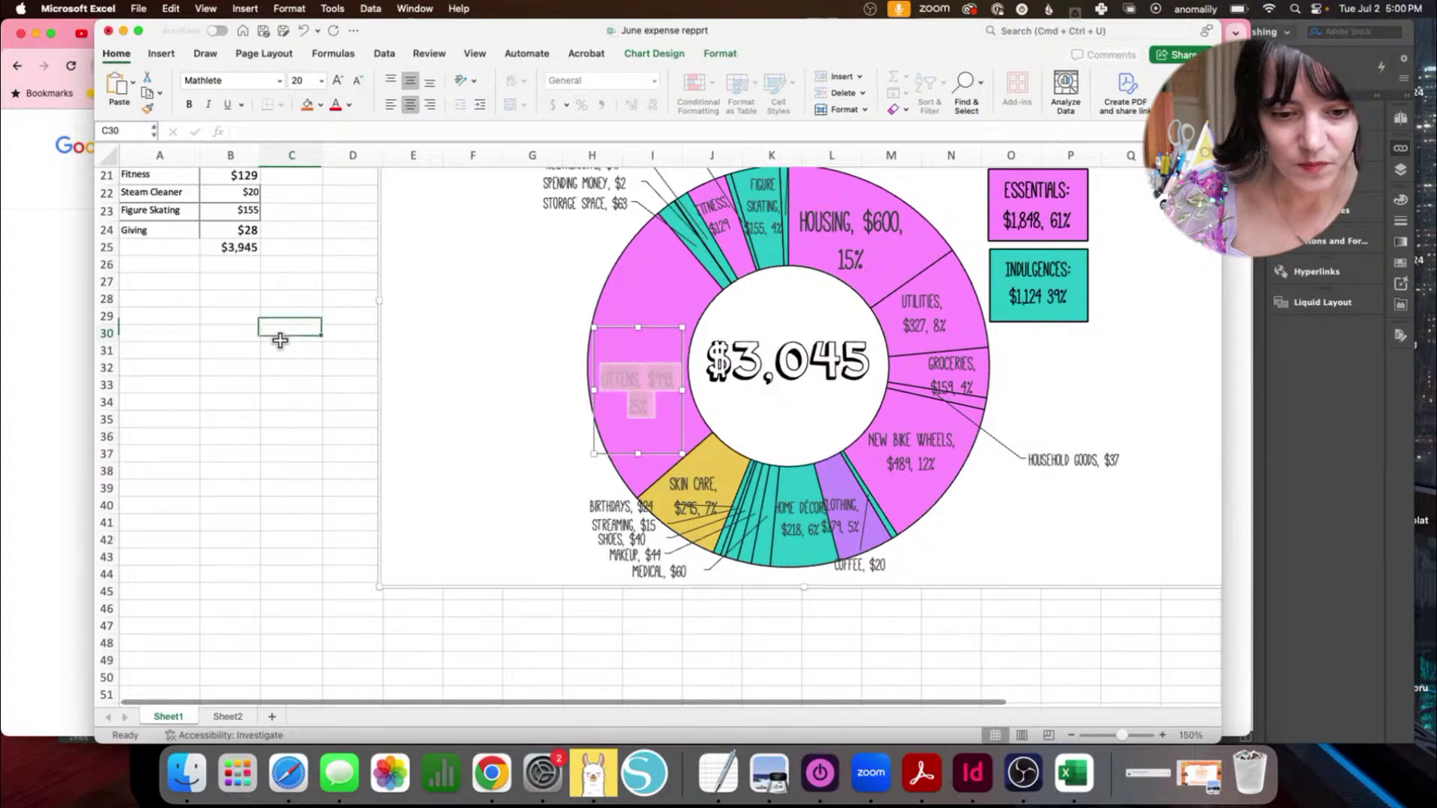
Step: Set the Kittens amount in cell B16 to 92.85
{"action": "scroll", "coordinate": [280, 341], "scroll_direction": "up", "scroll_amount": 3}
{"action": "double_click", "coordinate": [237, 214]}
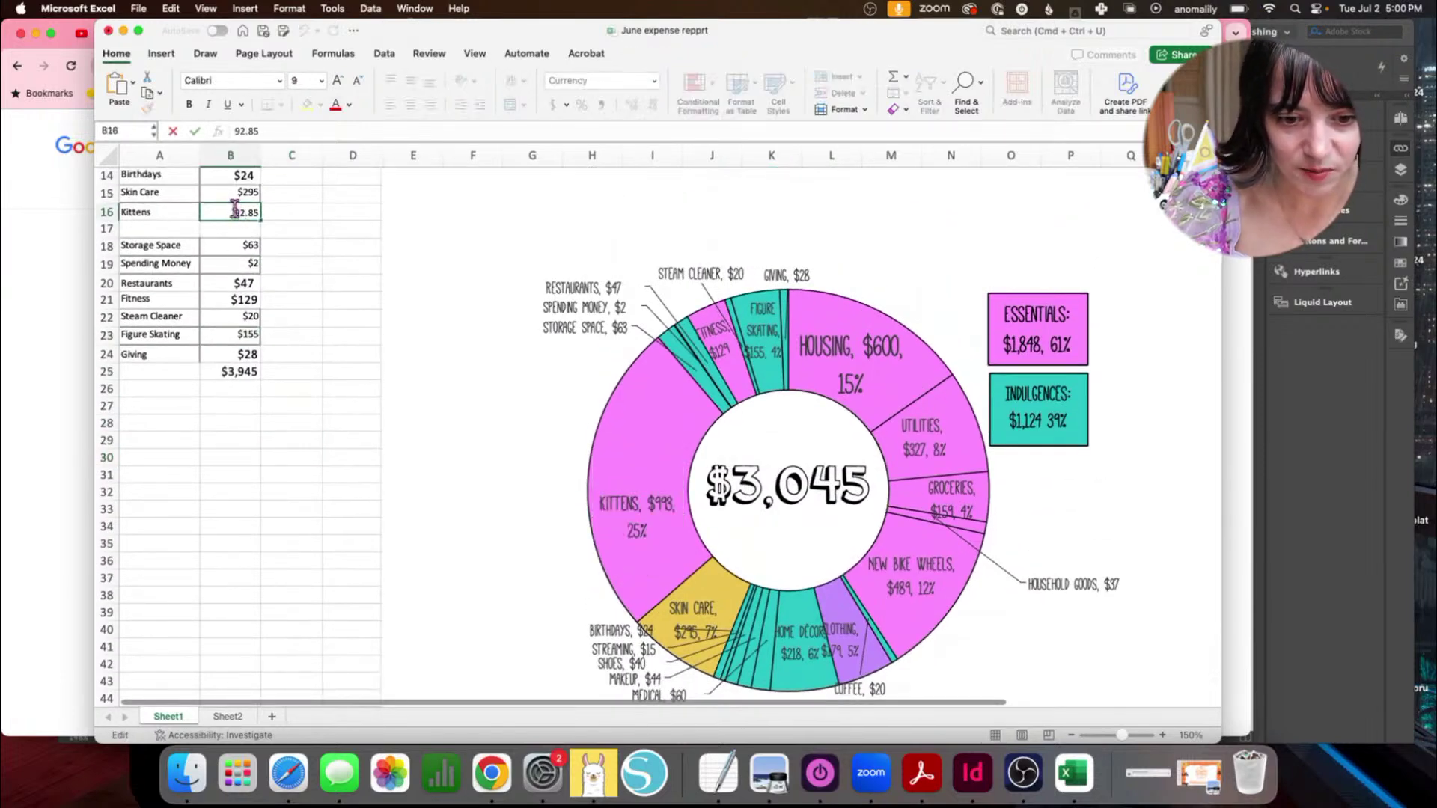
{"action": "key", "text": "Return"}
Step: Shrink the Kittens label box to a single line and move it outside the doughnut, just below the Storage Space label
{"action": "left_click", "coordinate": [379, 529]}
{"action": "scroll", "coordinate": [378, 529], "scroll_direction": "down", "scroll_amount": 3}
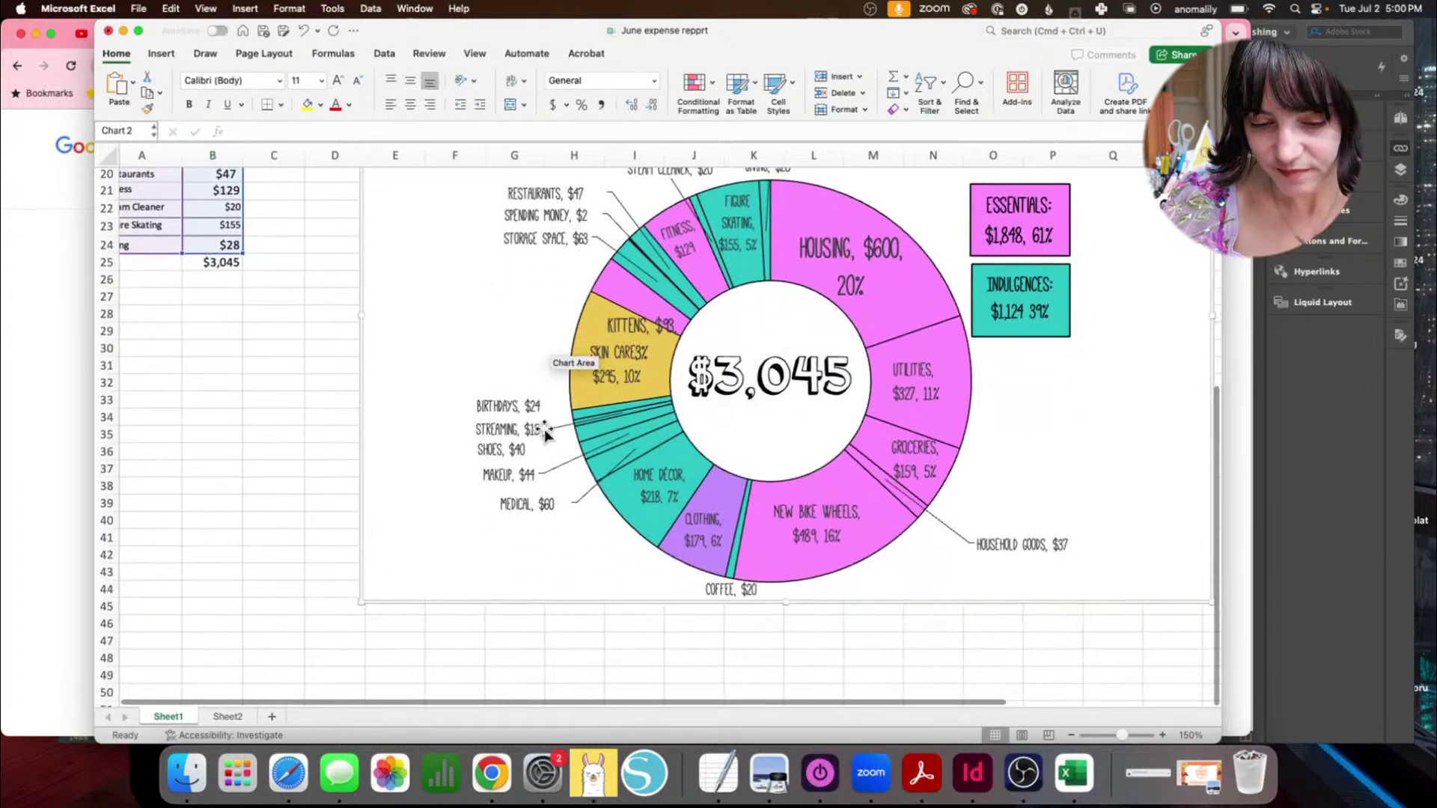
{"action": "left_click", "coordinate": [667, 329]}
{"action": "left_click", "coordinate": [666, 329]}
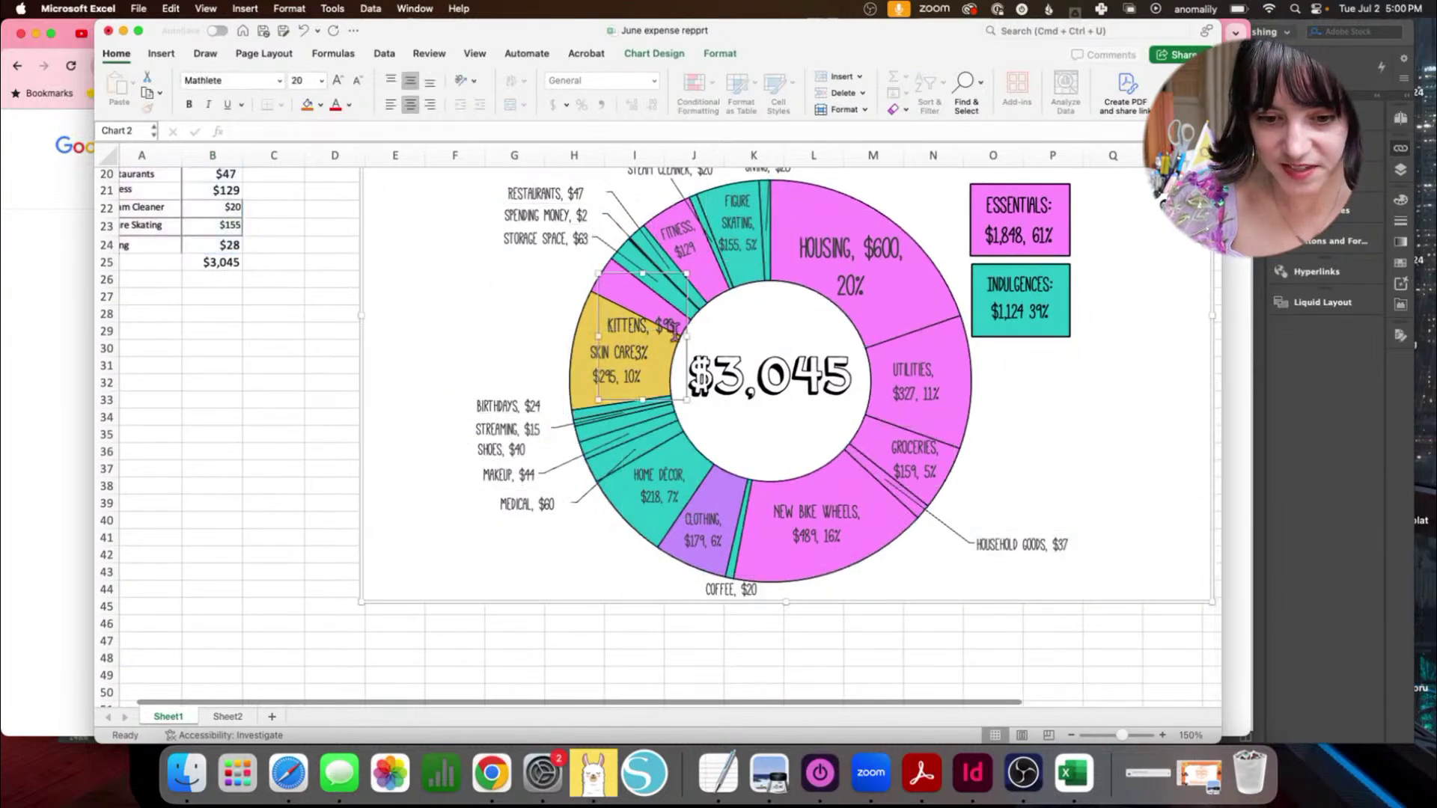
{"action": "left_click_drag", "start_coordinate": [687, 400], "coordinate": [708, 323]}
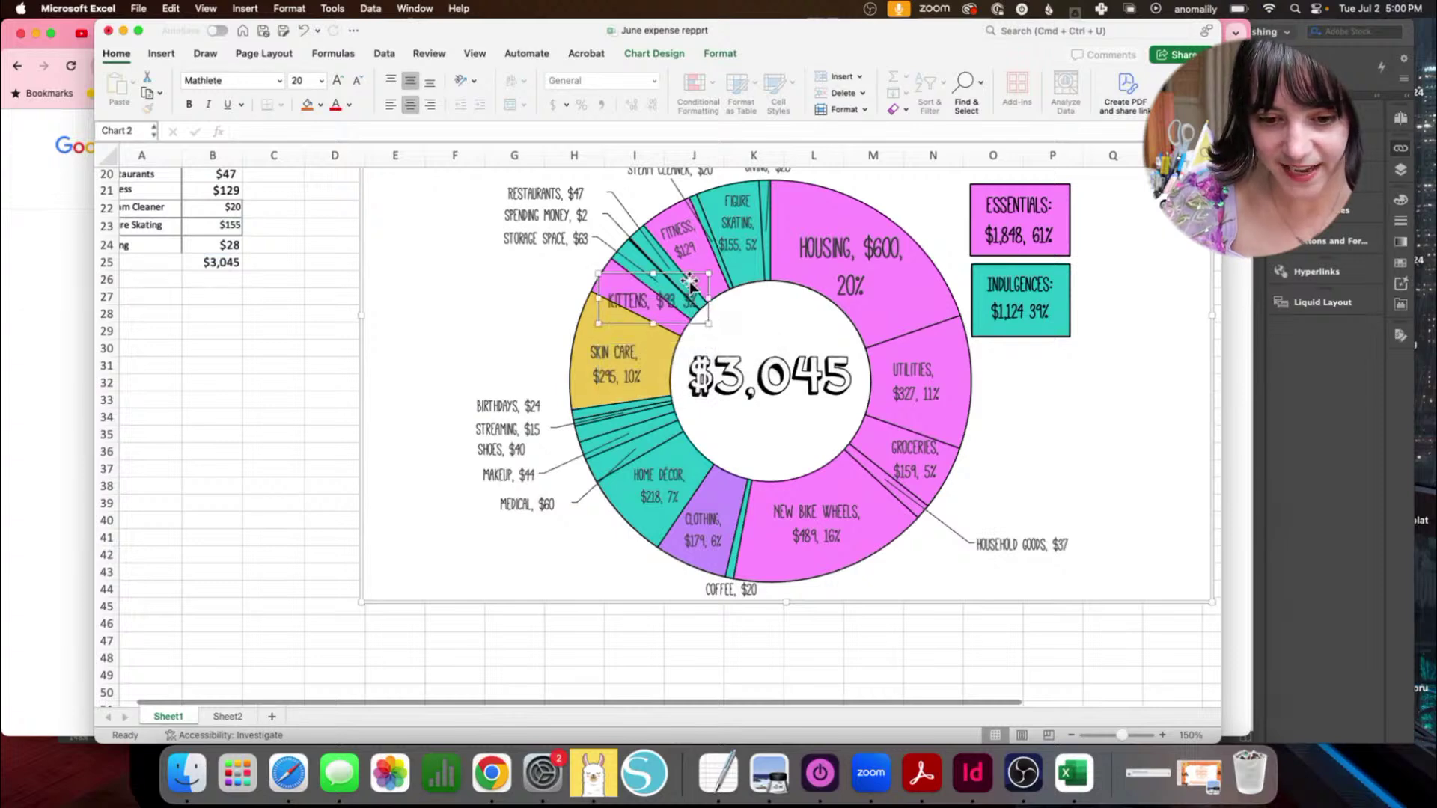
{"action": "left_click_drag", "start_coordinate": [692, 275], "coordinate": [538, 256]}
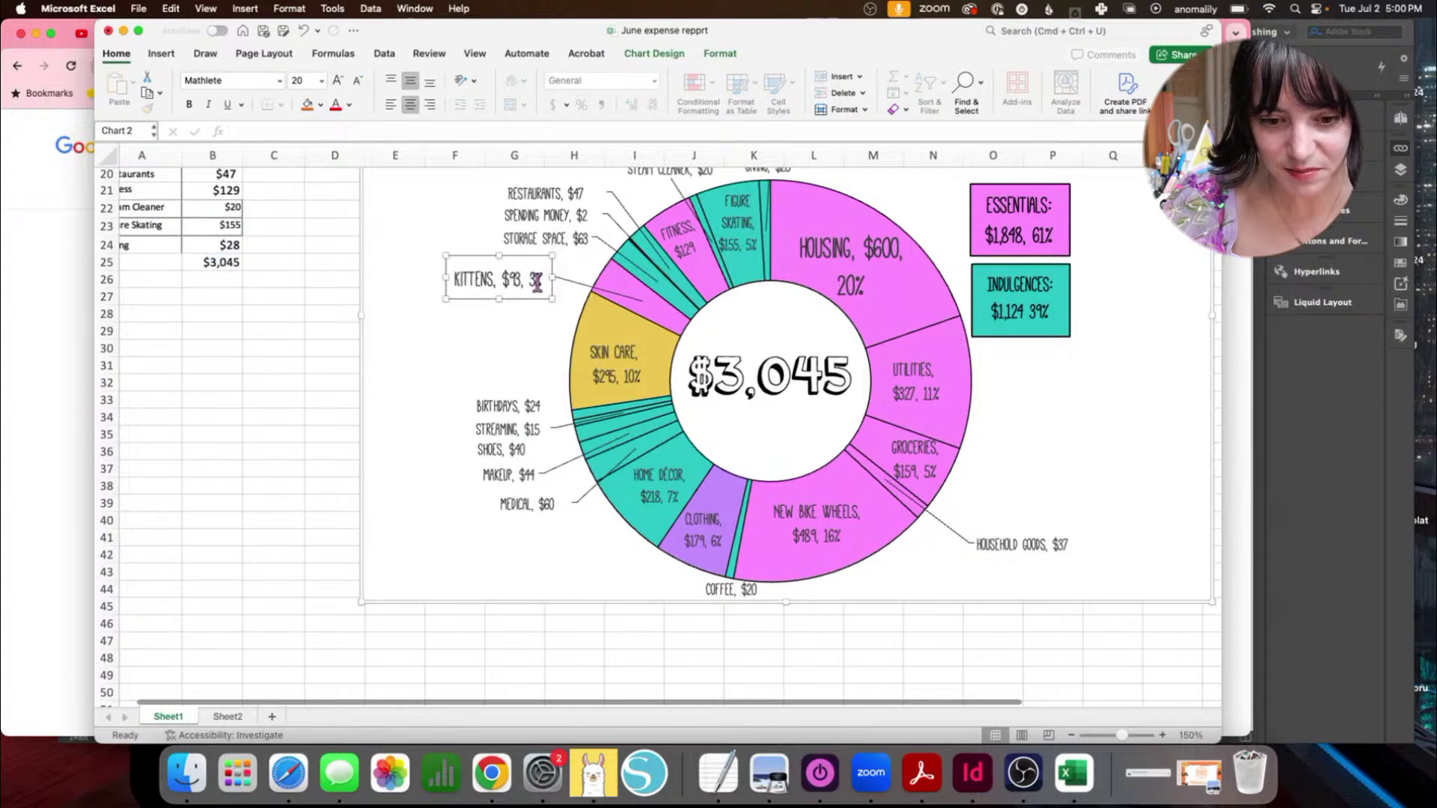
{"action": "left_click_drag", "start_coordinate": [539, 256], "coordinate": [542, 246]}
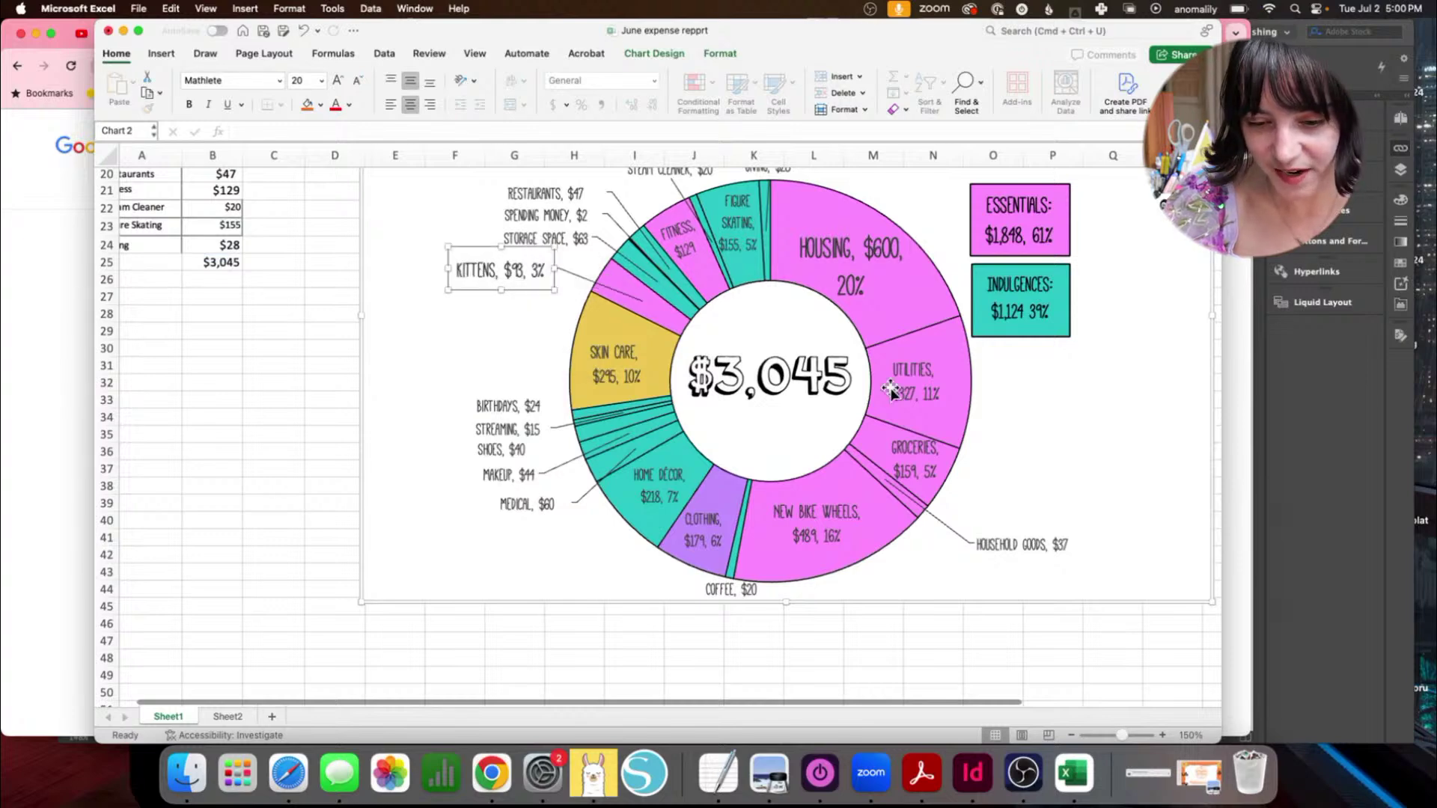
{"action": "left_click", "coordinate": [1085, 408]}
Step: Move the Coffee data label outside the doughnut, below the New Bike Wheels slice
{"action": "scroll", "coordinate": [1085, 410], "scroll_direction": "up", "scroll_amount": 3}
{"action": "scroll", "coordinate": [1085, 410], "scroll_direction": "right", "scroll_amount": 2}
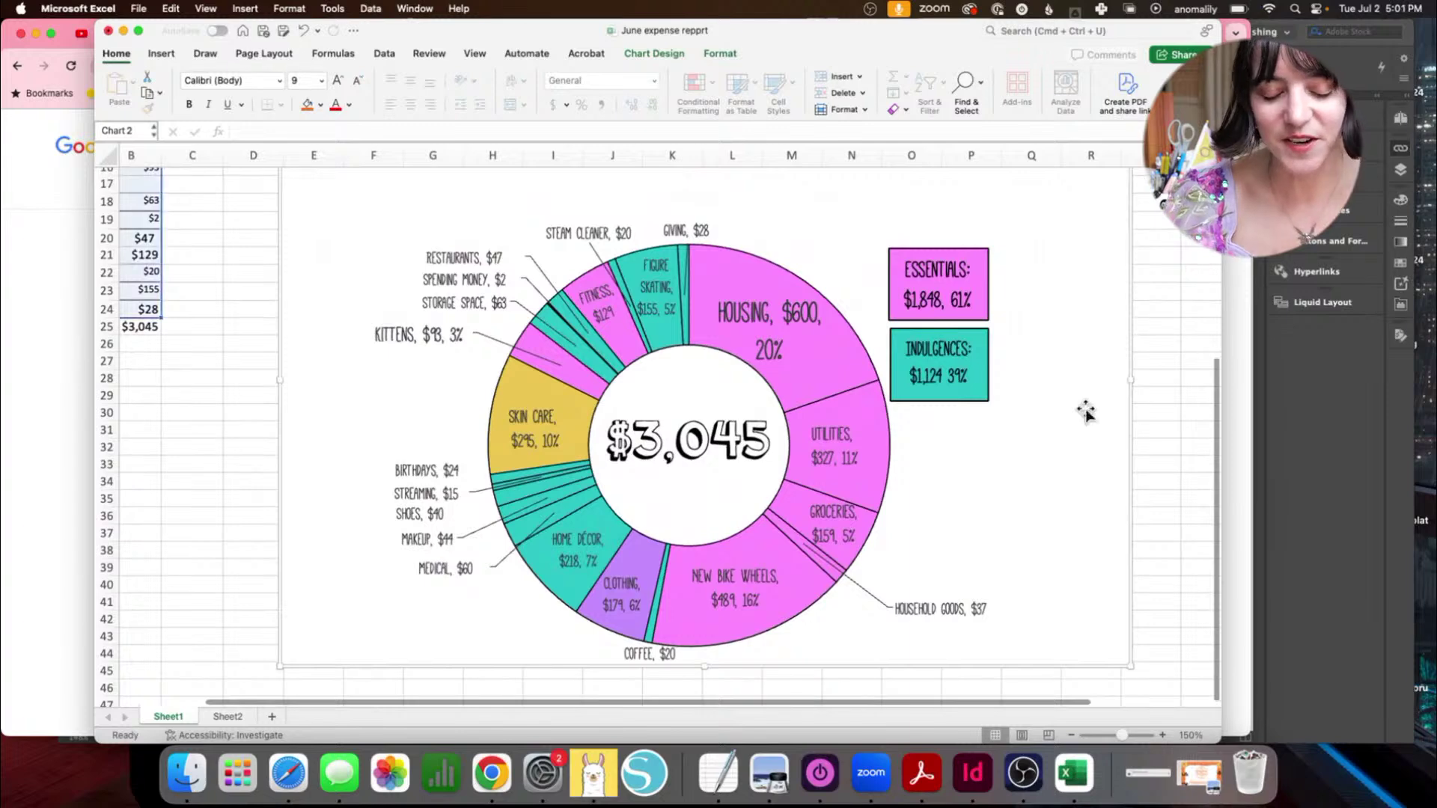
{"action": "scroll", "coordinate": [1085, 411], "scroll_direction": "right", "scroll_amount": 2}
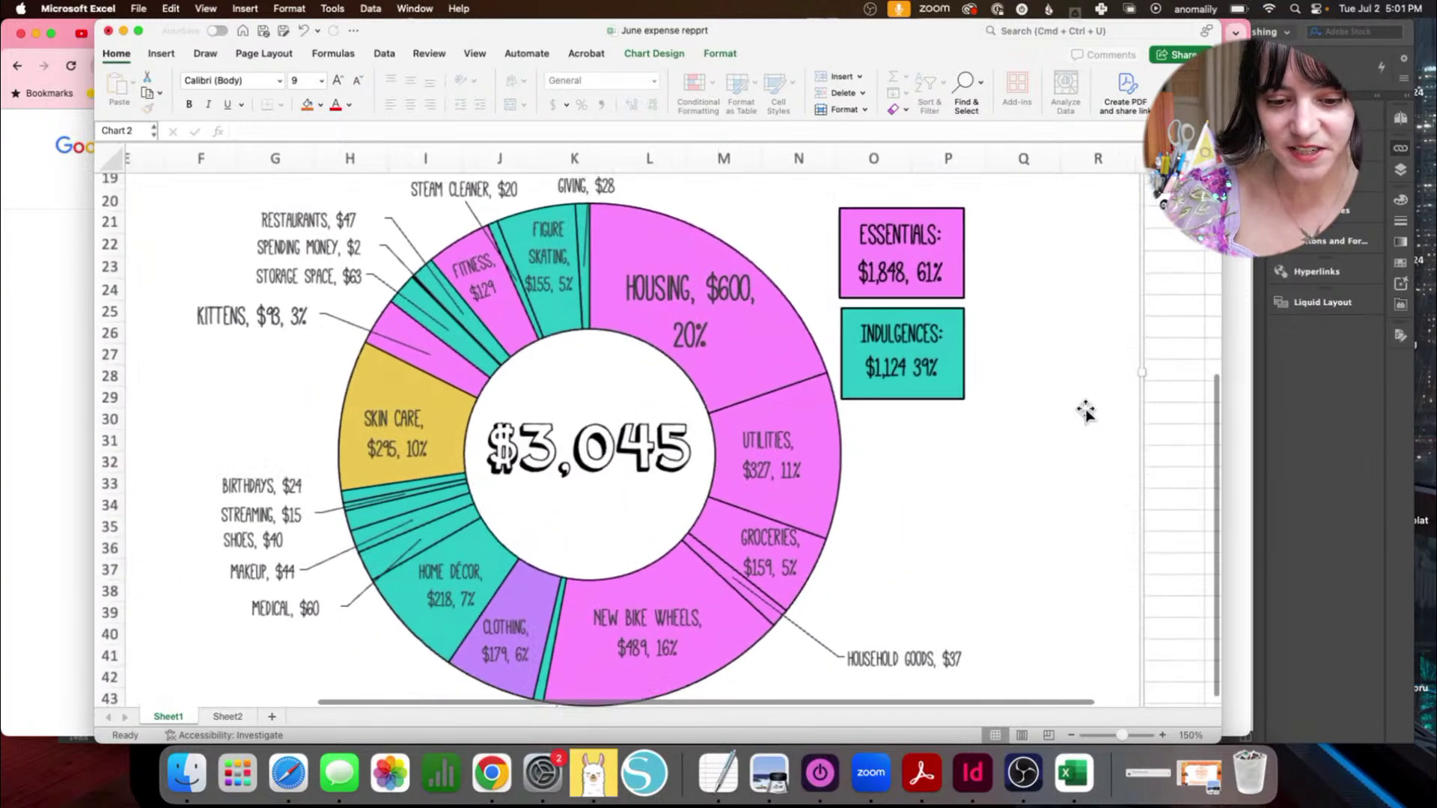
{"action": "scroll", "coordinate": [1086, 411], "scroll_direction": "right", "scroll_amount": 1}
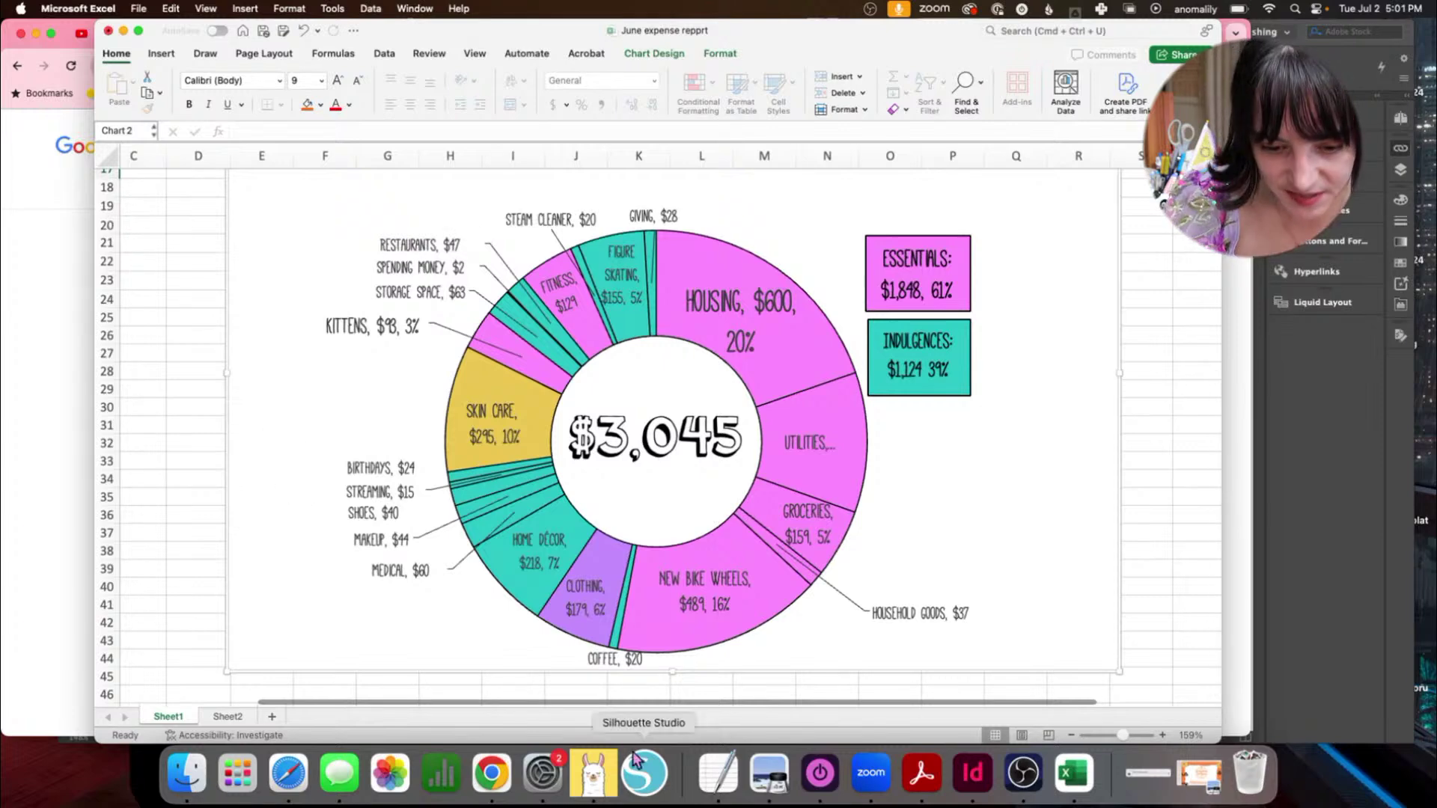
{"action": "left_click_drag", "start_coordinate": [633, 661], "coordinate": [768, 654]}
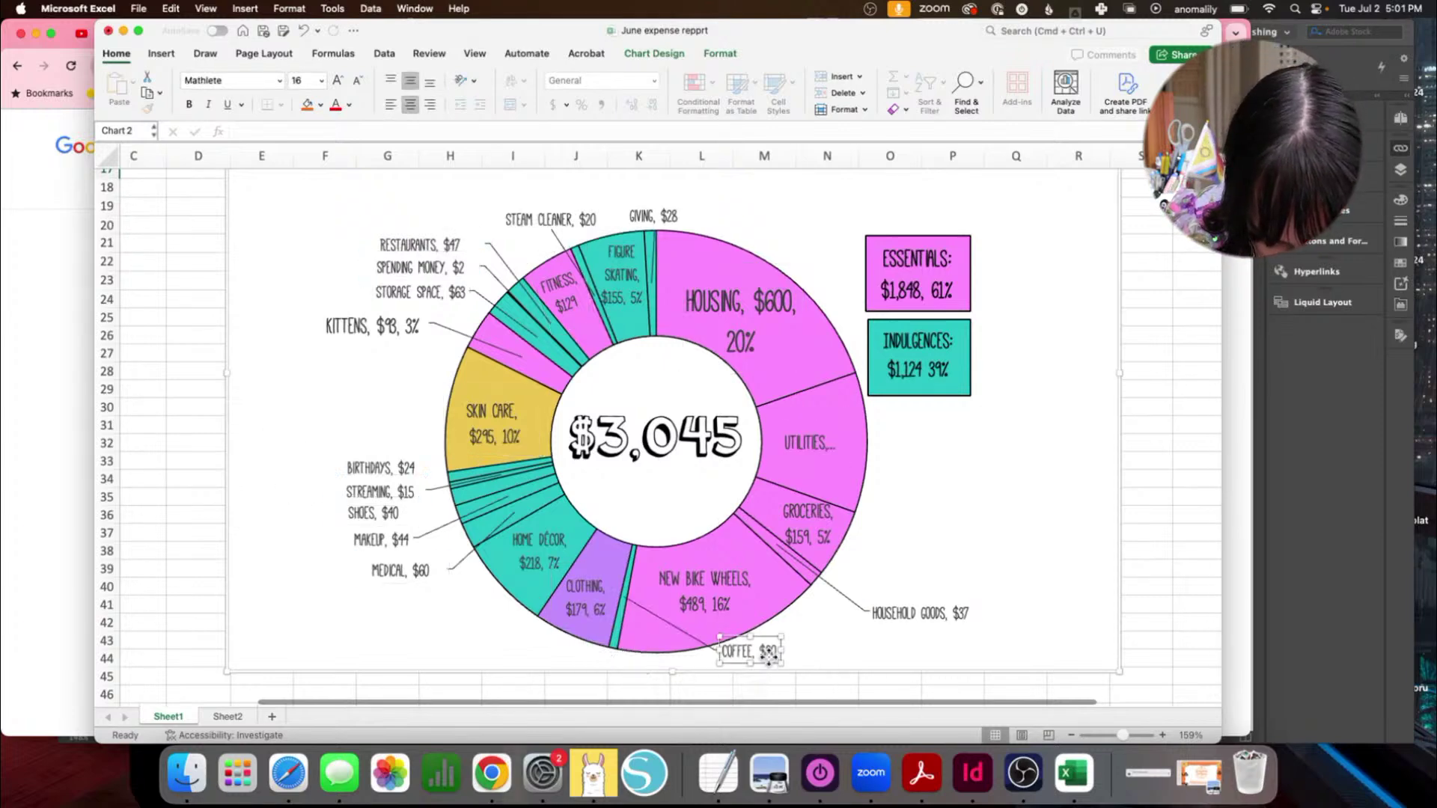
Step: Move the Coffee category and its amount from A7:B7 into the empty cells A17:B17 below Kittens
{"action": "scroll", "coordinate": [234, 461], "scroll_direction": "left", "scroll_amount": 3}
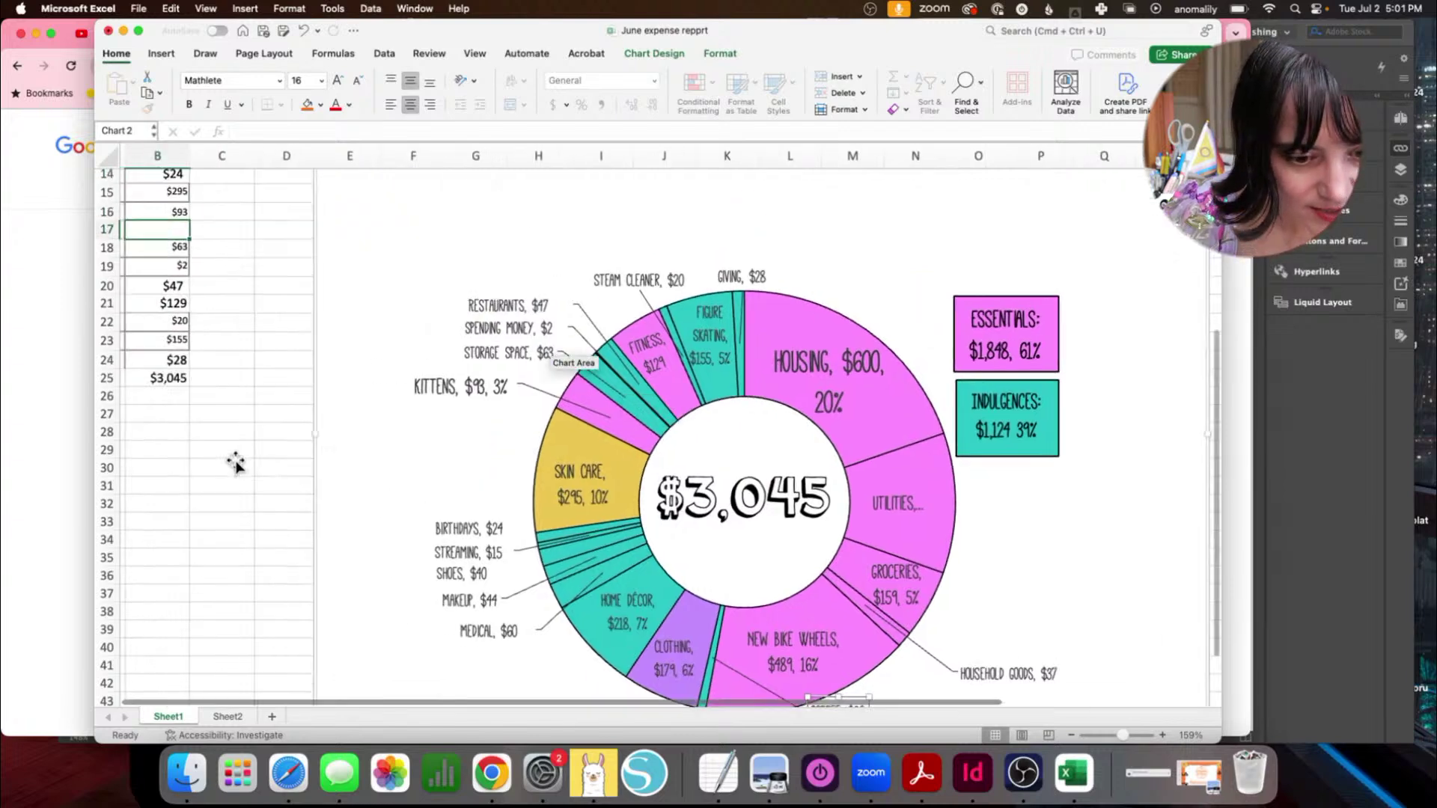
{"action": "scroll", "coordinate": [234, 469], "scroll_direction": "up", "scroll_amount": 5}
{"action": "left_click", "coordinate": [167, 432]}
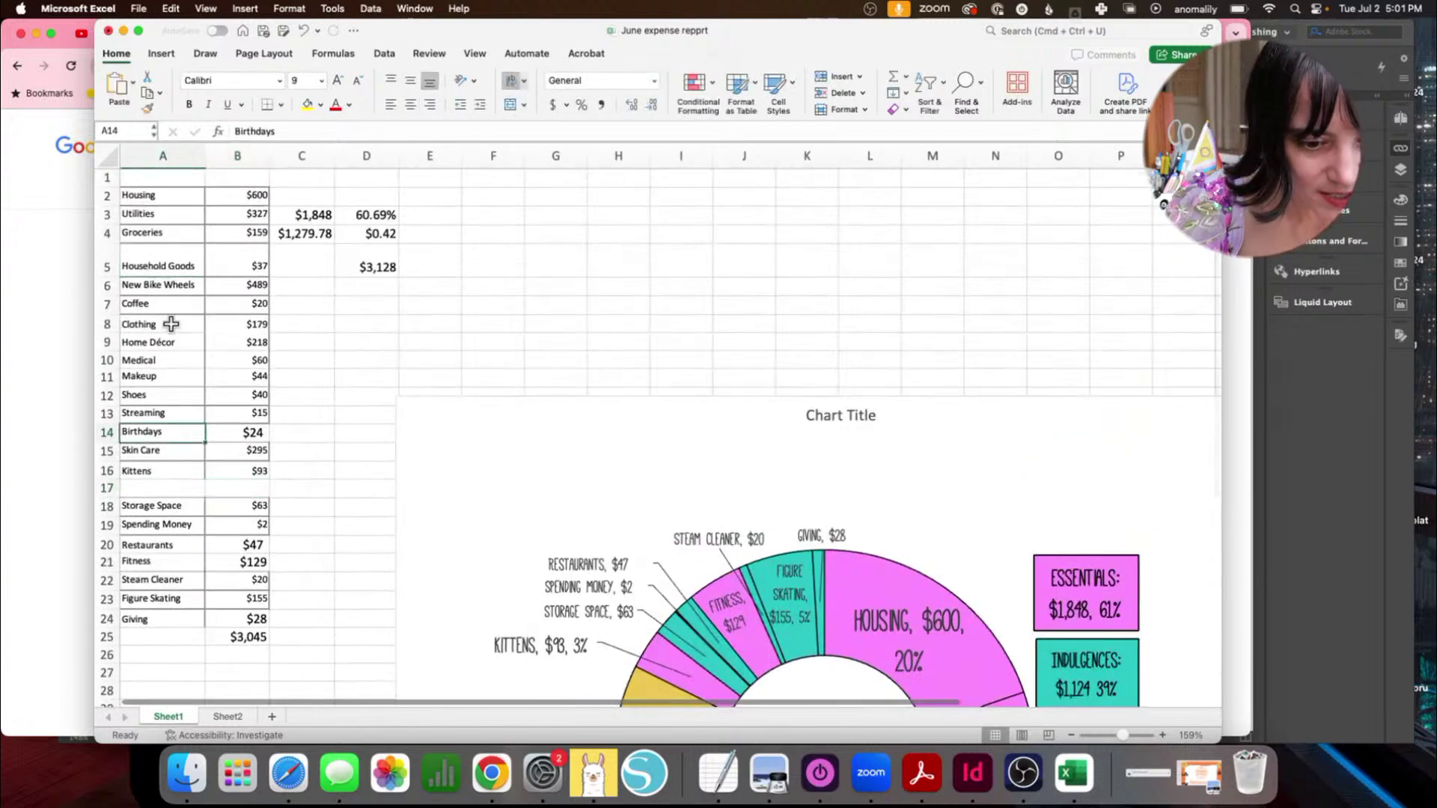
{"action": "left_click_drag", "start_coordinate": [168, 306], "coordinate": [231, 307]}
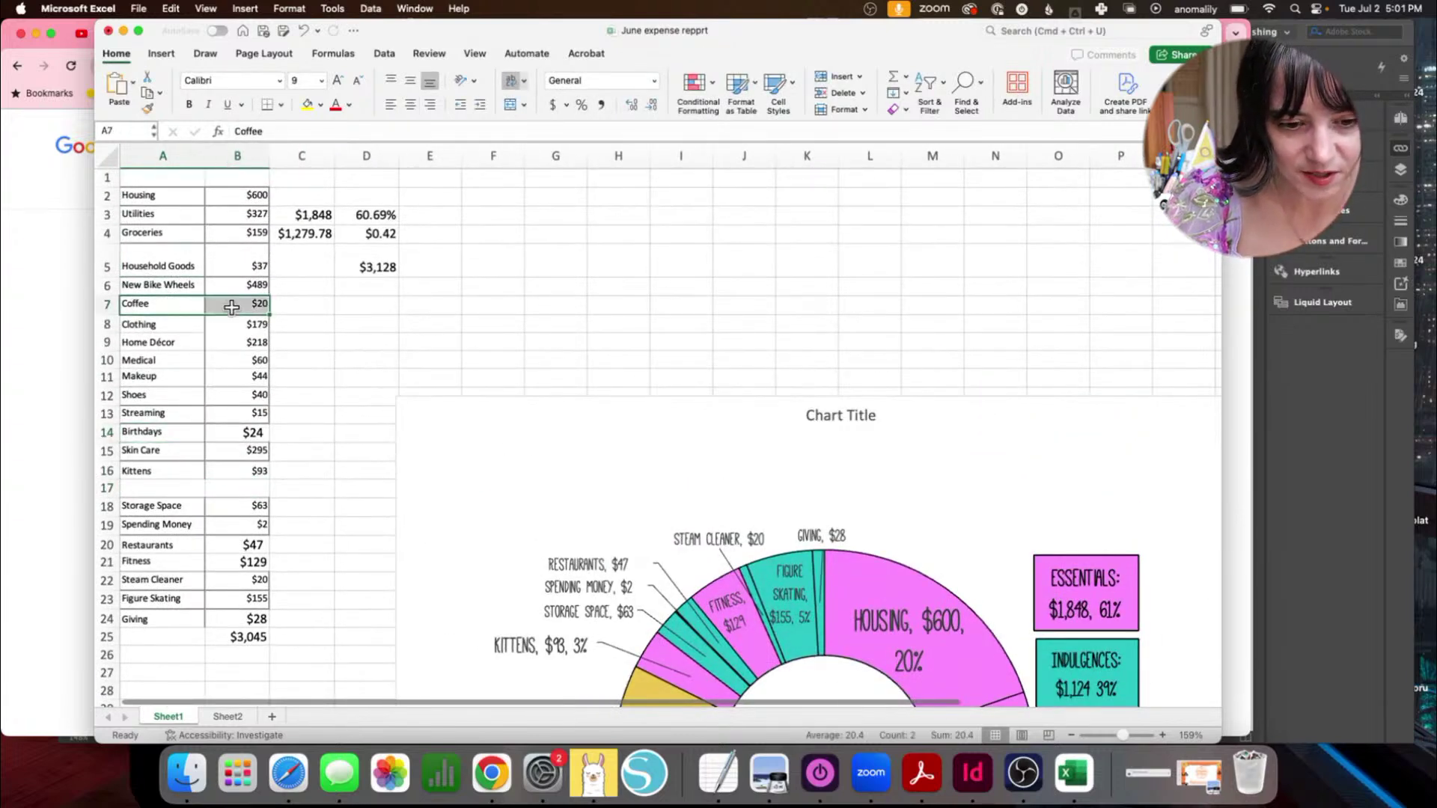
{"action": "key", "text": "super+c"}
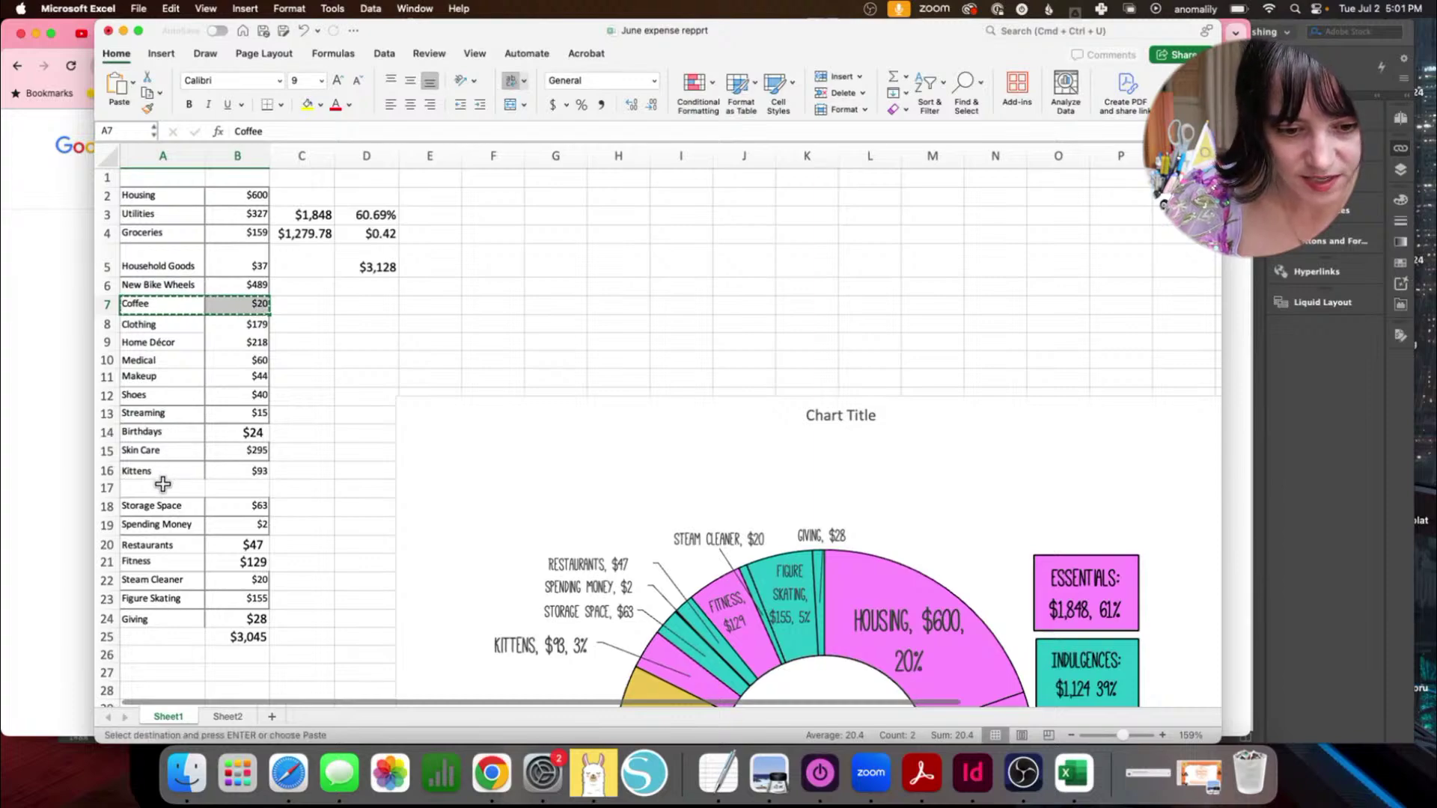
{"action": "left_click_drag", "start_coordinate": [163, 484], "coordinate": [243, 491]}
{"action": "key", "text": "super+v"}
{"action": "left_click", "coordinate": [385, 401]}
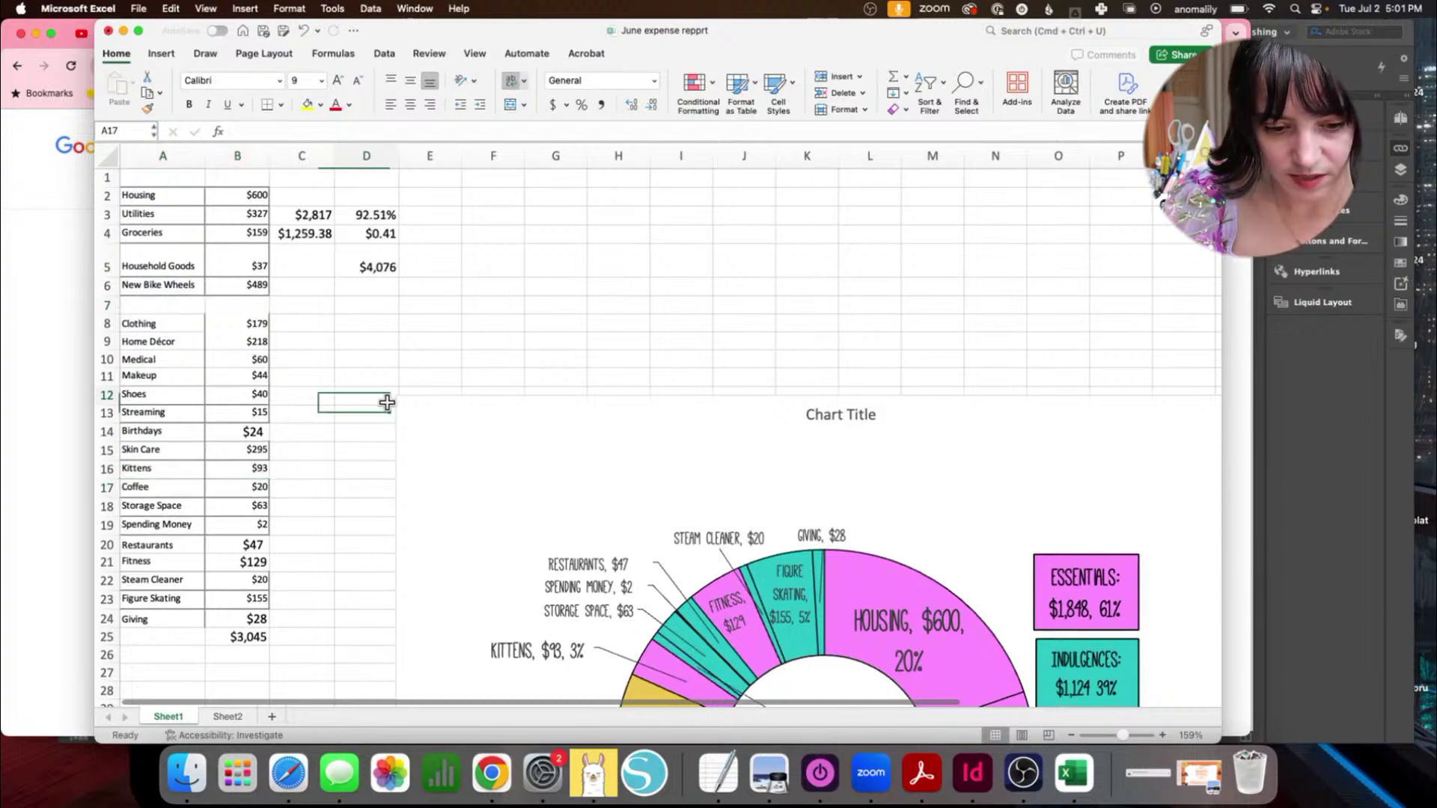
Step: Check the text size of the doughnut's data labels, including Skin Care and Medical
{"action": "scroll", "coordinate": [385, 401], "scroll_direction": "down", "scroll_amount": 6}
{"action": "scroll", "coordinate": [386, 403], "scroll_direction": "up", "scroll_amount": 3}
{"action": "scroll", "coordinate": [386, 403], "scroll_direction": "right", "scroll_amount": 1}
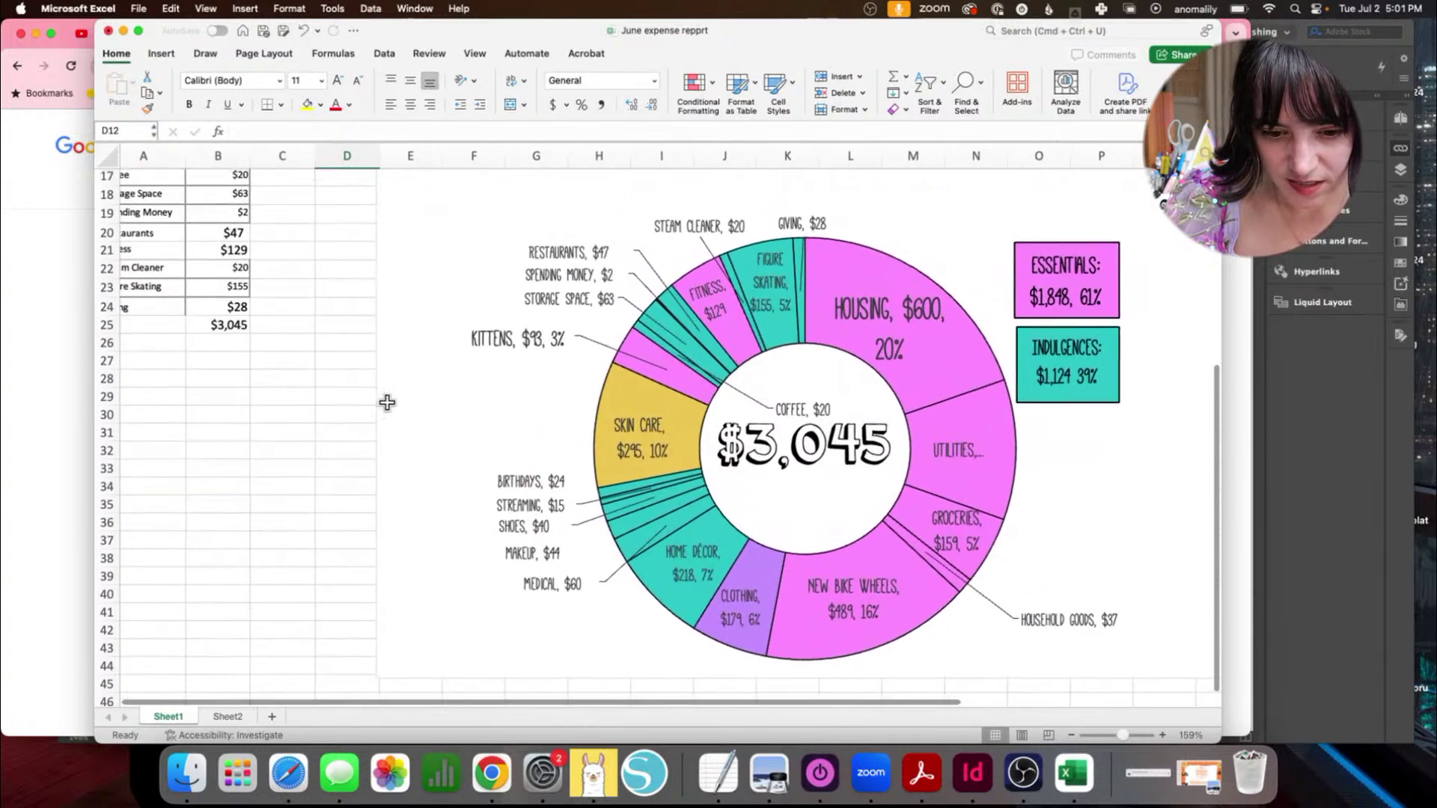
{"action": "left_click", "coordinate": [644, 461]}
{"action": "left_click", "coordinate": [644, 462]}
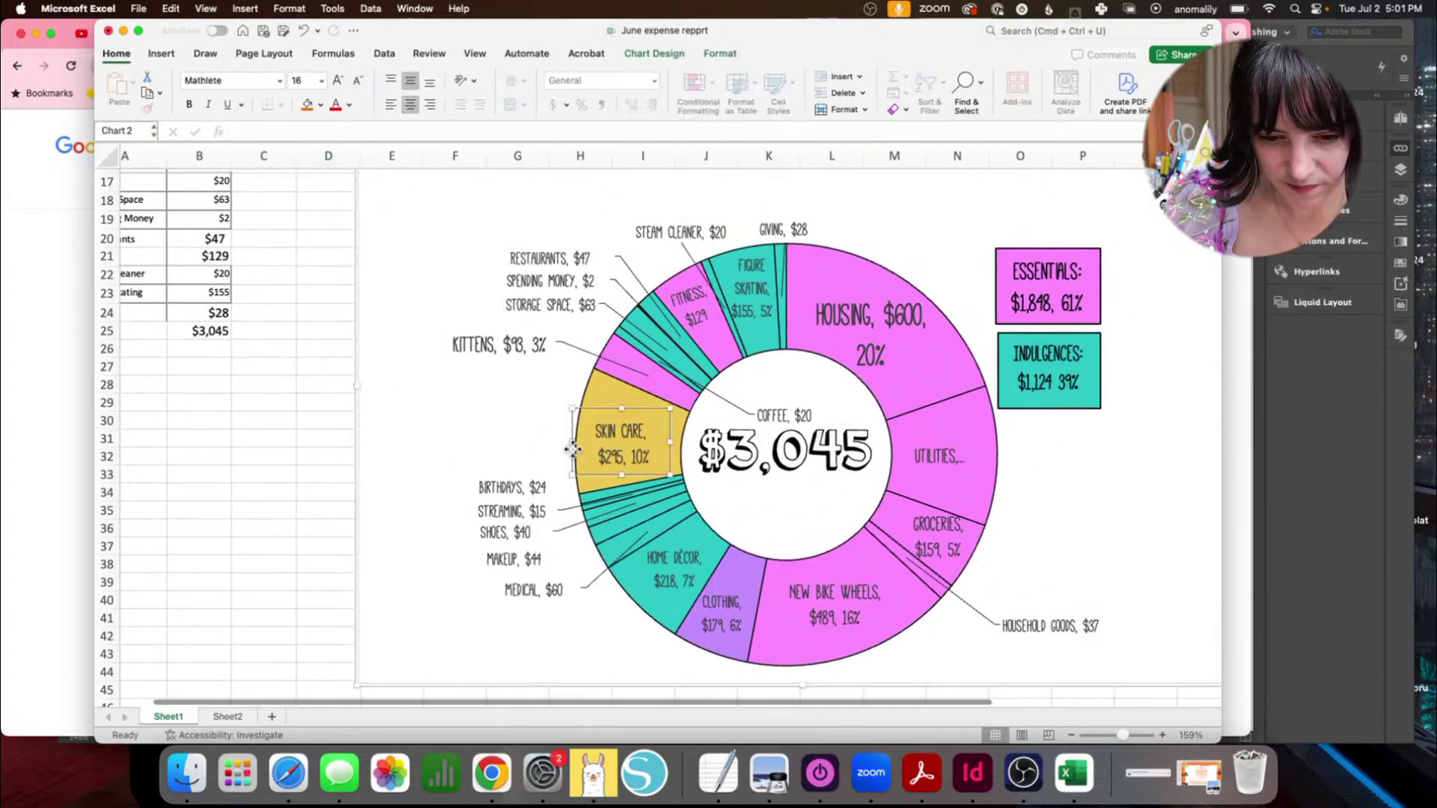
{"action": "left_click", "coordinate": [554, 444]}
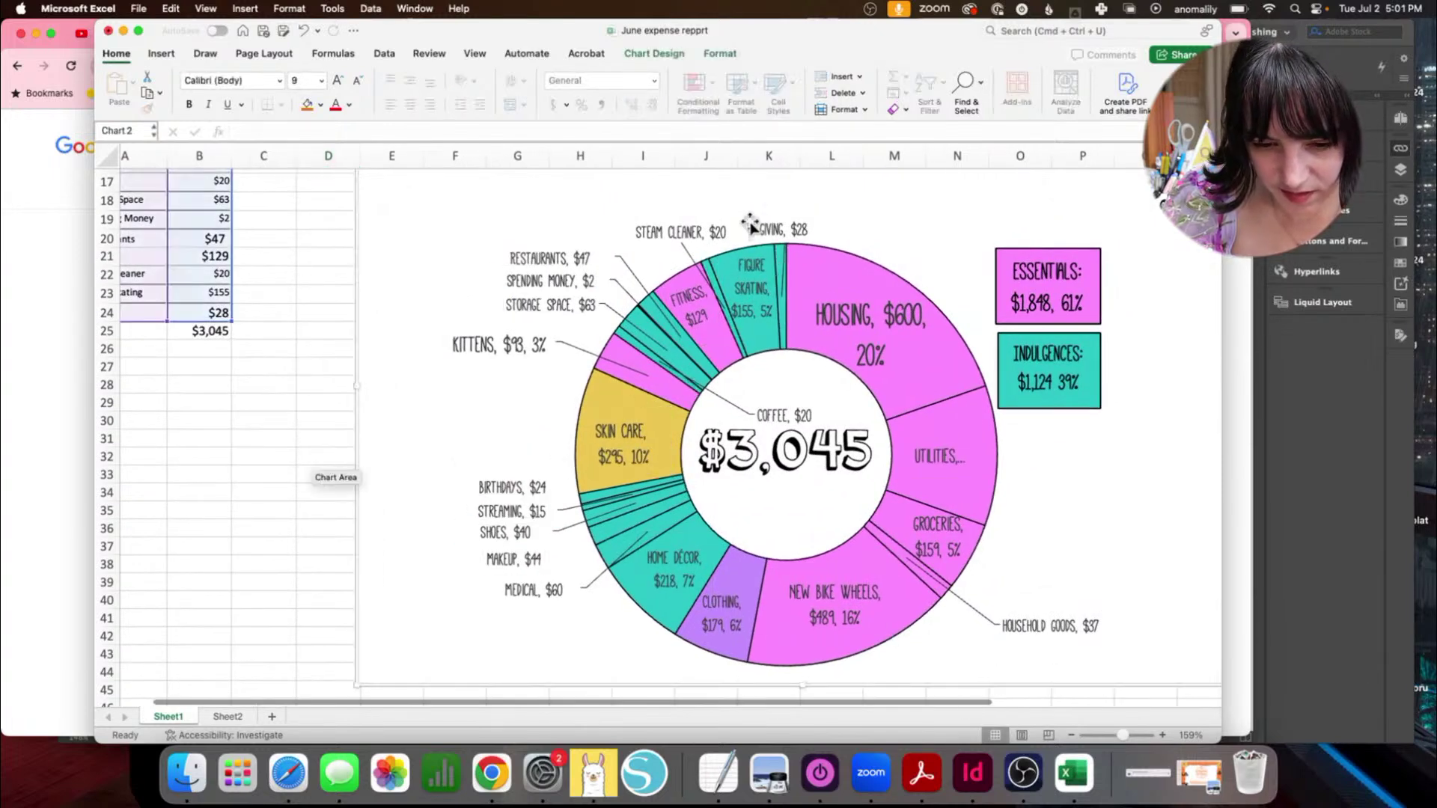
{"action": "scroll", "coordinate": [615, 575], "scroll_direction": "down", "scroll_amount": 1}
{"action": "left_click", "coordinate": [674, 572]}
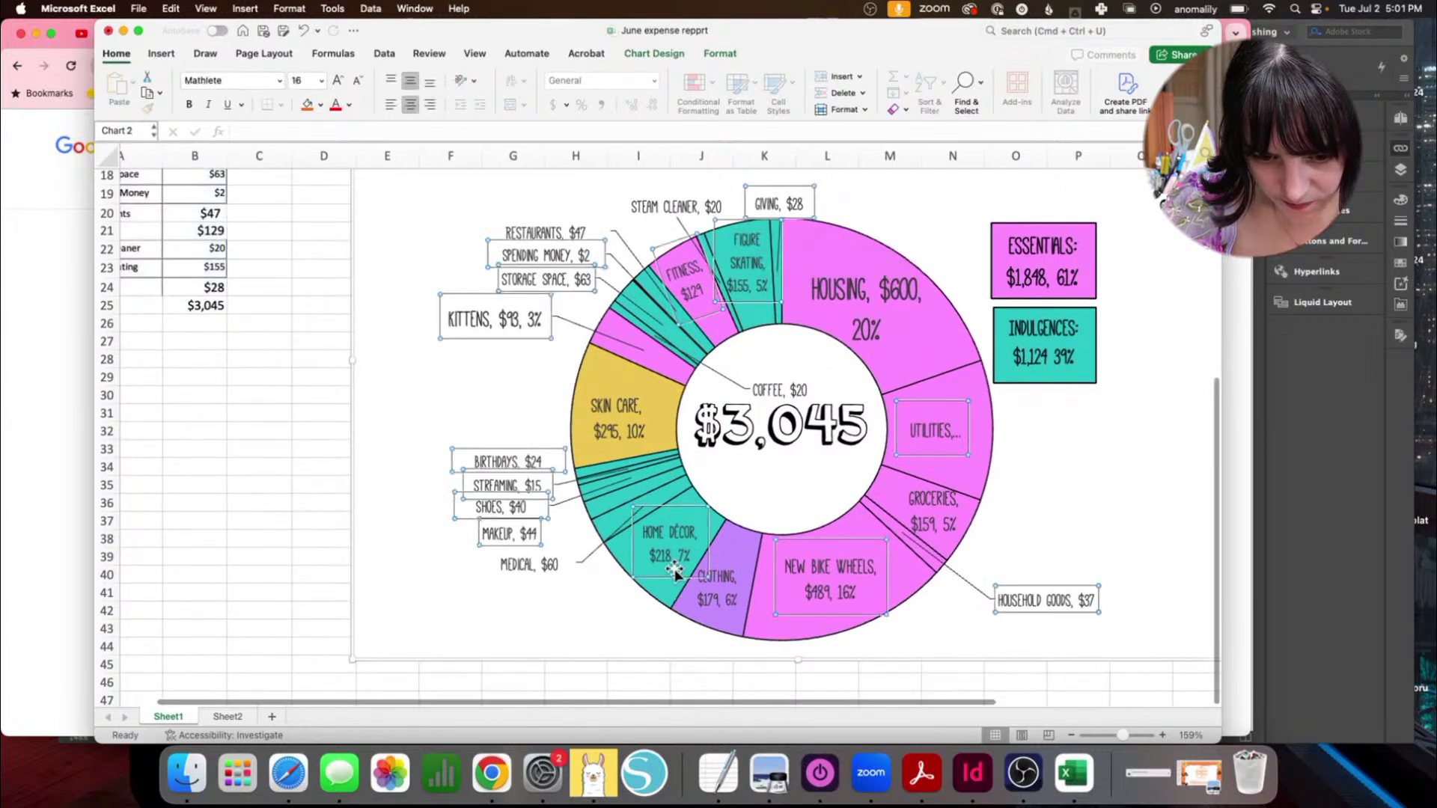
{"action": "left_click", "coordinate": [574, 562]}
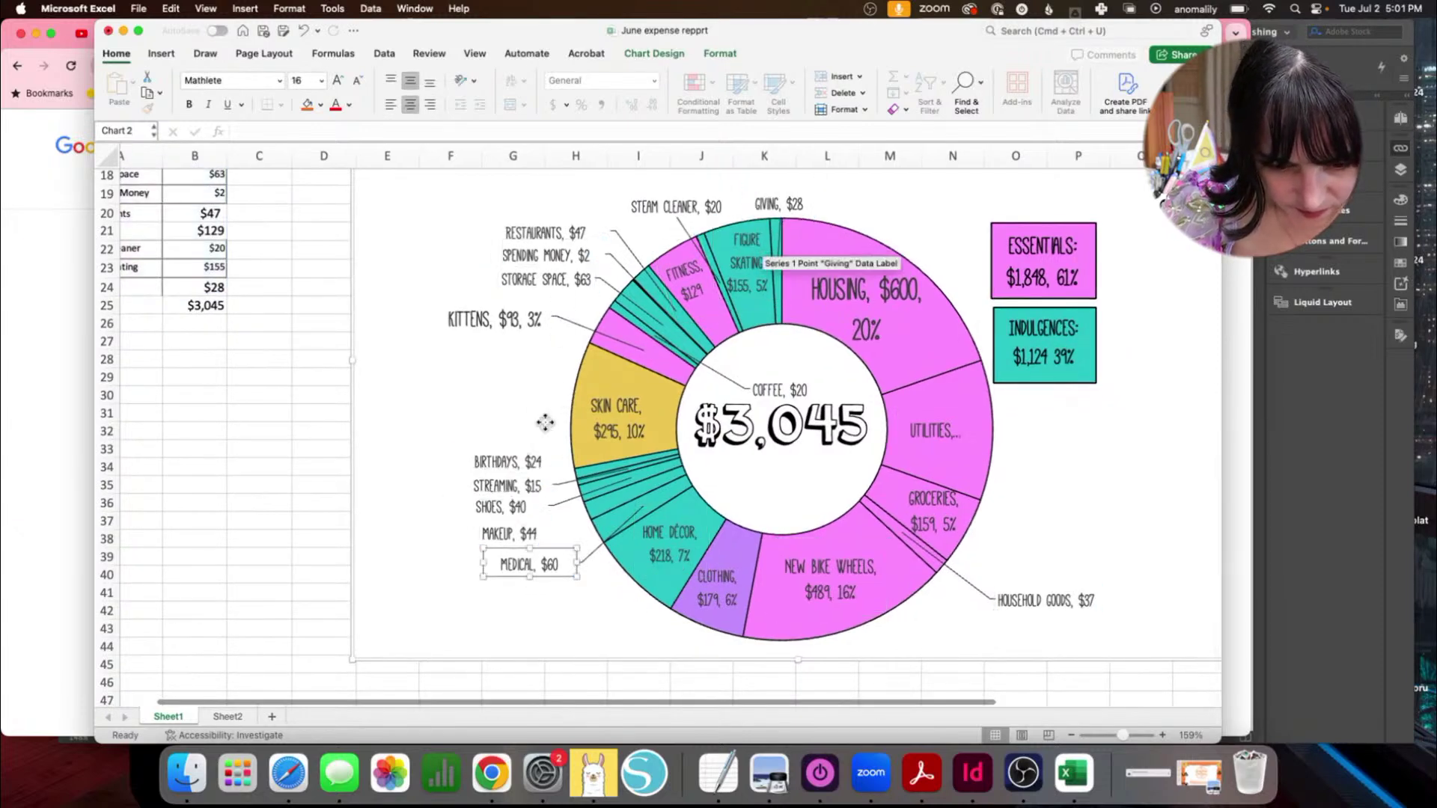
Step: Set the Kittens data label's font size to 18
{"action": "double_click", "coordinate": [522, 320]}
{"action": "triple_click", "coordinate": [522, 319]}
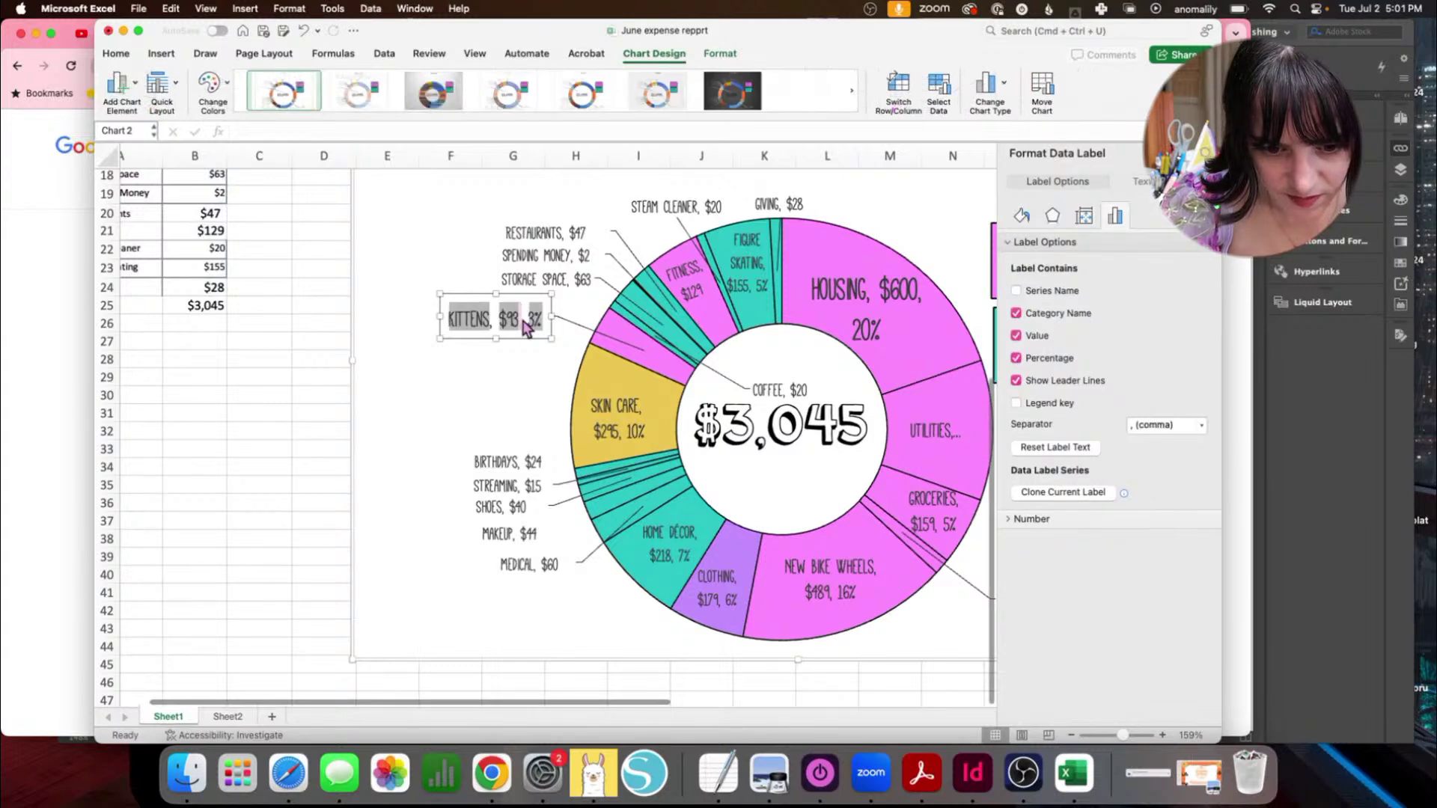
{"action": "triple_click", "coordinate": [523, 320]}
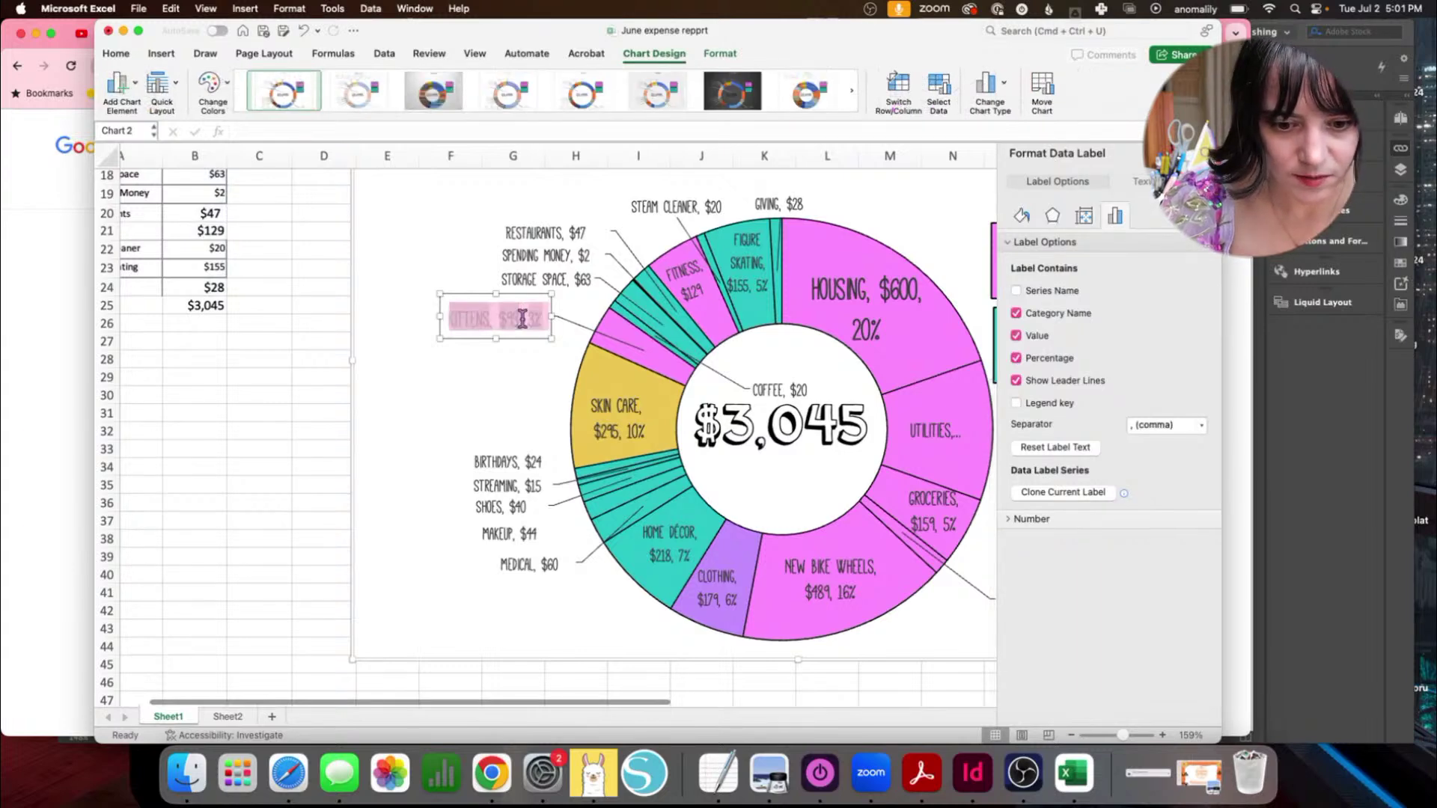
{"action": "left_click", "coordinate": [116, 54]}
{"action": "left_click", "coordinate": [321, 80]}
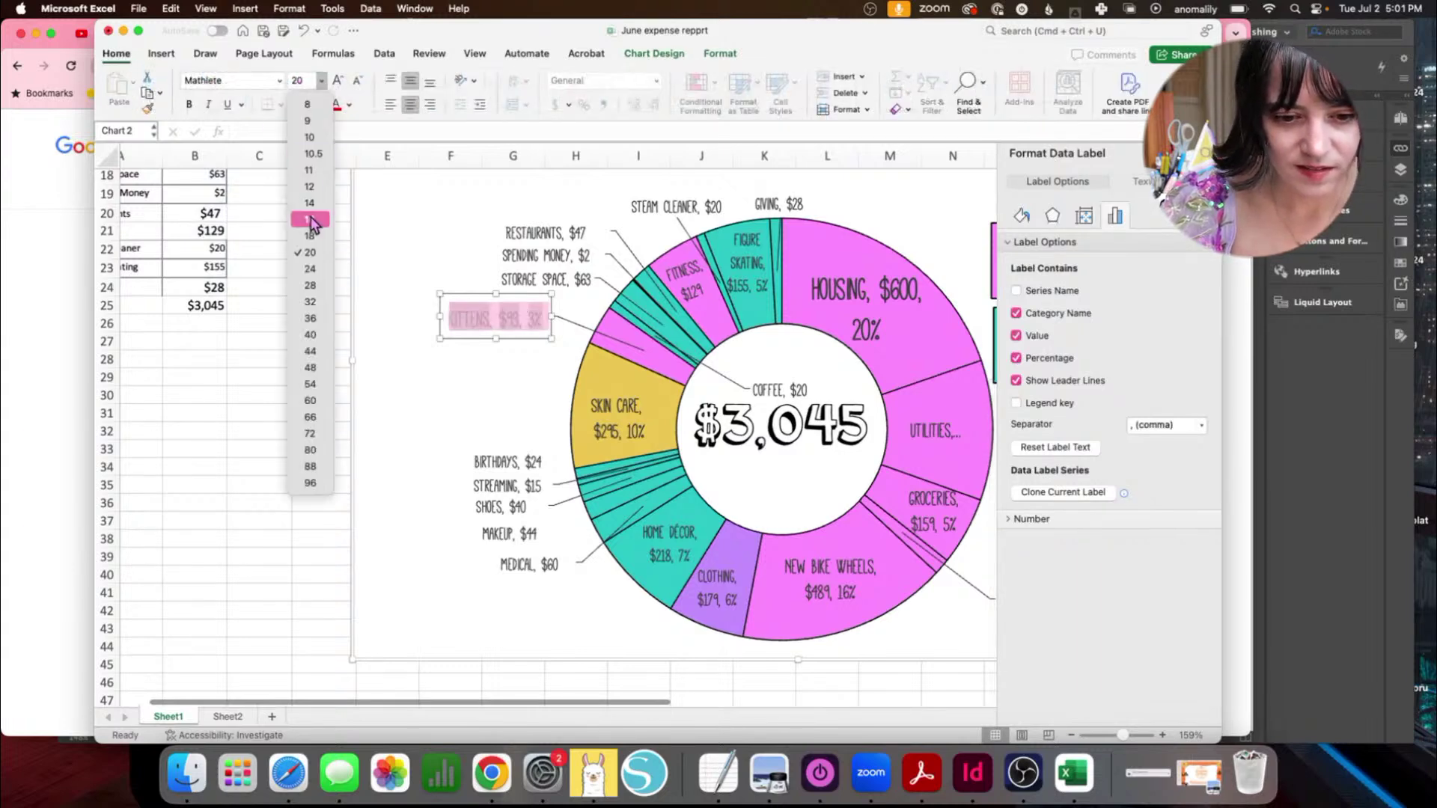
{"action": "left_click", "coordinate": [316, 241]}
{"action": "left_click", "coordinate": [480, 419]}
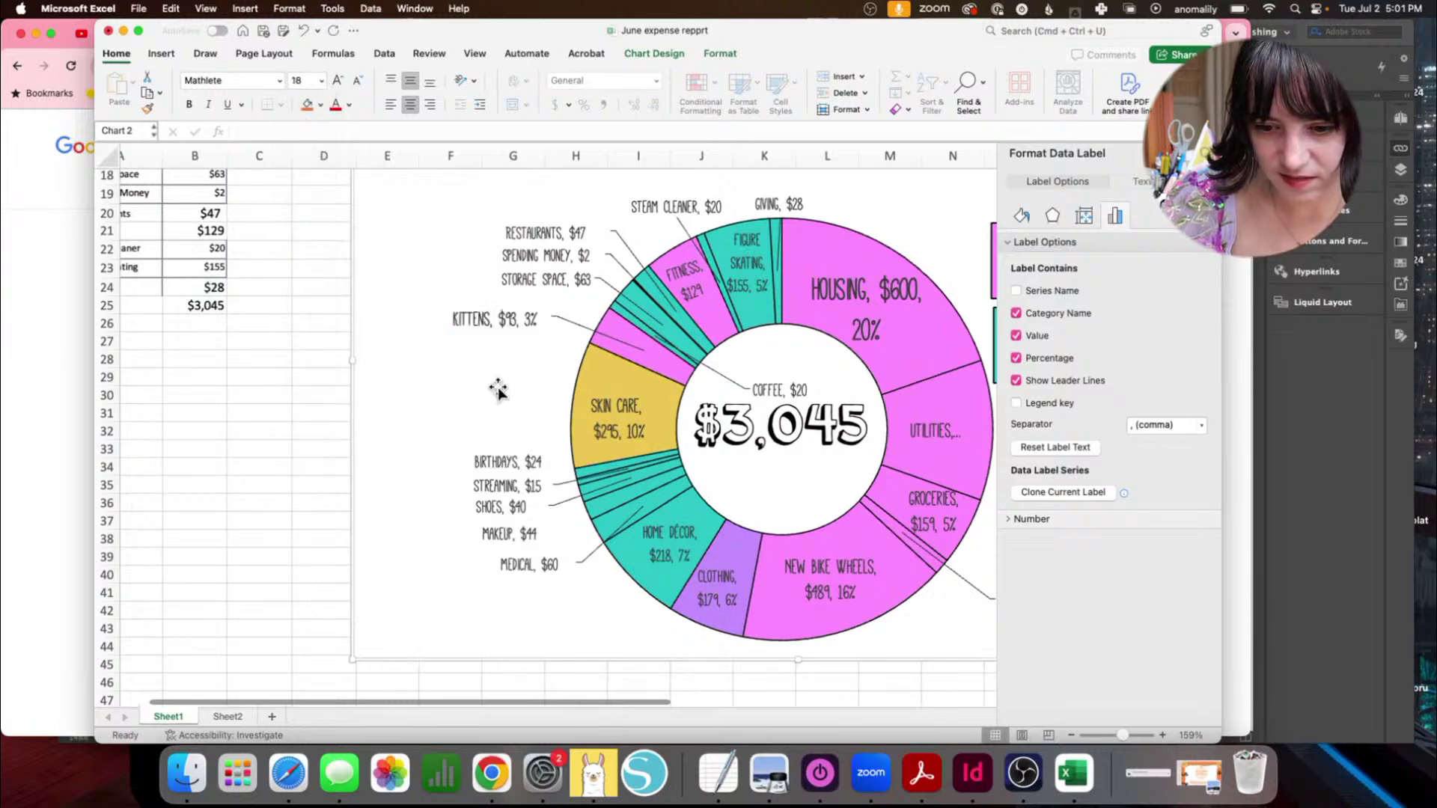
Step: Check the text size of the Giving, Steam Cleaner and Storage Space data labels
{"action": "scroll", "coordinate": [565, 634], "scroll_direction": "right", "scroll_amount": 5}
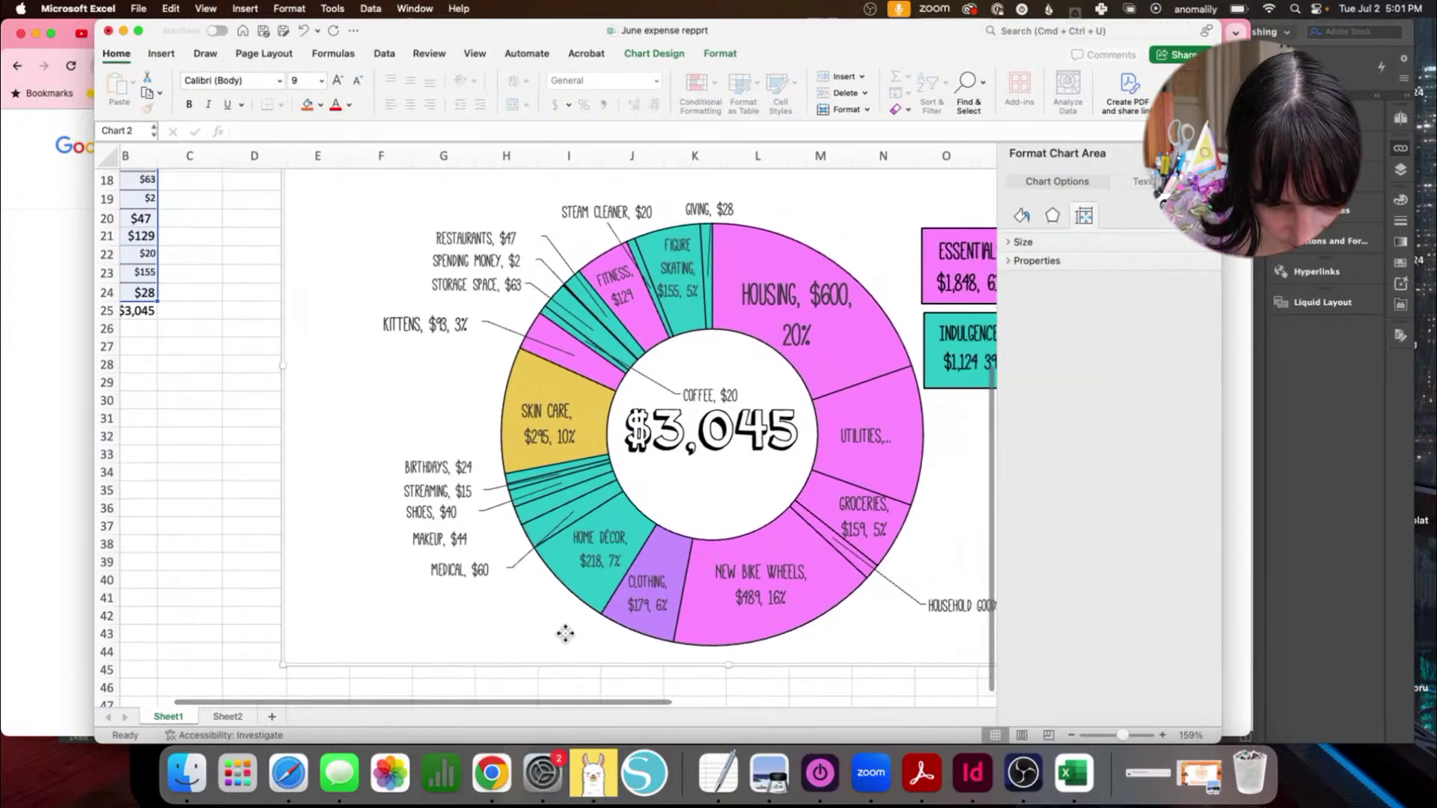
{"action": "scroll", "coordinate": [565, 634], "scroll_direction": "up", "scroll_amount": 1}
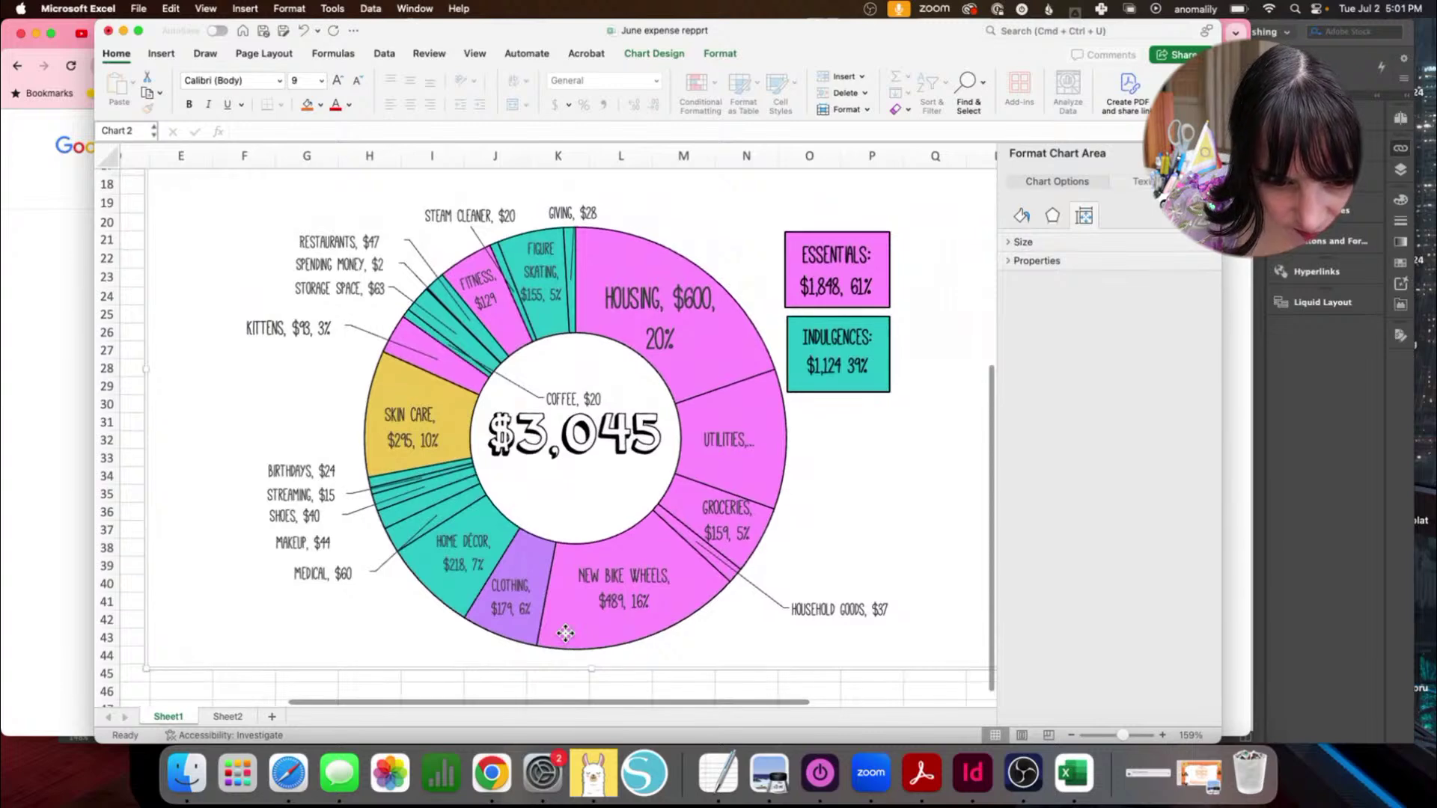
{"action": "left_click", "coordinate": [585, 214]}
{"action": "left_click", "coordinate": [496, 211]}
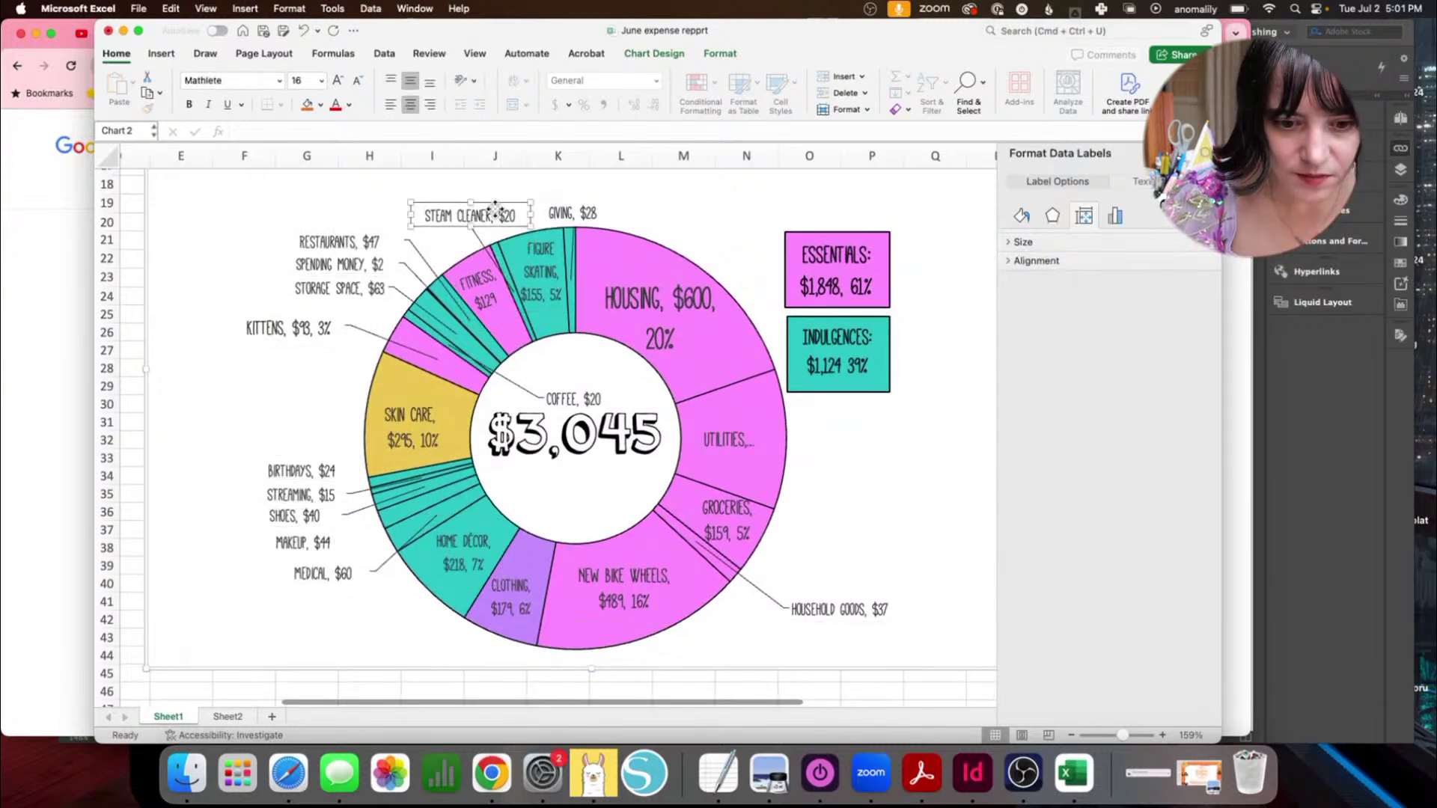
{"action": "left_click", "coordinate": [391, 313]}
{"action": "left_click", "coordinate": [372, 283]}
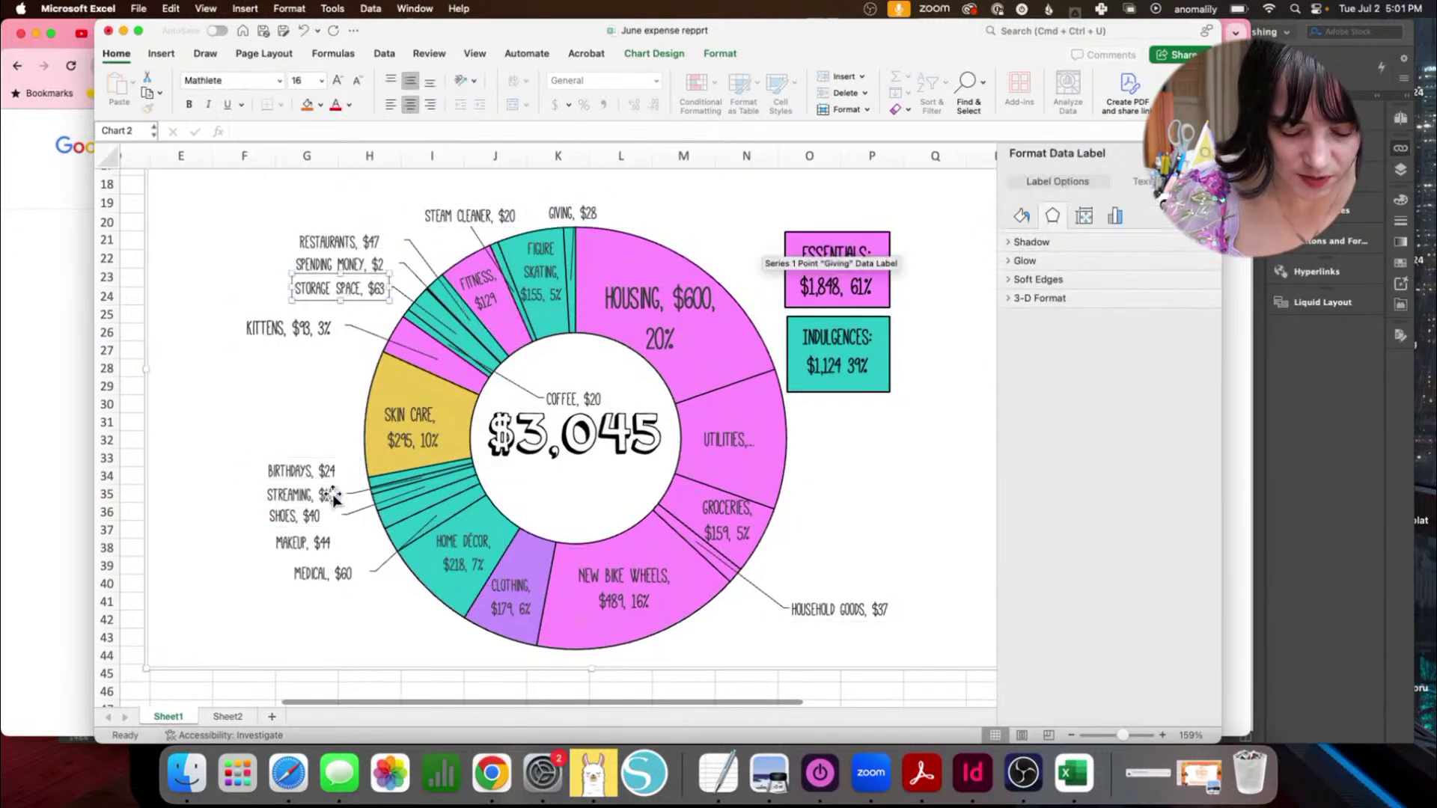
Step: Open the Coffee amount in cell B17 to examine its formula
{"action": "scroll", "coordinate": [333, 500], "scroll_direction": "left", "scroll_amount": 5}
{"action": "scroll", "coordinate": [332, 500], "scroll_direction": "up", "scroll_amount": 3}
{"action": "left_click", "coordinate": [292, 446]}
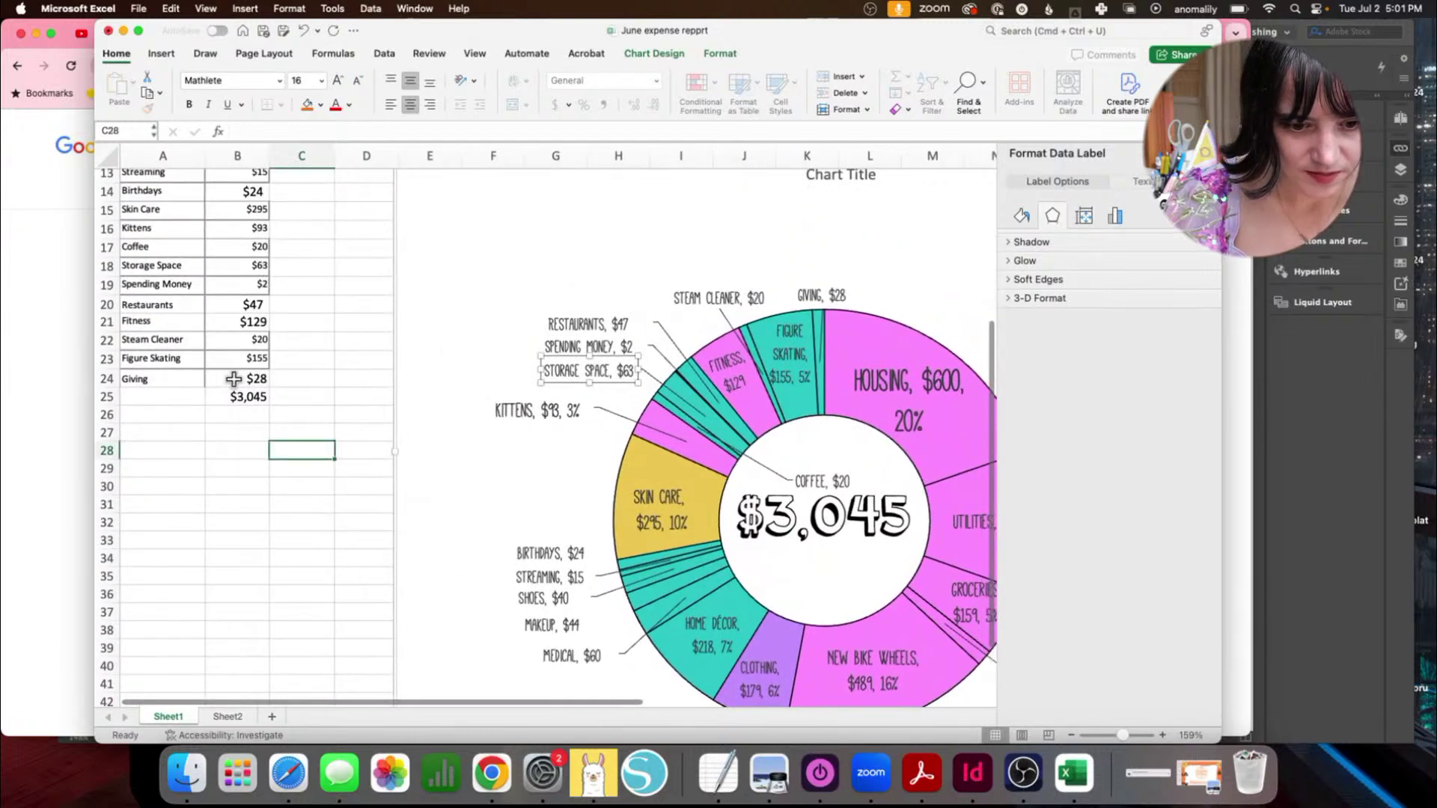
{"action": "left_click", "coordinate": [235, 379]}
{"action": "scroll", "coordinate": [234, 379], "scroll_direction": "up", "scroll_amount": 4}
{"action": "double_click", "coordinate": [236, 322]}
{"action": "left_click", "coordinate": [297, 401]}
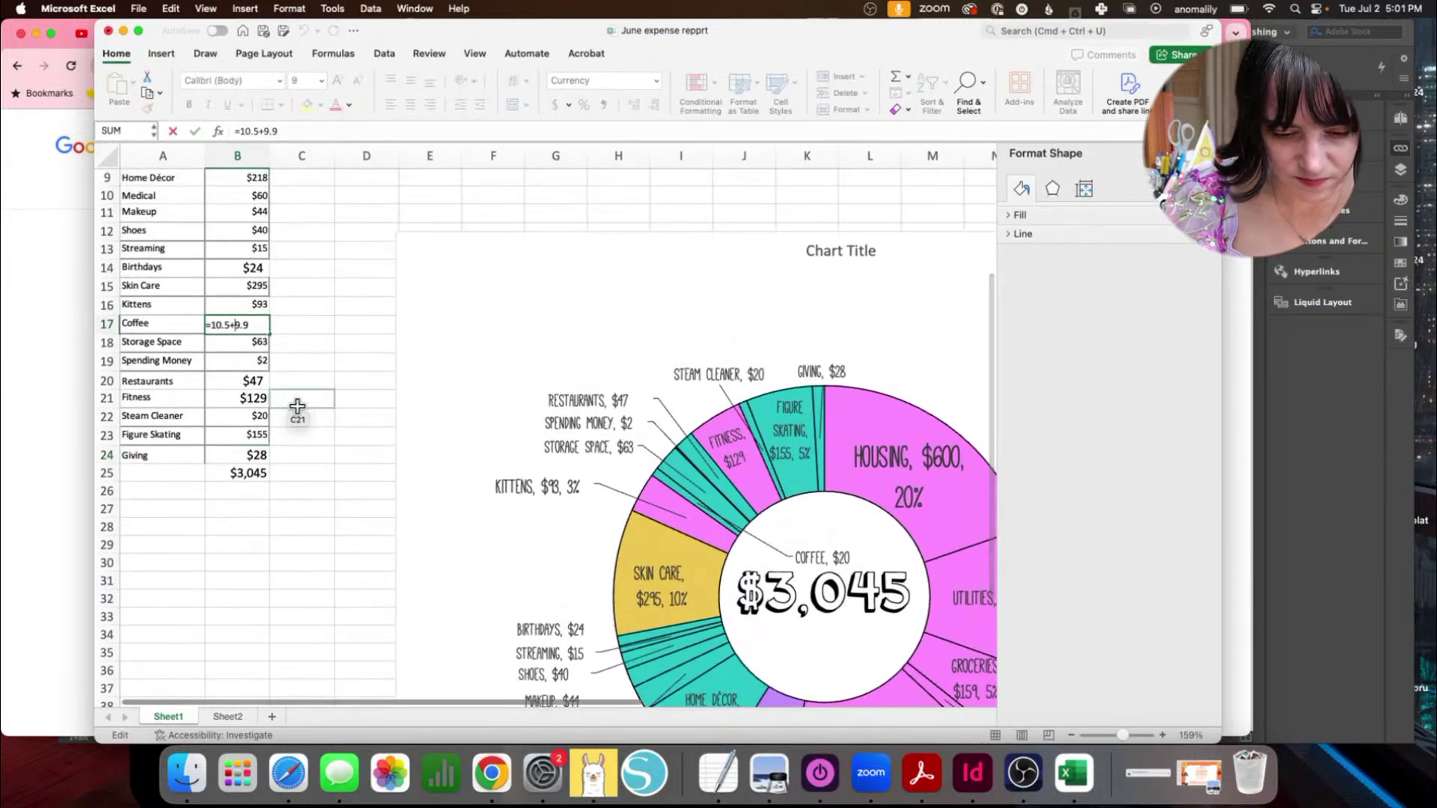
{"action": "scroll", "coordinate": [298, 402], "scroll_direction": "down", "scroll_amount": 2}
{"action": "scroll", "coordinate": [298, 401], "scroll_direction": "up", "scroll_amount": 2}
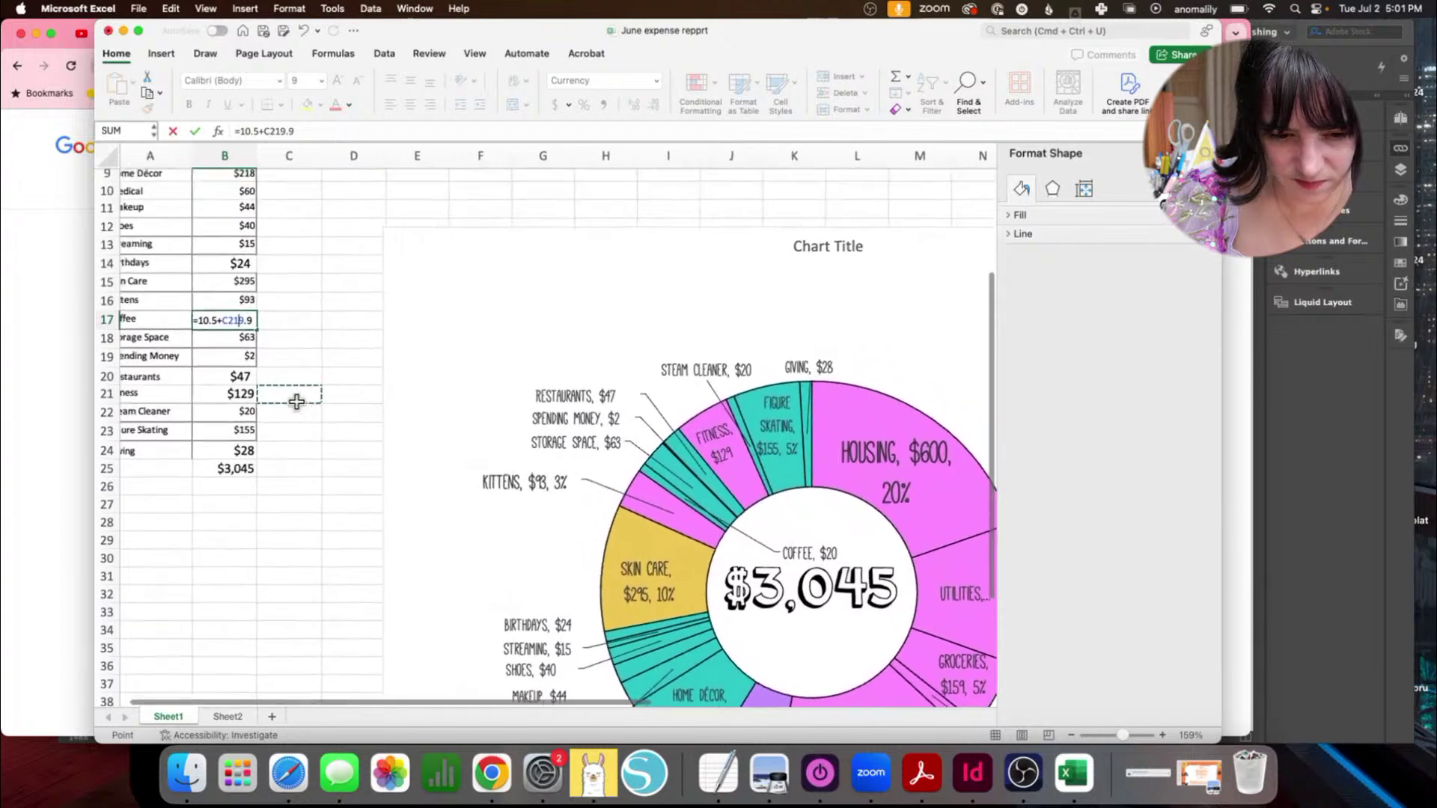
{"action": "key", "text": "BackSpace"}
{"action": "key", "text": "BackSpace"}
{"action": "key", "text": "BackSpace"}
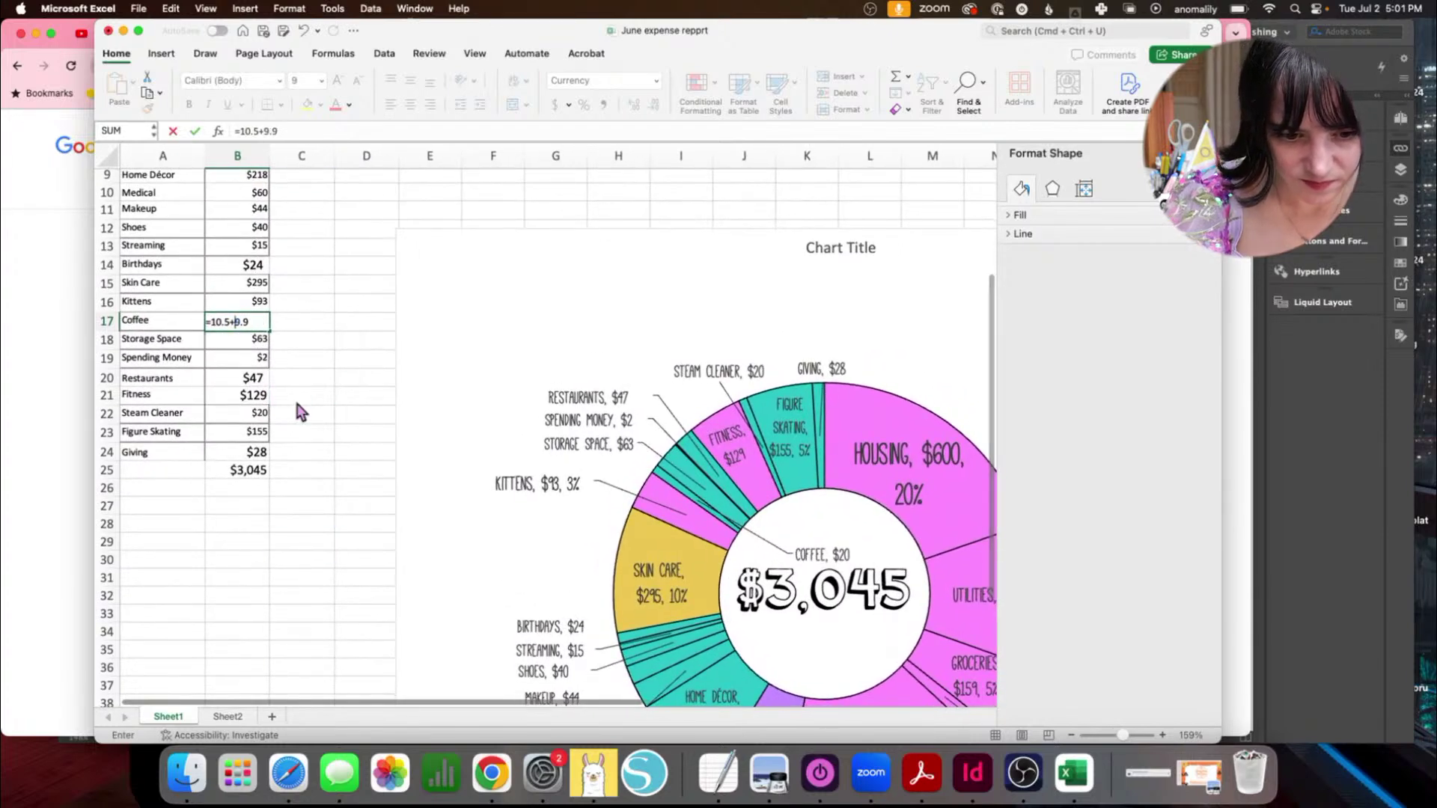
{"action": "key", "text": "Return"}
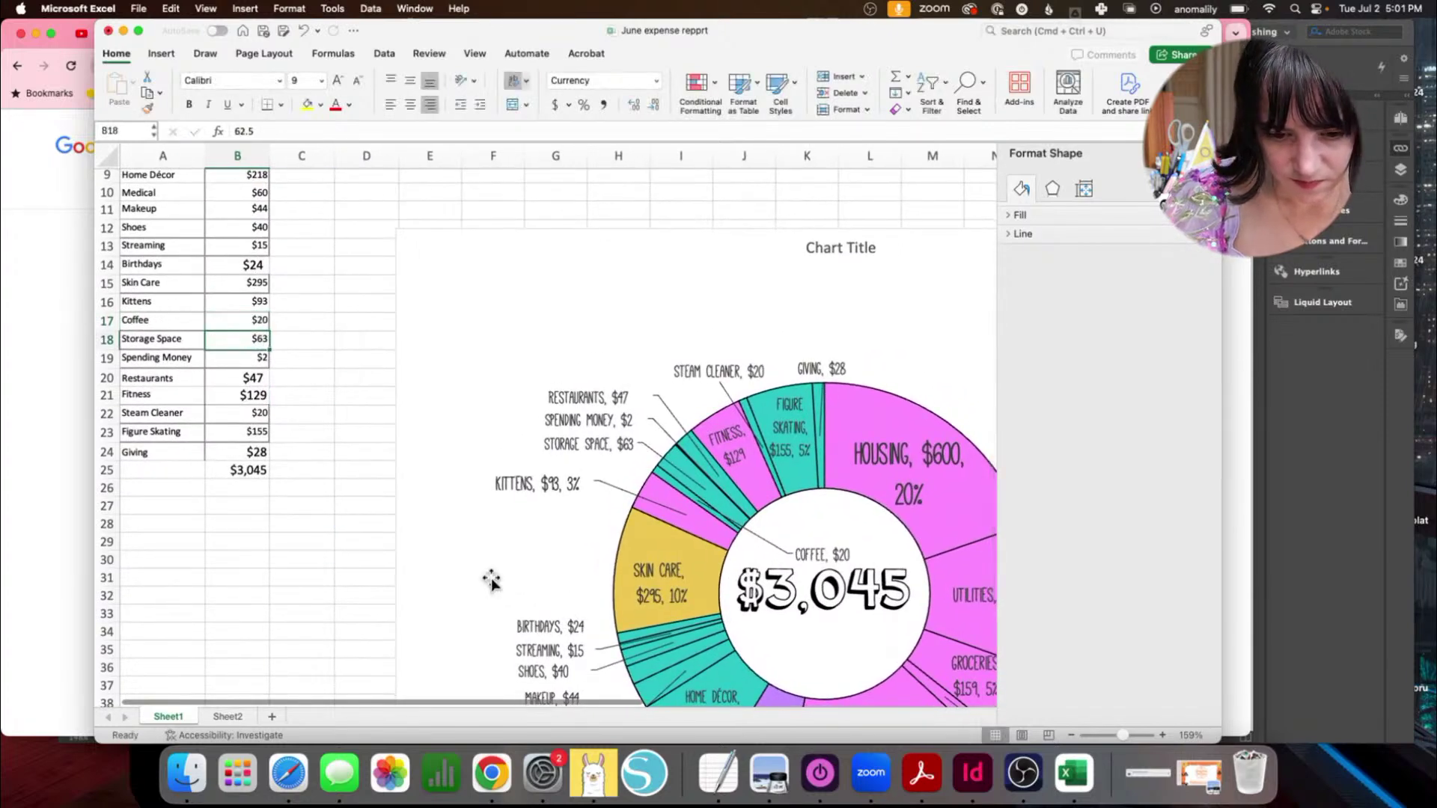
Step: Move the Coffee data label out of the doughnut's centre to just above the Kittens label
{"action": "scroll", "coordinate": [494, 582], "scroll_direction": "down", "scroll_amount": 3}
{"action": "scroll", "coordinate": [494, 582], "scroll_direction": "right", "scroll_amount": 1}
{"action": "left_click", "coordinate": [765, 488]}
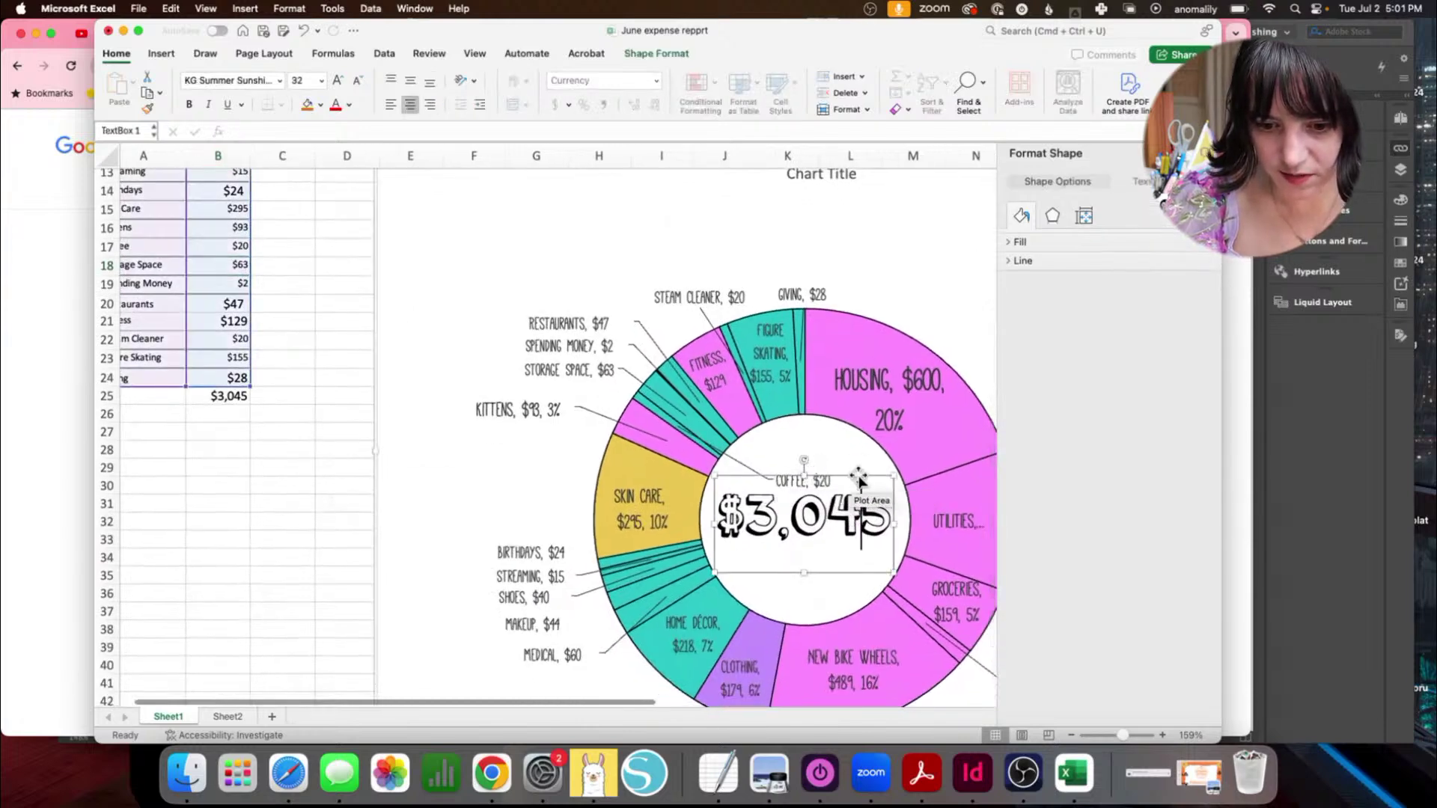
{"action": "left_click", "coordinate": [823, 481]}
{"action": "left_click", "coordinate": [823, 481]}
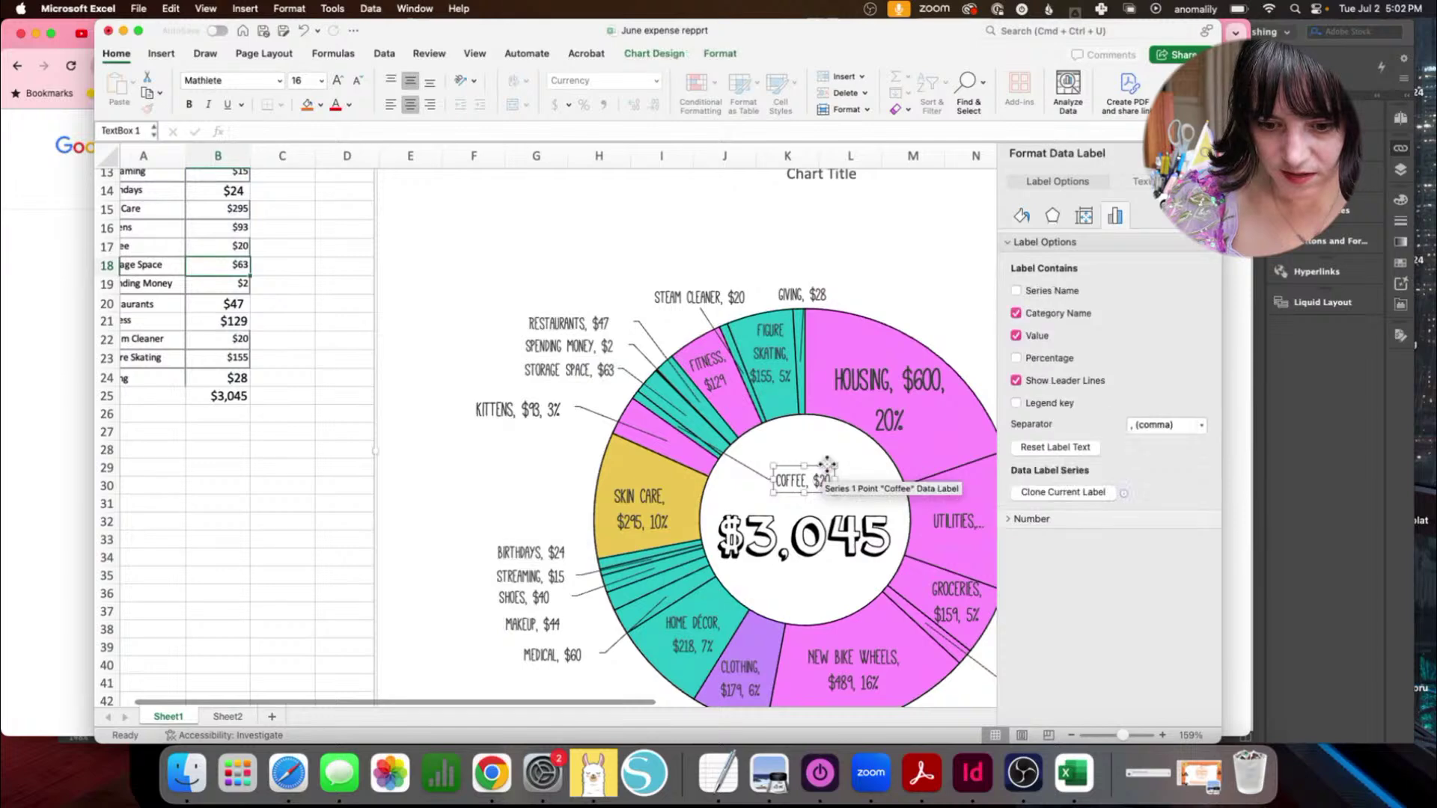
{"action": "left_click_drag", "start_coordinate": [823, 480], "coordinate": [528, 383]}
{"action": "scroll", "coordinate": [610, 359], "scroll_direction": "down", "scroll_amount": 3}
{"action": "scroll", "coordinate": [610, 359], "scroll_direction": "right", "scroll_amount": 1}
{"action": "scroll", "coordinate": [610, 360], "scroll_direction": "up", "scroll_amount": 1}
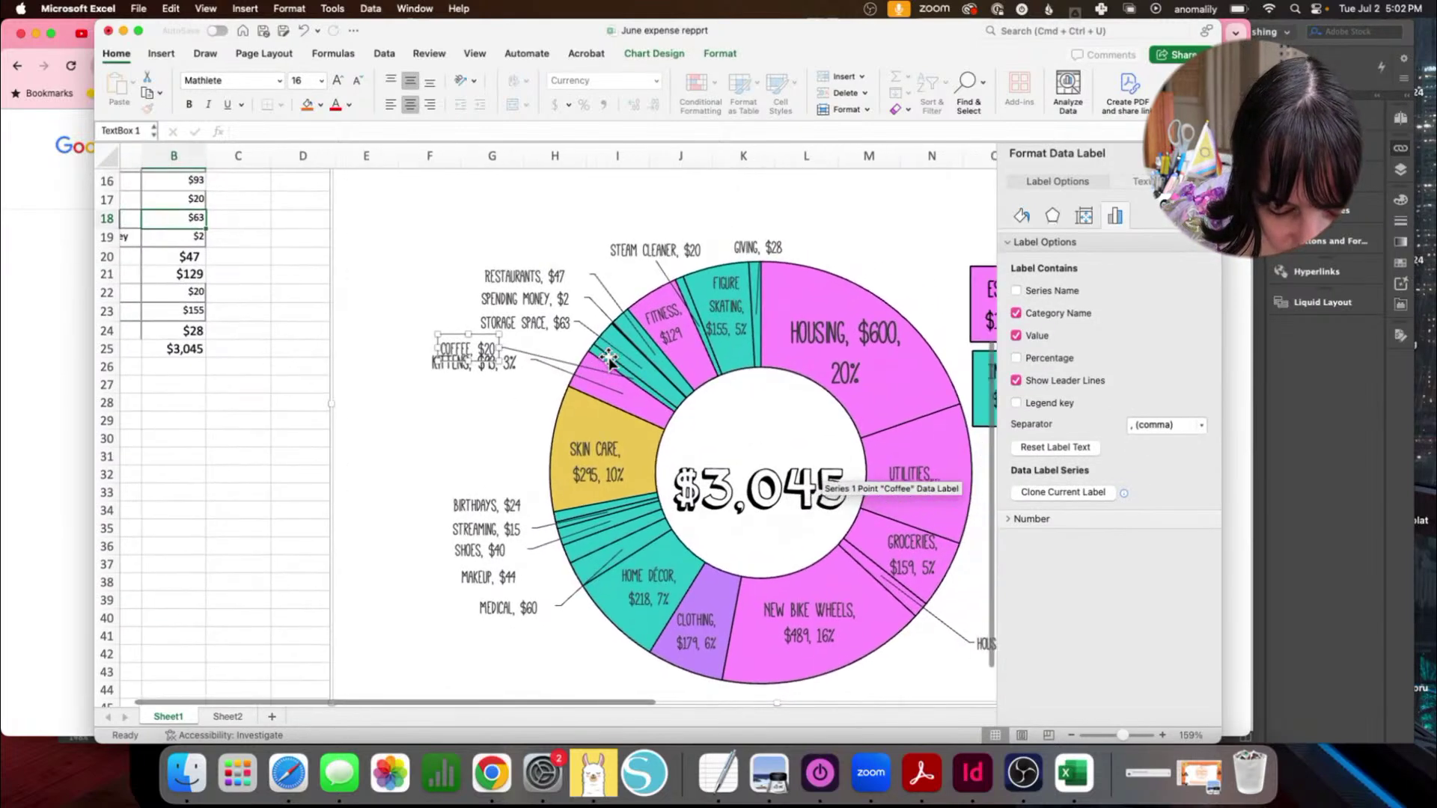
Step: Shift the Restaurants, Spending Money and Storage Space labels slightly upward to make room for the Coffee label
{"action": "scroll", "coordinate": [627, 549], "scroll_direction": "down", "scroll_amount": 2}
{"action": "scroll", "coordinate": [524, 348], "scroll_direction": "right", "scroll_amount": 1}
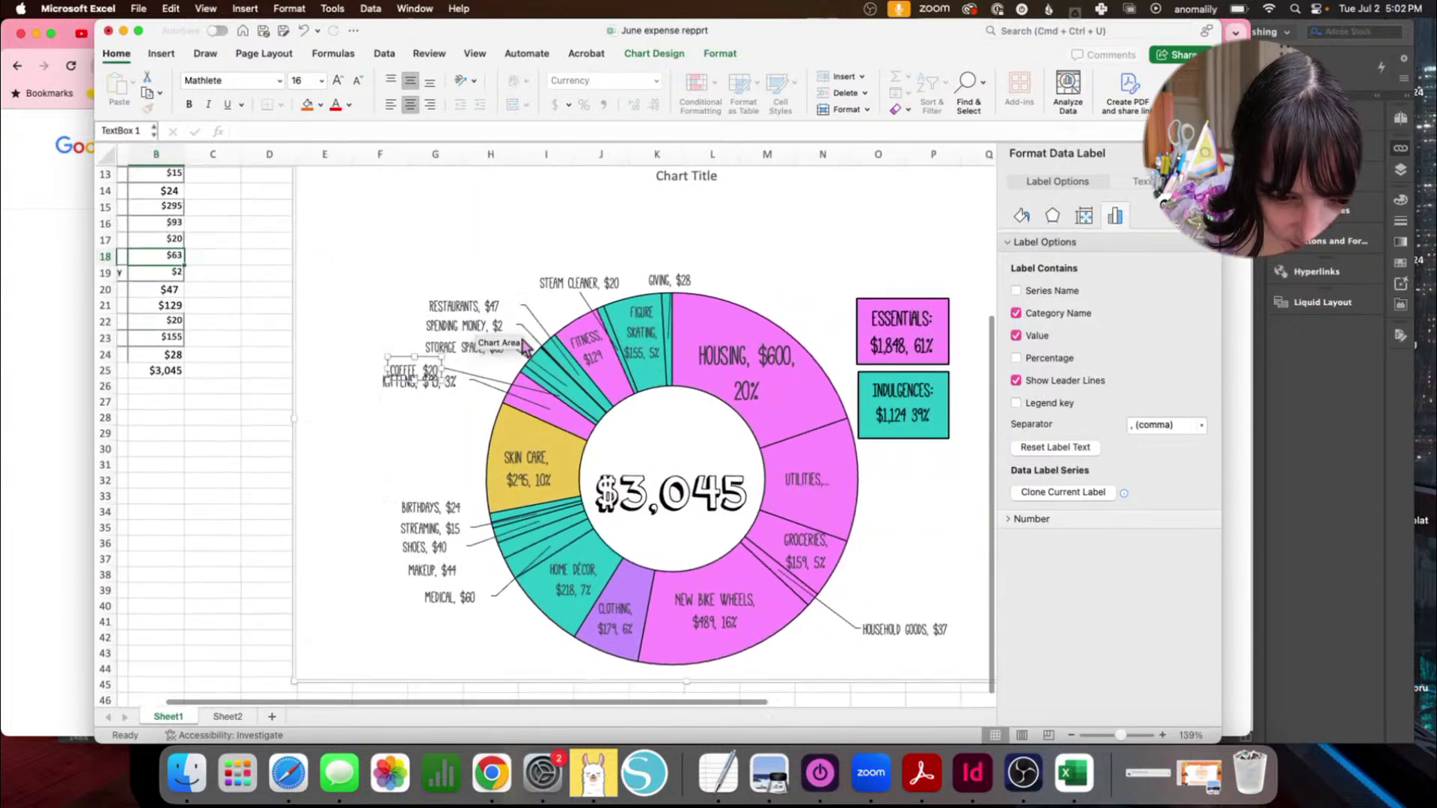
{"action": "left_click", "coordinate": [494, 306]}
{"action": "left_click", "coordinate": [498, 299]}
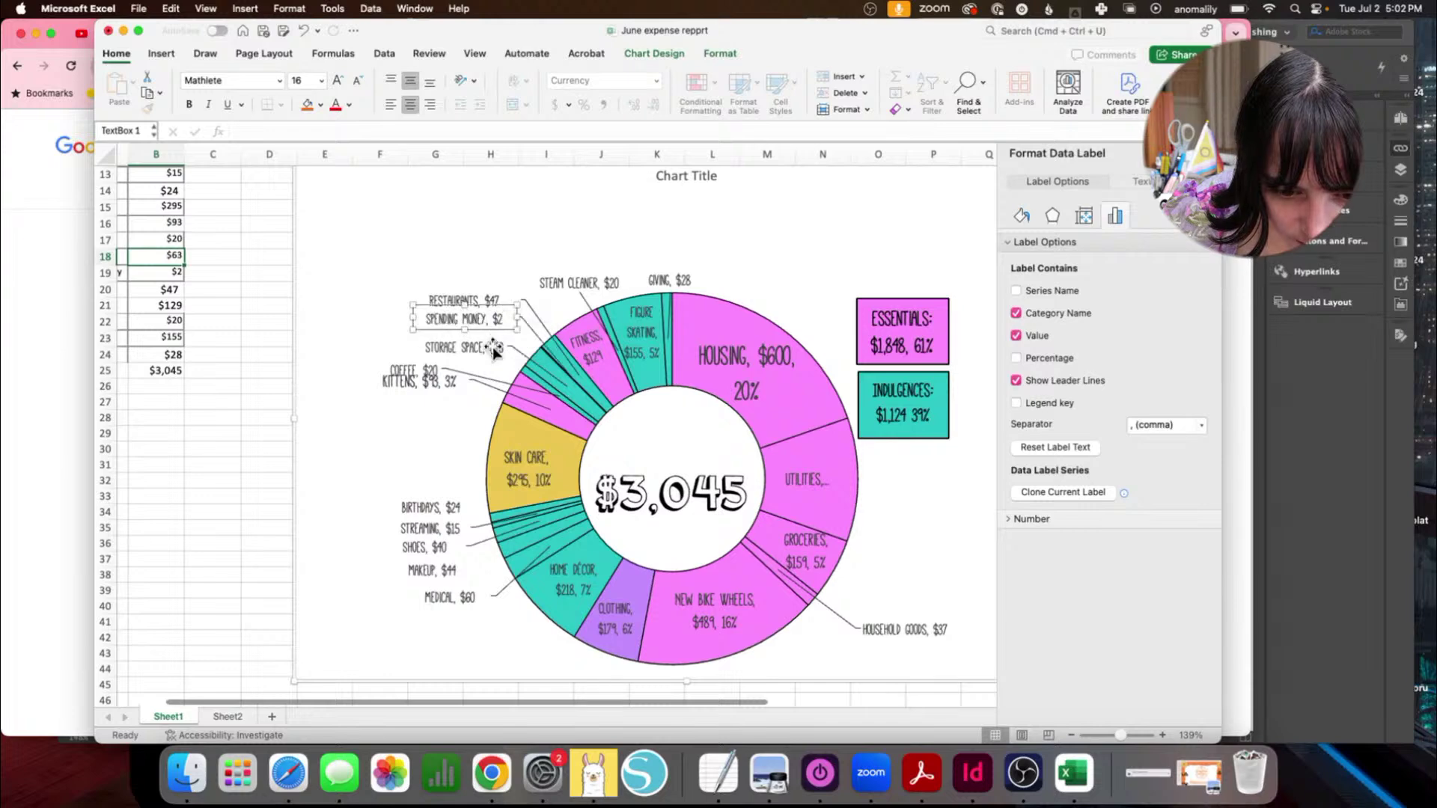
{"action": "left_click", "coordinate": [425, 371]}
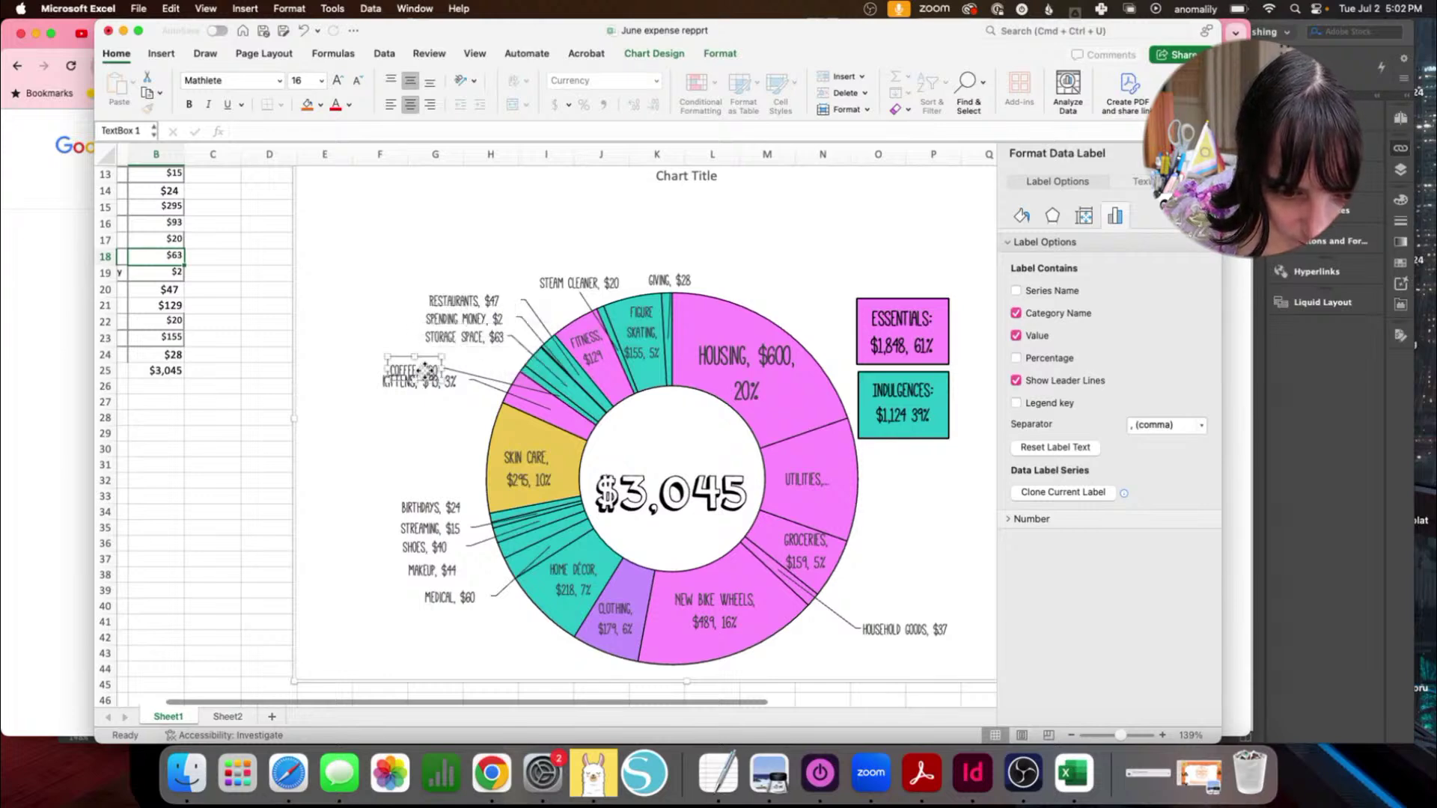
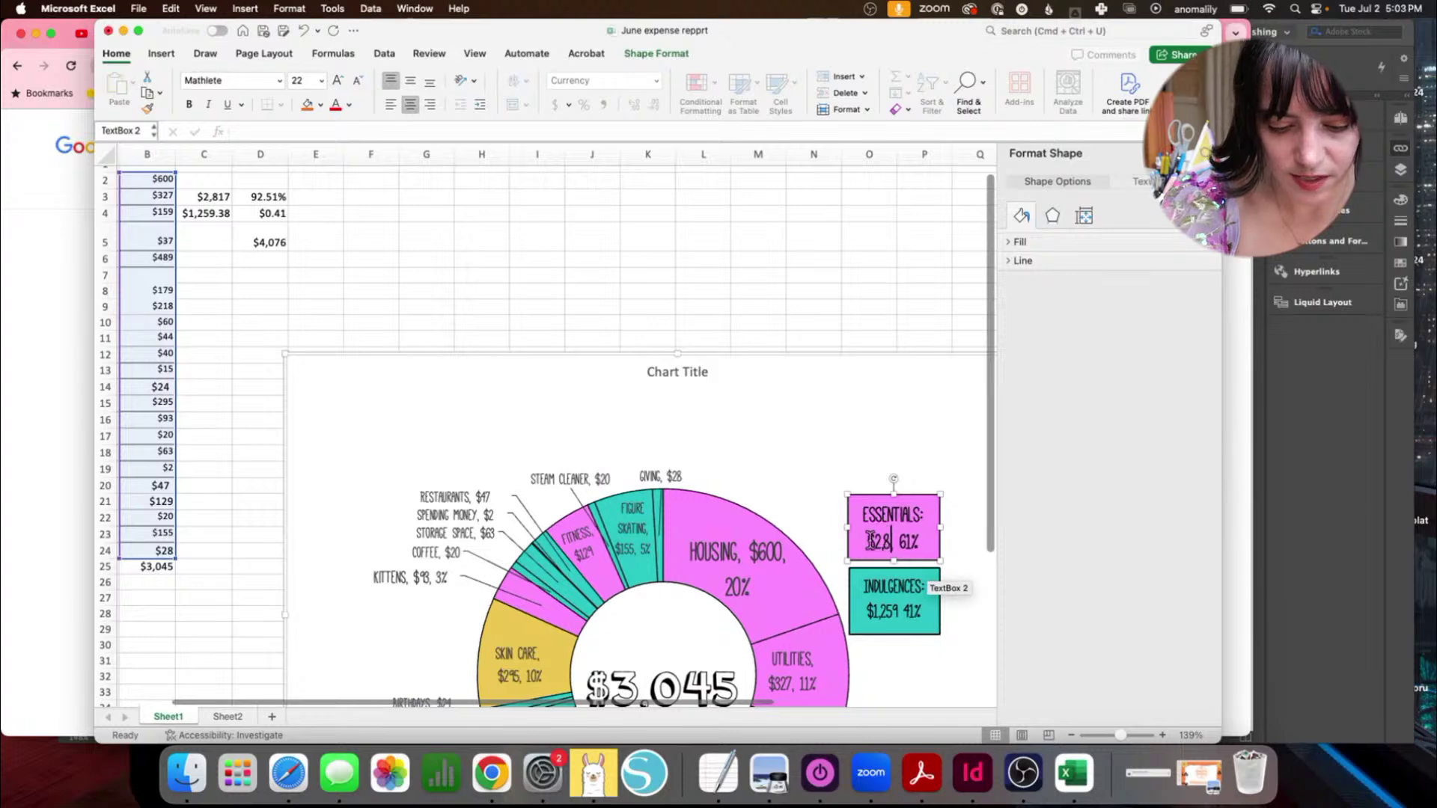
Step: Compare the Essentials and Indulgences text boxes with the totals and percentages in columns C and D
{"action": "scroll", "coordinate": [671, 332], "scroll_direction": "down", "scroll_amount": 2}
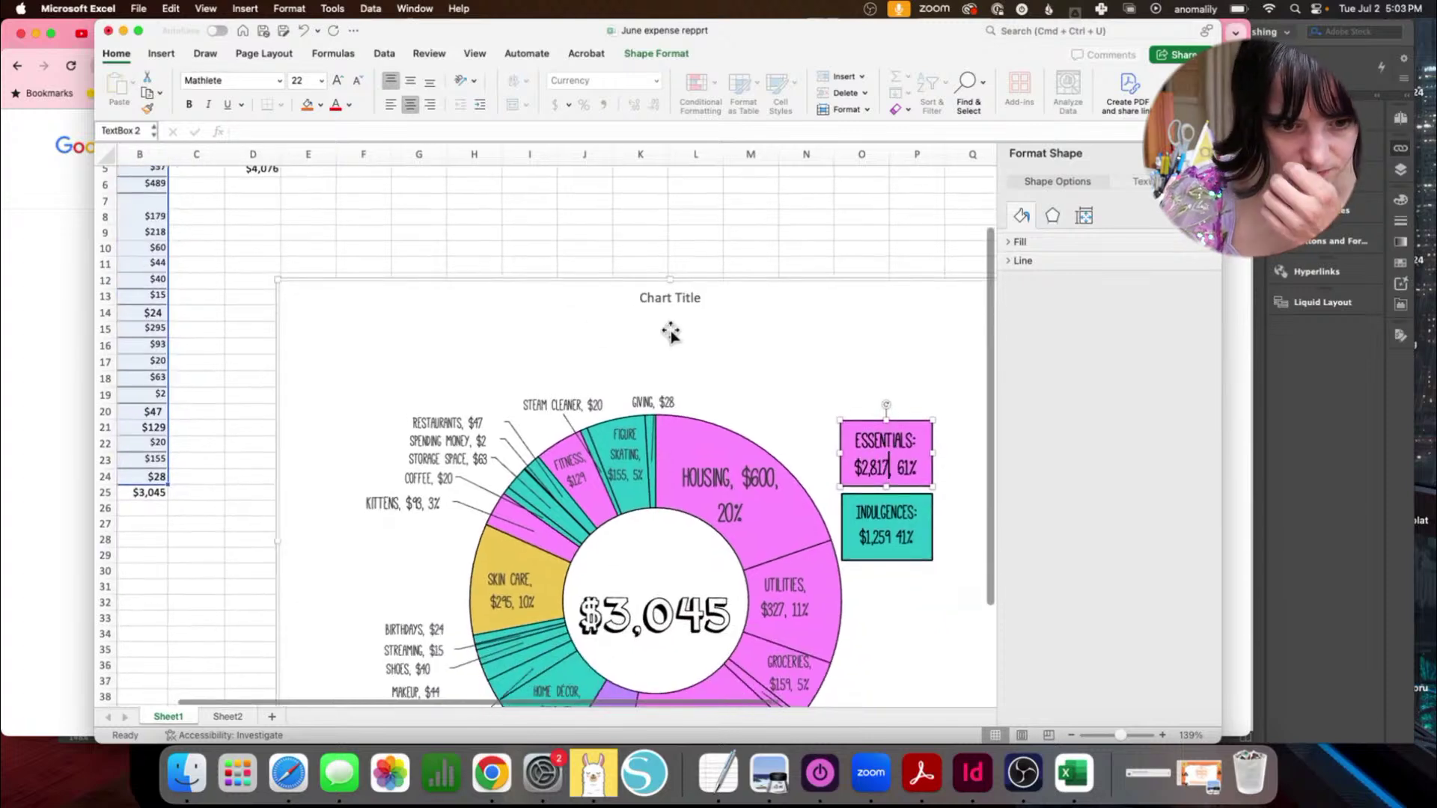
{"action": "left_click", "coordinate": [497, 344]}
{"action": "scroll", "coordinate": [498, 346], "scroll_direction": "up", "scroll_amount": 2}
{"action": "scroll", "coordinate": [498, 348], "scroll_direction": "left", "scroll_amount": 1}
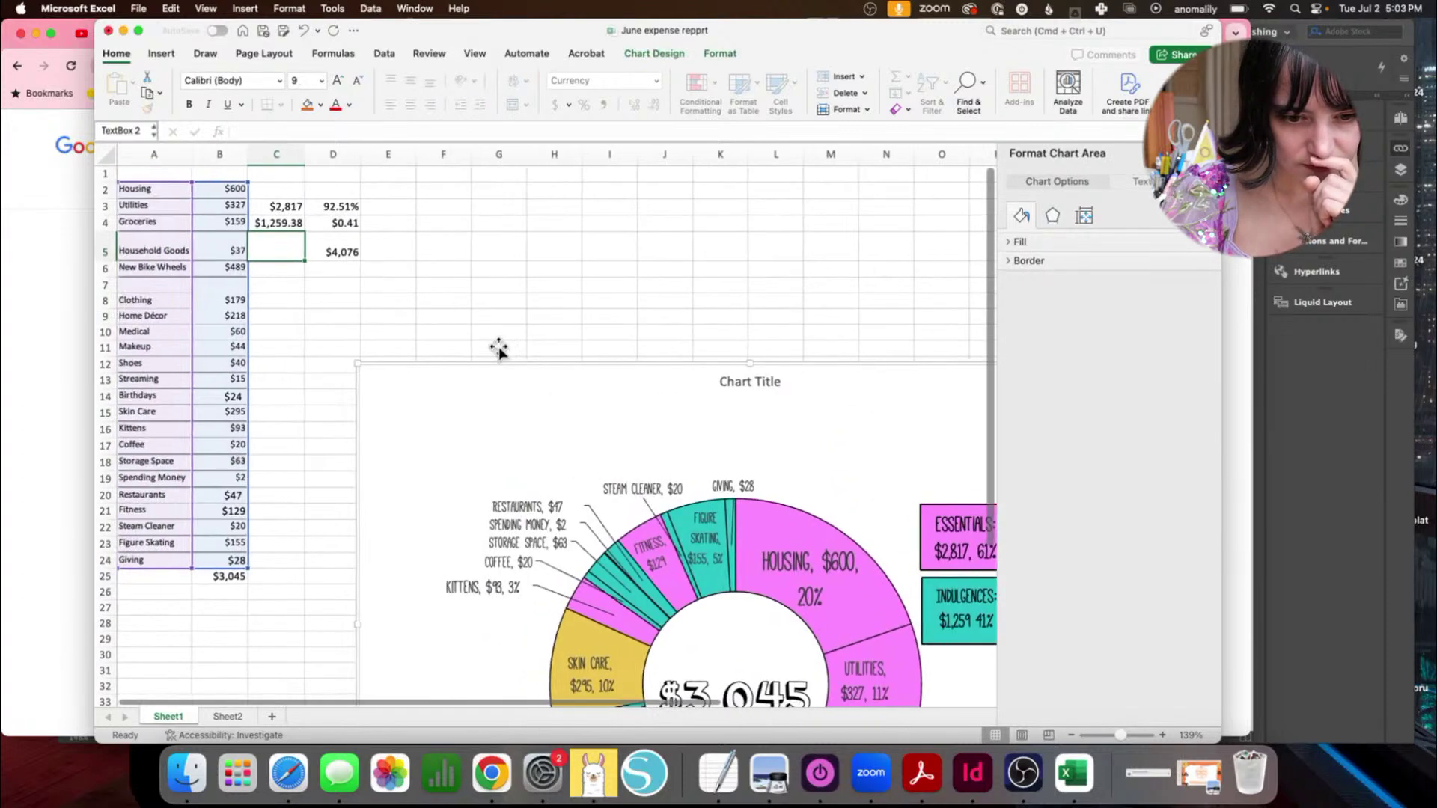
{"action": "scroll", "coordinate": [497, 347], "scroll_direction": "down", "scroll_amount": 3}
{"action": "scroll", "coordinate": [497, 346], "scroll_direction": "right", "scroll_amount": 2}
{"action": "scroll", "coordinate": [798, 479], "scroll_direction": "up", "scroll_amount": 3}
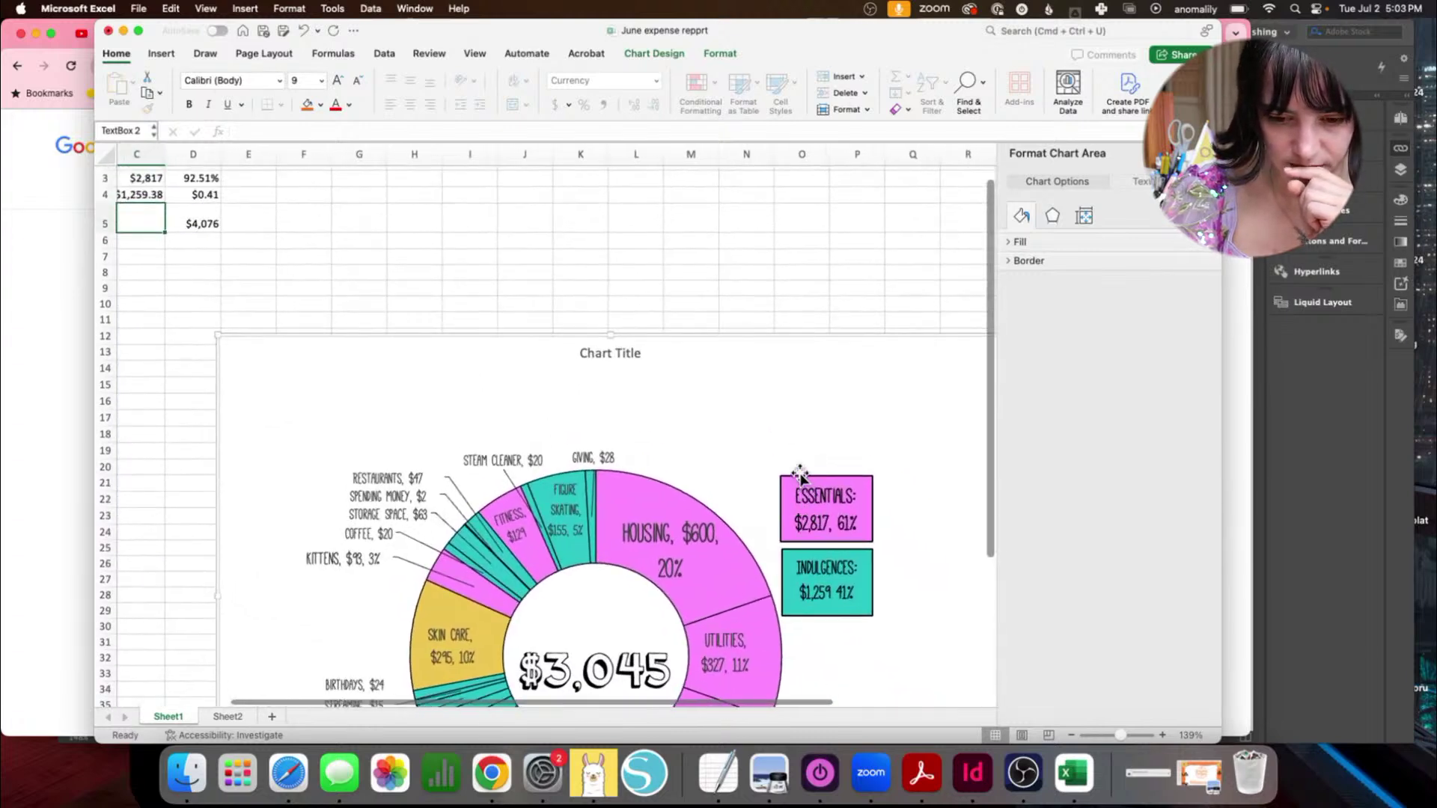
{"action": "scroll", "coordinate": [798, 479], "scroll_direction": "left", "scroll_amount": 1}
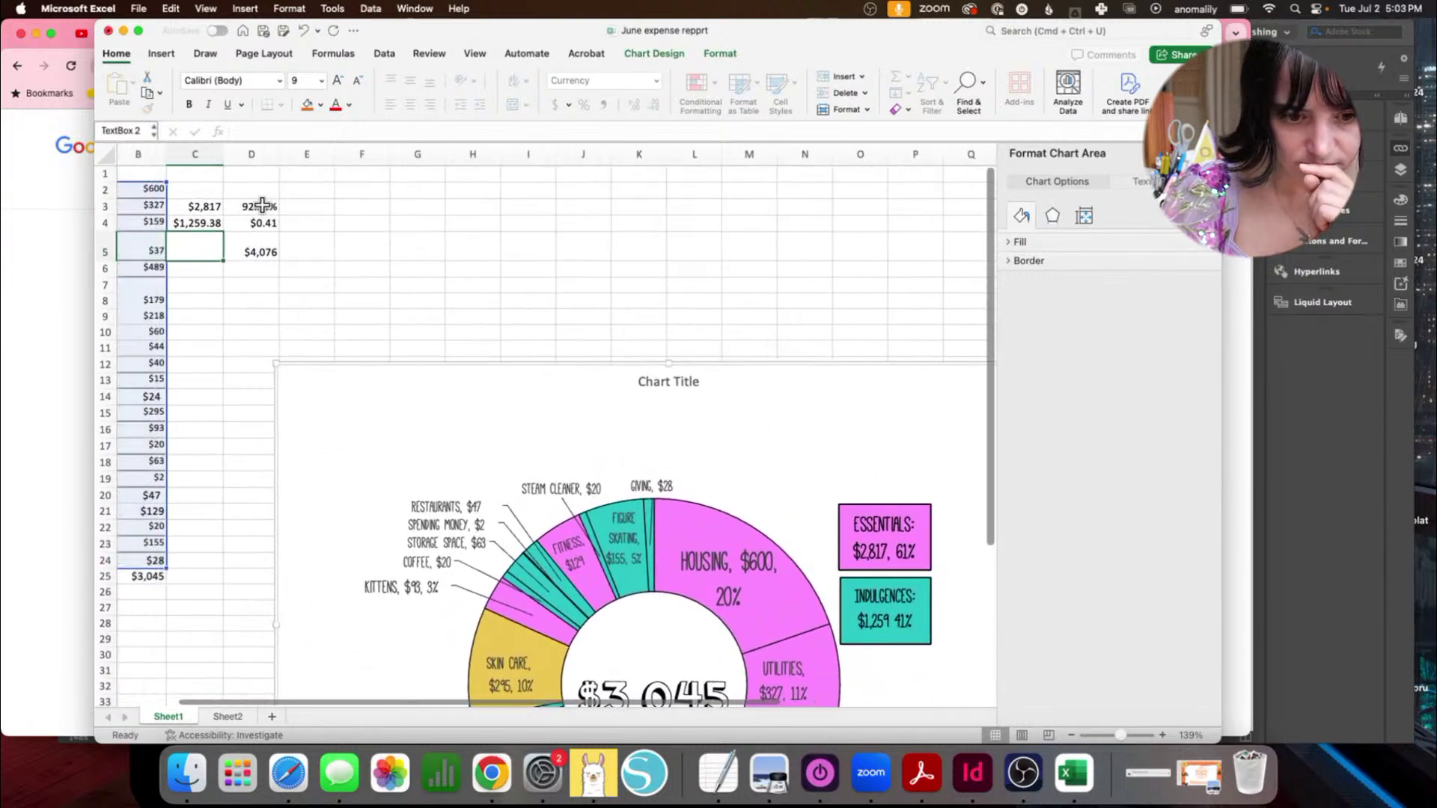
Step: Change the first range in cell C3's Essentials formula to B2:B6, keeping the B16, B10 and B18 terms, and recheck the formula
{"action": "left_click", "coordinate": [217, 208]}
{"action": "double_click", "coordinate": [217, 208]}
{"action": "scroll", "coordinate": [217, 208], "scroll_direction": "left", "scroll_amount": 1}
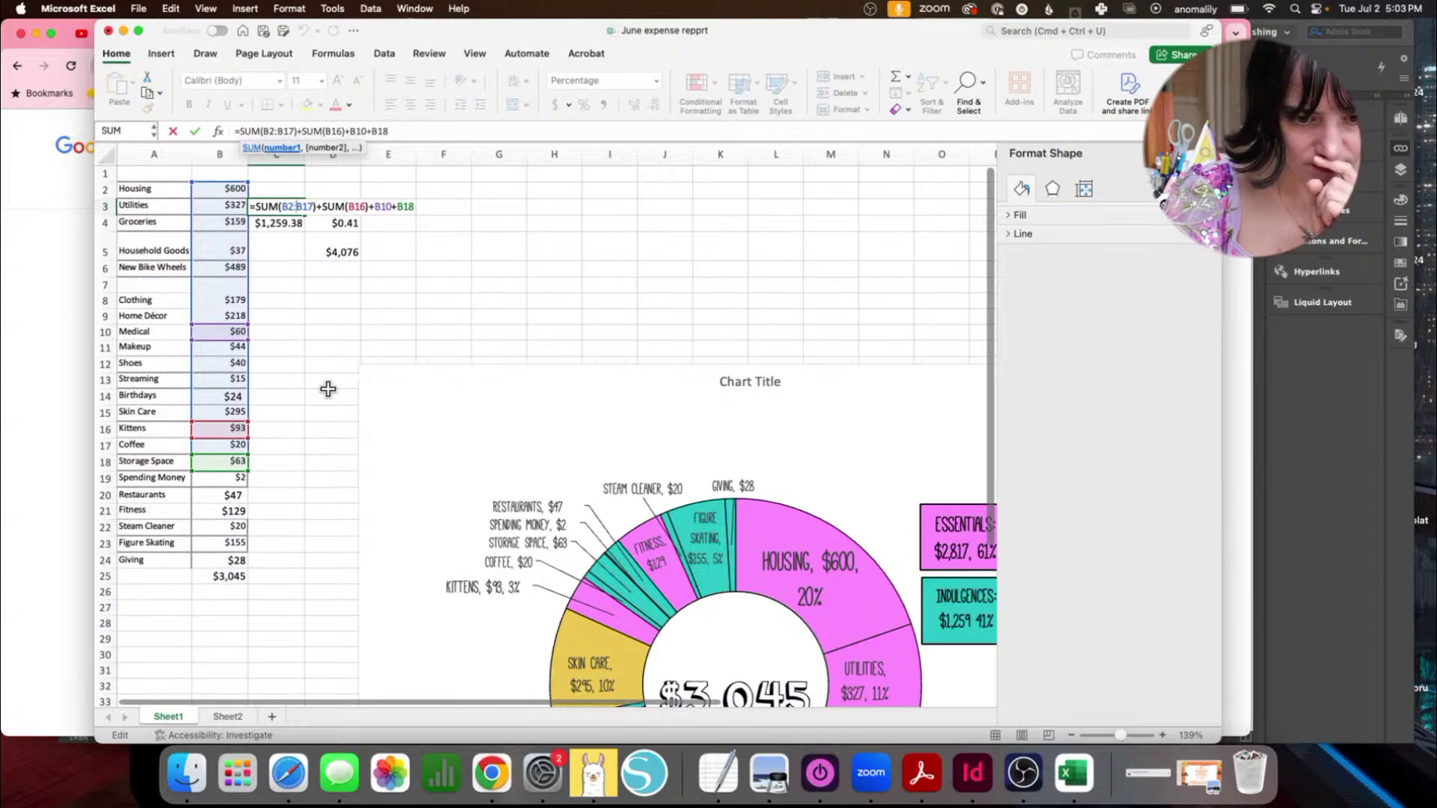
{"action": "left_click", "coordinate": [313, 206]}
{"action": "key", "text": "BackSpace"}
{"action": "key", "text": "BackSpace"}
{"action": "key", "text": "BackSpace"}
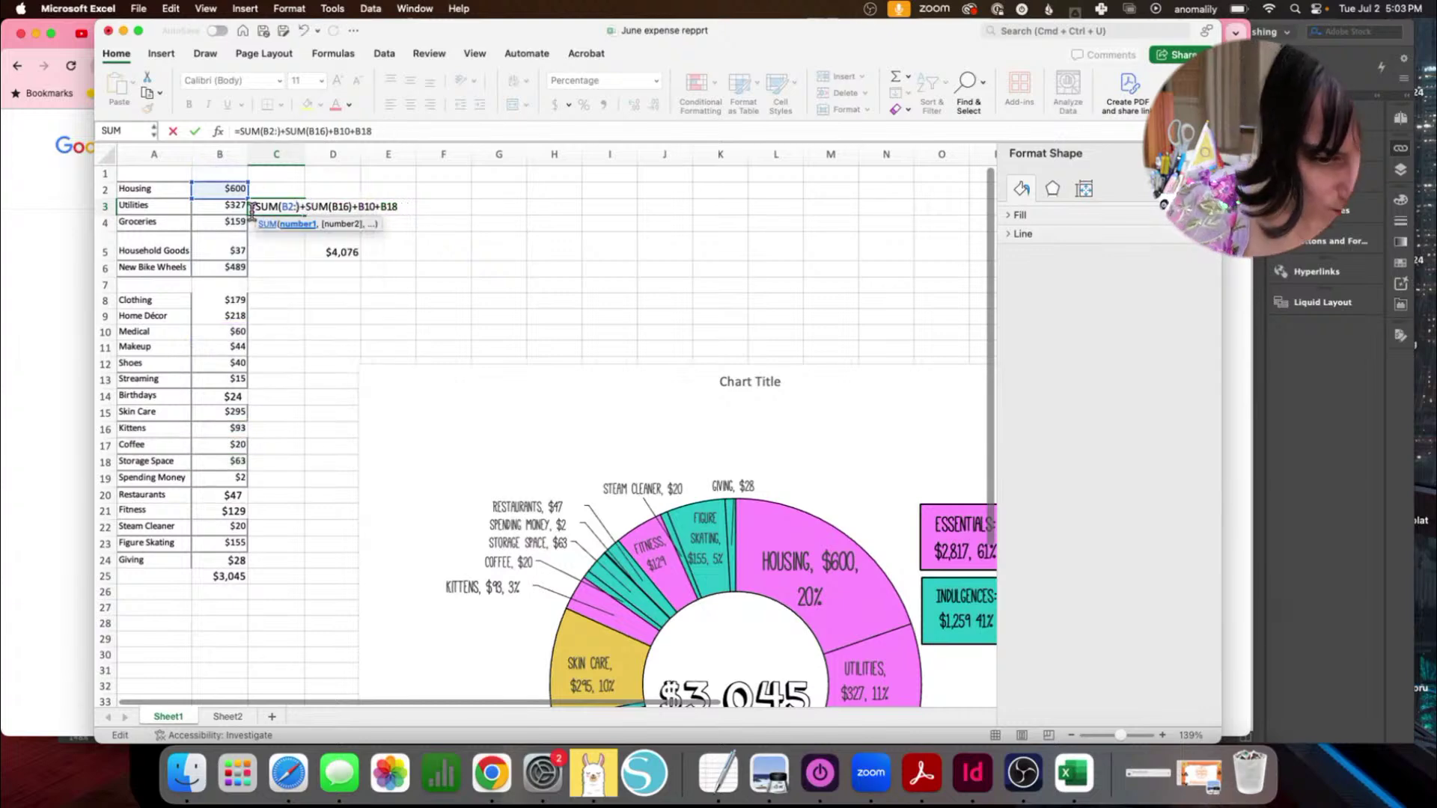
{"action": "left_click", "coordinate": [231, 267]}
{"action": "key", "text": "Return"}
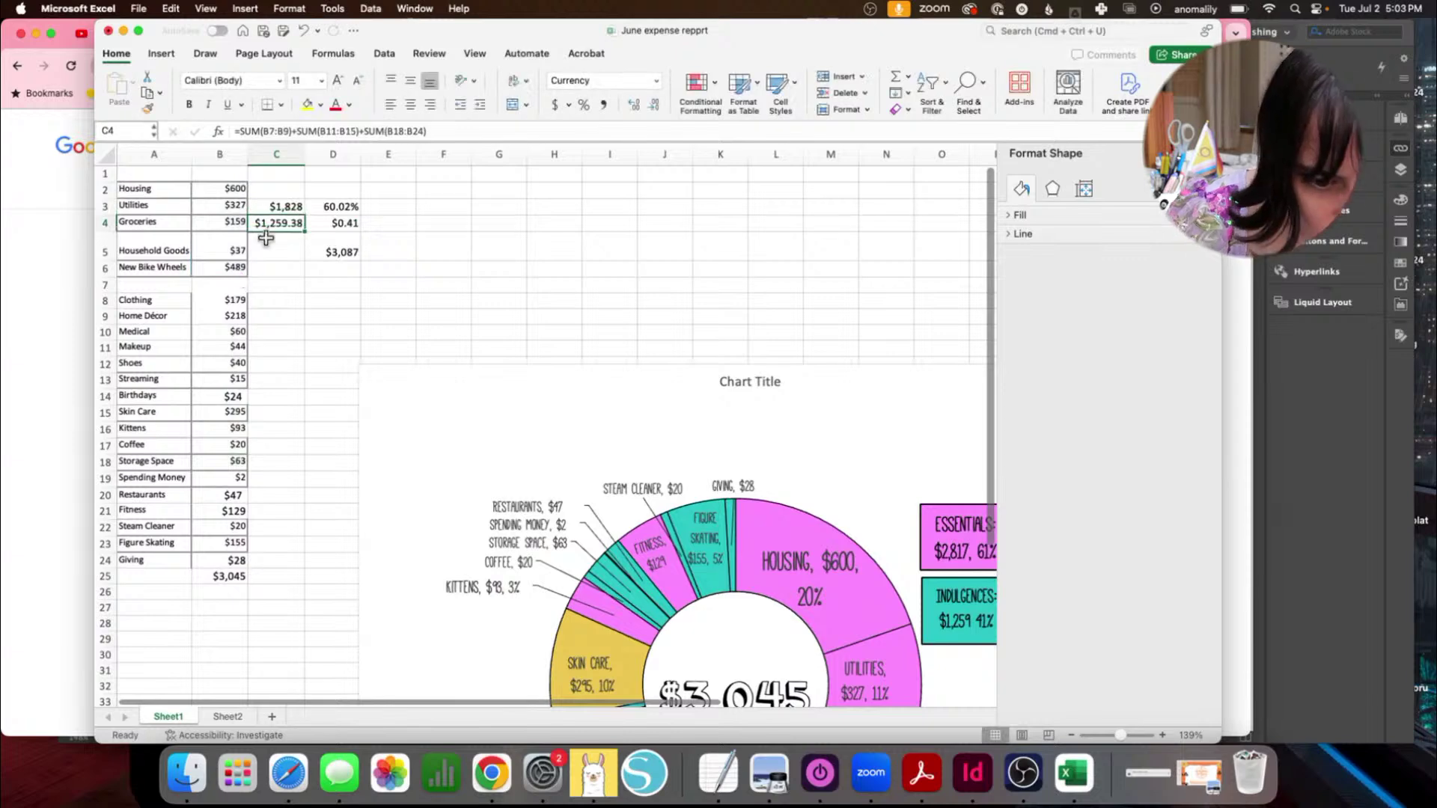
{"action": "double_click", "coordinate": [297, 205]}
{"action": "key", "text": "Return"}
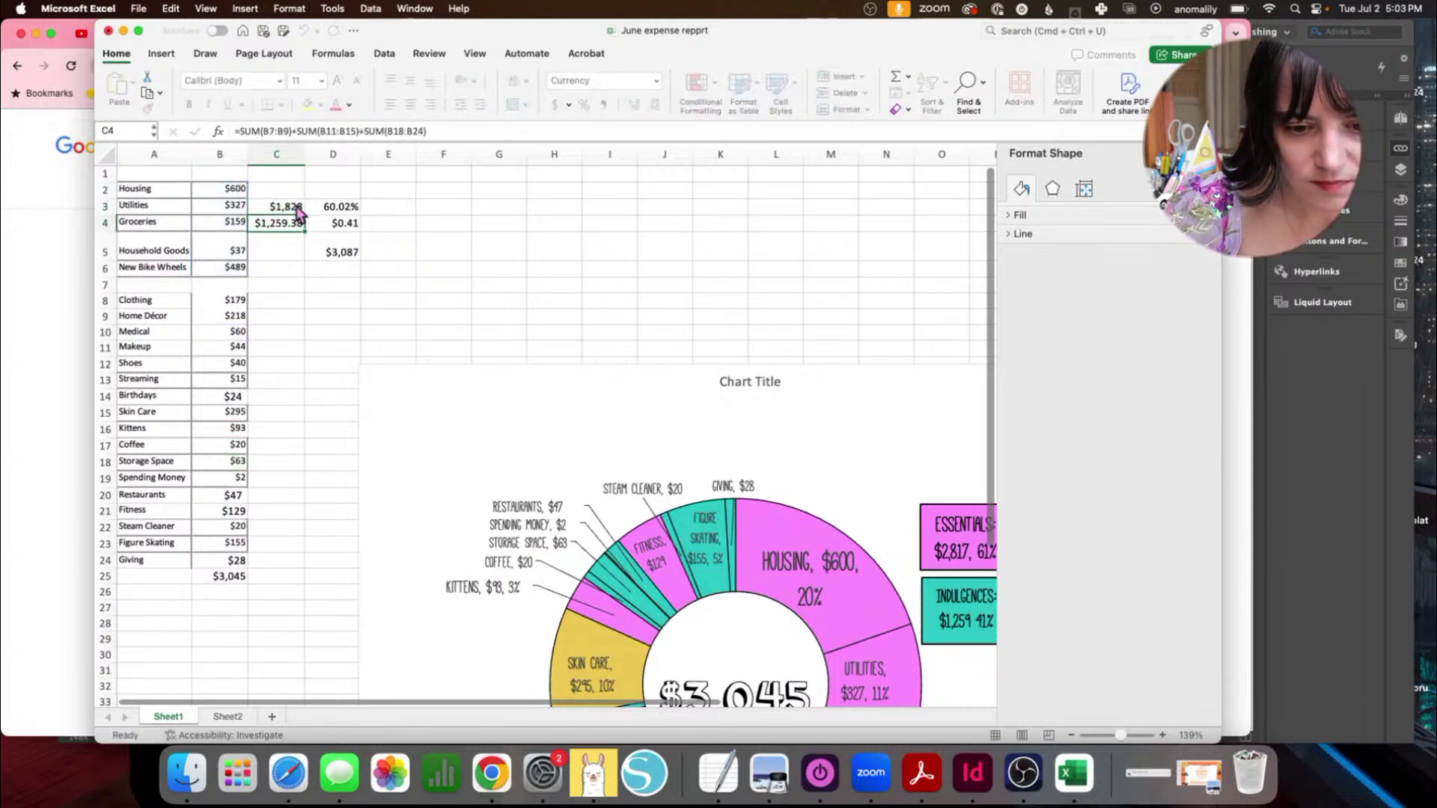
Step: Set the amount in the chart's Essentials text box to $1,828
{"action": "scroll", "coordinate": [761, 509], "scroll_direction": "right", "scroll_amount": 3}
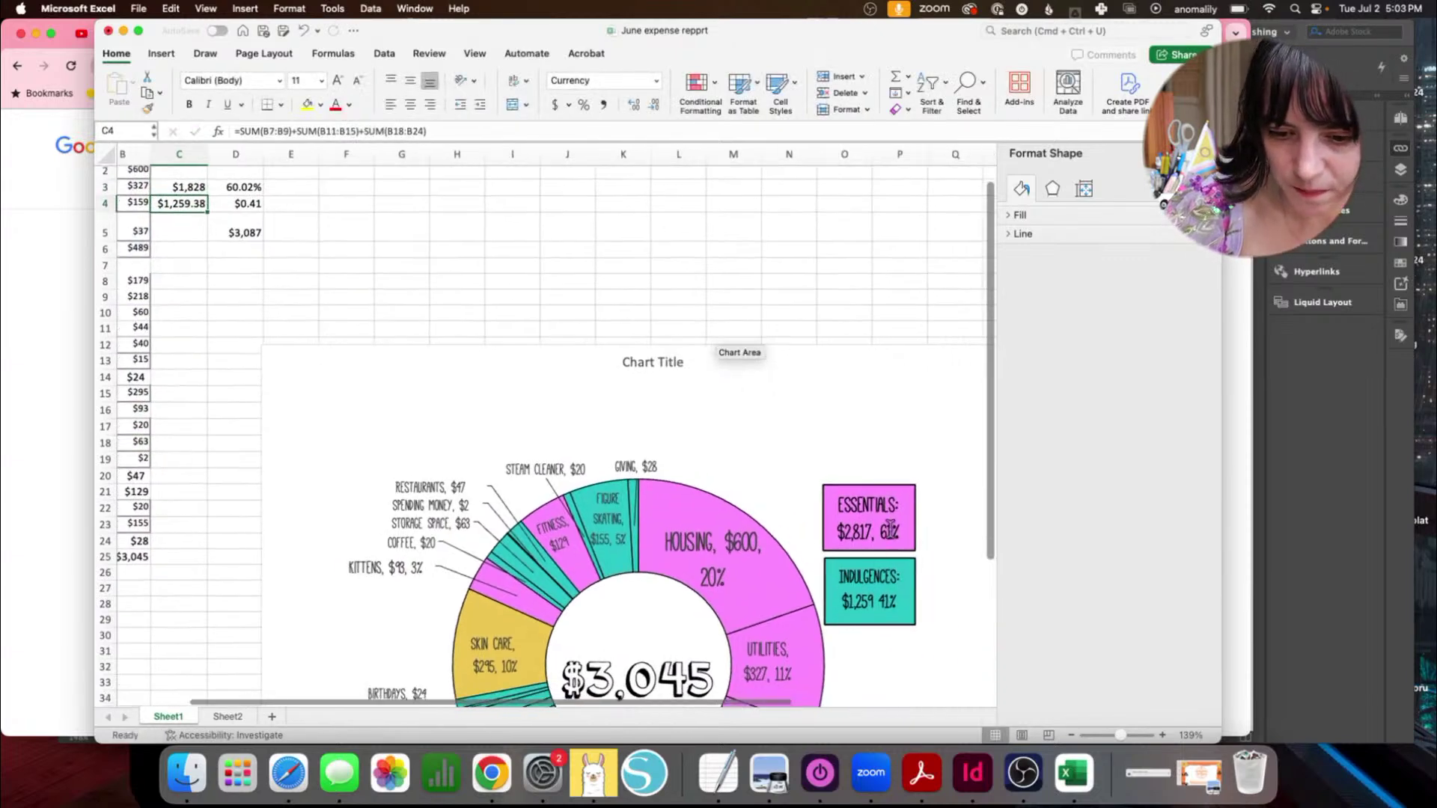
{"action": "left_click_drag", "start_coordinate": [868, 531], "coordinate": [844, 531]}
{"action": "type", "text": "1"}
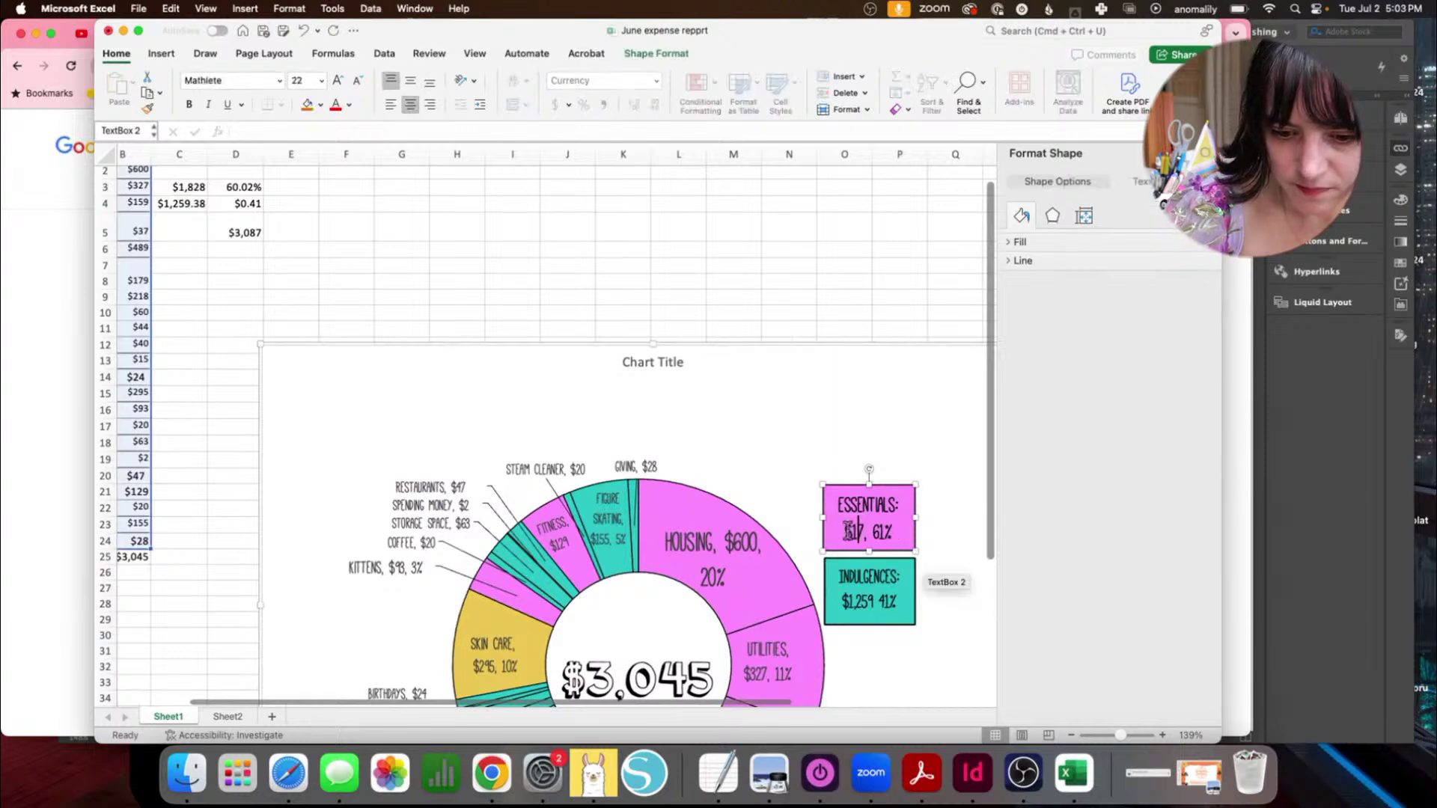
{"action": "key", "text": "Delete"}
{"action": "key", "text": "Delete"}
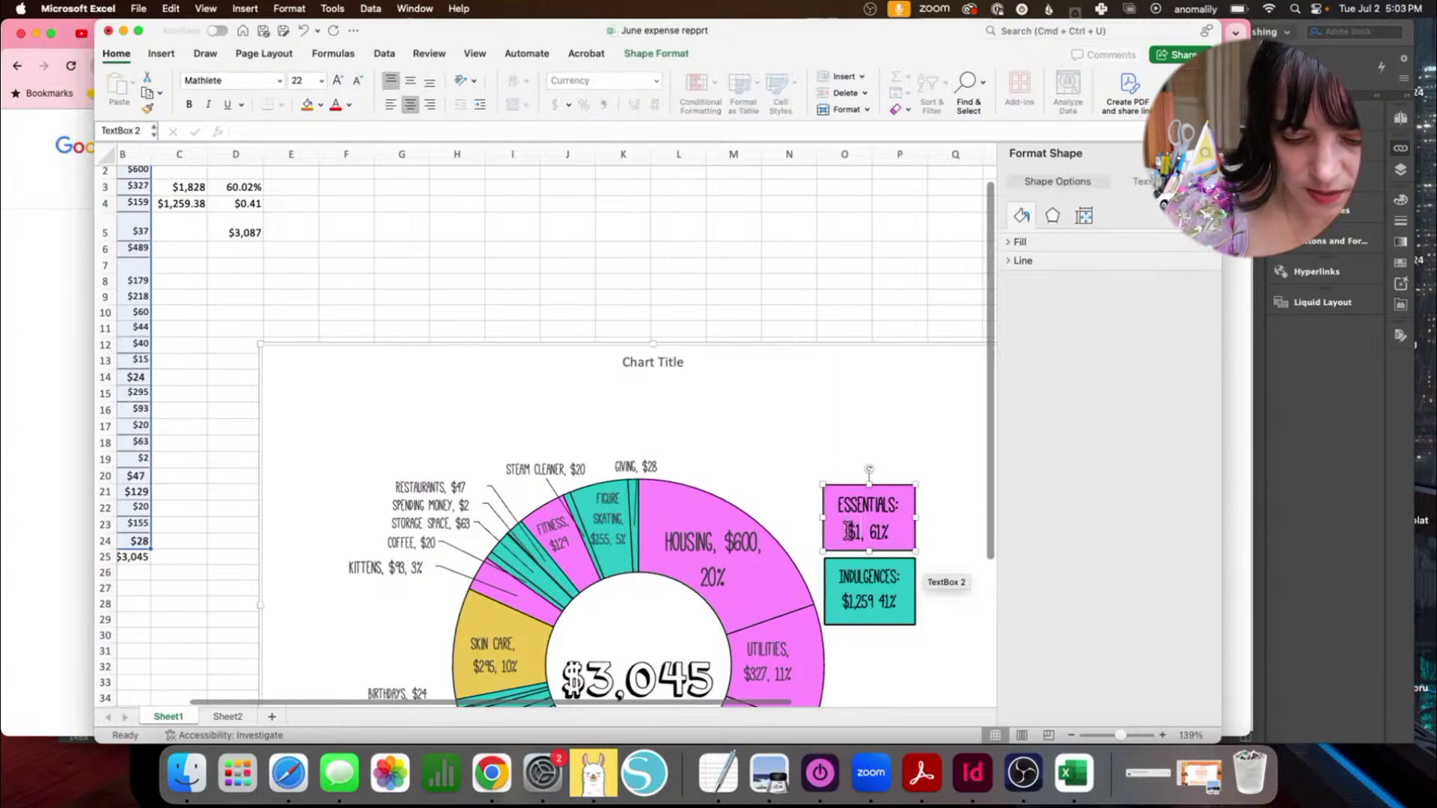
{"action": "type", "text": "8"}
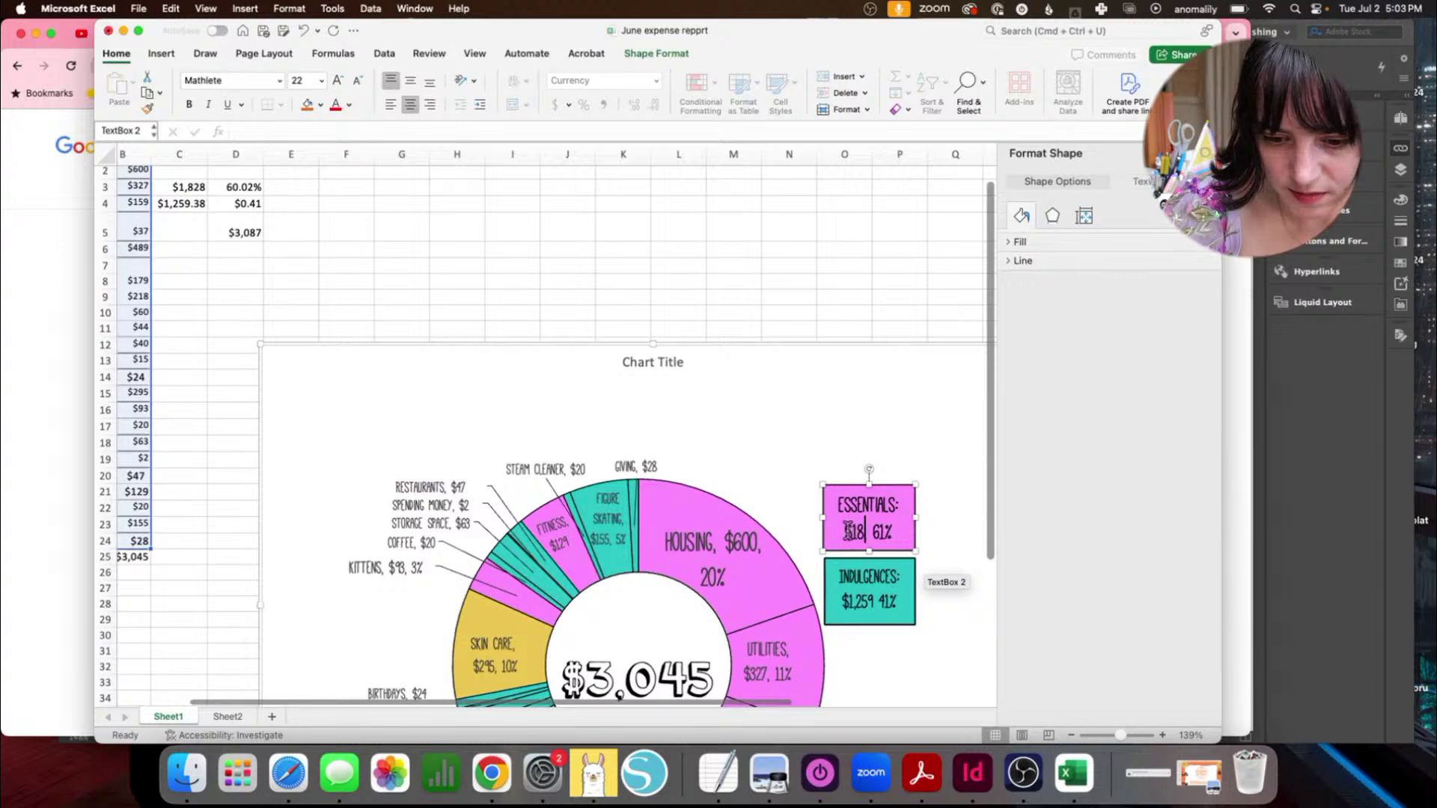
{"action": "key", "text": "BackSpace"}
{"action": "type", "text": ",82"}
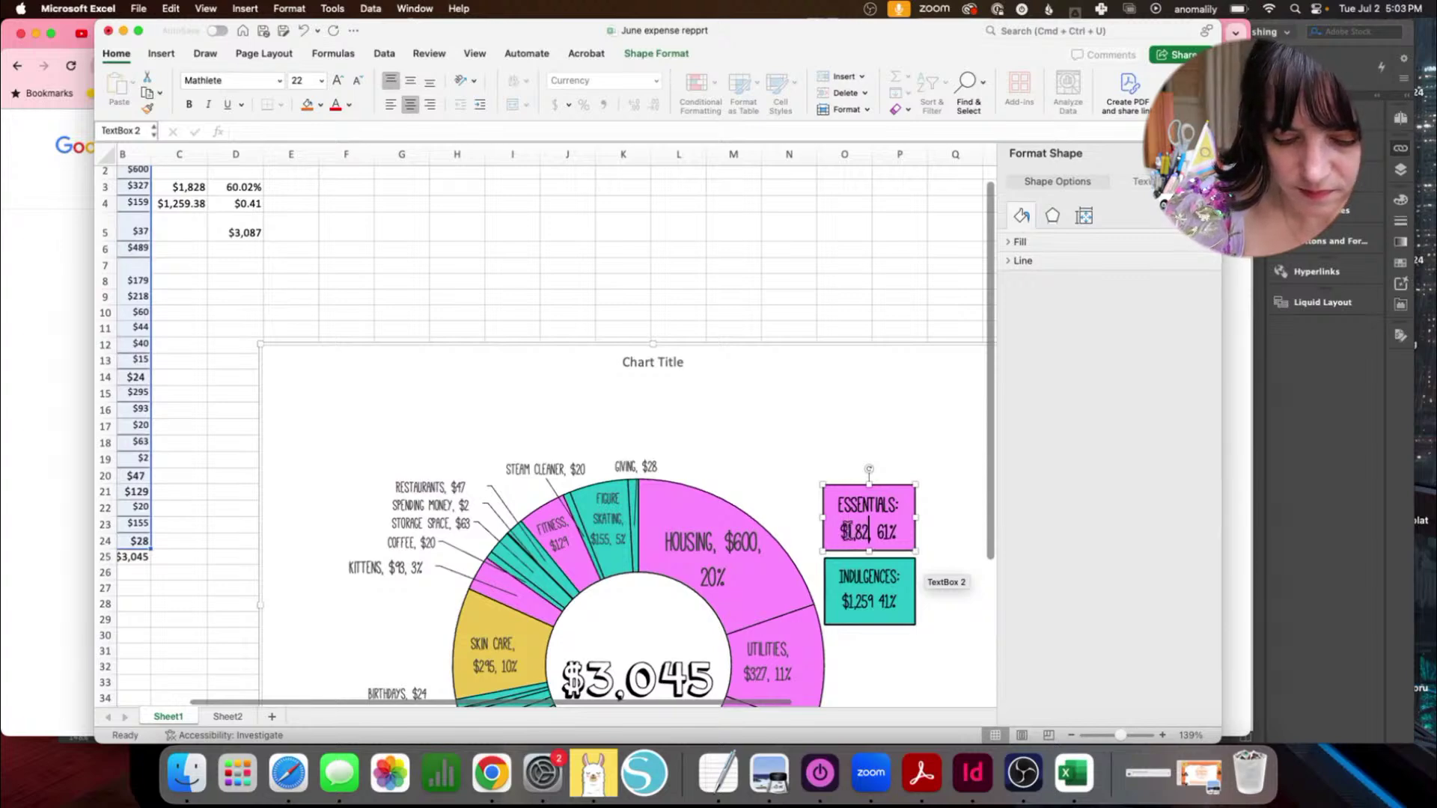
{"action": "type", "text": "8,"}
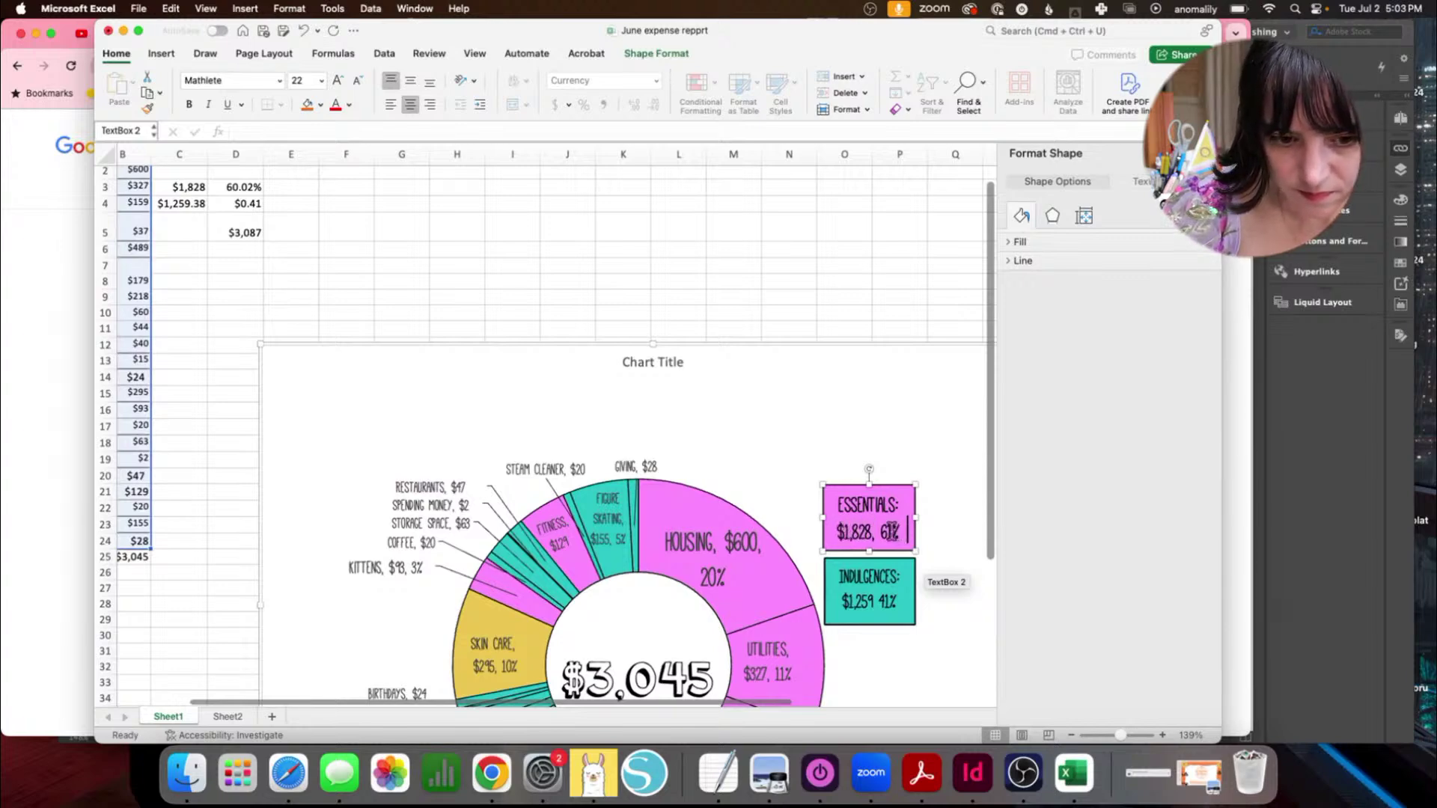
{"action": "left_click", "coordinate": [231, 247]}
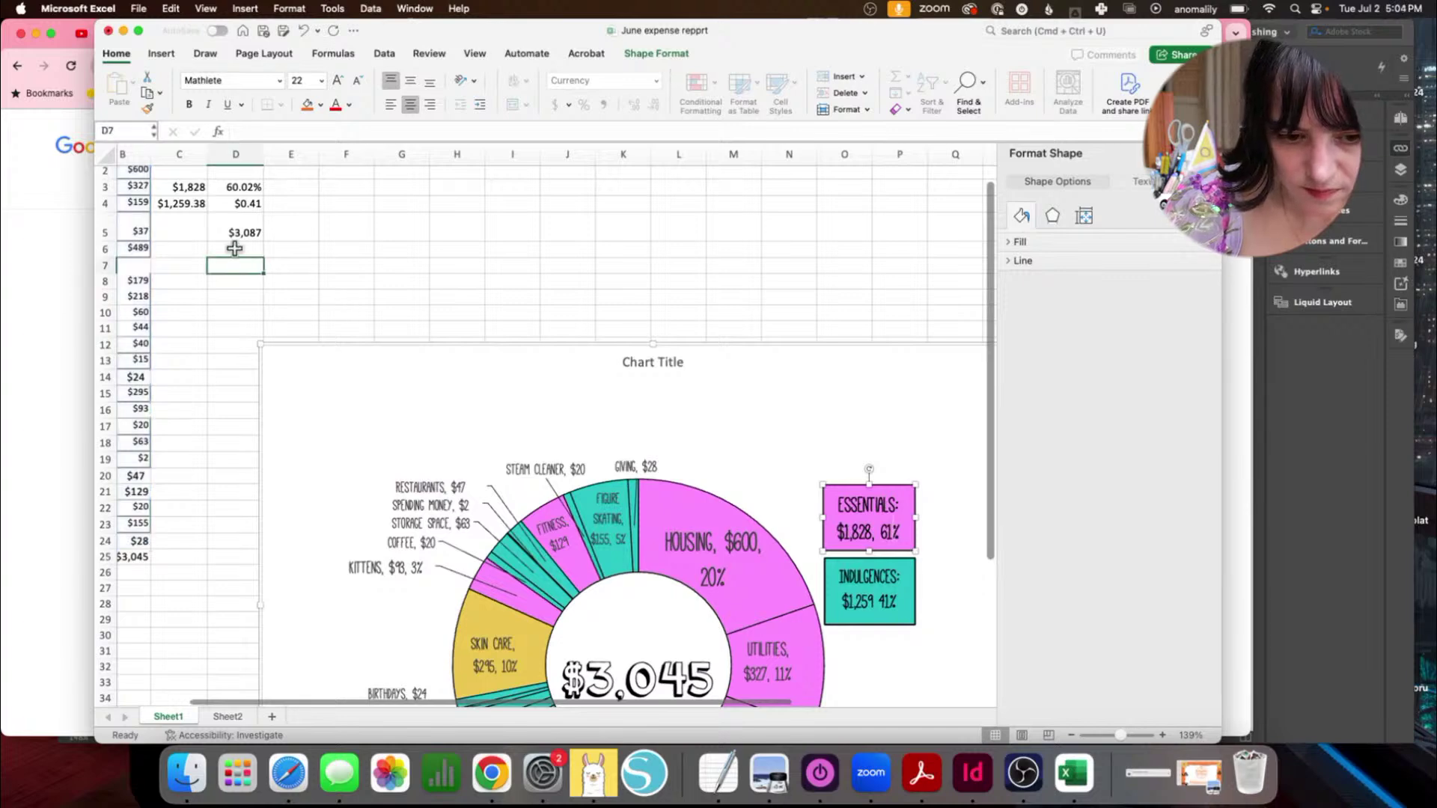
Step: Examine the Indulgences formula in cell C4 and review the totals beside the expense list
{"action": "double_click", "coordinate": [189, 200]}
{"action": "key", "text": "Return"}
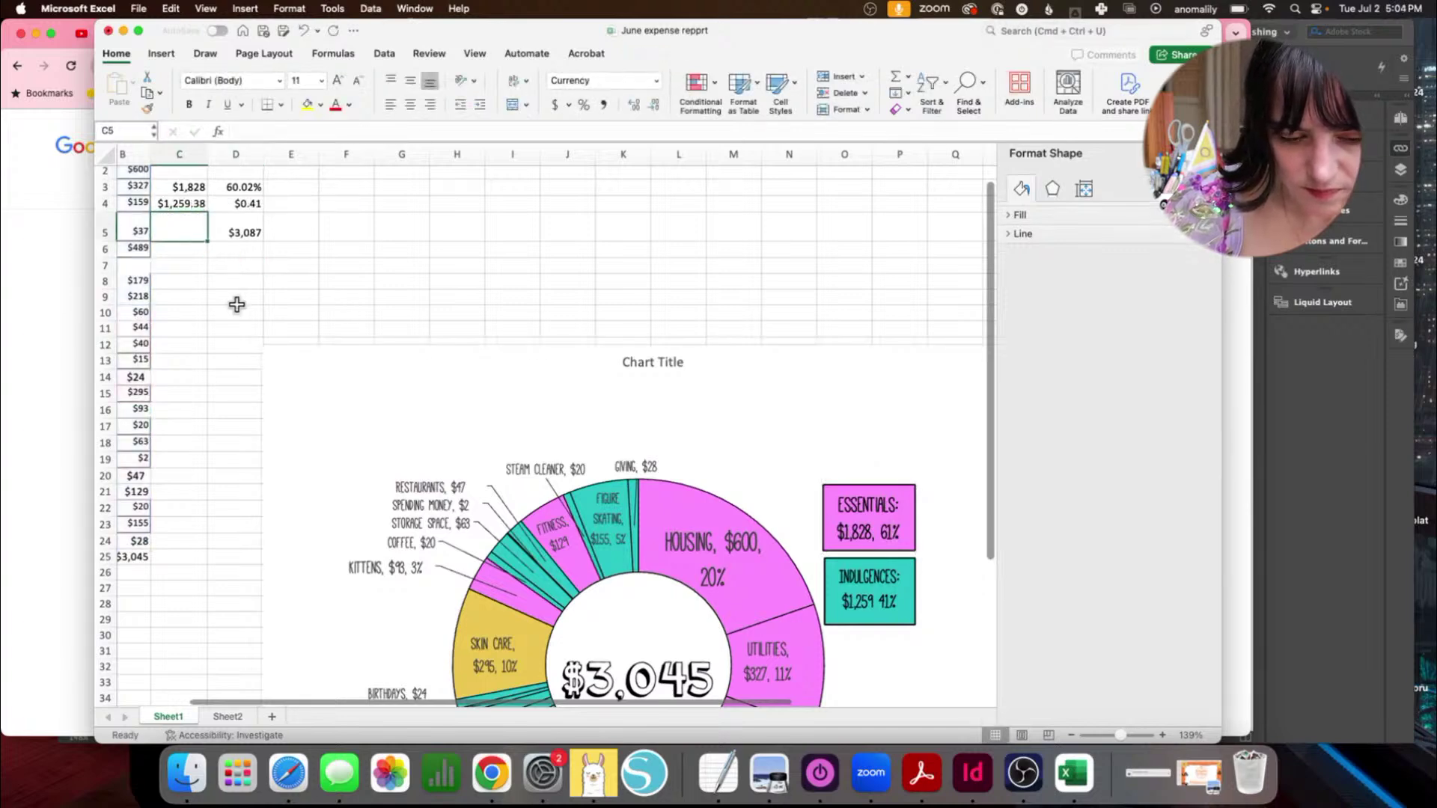
{"action": "scroll", "coordinate": [236, 304], "scroll_direction": "left", "scroll_amount": 3}
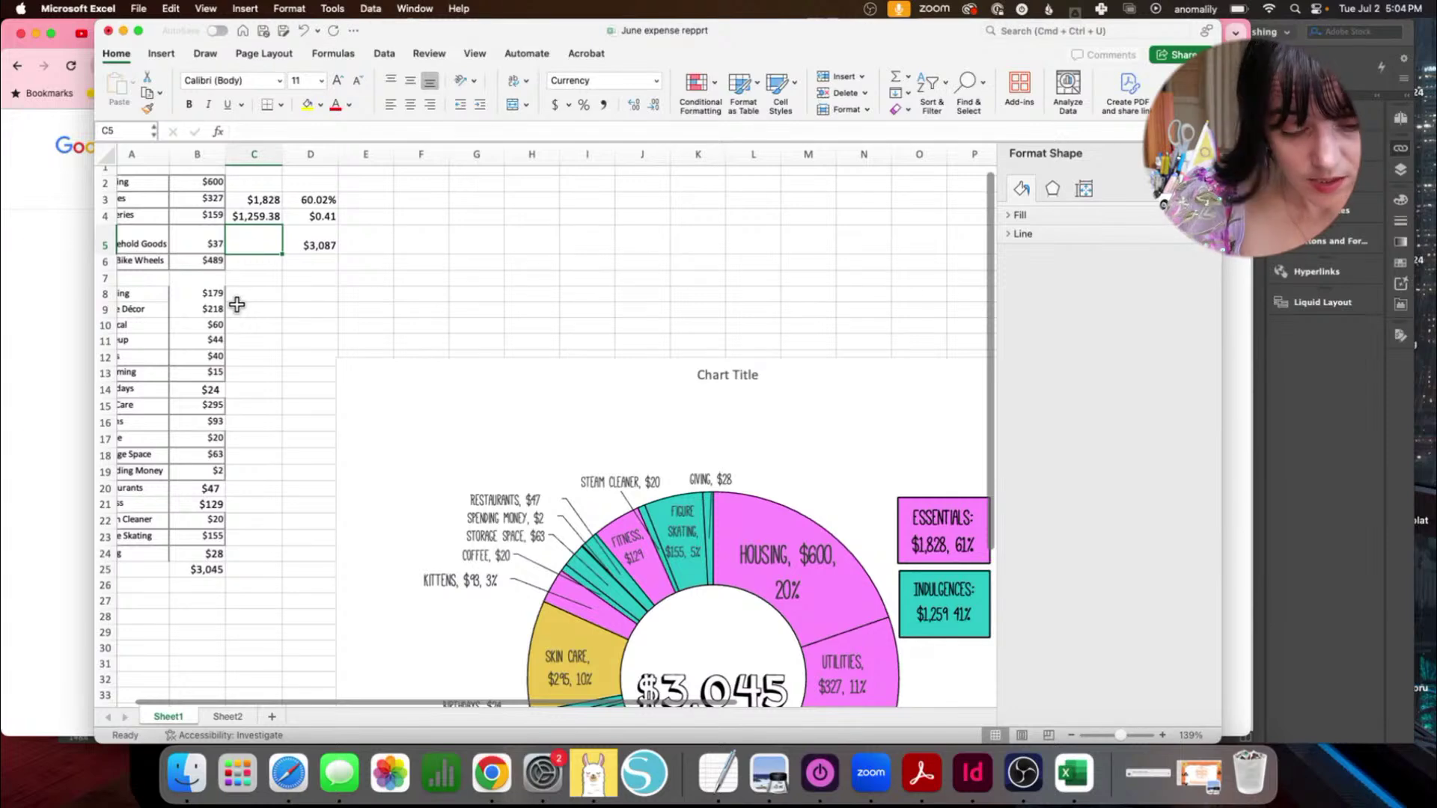
{"action": "scroll", "coordinate": [288, 367], "scroll_direction": "up", "scroll_amount": 5}
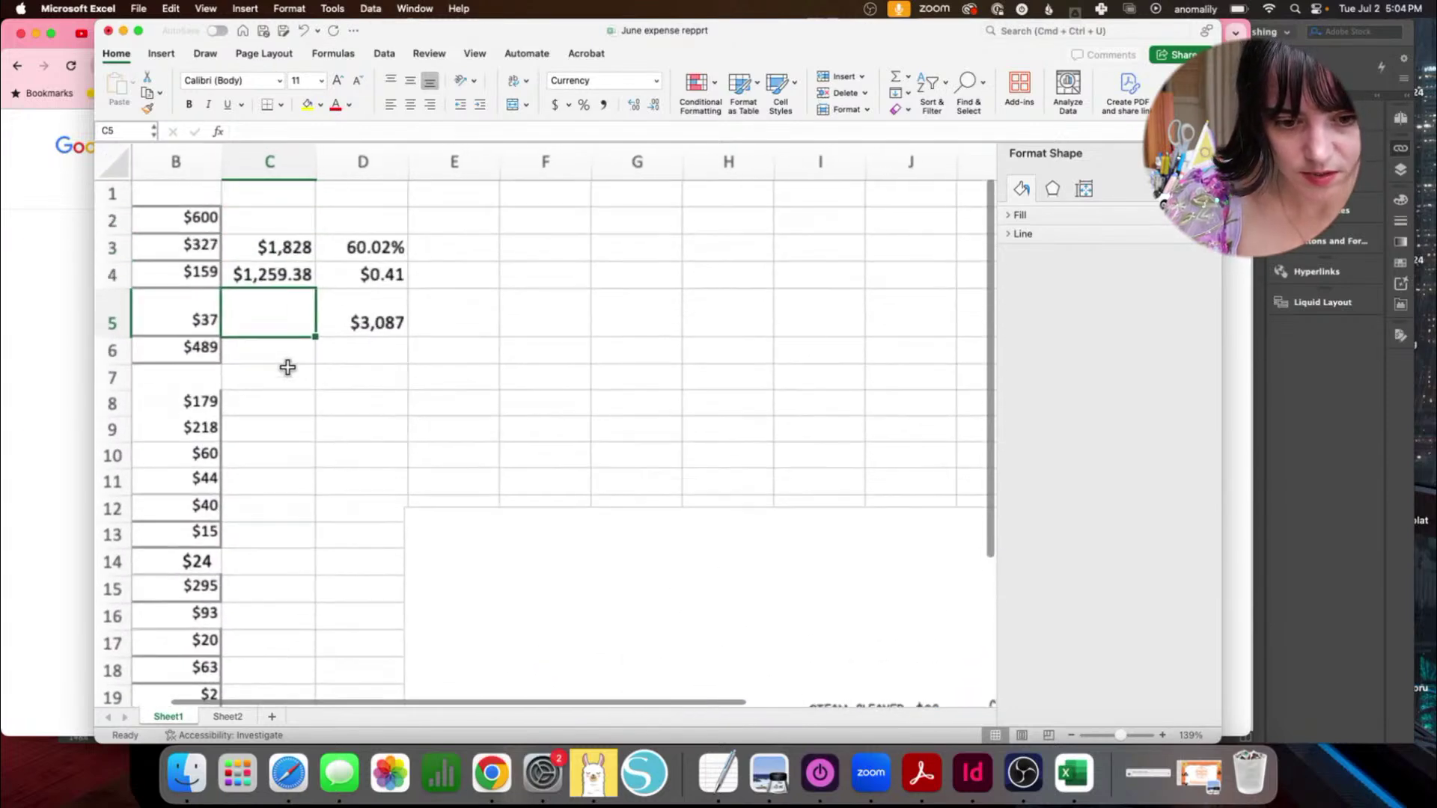
{"action": "scroll", "coordinate": [287, 366], "scroll_direction": "left", "scroll_amount": 3}
{"action": "scroll", "coordinate": [288, 370], "scroll_direction": "right", "scroll_amount": 4}
{"action": "scroll", "coordinate": [288, 370], "scroll_direction": "down", "scroll_amount": 3}
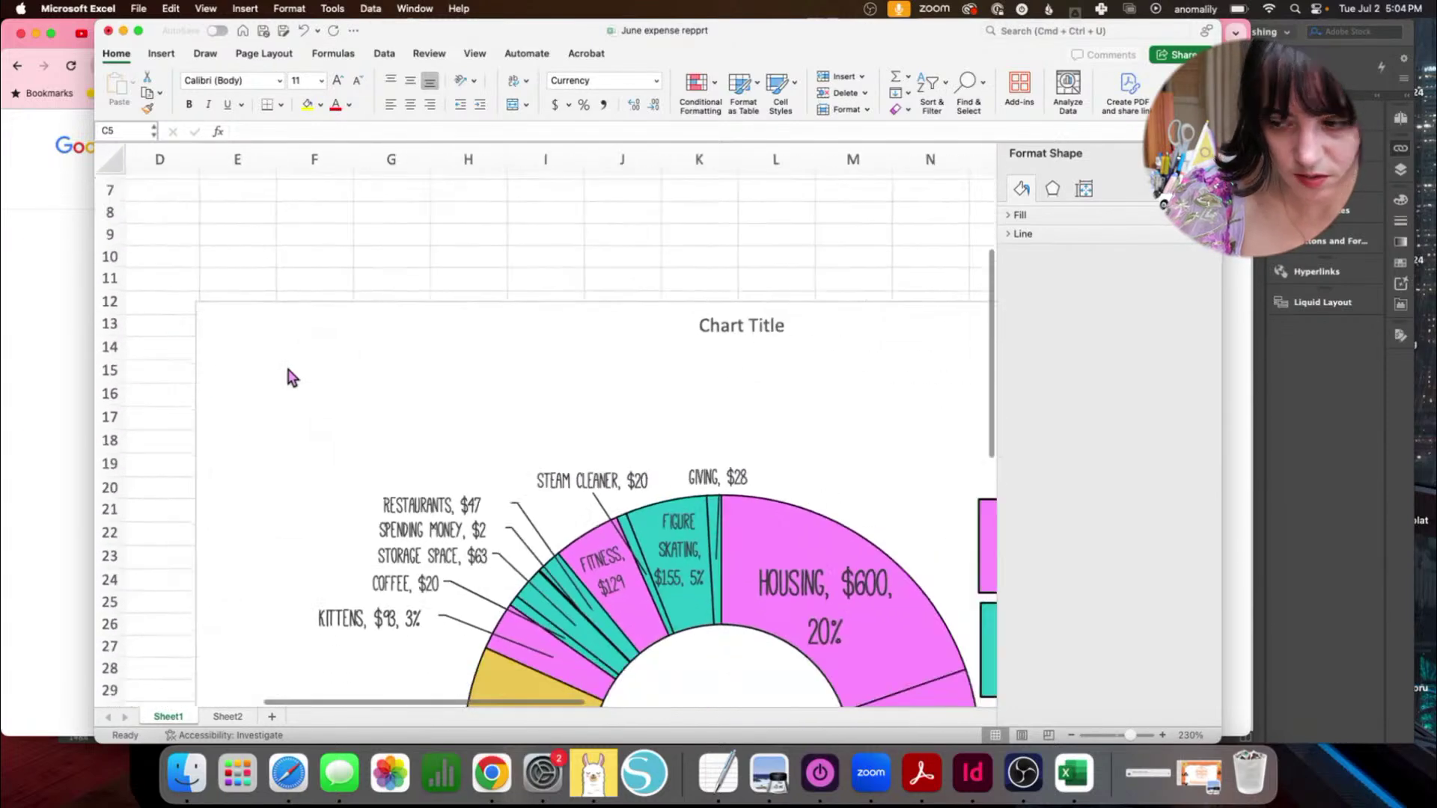
{"action": "scroll", "coordinate": [292, 378], "scroll_direction": "down", "scroll_amount": 3}
{"action": "scroll", "coordinate": [599, 486], "scroll_direction": "left", "scroll_amount": 2}
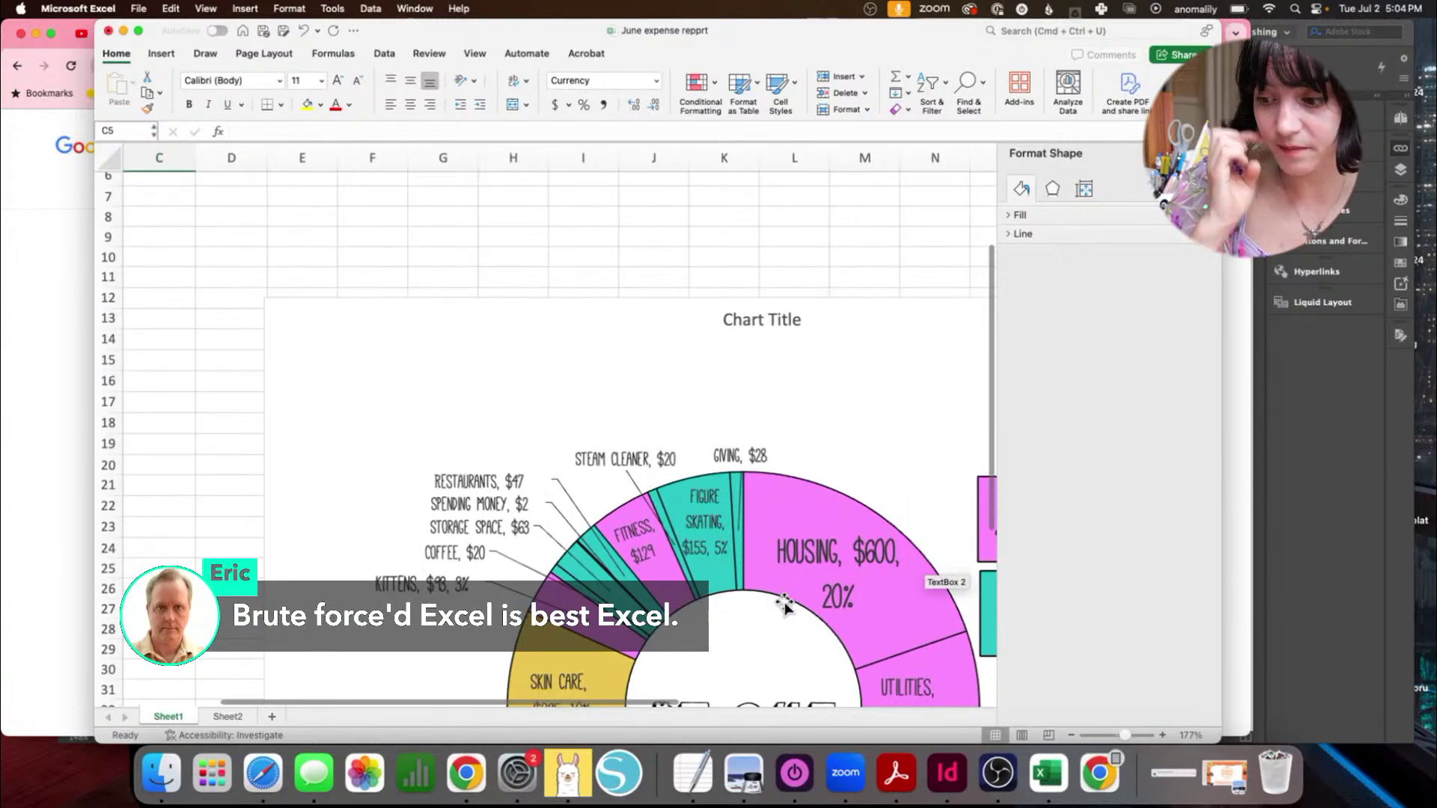
Step: Examine the order of the doughnut's wedges against the expense list, including the Makeup amount in B11
{"action": "mouse_move", "coordinate": [1435, 807]}
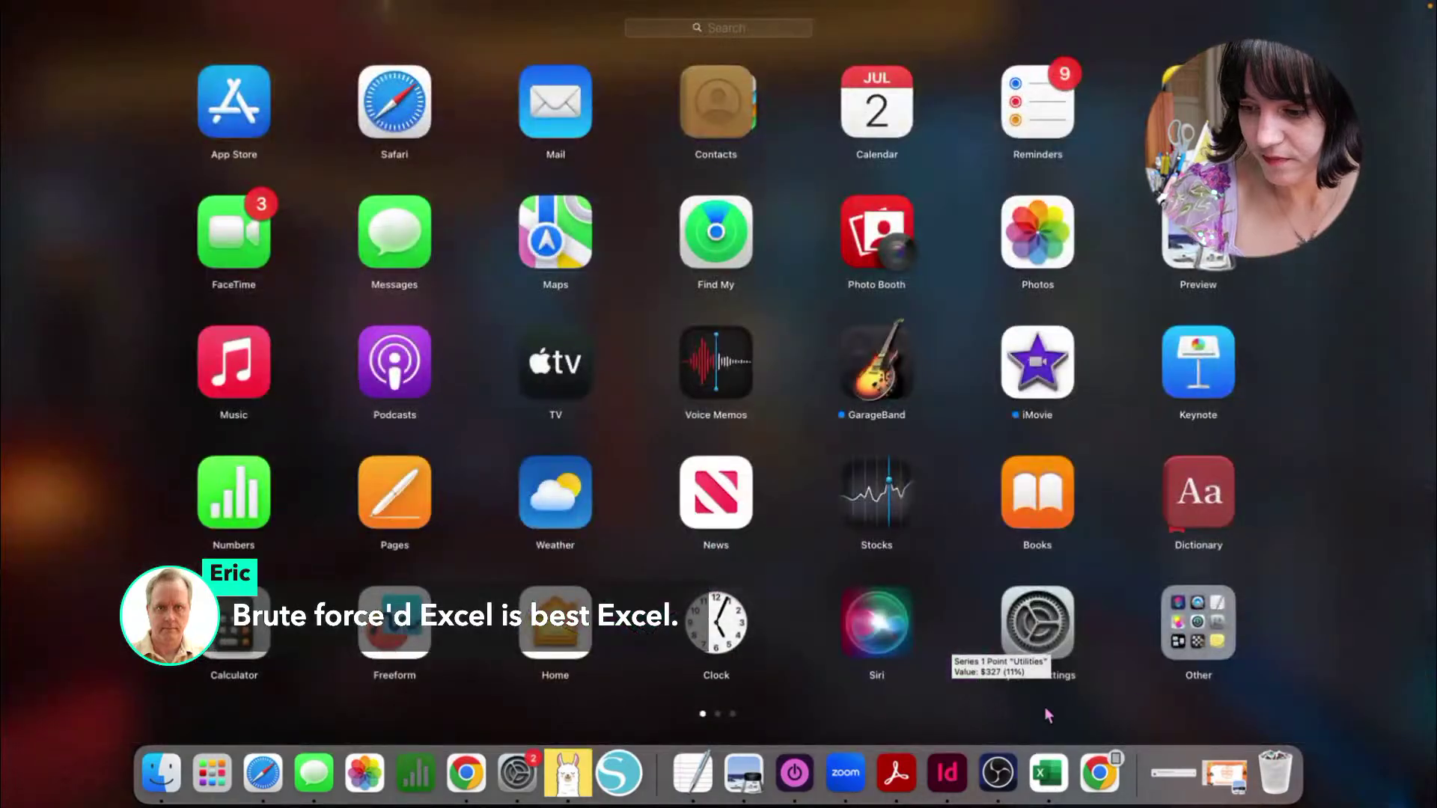
{"action": "left_click", "coordinate": [623, 626]}
{"action": "scroll", "coordinate": [648, 535], "scroll_direction": "down", "scroll_amount": 5}
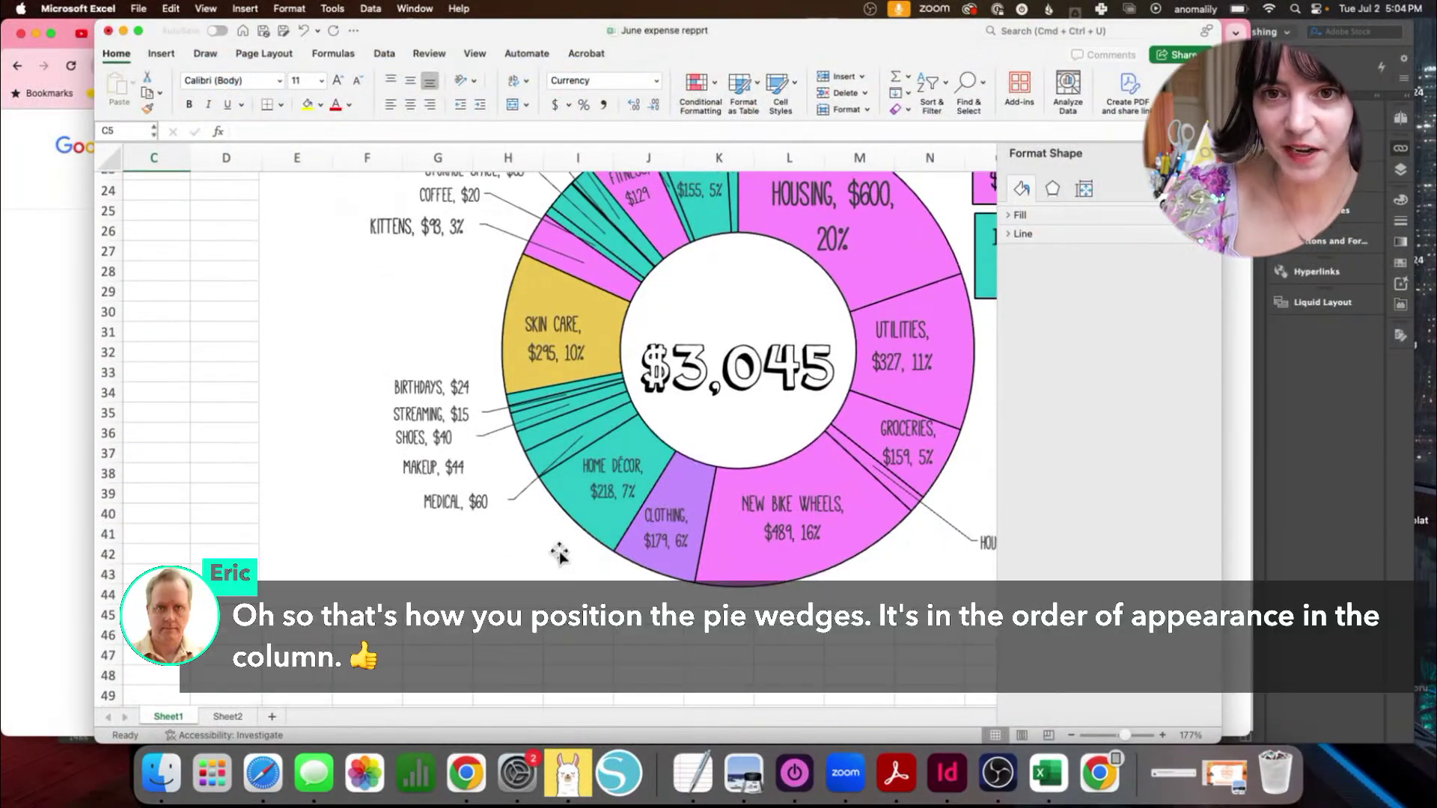
{"action": "scroll", "coordinate": [510, 545], "scroll_direction": "down", "scroll_amount": 6}
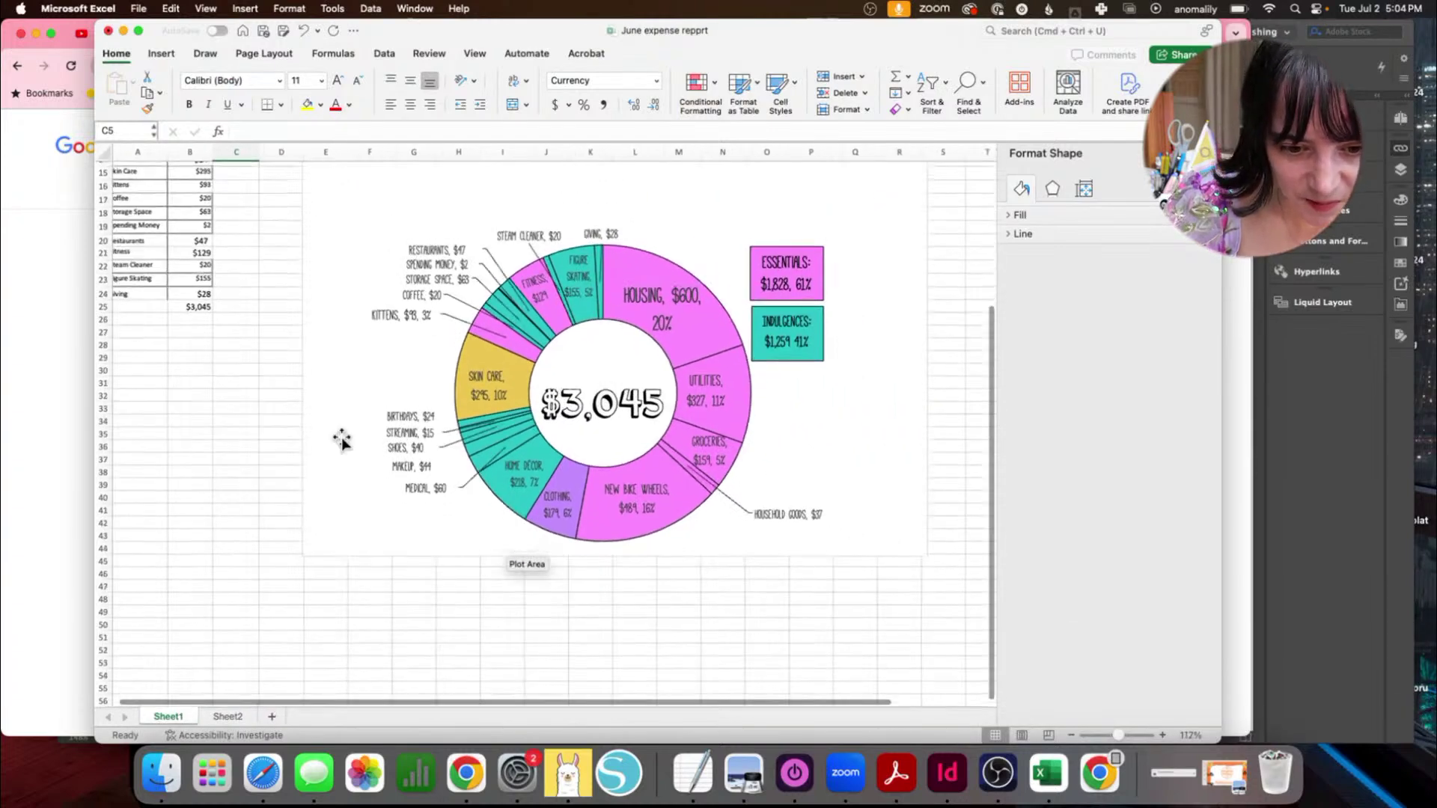
{"action": "scroll", "coordinate": [341, 442], "scroll_direction": "up", "scroll_amount": 5}
{"action": "left_click", "coordinate": [196, 297]}
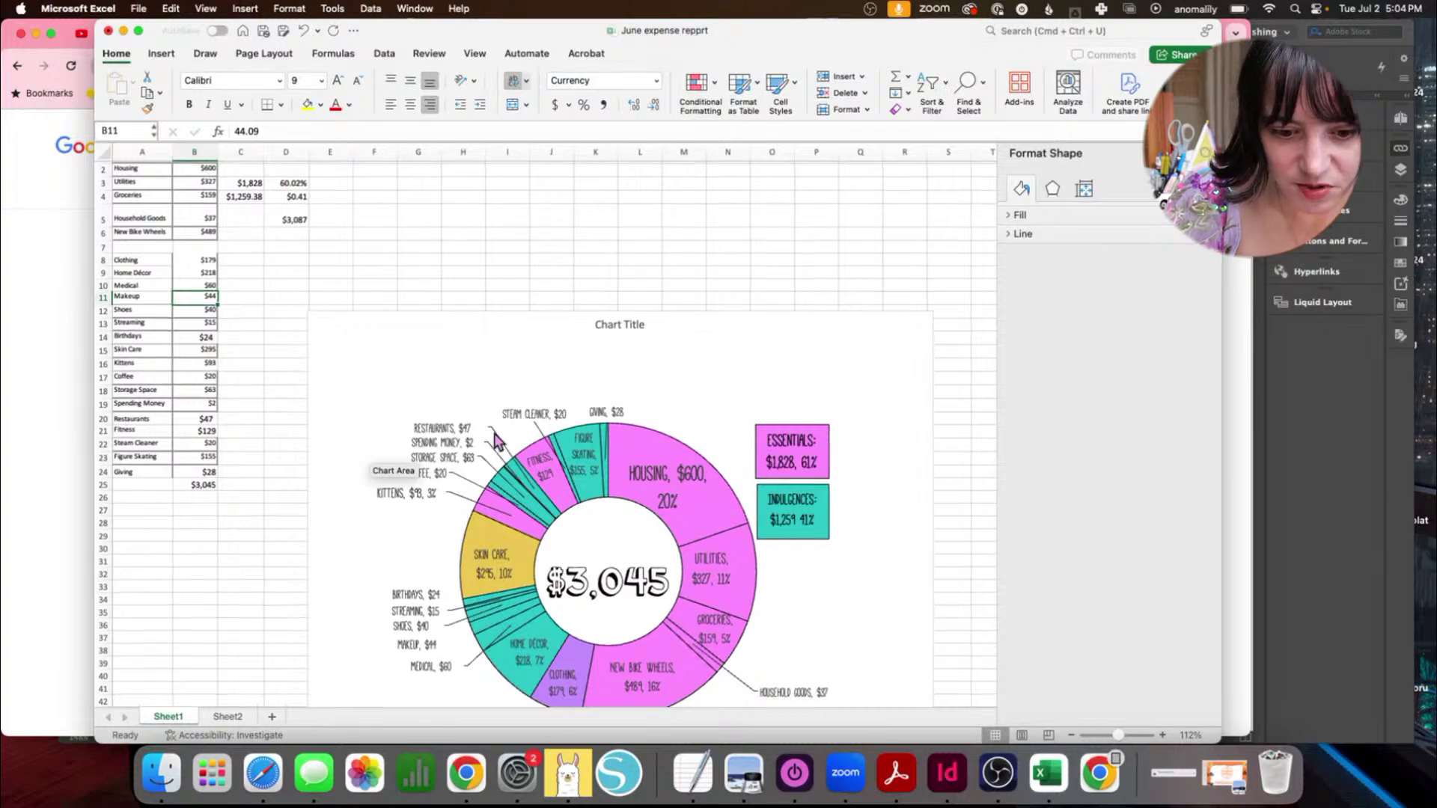
{"action": "scroll", "coordinate": [497, 442], "scroll_direction": "up", "scroll_amount": 5}
{"action": "scroll", "coordinate": [494, 438], "scroll_direction": "down", "scroll_amount": 3}
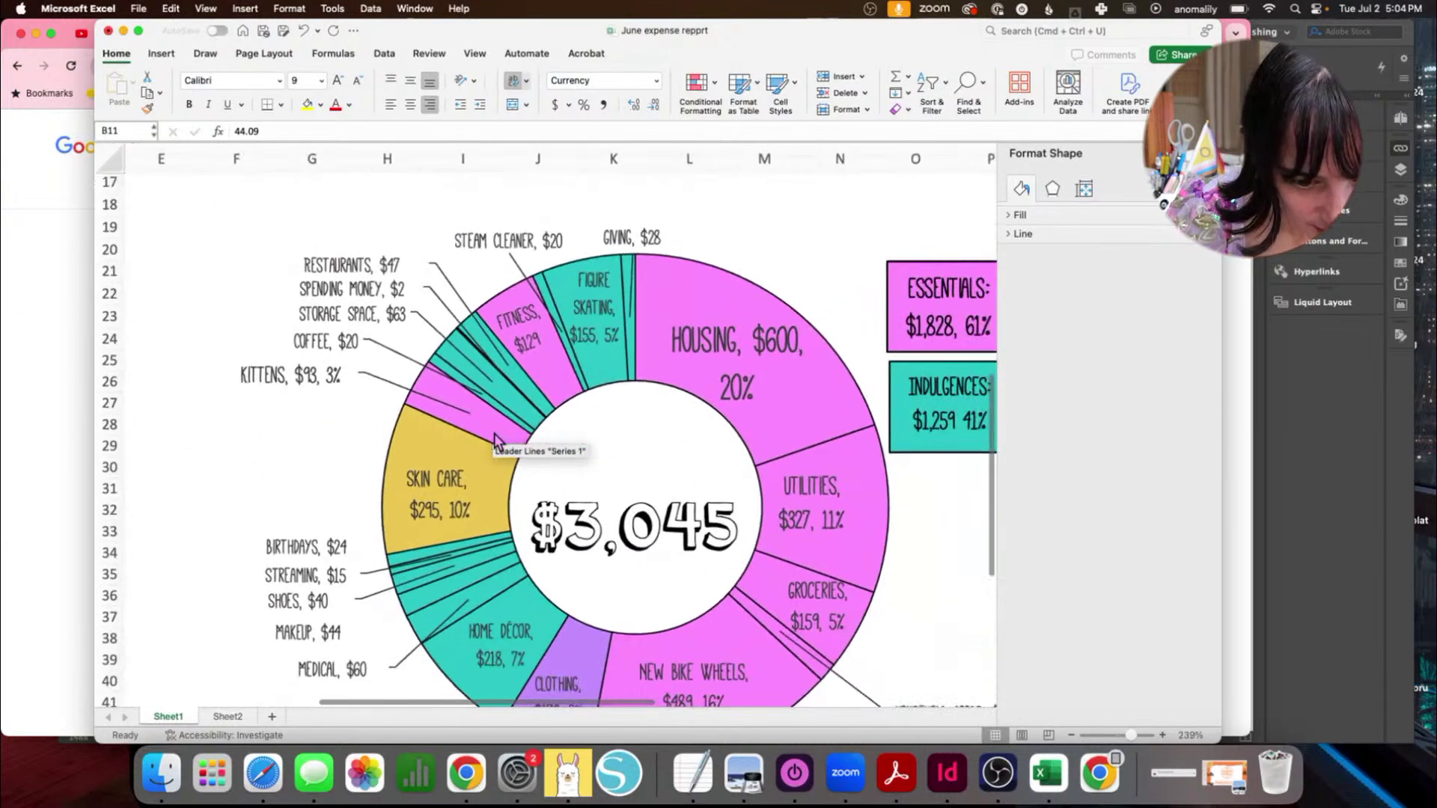
{"action": "scroll", "coordinate": [494, 442], "scroll_direction": "down", "scroll_amount": 2}
Step: Change the Skin Care wedge's solid fill to the recently used teal of the Indulgences wedges
{"action": "left_click", "coordinate": [351, 361]}
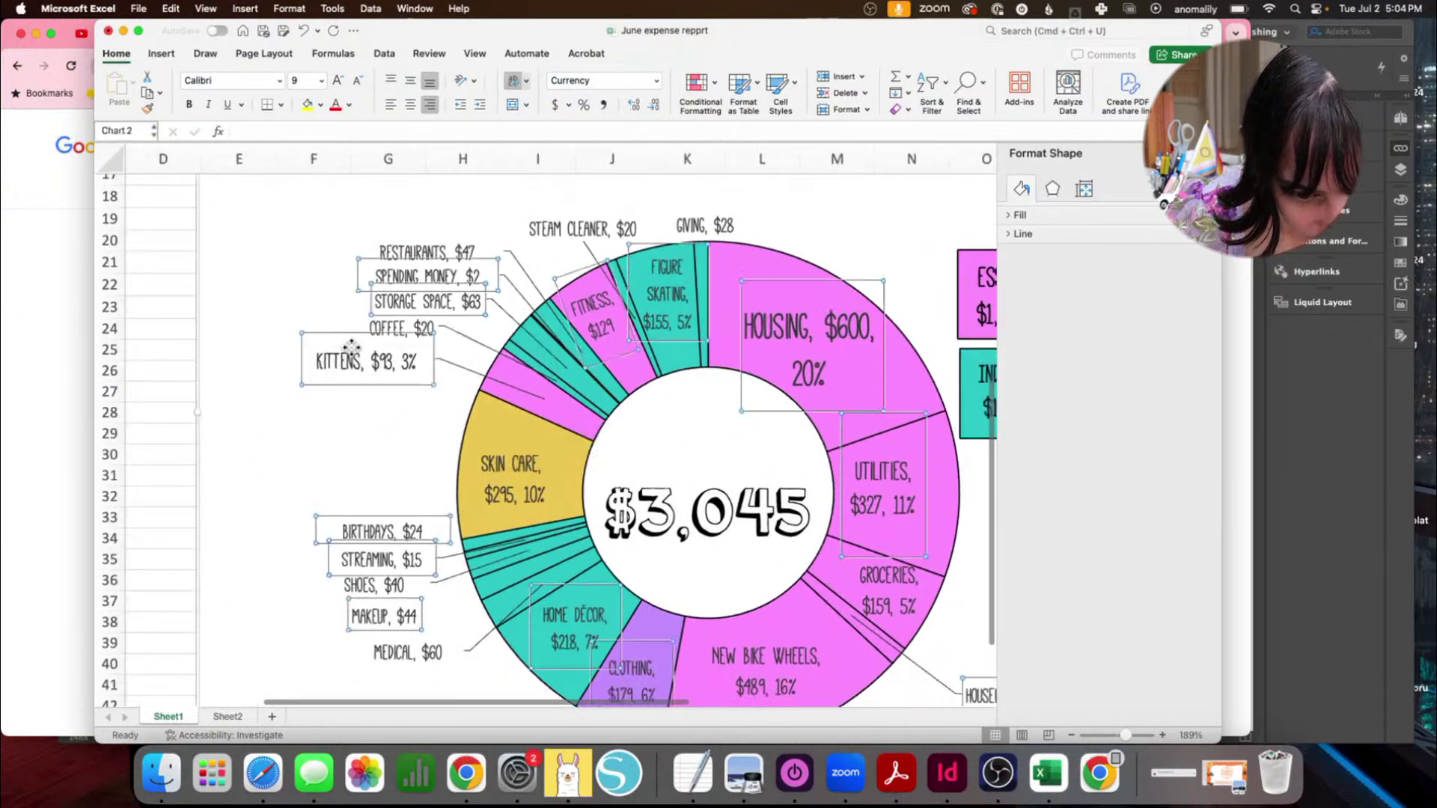
{"action": "scroll", "coordinate": [464, 433], "scroll_direction": "down", "scroll_amount": 2}
{"action": "left_click", "coordinate": [524, 415]}
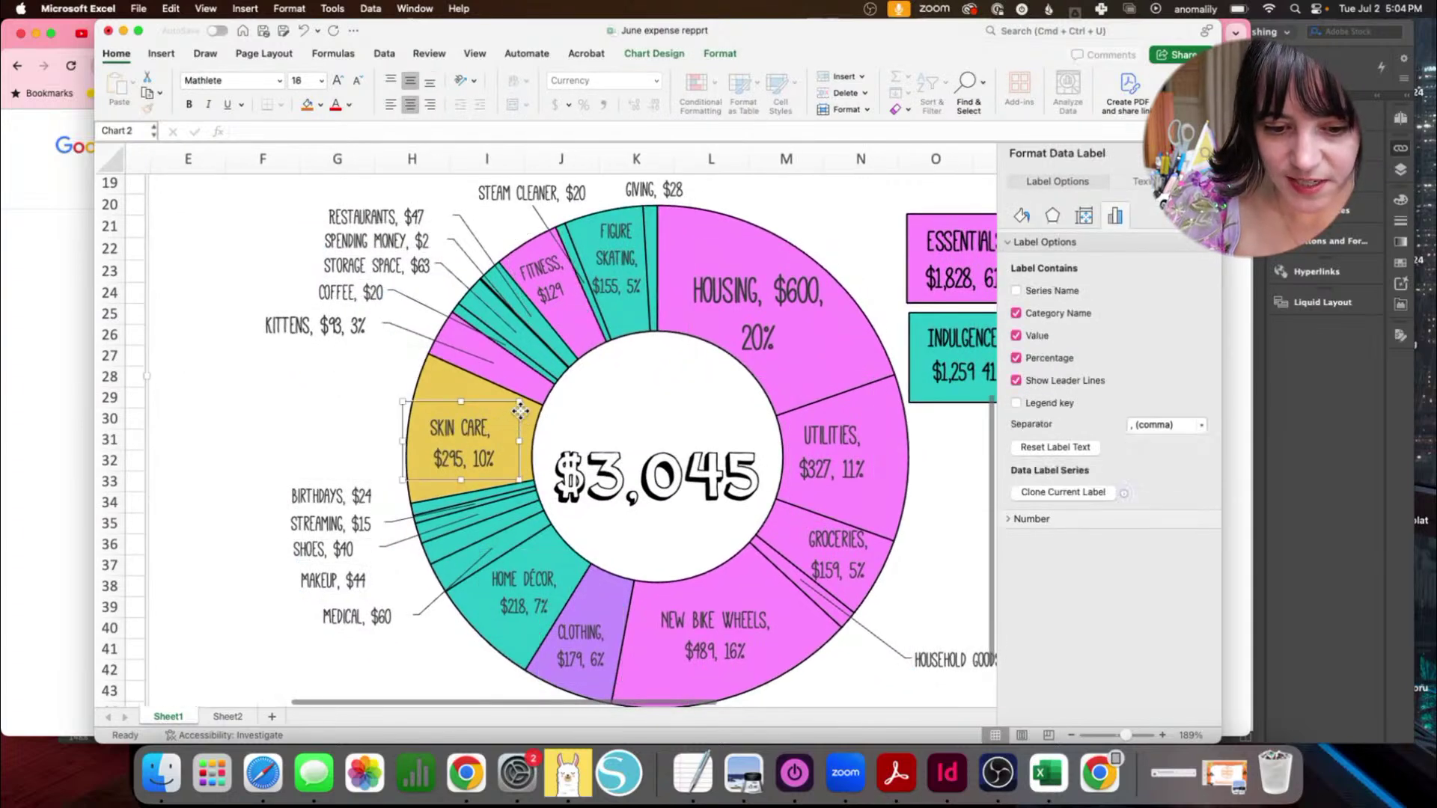
{"action": "left_click", "coordinate": [529, 413]}
{"action": "left_click", "coordinate": [529, 413]}
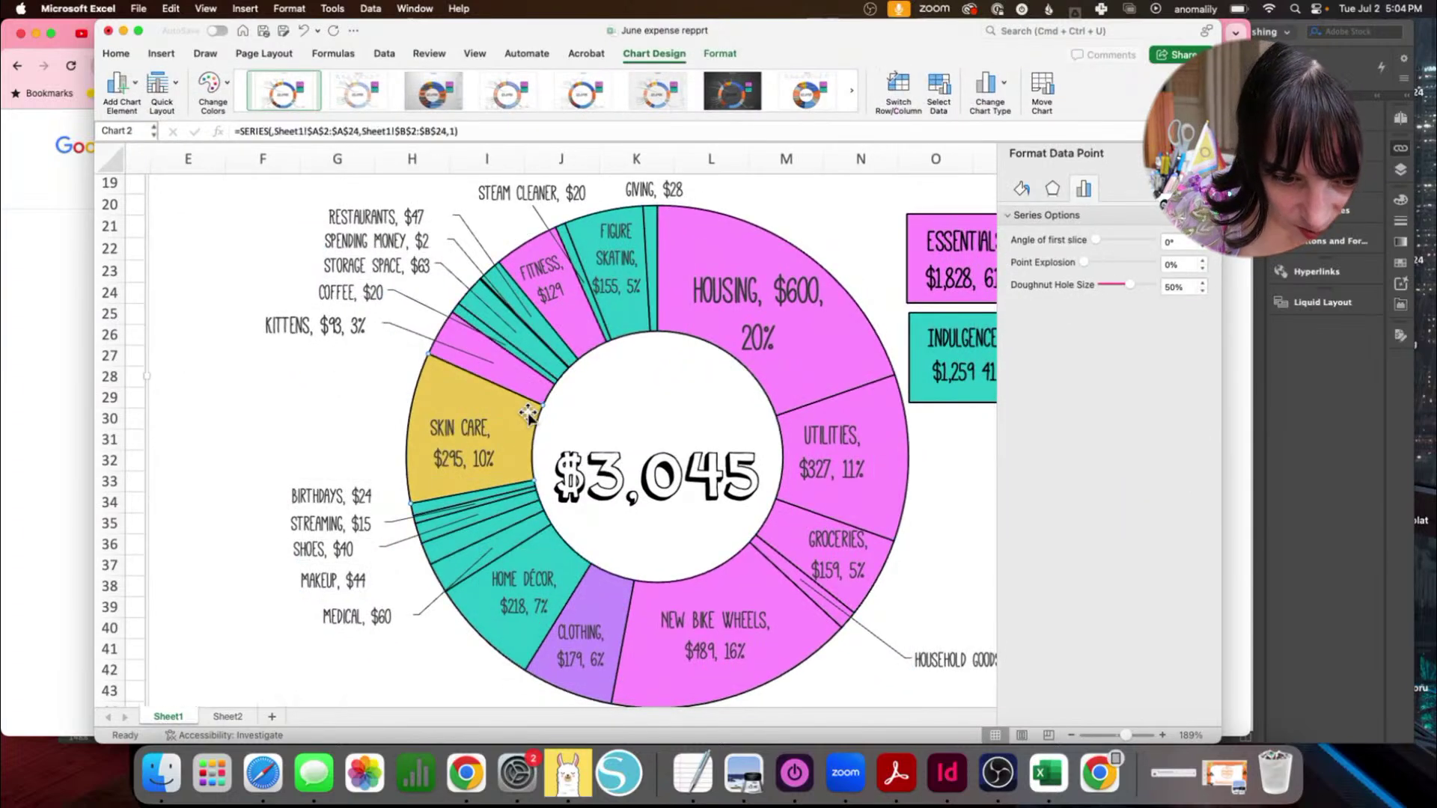
{"action": "left_click", "coordinate": [533, 388]}
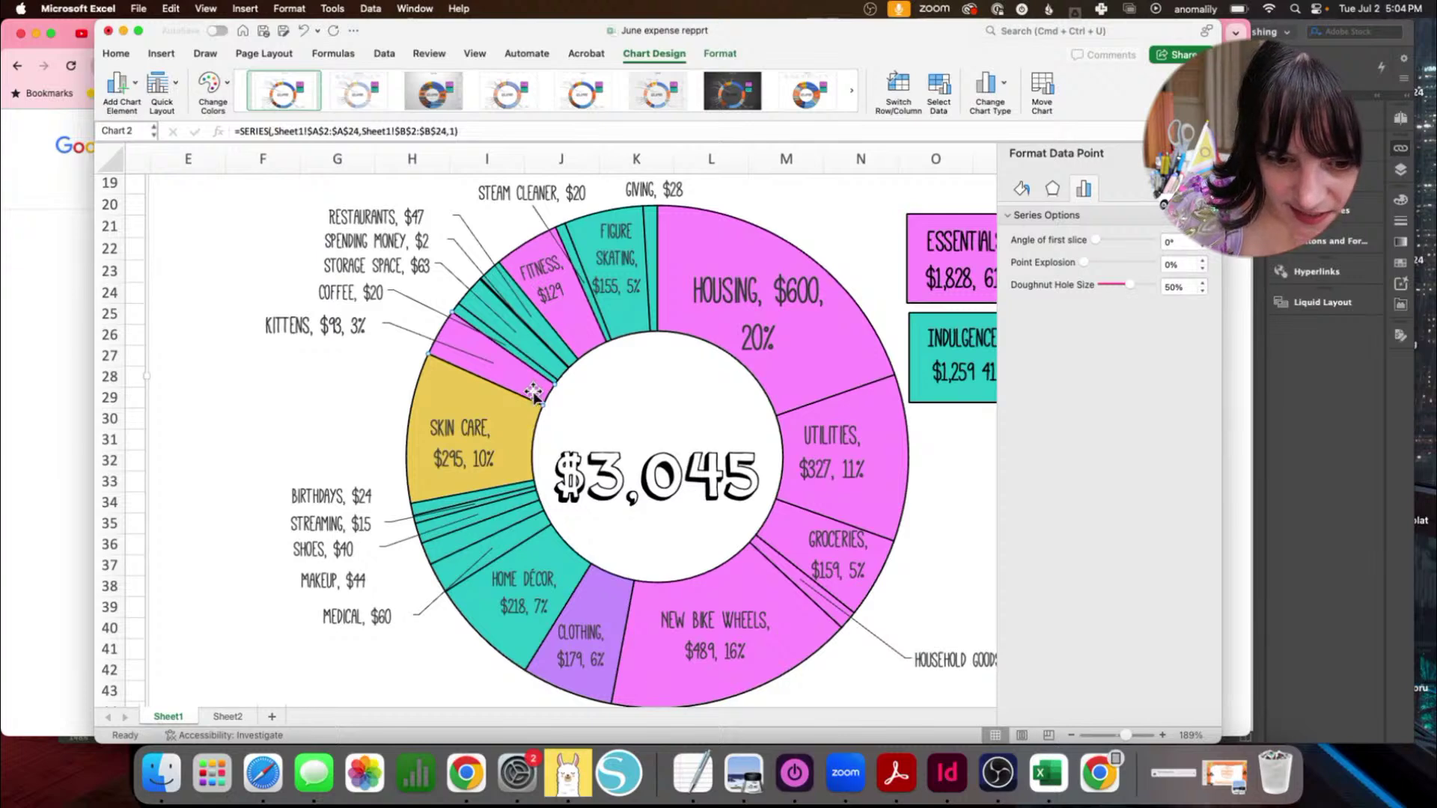
{"action": "left_click", "coordinate": [522, 458]}
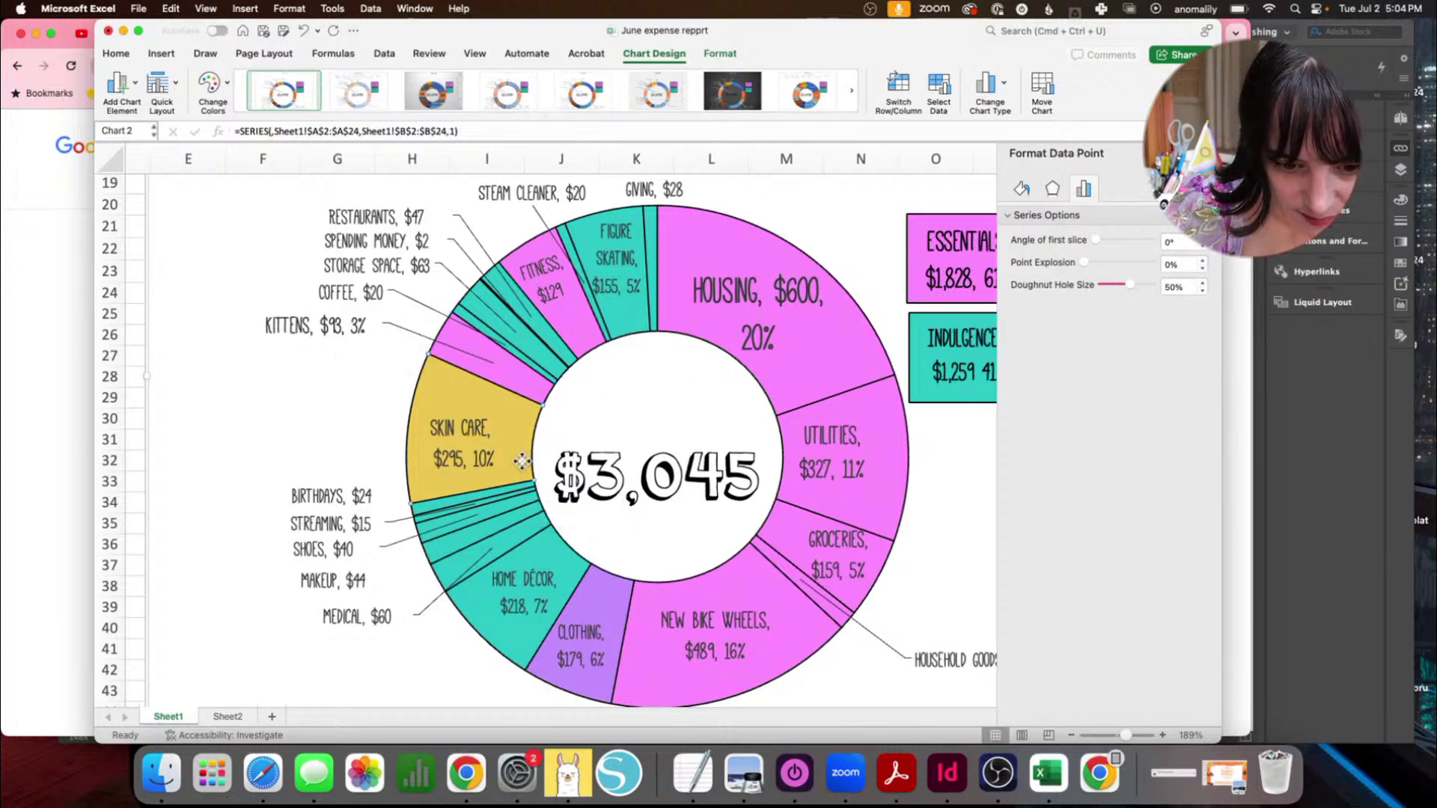
{"action": "left_click", "coordinate": [1023, 190]}
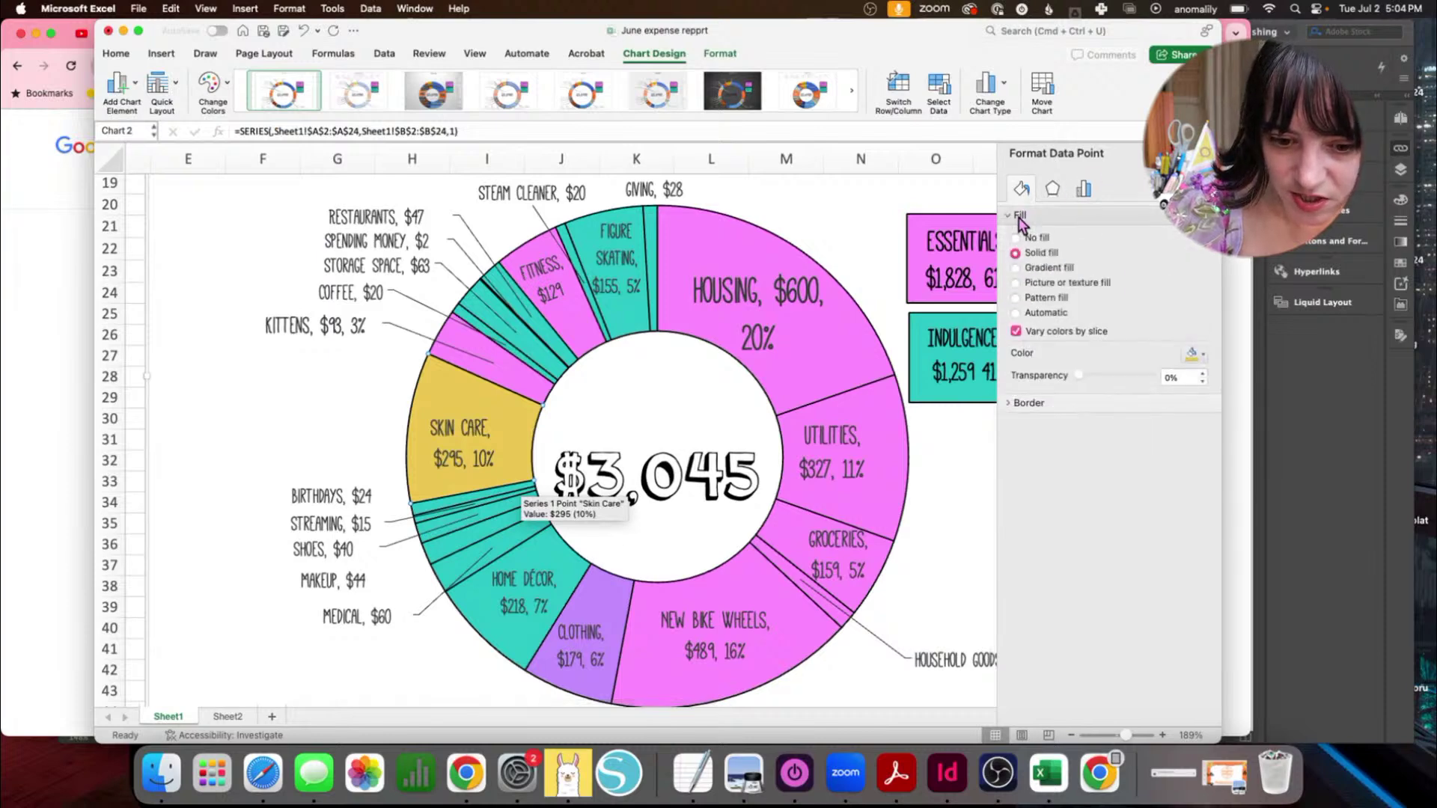
{"action": "left_click", "coordinate": [1196, 355]}
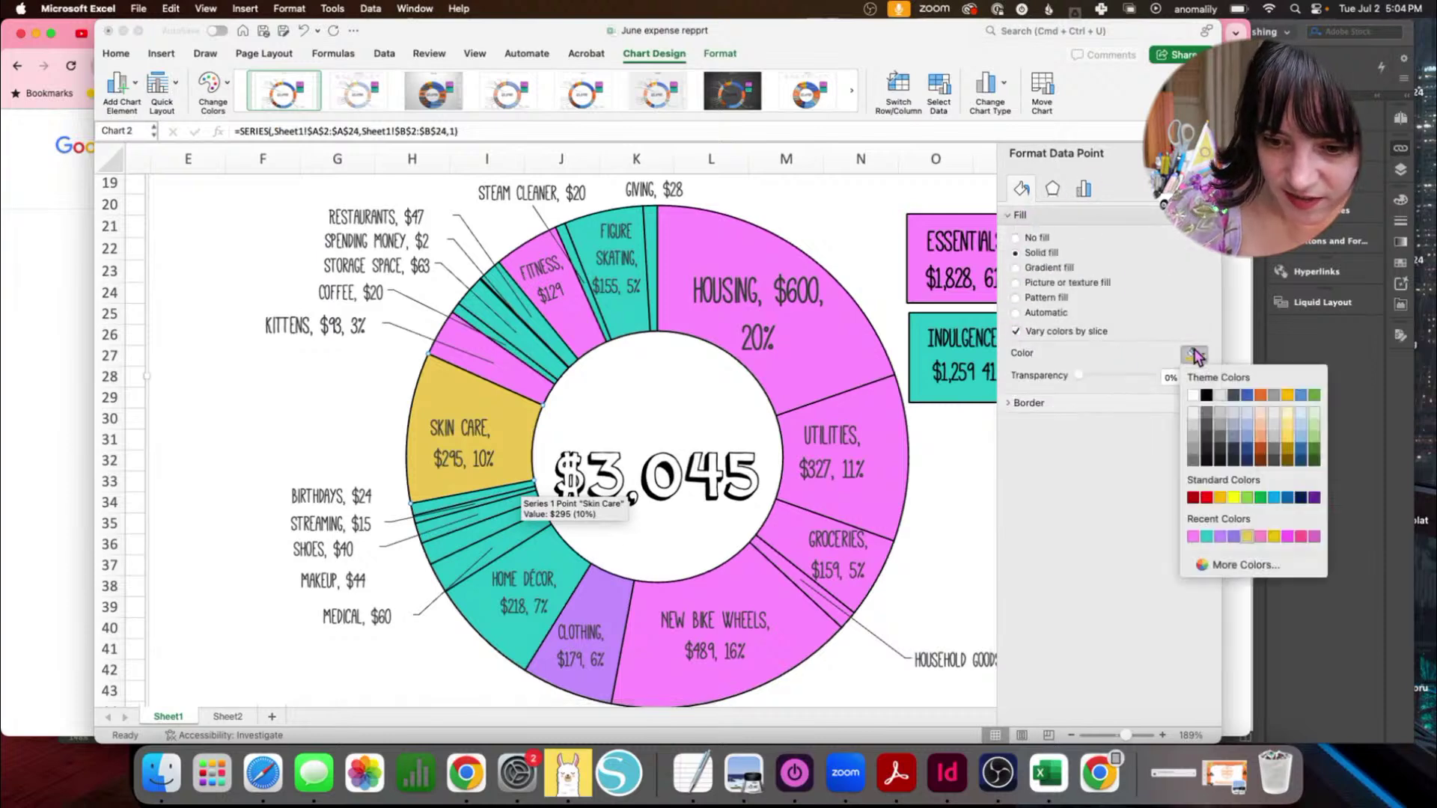
{"action": "left_click", "coordinate": [1208, 537]}
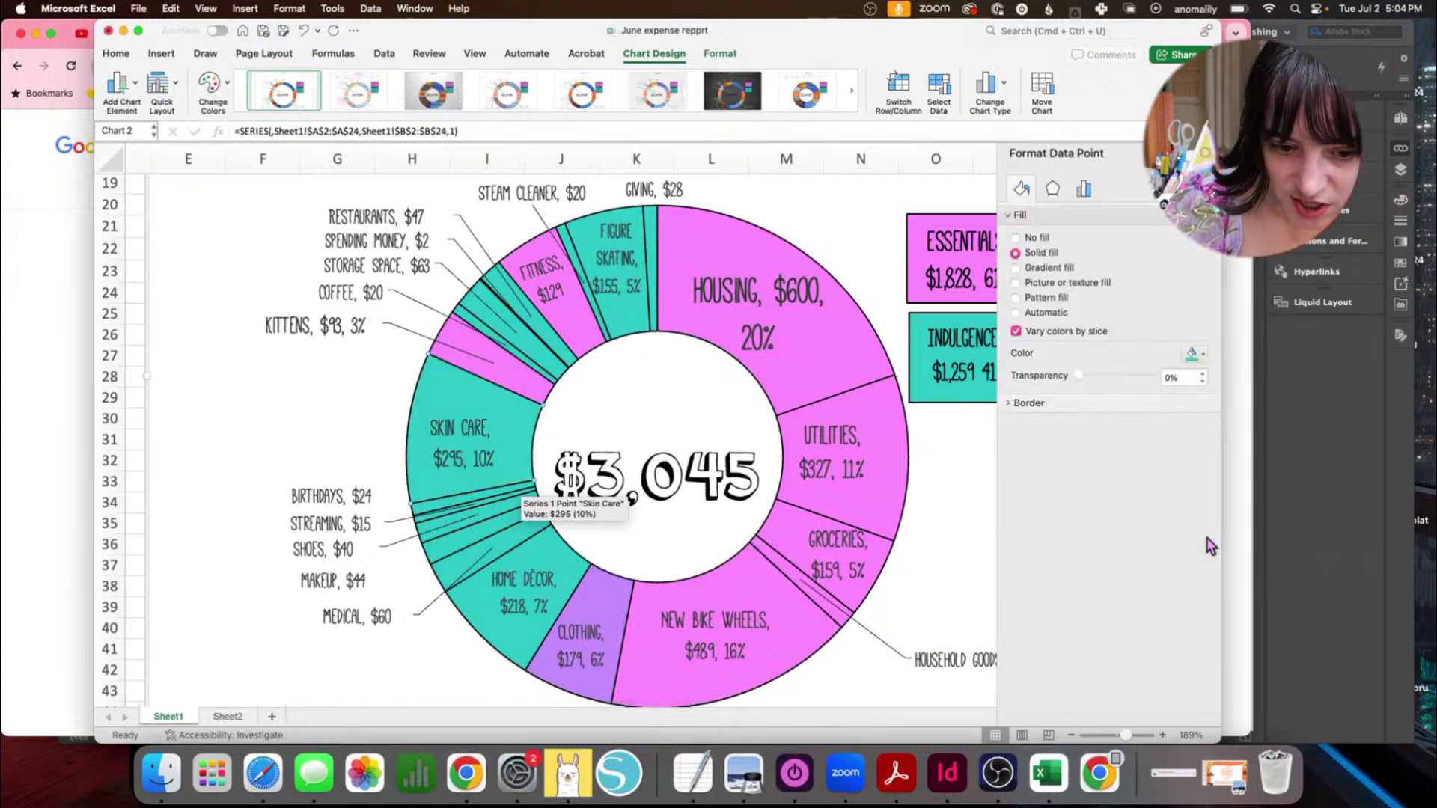
Step: Examine the doughnut's wedge colors, outer labels and category totals, comparing them with the expense list
{"action": "left_click", "coordinate": [777, 384]}
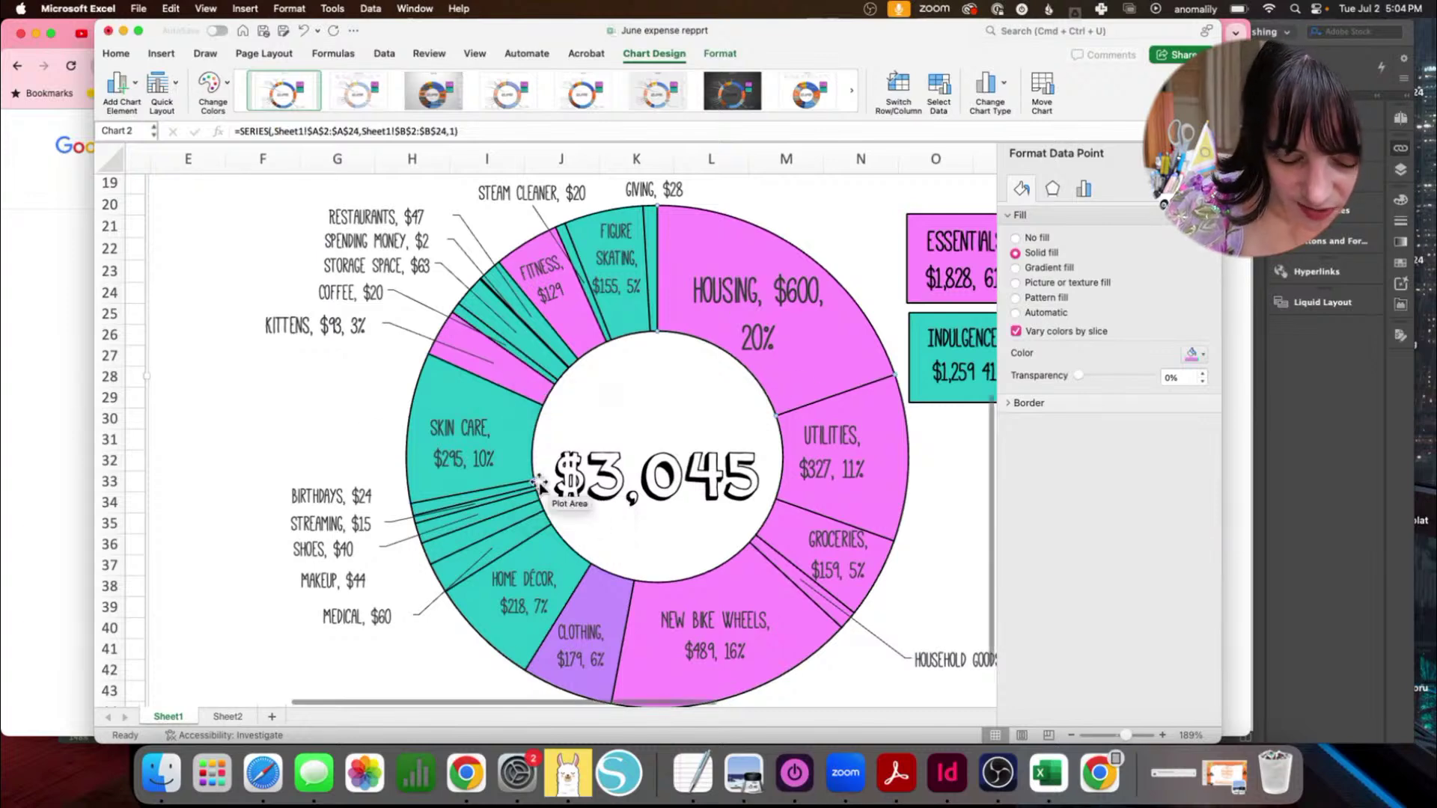
{"action": "scroll", "coordinate": [538, 479], "scroll_direction": "down", "scroll_amount": 5}
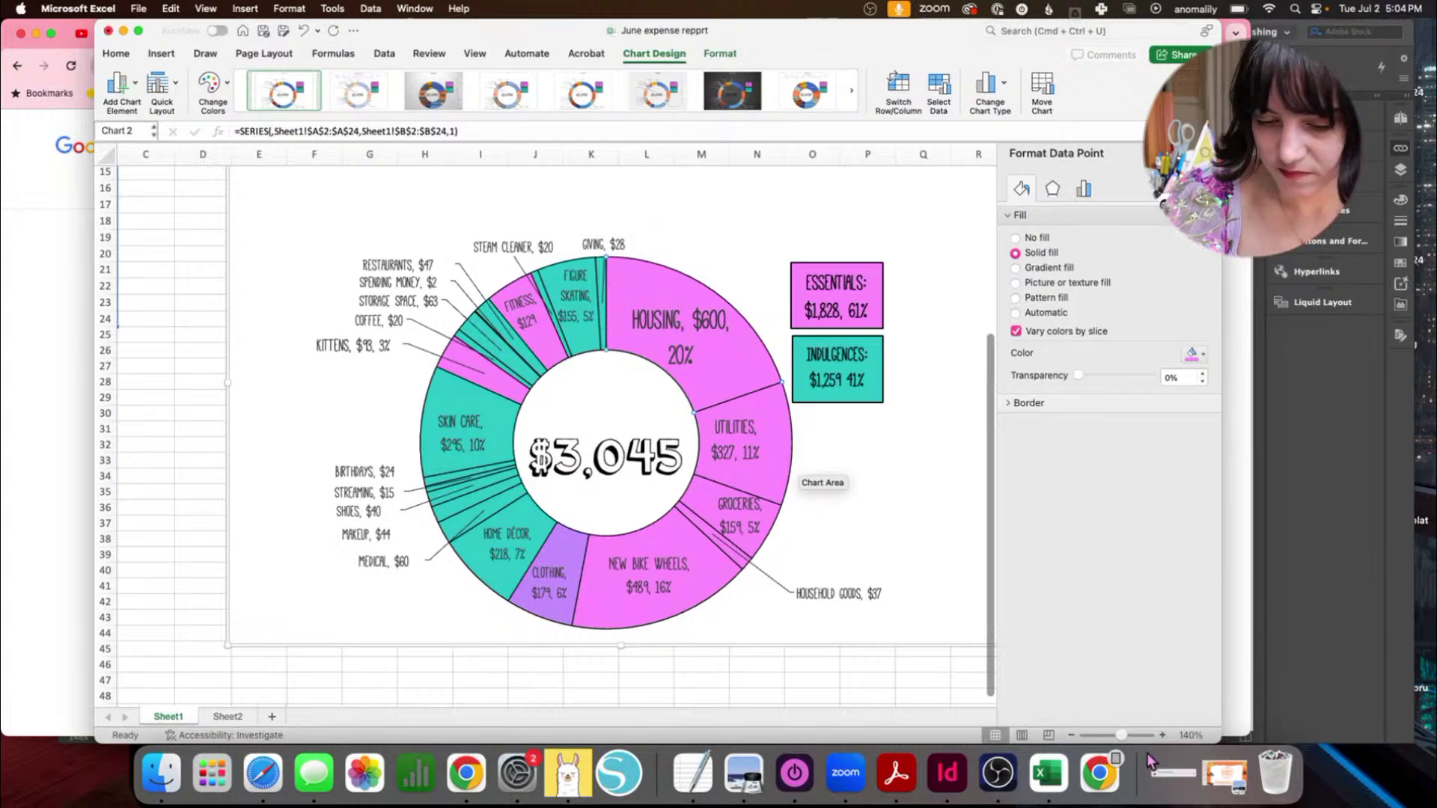
{"action": "left_click", "coordinate": [953, 552]}
{"action": "scroll", "coordinate": [957, 553], "scroll_direction": "down", "scroll_amount": 2}
{"action": "scroll", "coordinate": [957, 554], "scroll_direction": "right", "scroll_amount": 2}
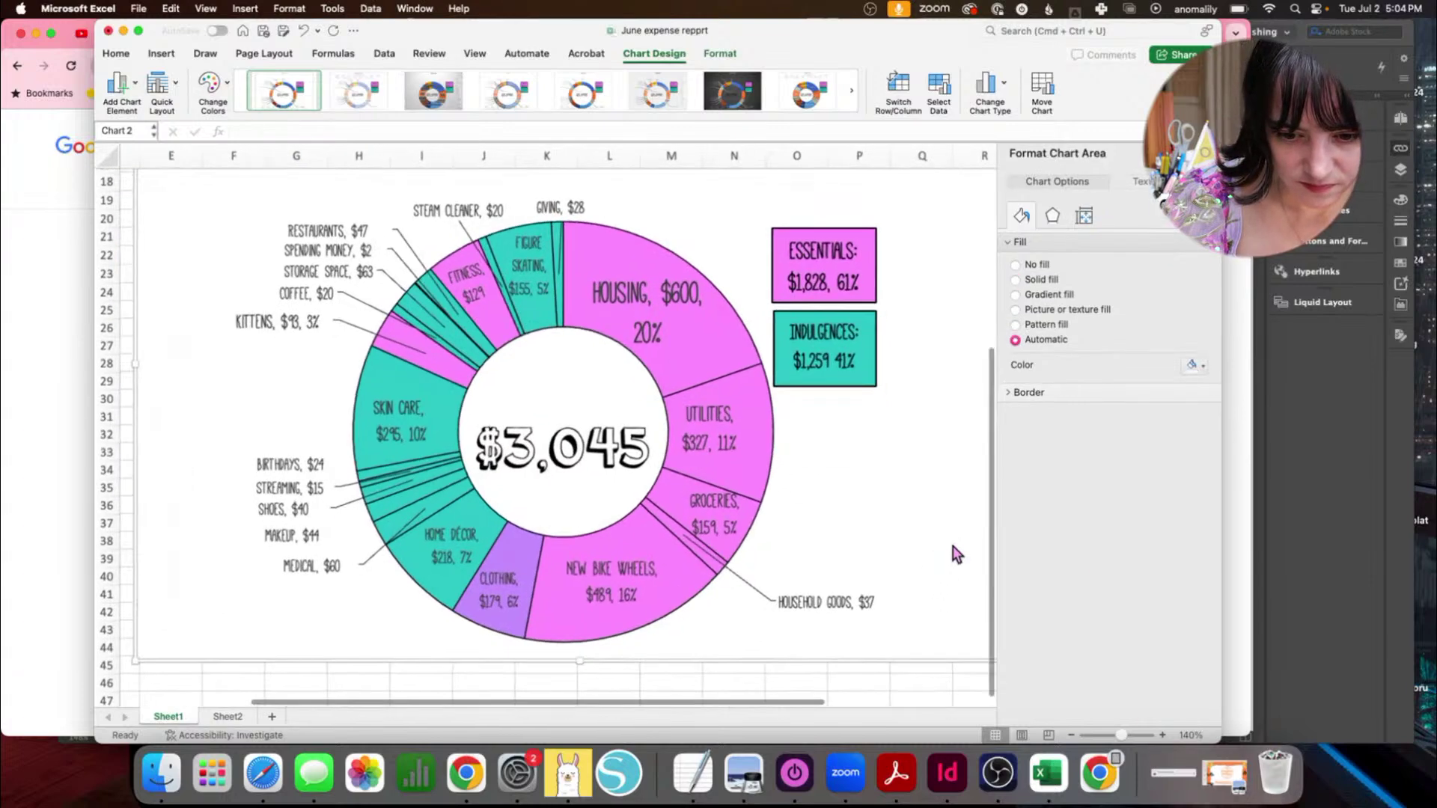
{"action": "scroll", "coordinate": [957, 554], "scroll_direction": "up", "scroll_amount": 1}
{"action": "scroll", "coordinate": [957, 554], "scroll_direction": "left", "scroll_amount": 1}
{"action": "scroll", "coordinate": [953, 554], "scroll_direction": "up", "scroll_amount": 1}
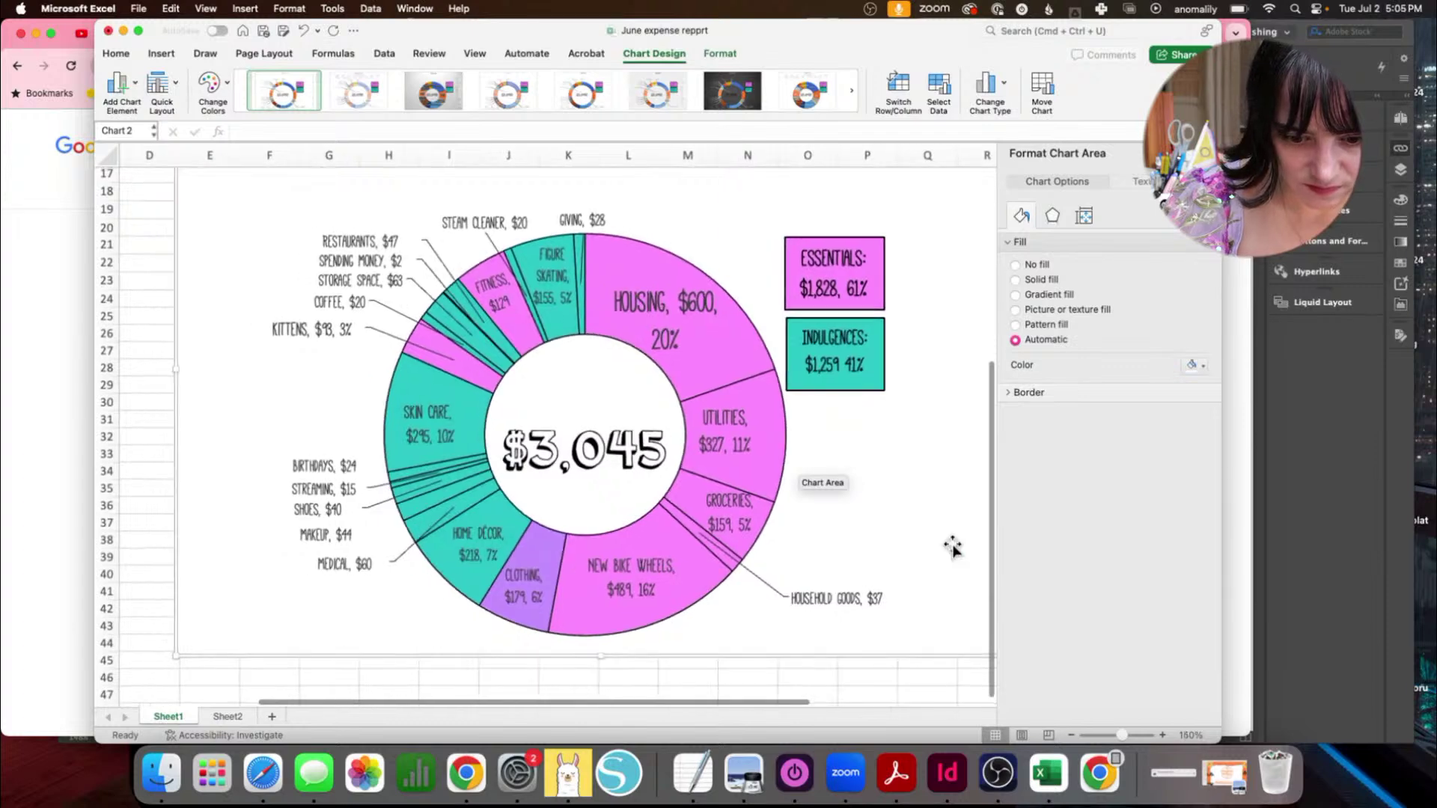
{"action": "scroll", "coordinate": [336, 529], "scroll_direction": "left", "scroll_amount": 3}
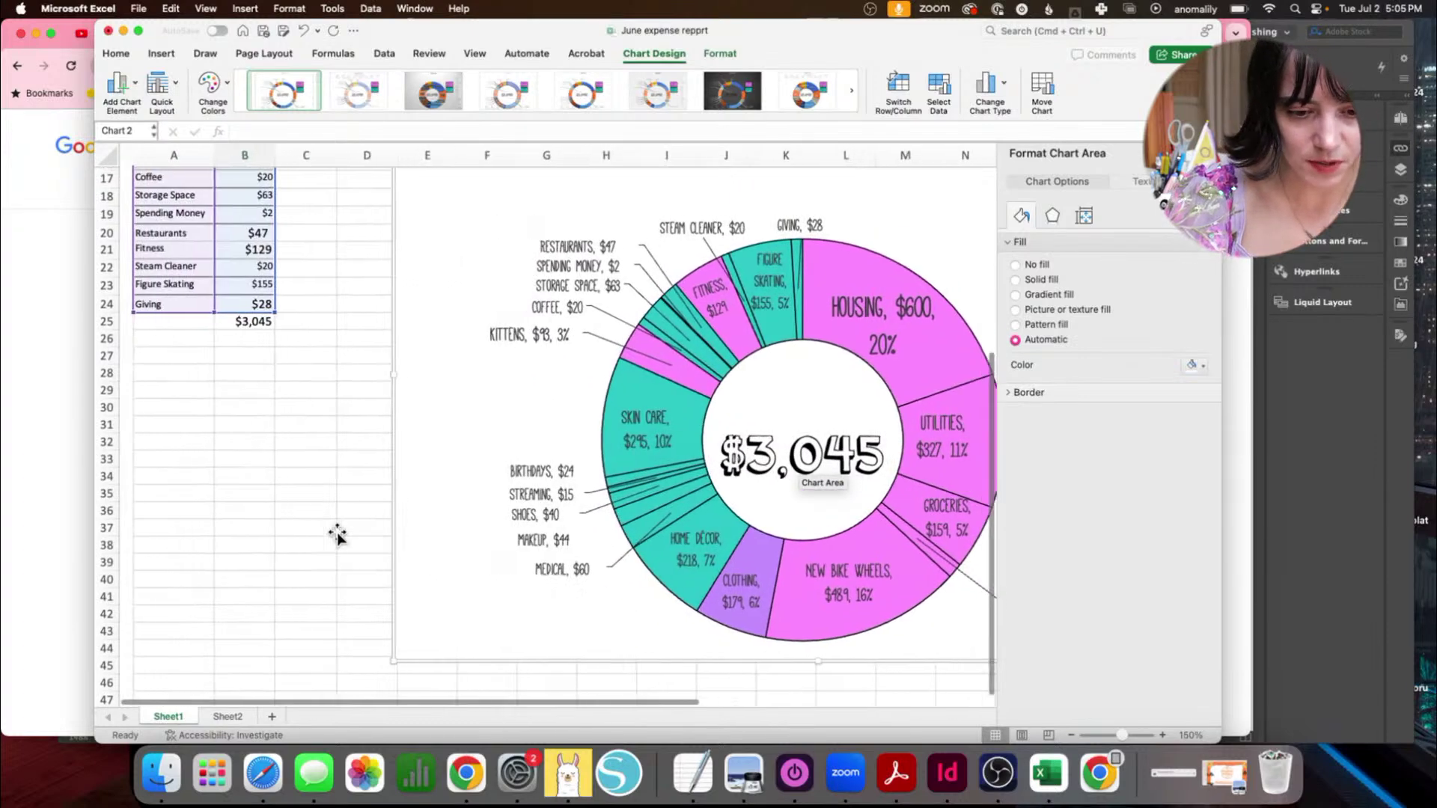
{"action": "scroll", "coordinate": [337, 533], "scroll_direction": "down", "scroll_amount": 1}
{"action": "scroll", "coordinate": [322, 345], "scroll_direction": "right", "scroll_amount": 4}
{"action": "scroll", "coordinate": [322, 344], "scroll_direction": "up", "scroll_amount": 1}
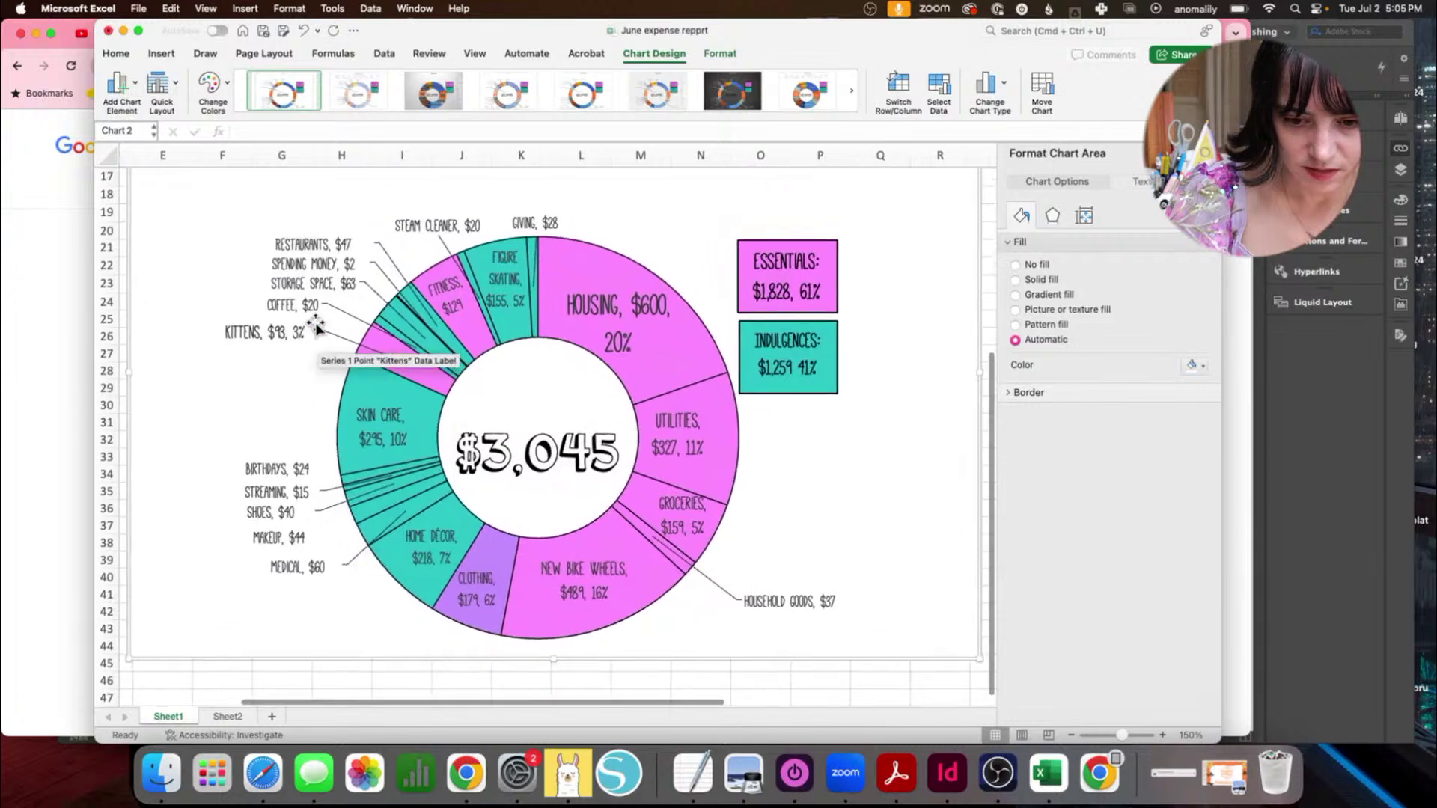
Step: Set the percentage in the Essentials text box to 59% and take a screenshot of the doughnut with both total boxes
{"action": "left_click", "coordinate": [808, 288]}
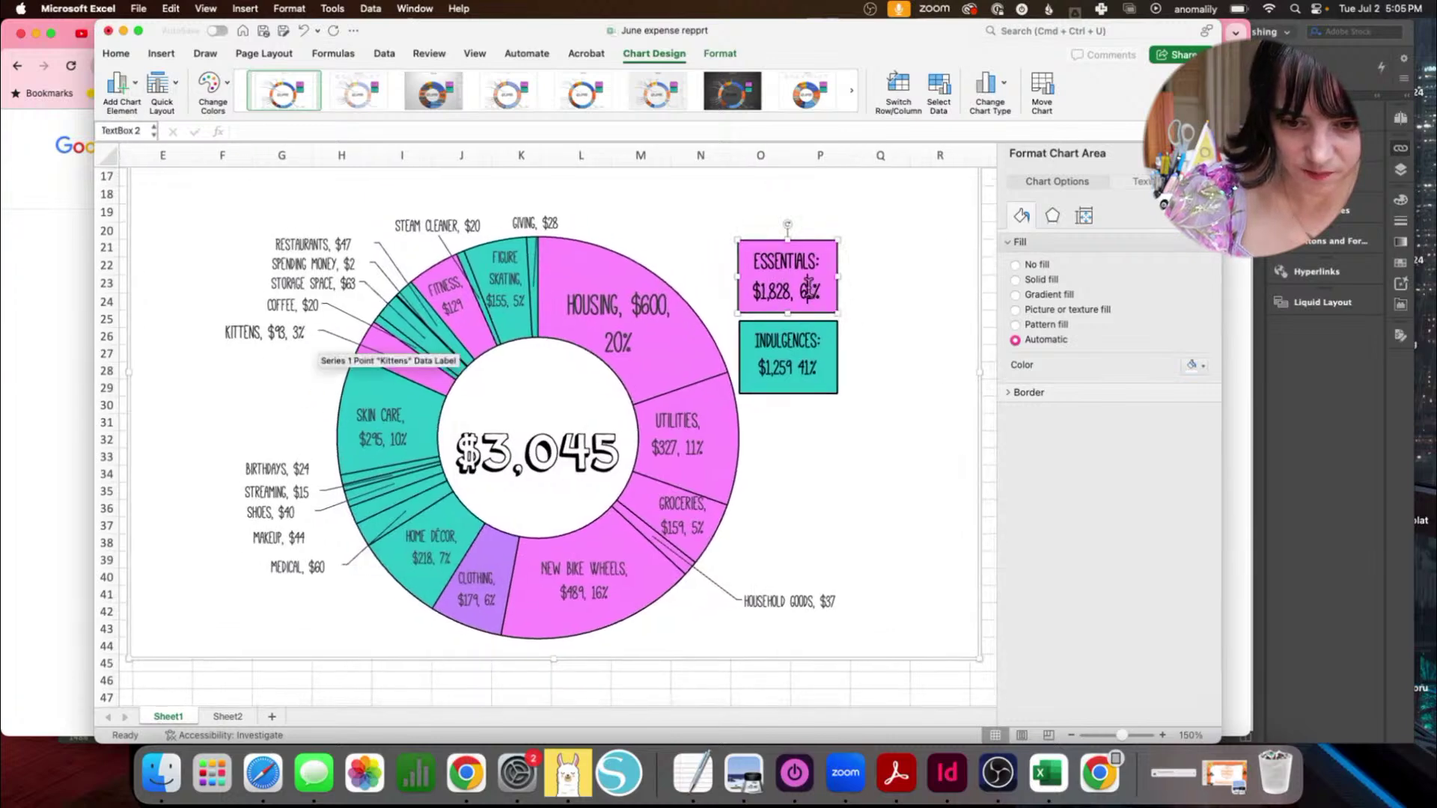
{"action": "double_click", "coordinate": [805, 288]}
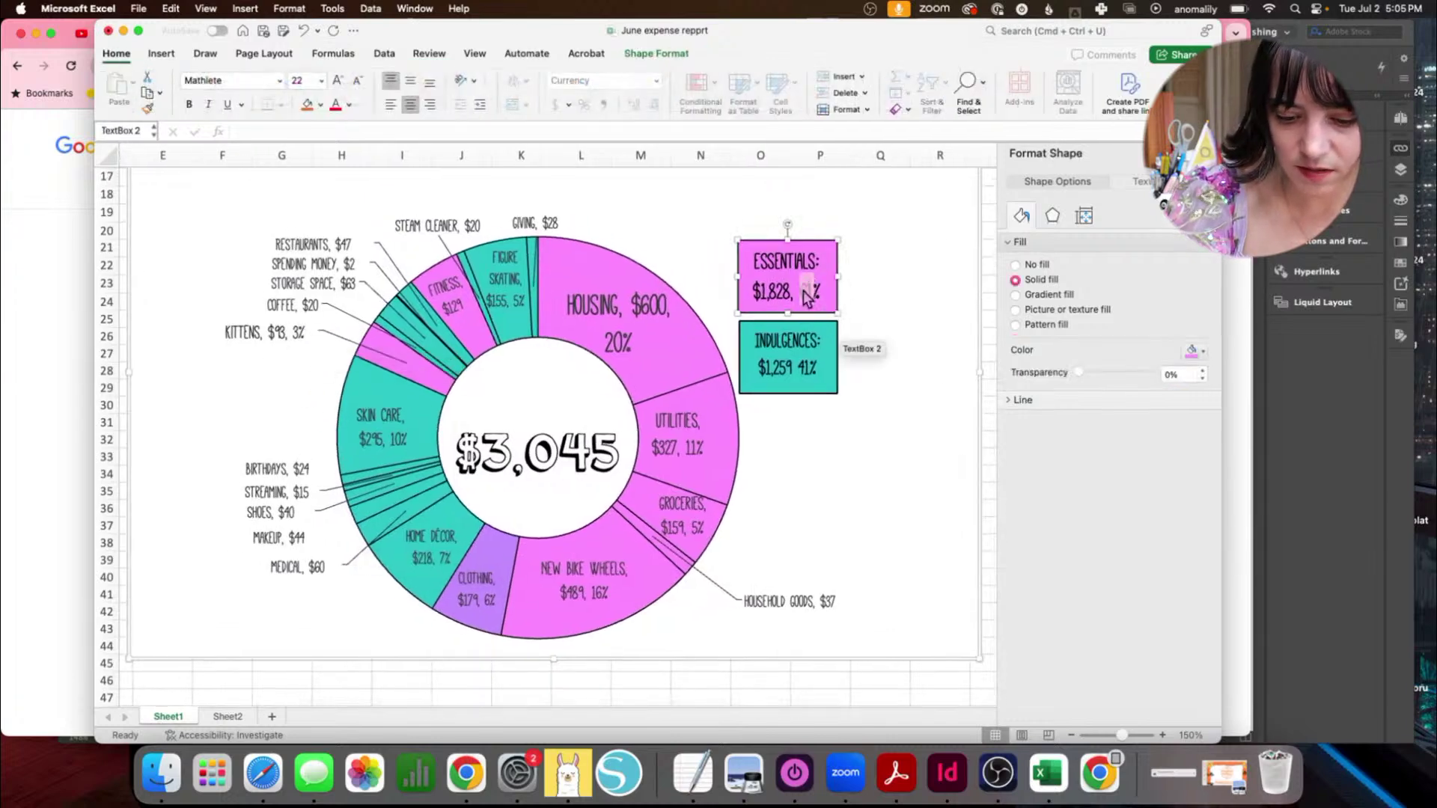
{"action": "type", "text": "59"}
{"action": "left_click", "coordinate": [867, 429]}
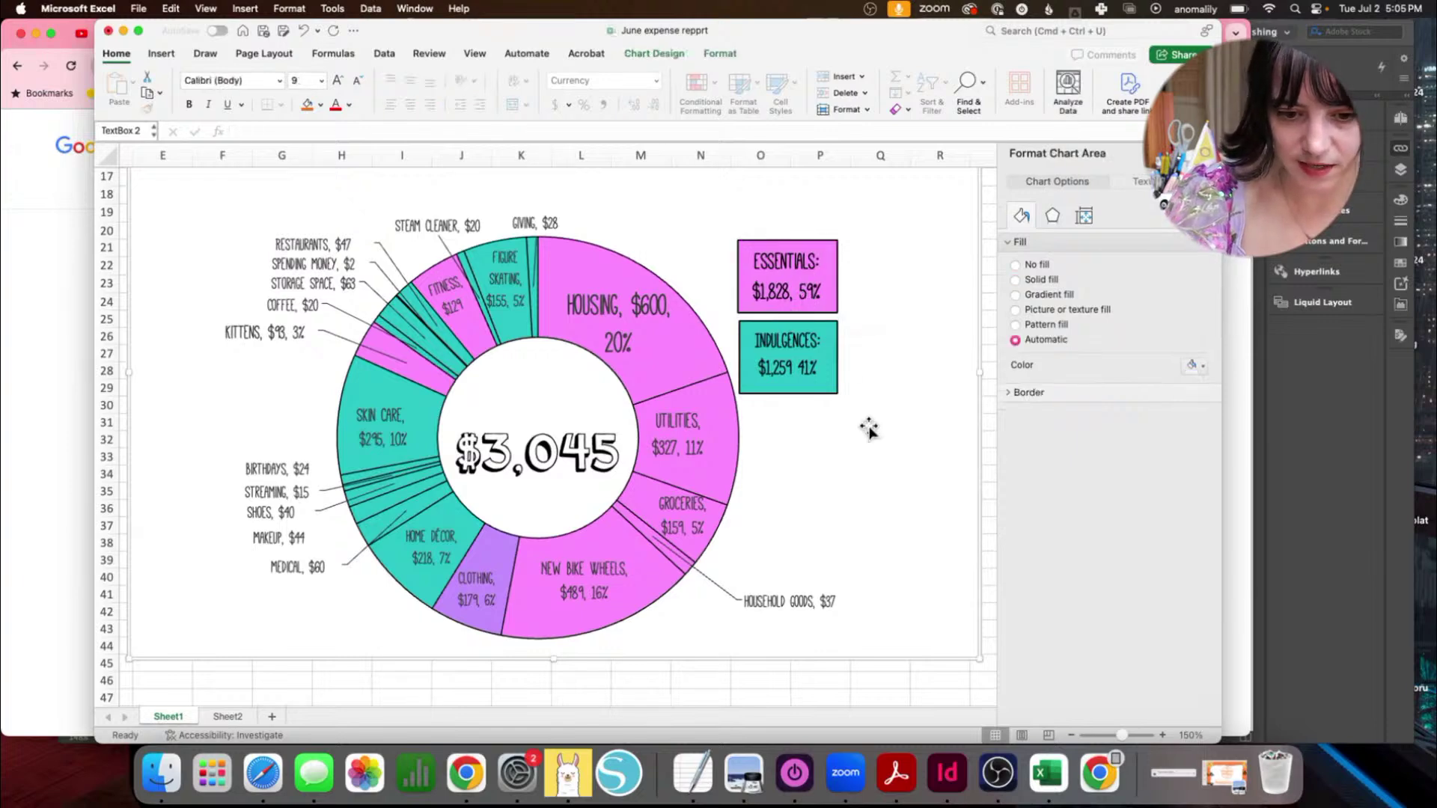
{"action": "key", "text": "super+shift+4"}
{"action": "left_click_drag", "start_coordinate": [165, 183], "coordinate": [932, 651]}
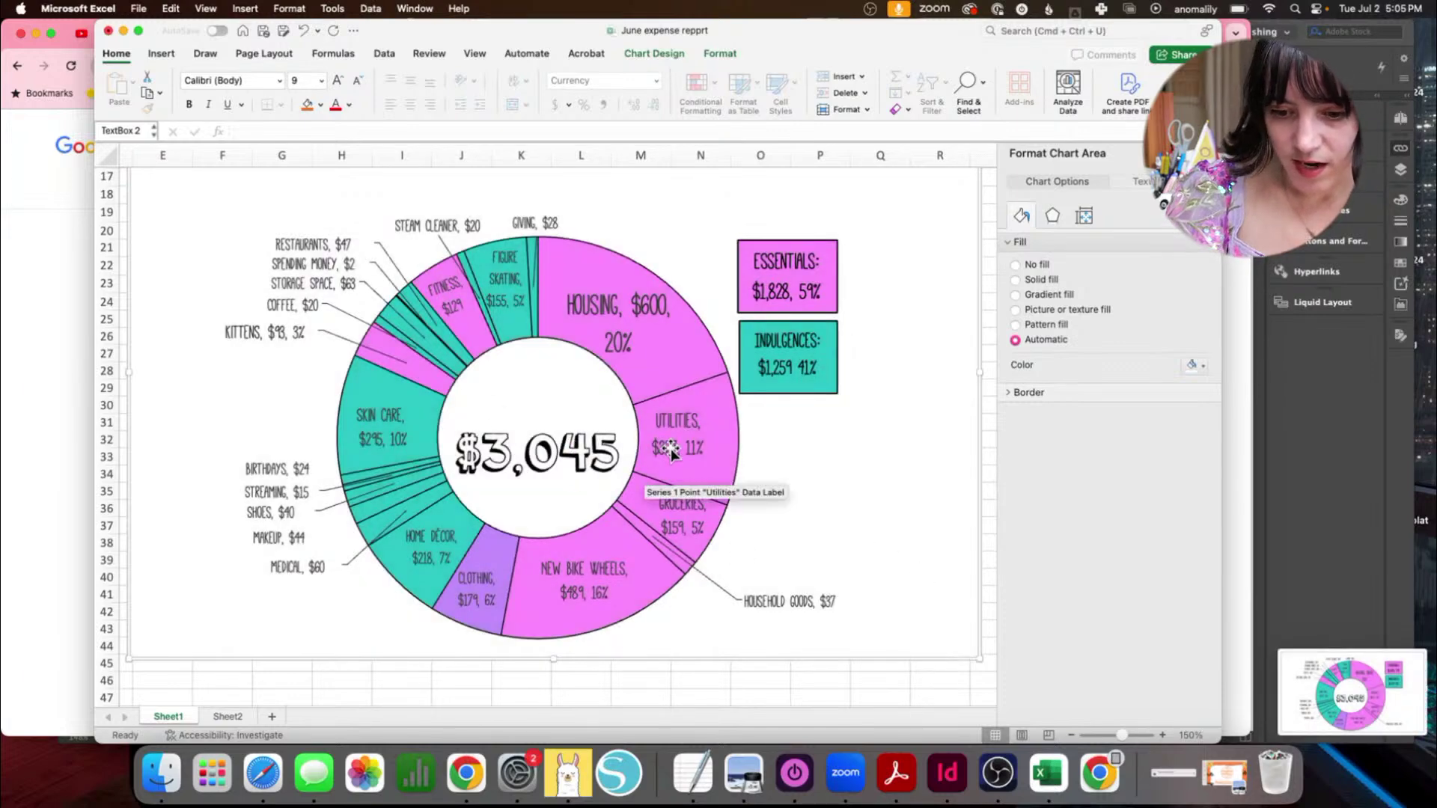
Step: Find Photoshop through the system-wide search and launch it
{"action": "left_click", "coordinate": [51, 553]}
{"action": "left_click", "coordinate": [1306, 403]}
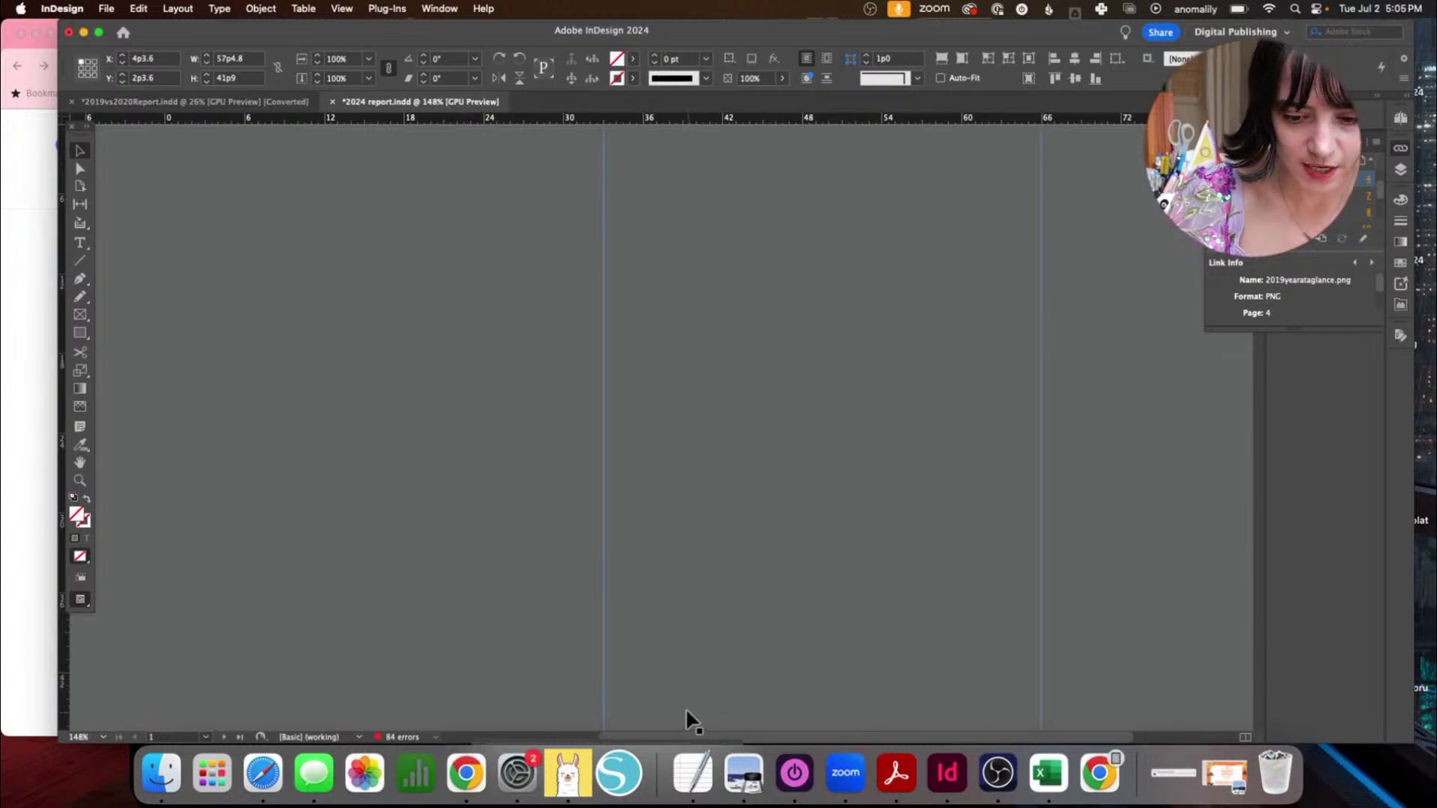
{"action": "left_click", "coordinate": [1271, 9]}
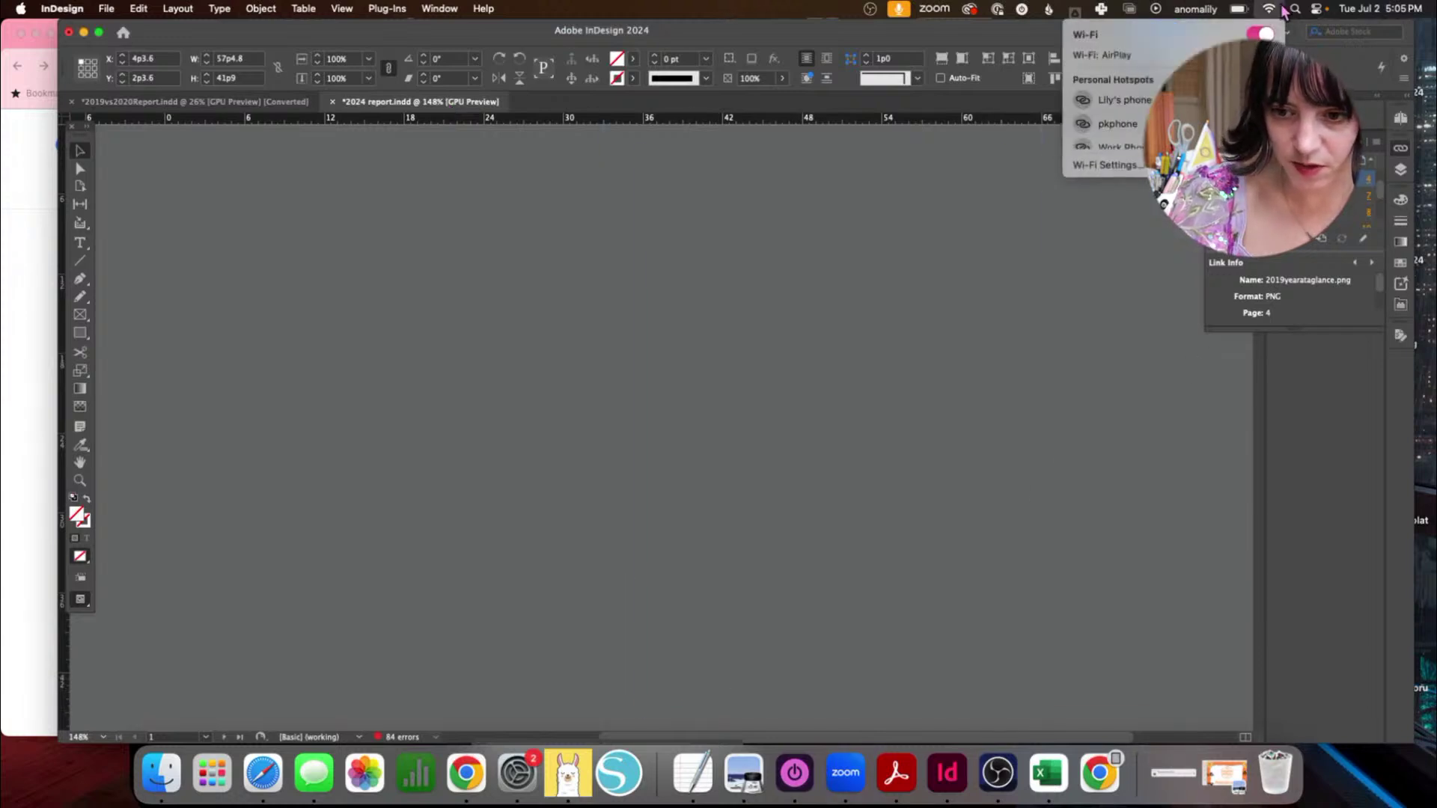
{"action": "left_click", "coordinate": [1296, 9]}
{"action": "type", "text": "pho"}
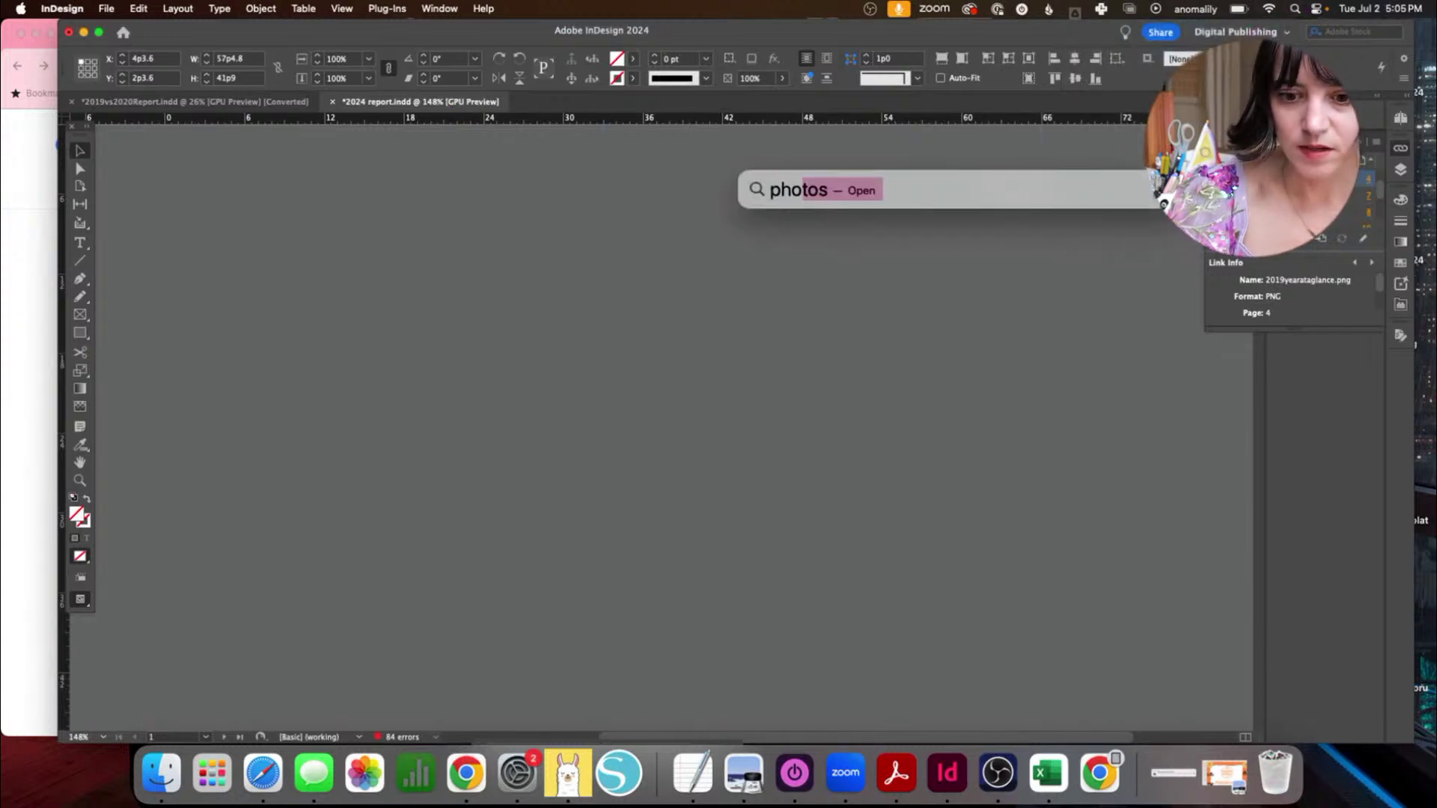
{"action": "type", "text": "tosho"}
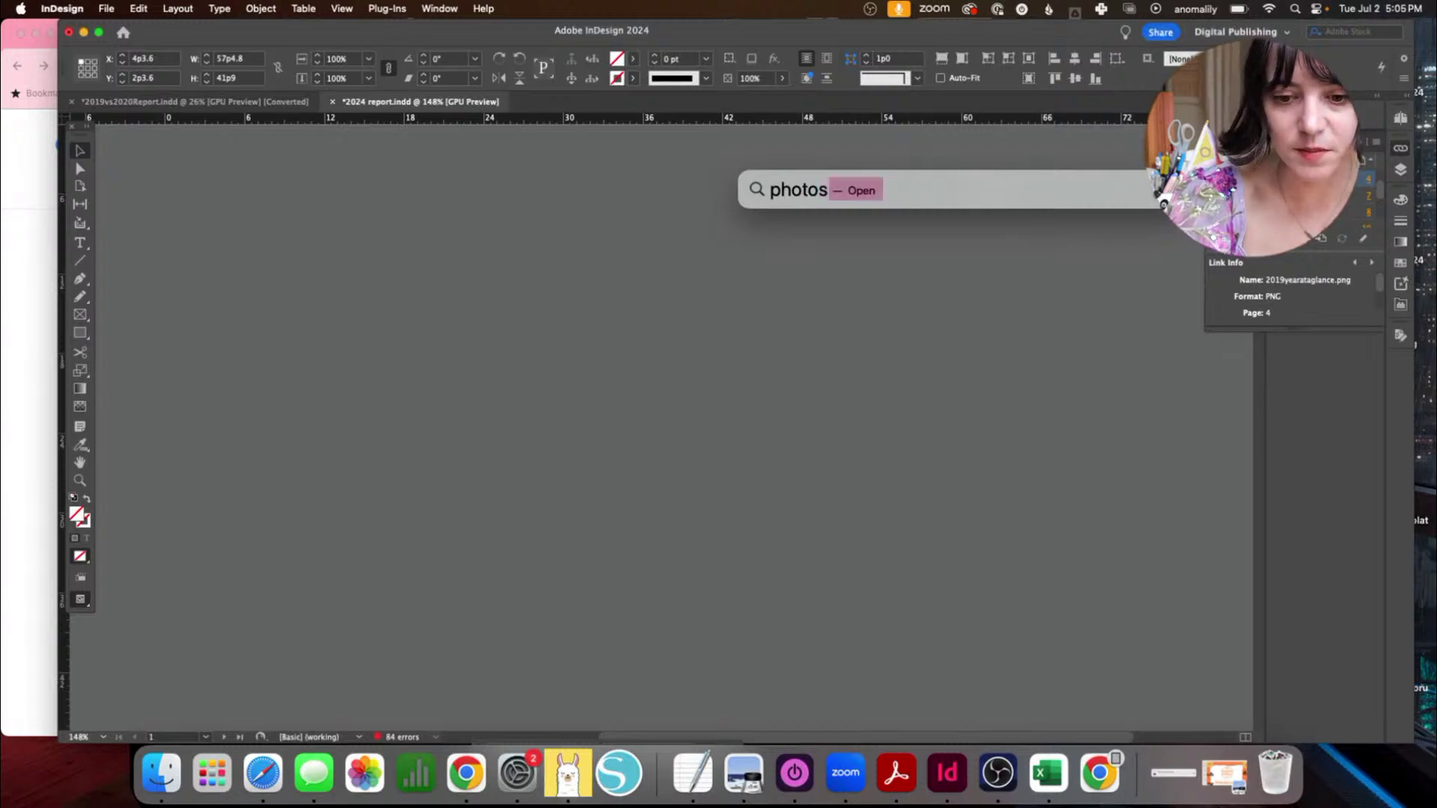
{"action": "type", "text": "p"}
{"action": "key", "text": "Return"}
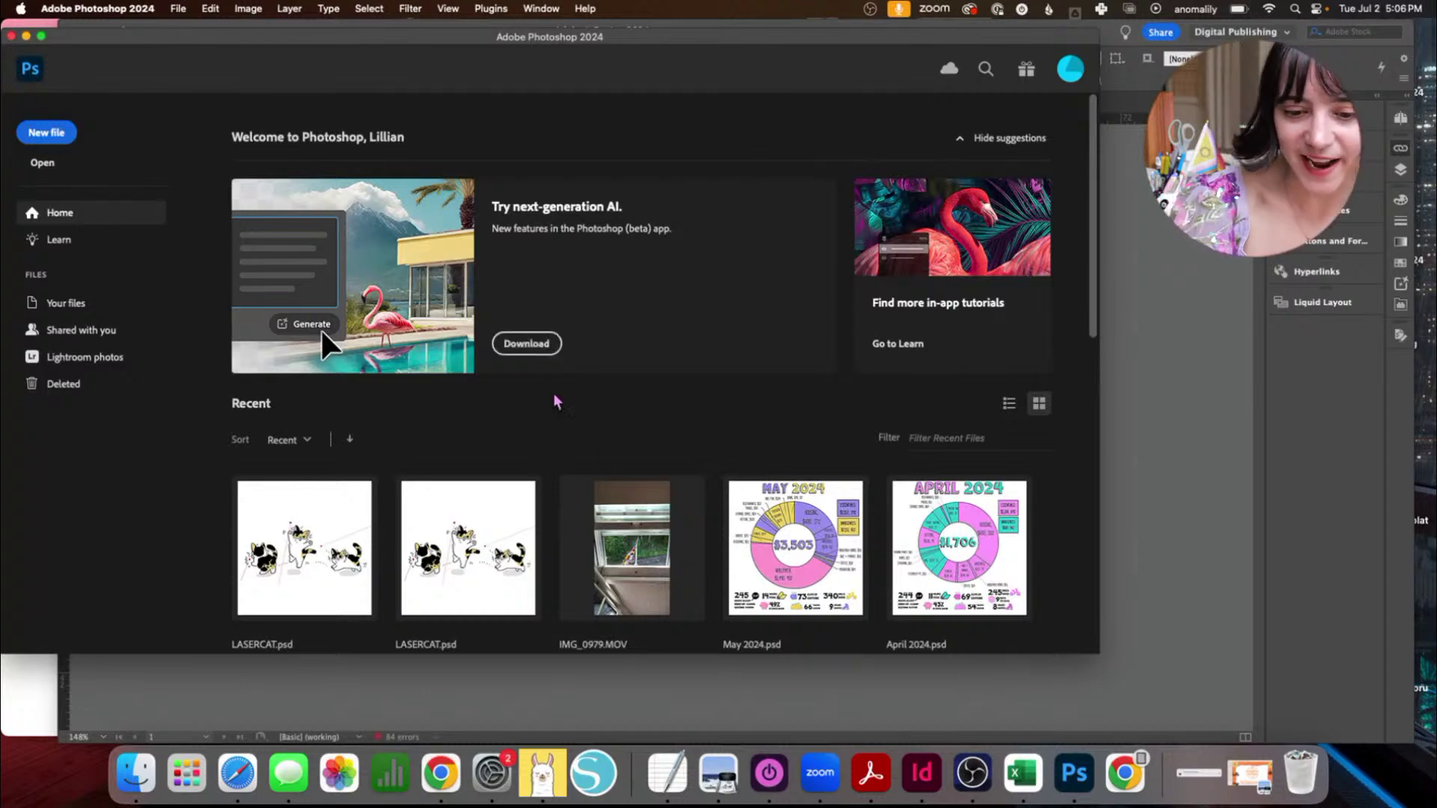
Step: Open May 2024.psd from the recent files and fit the whole monthly report in view
{"action": "scroll", "coordinate": [577, 449], "scroll_direction": "down", "scroll_amount": 10}
{"action": "scroll", "coordinate": [602, 486], "scroll_direction": "up", "scroll_amount": 8}
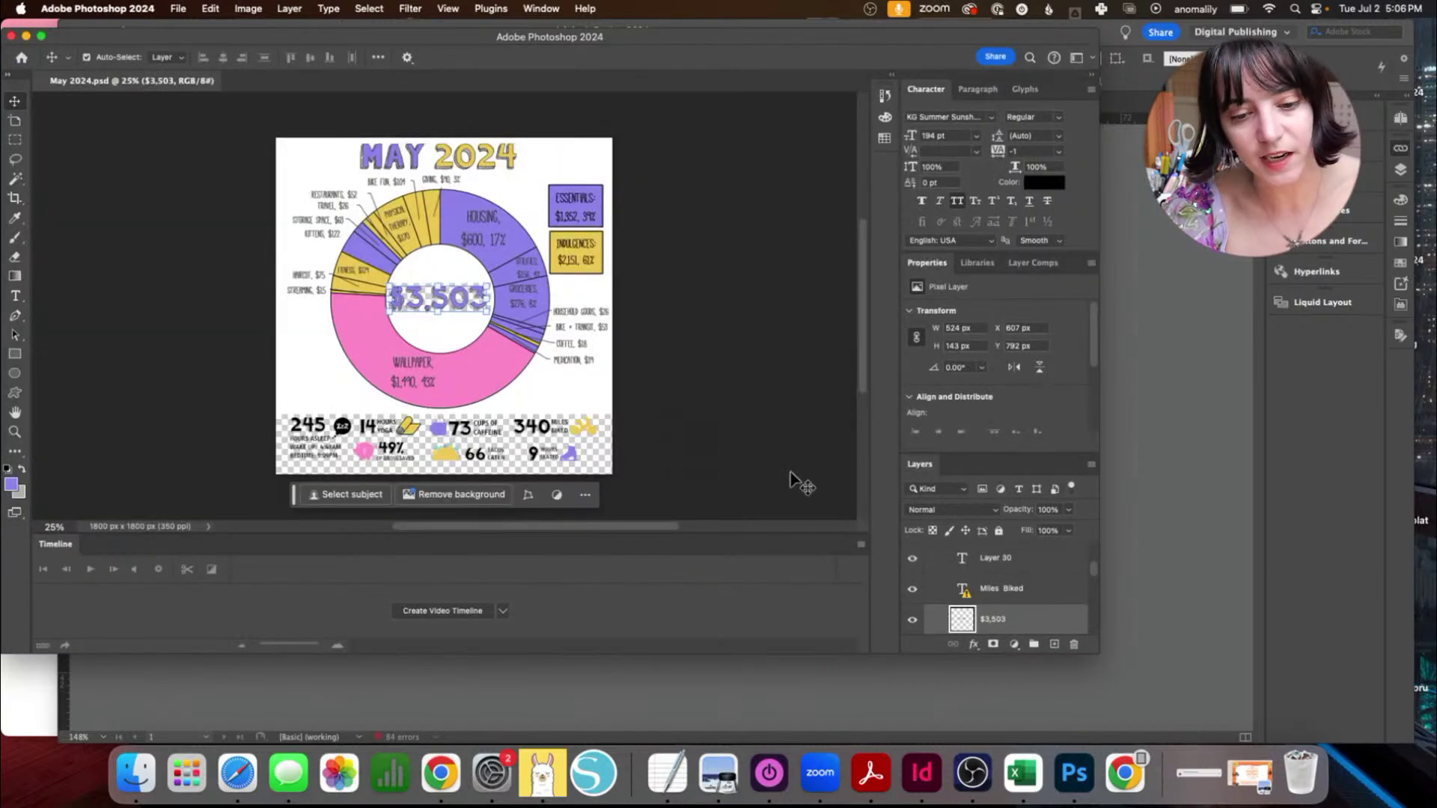
{"action": "scroll", "coordinate": [812, 491], "scroll_direction": "up", "scroll_amount": 2}
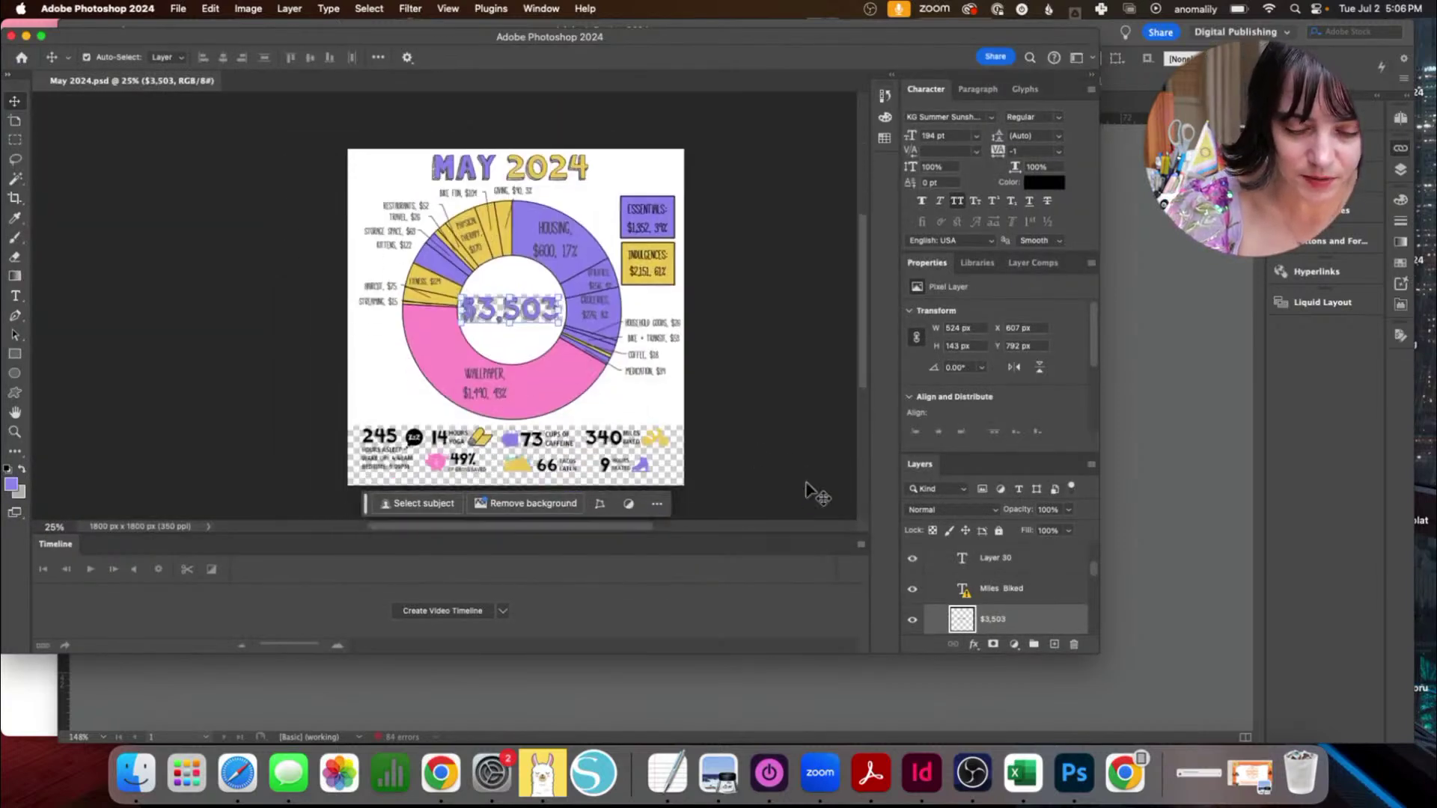
{"action": "scroll", "coordinate": [811, 491], "scroll_direction": "down", "scroll_amount": 1}
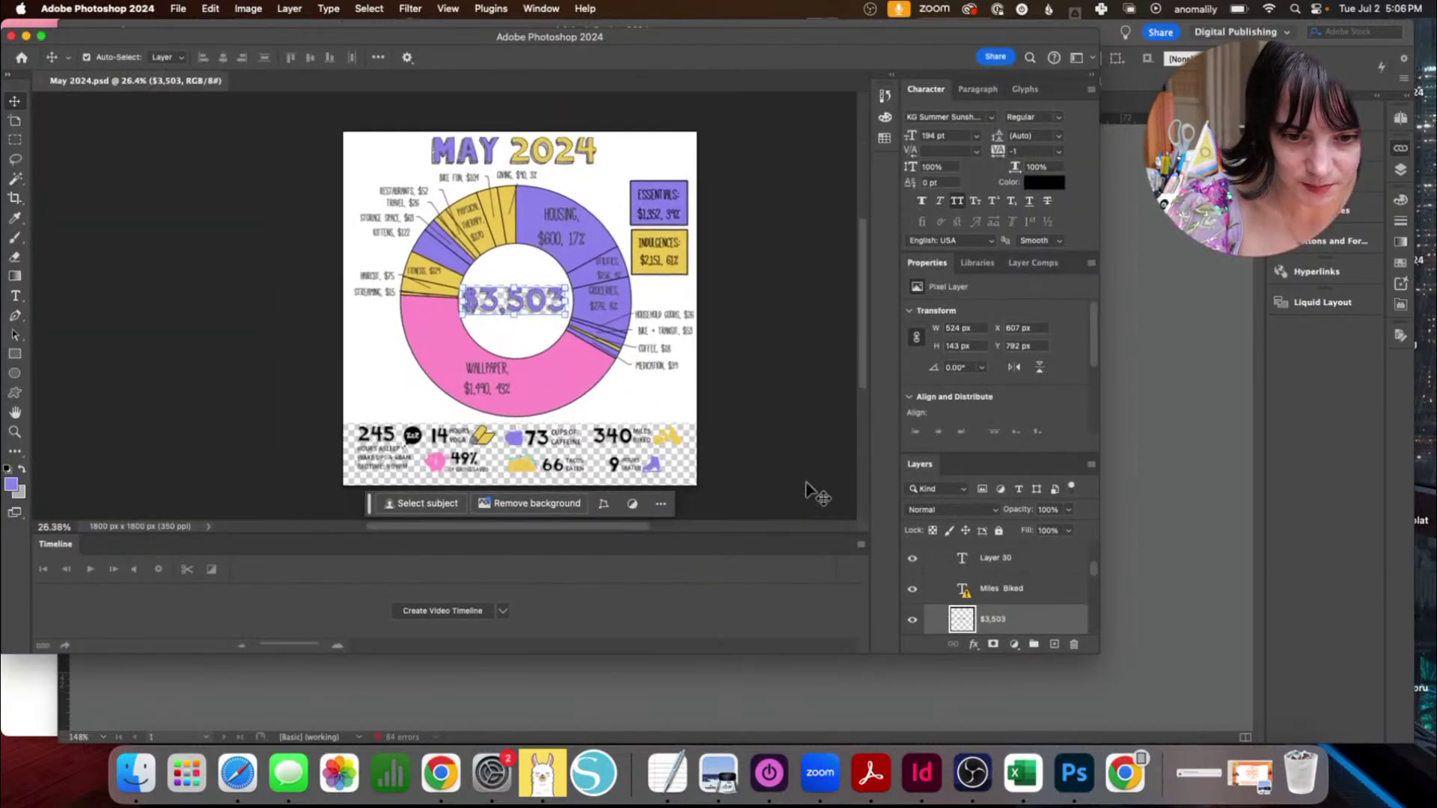
Step: Save a copy of the May report as June 2024.psd in the Monthly Reports folder, with Maximize Compatibility on
{"action": "left_click", "coordinate": [178, 9]}
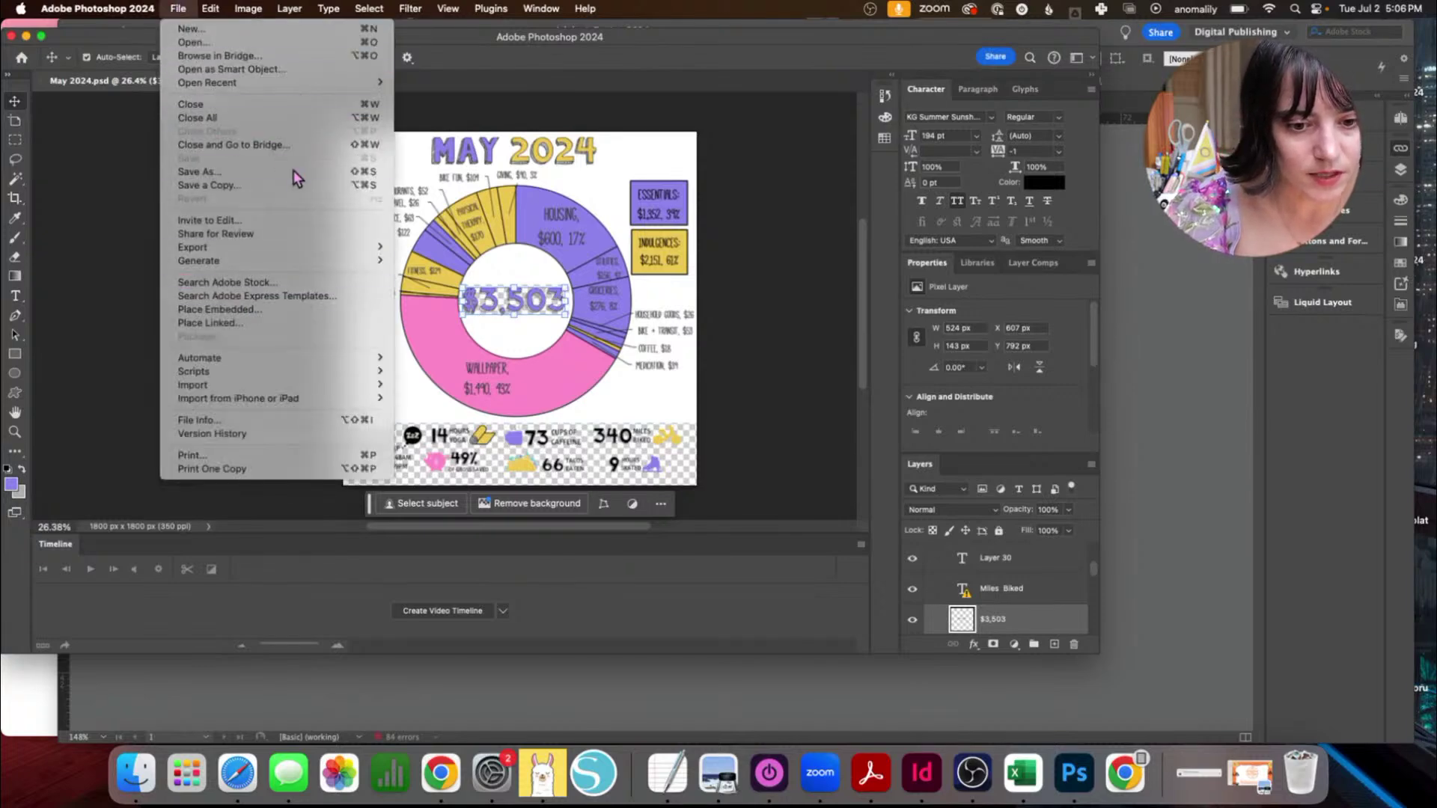
{"action": "left_click", "coordinate": [294, 187]}
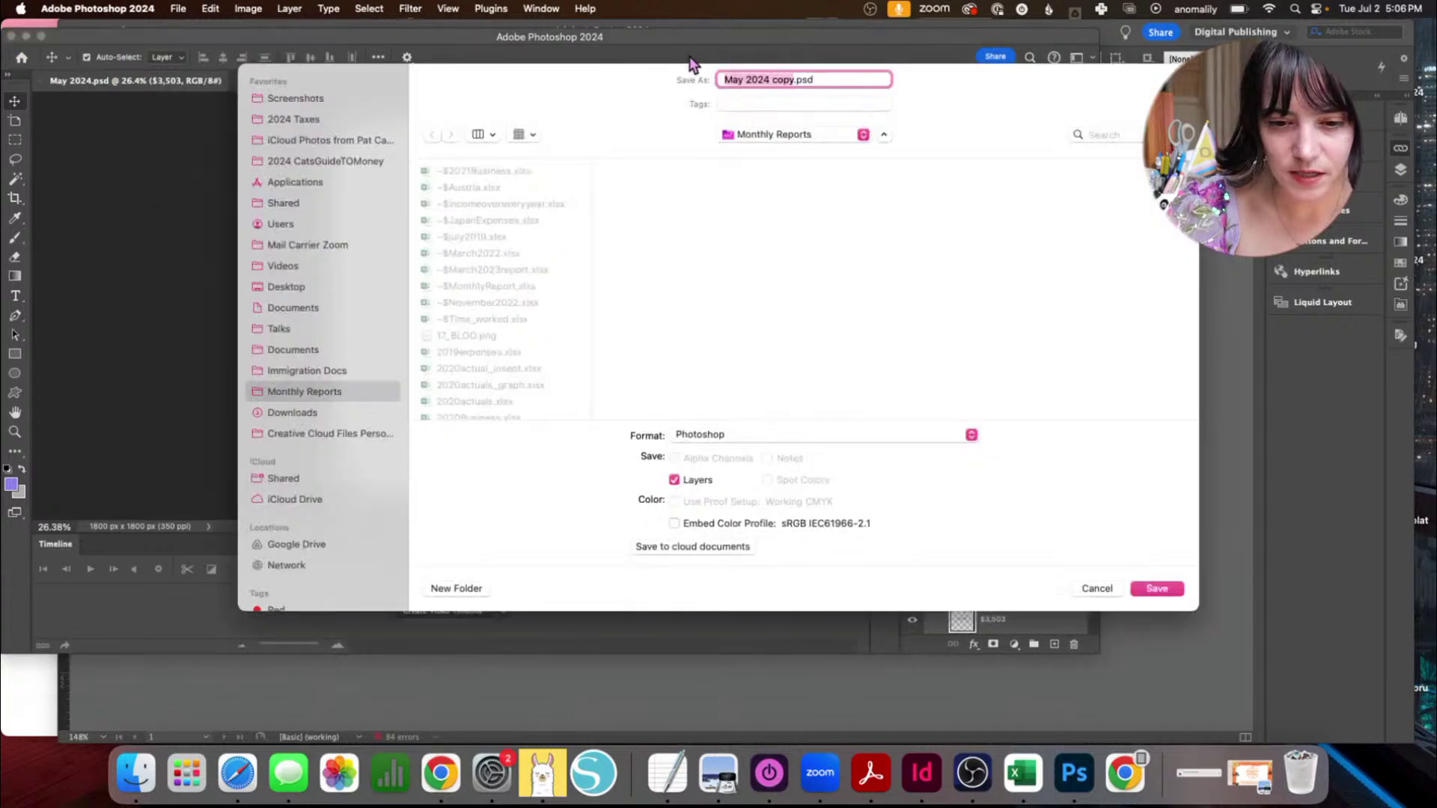
{"action": "type", "text": "June"}
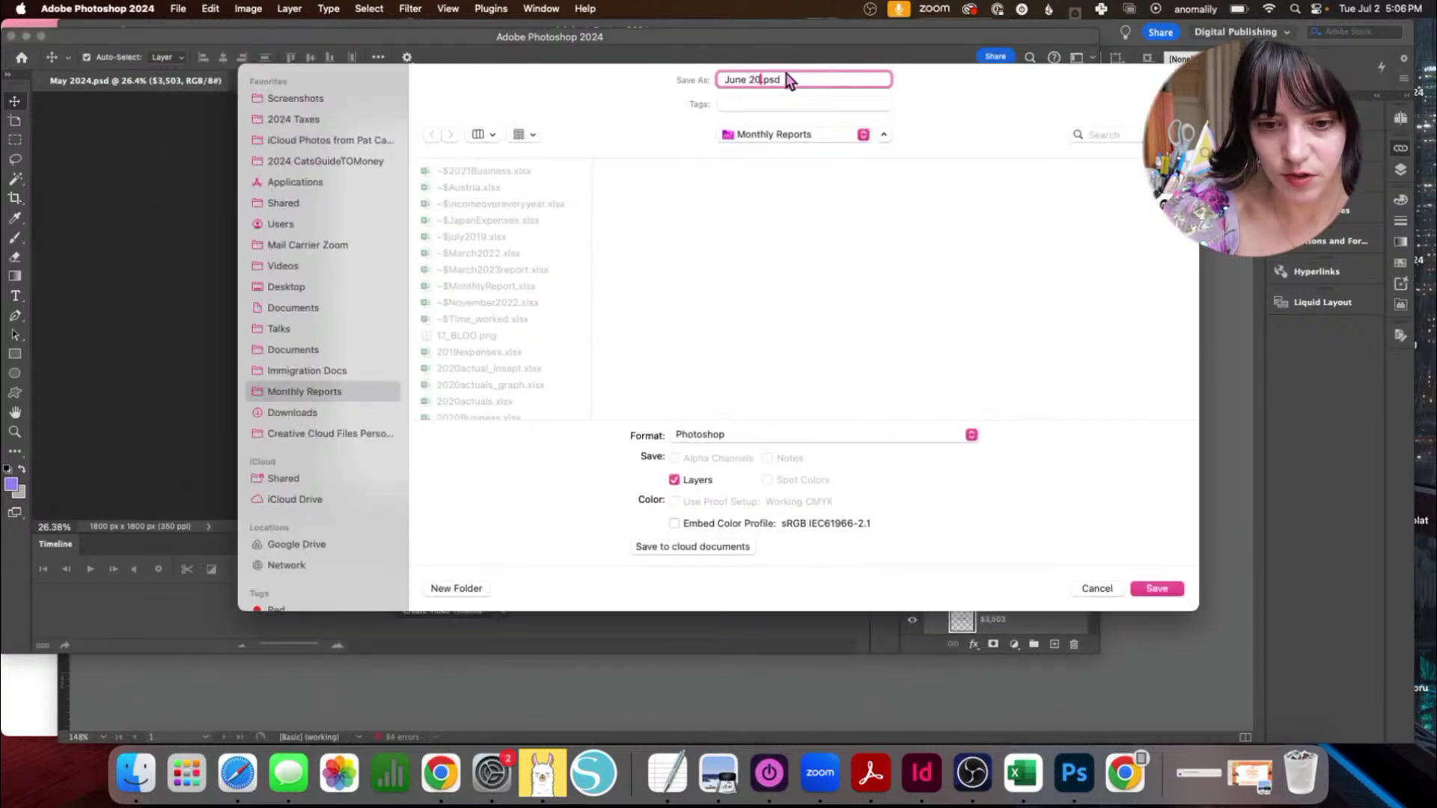
{"action": "key", "text": "Return"}
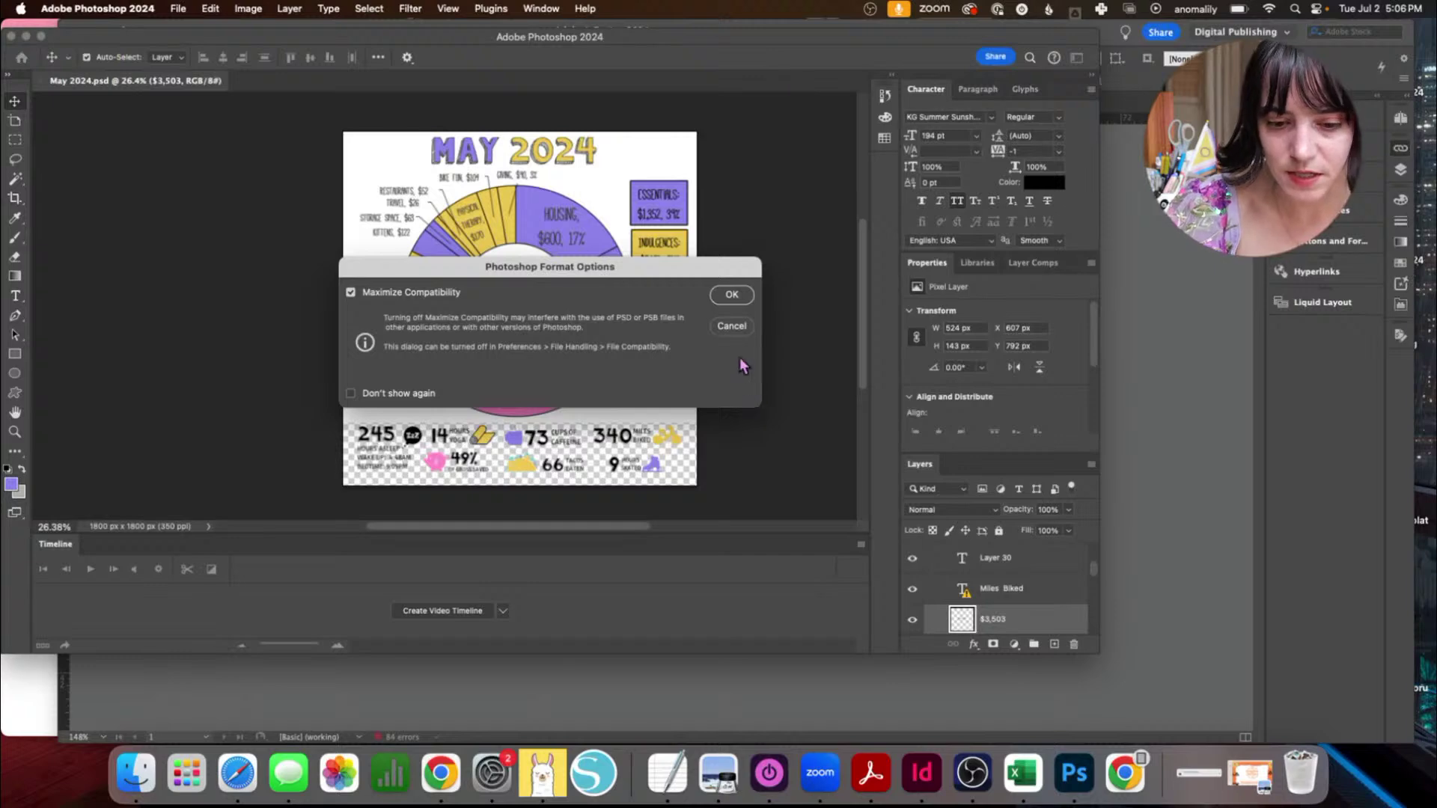
{"action": "left_click", "coordinate": [729, 297]}
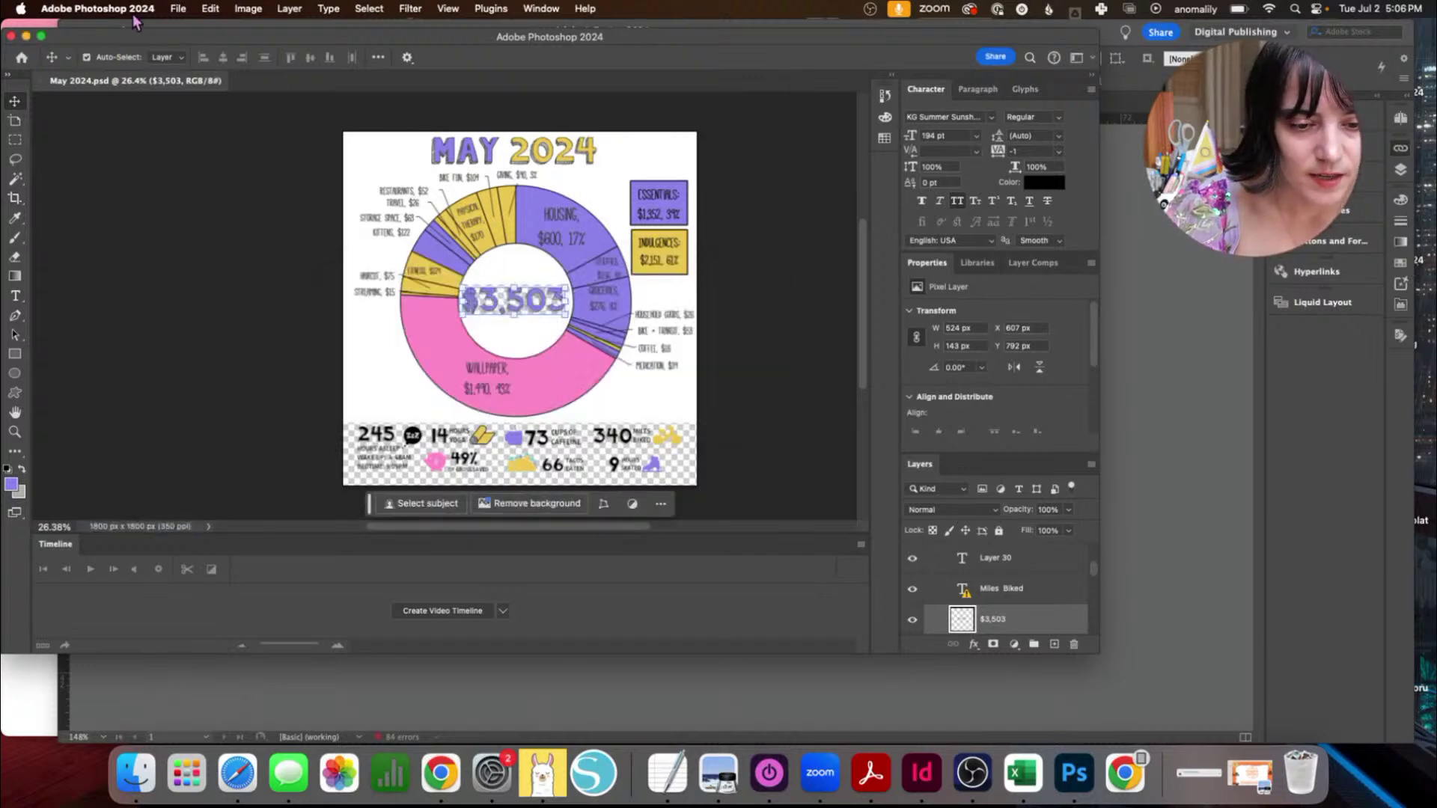
Step: Open June 2024.psd from the Monthly Reports folder and close the May 2024.psd document
{"action": "left_click", "coordinate": [160, 9]}
{"action": "left_click", "coordinate": [177, 9]}
{"action": "left_click", "coordinate": [178, 48]}
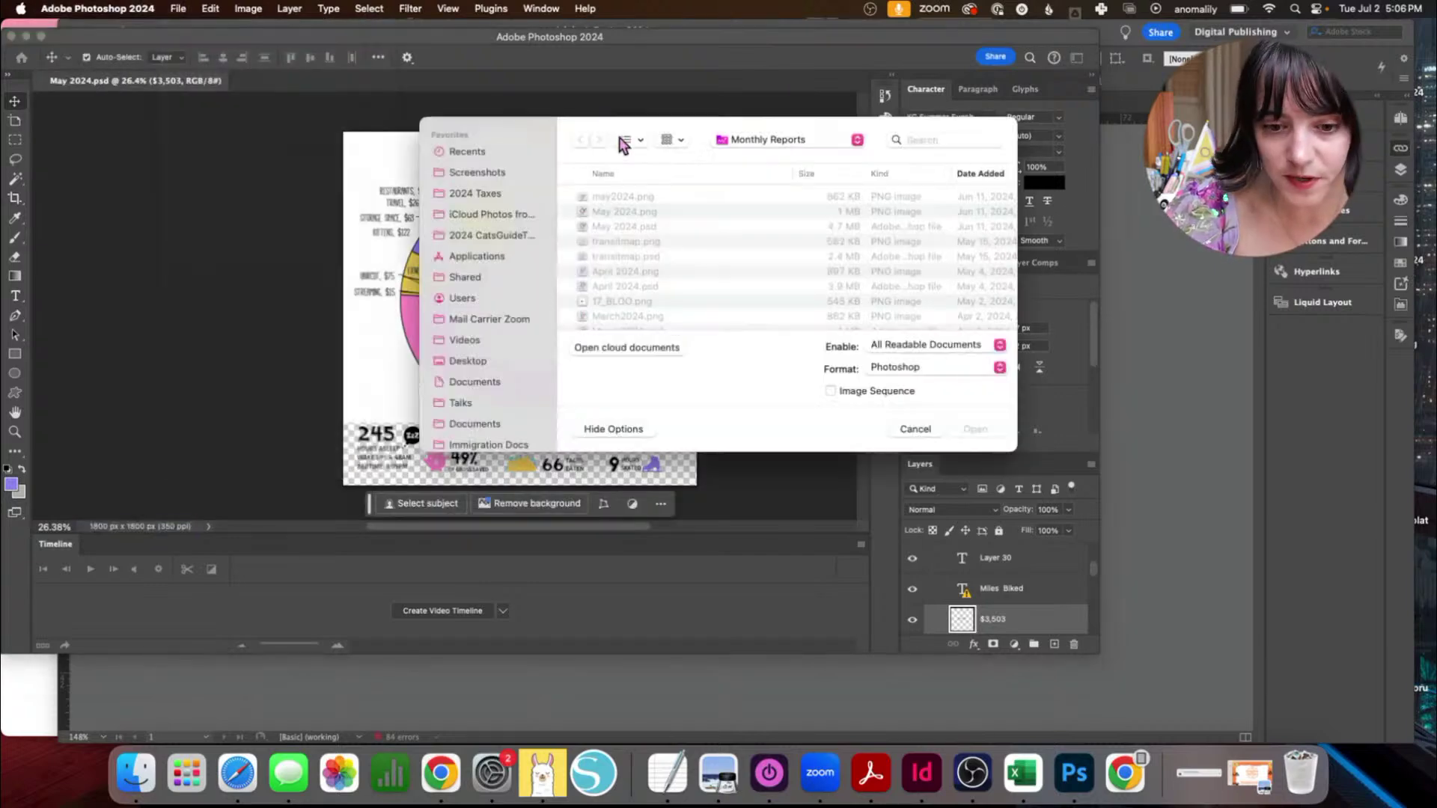
{"action": "left_click", "coordinate": [676, 198]}
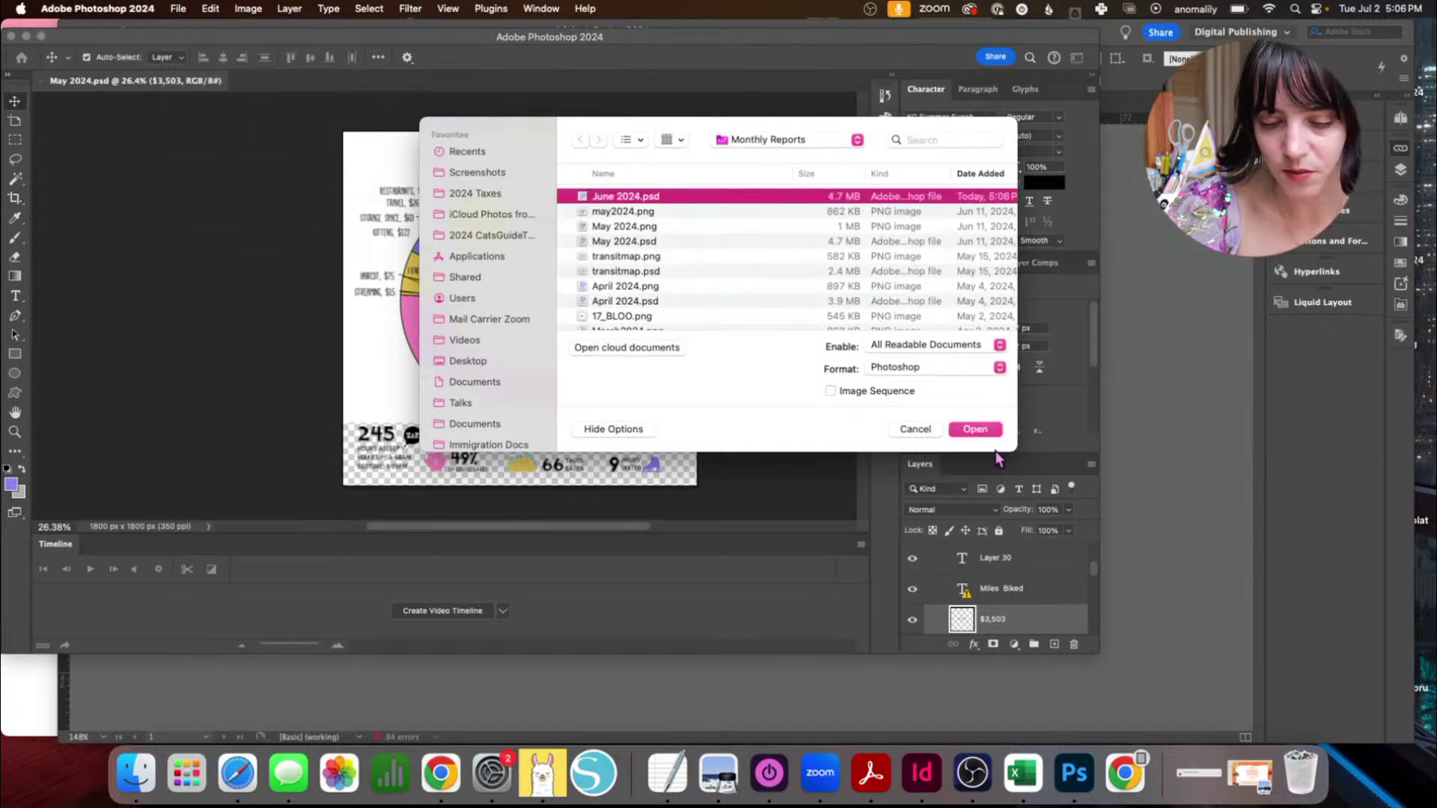
{"action": "left_click", "coordinate": [975, 430]}
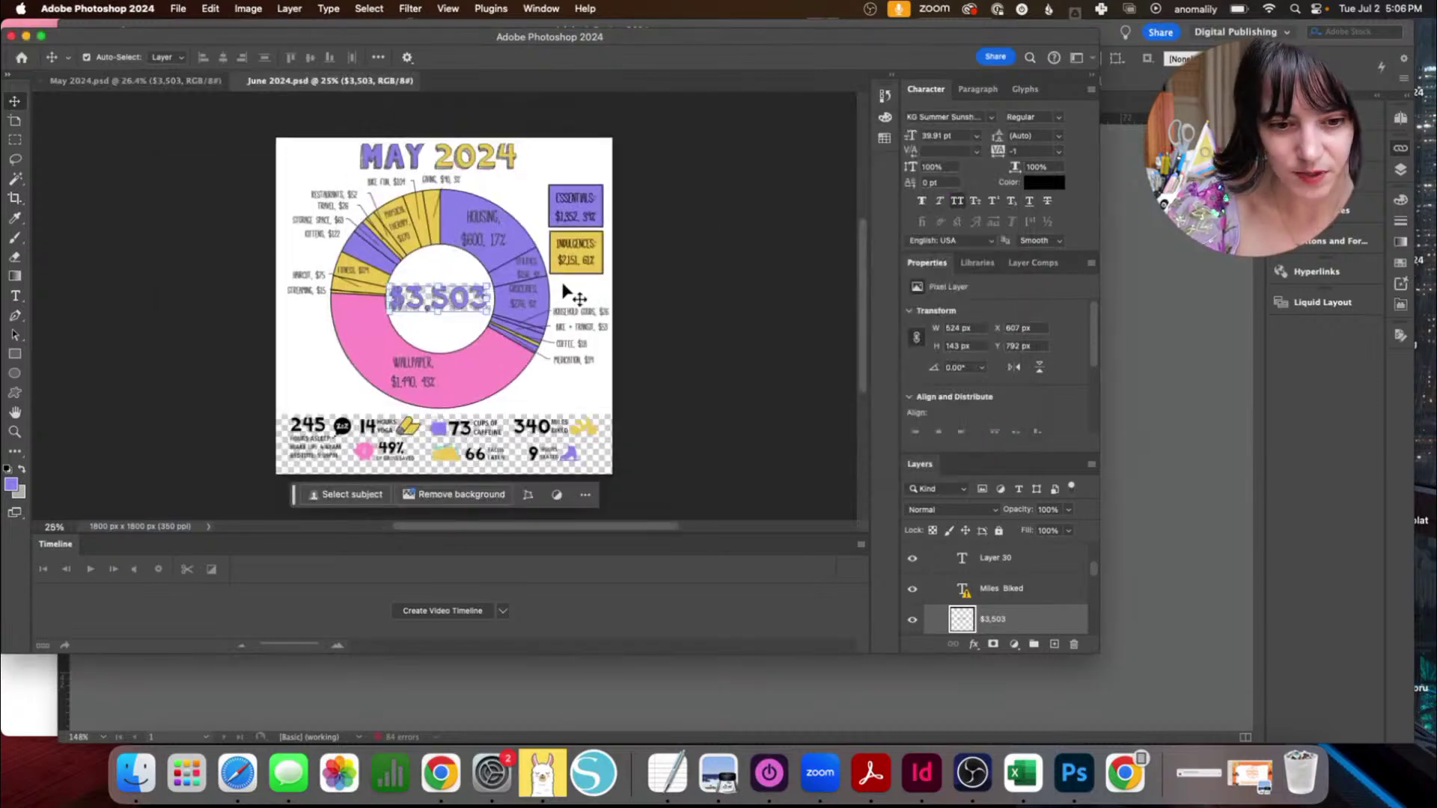
{"action": "left_click", "coordinate": [198, 83]}
{"action": "left_click", "coordinate": [42, 79]}
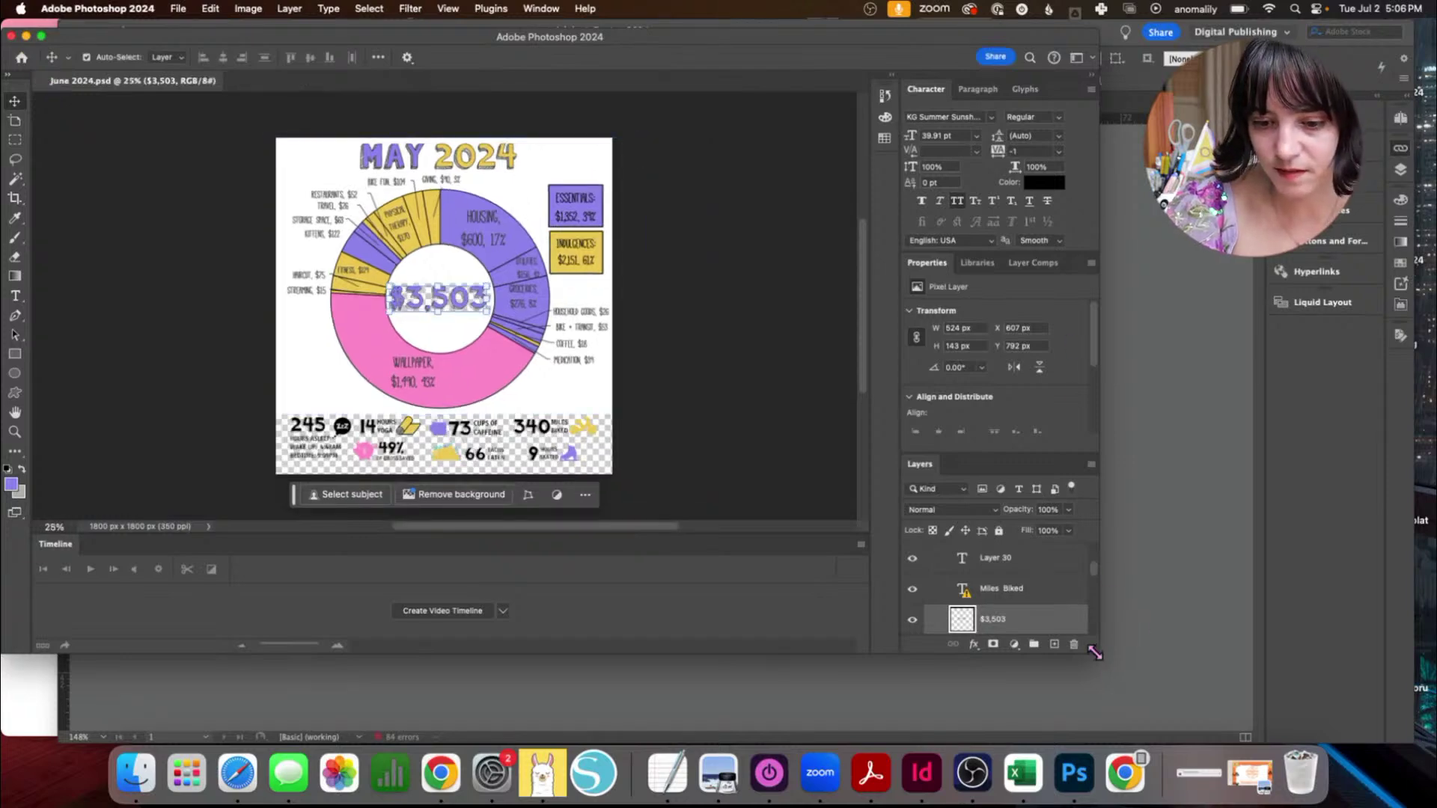
Step: Enlarge the Photoshop window, fit the report in view, and delete the old doughnut chart image layer and the $3,503 total layer
{"action": "left_click_drag", "start_coordinate": [1095, 653], "coordinate": [1429, 743]}
{"action": "key", "text": "super+0"}
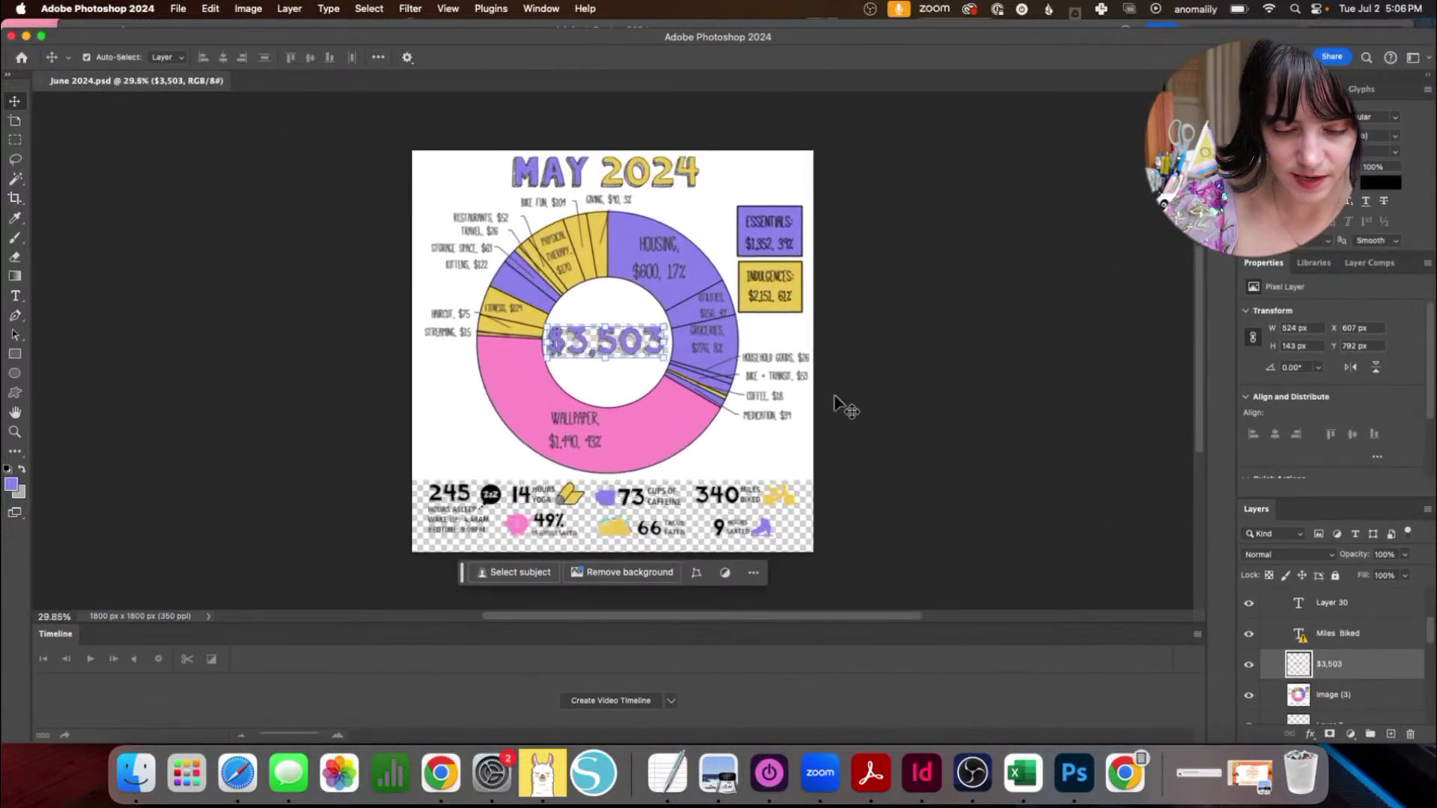
{"action": "scroll", "coordinate": [1321, 707], "scroll_direction": "down", "scroll_amount": 2}
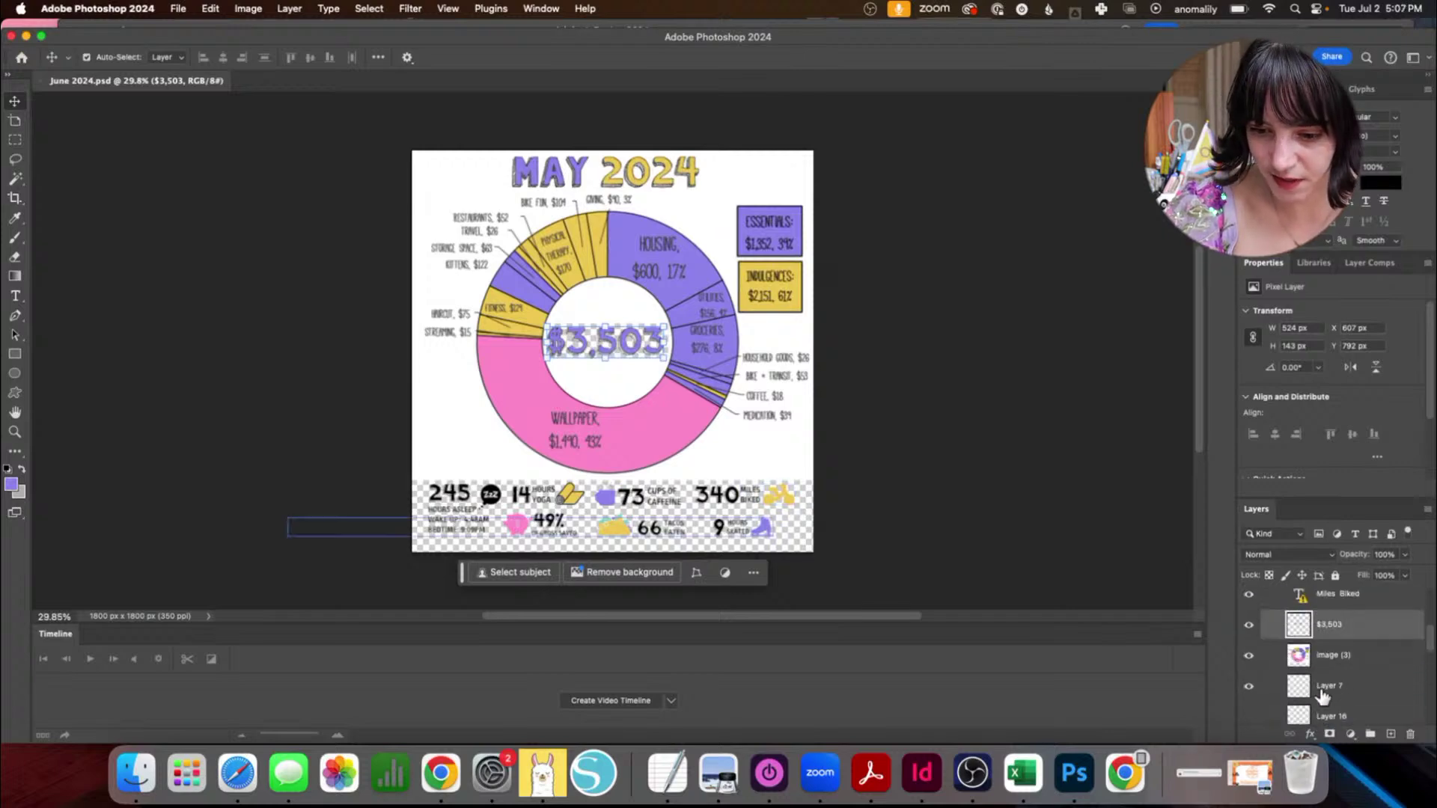
{"action": "left_click", "coordinate": [1330, 659]}
{"action": "key", "text": "Delete"}
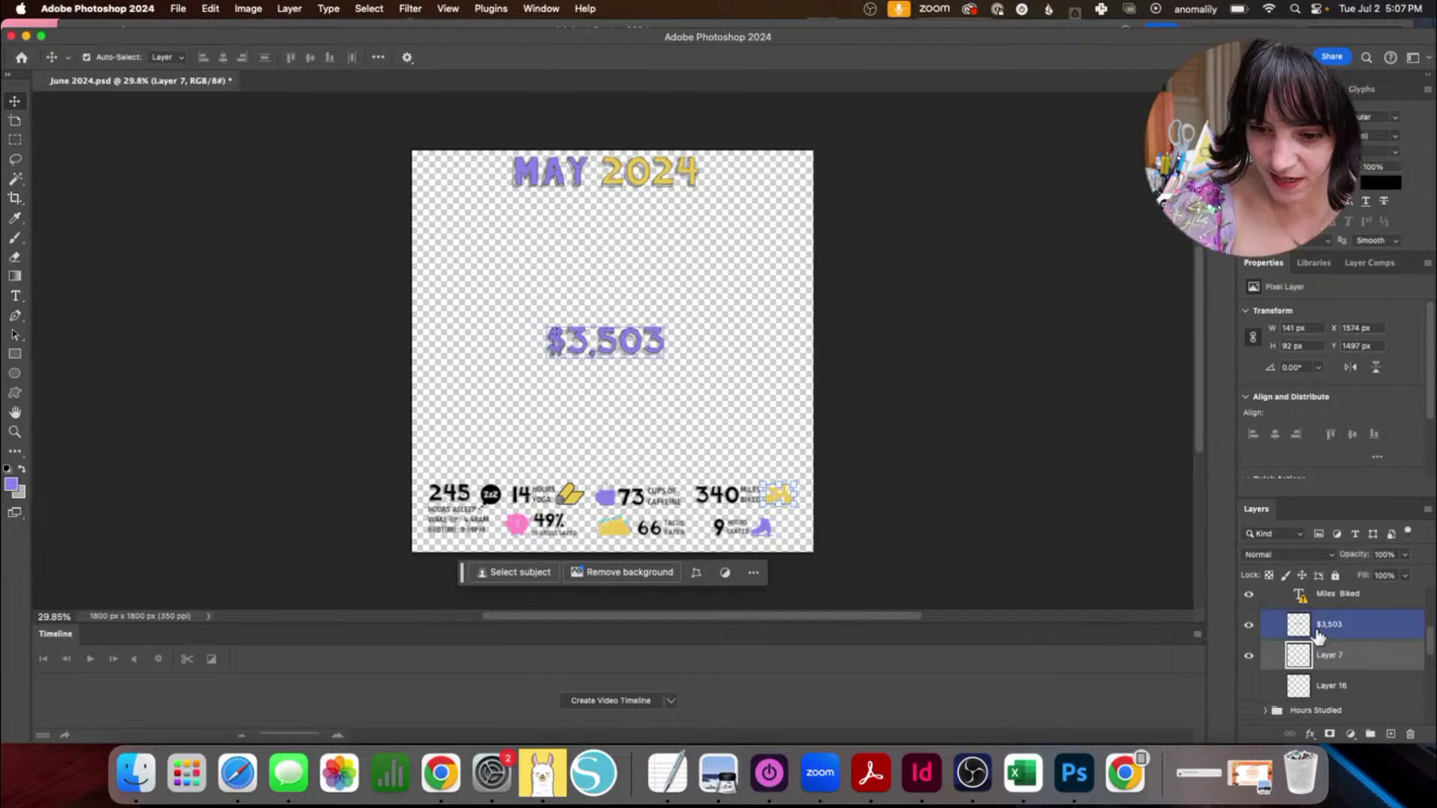
{"action": "left_click", "coordinate": [1272, 625]}
{"action": "key", "text": "Delete"}
Step: Switch to Finder and place the newest image from the Screenshots folder into the June 2024.psd canvas
{"action": "left_click", "coordinate": [136, 772]}
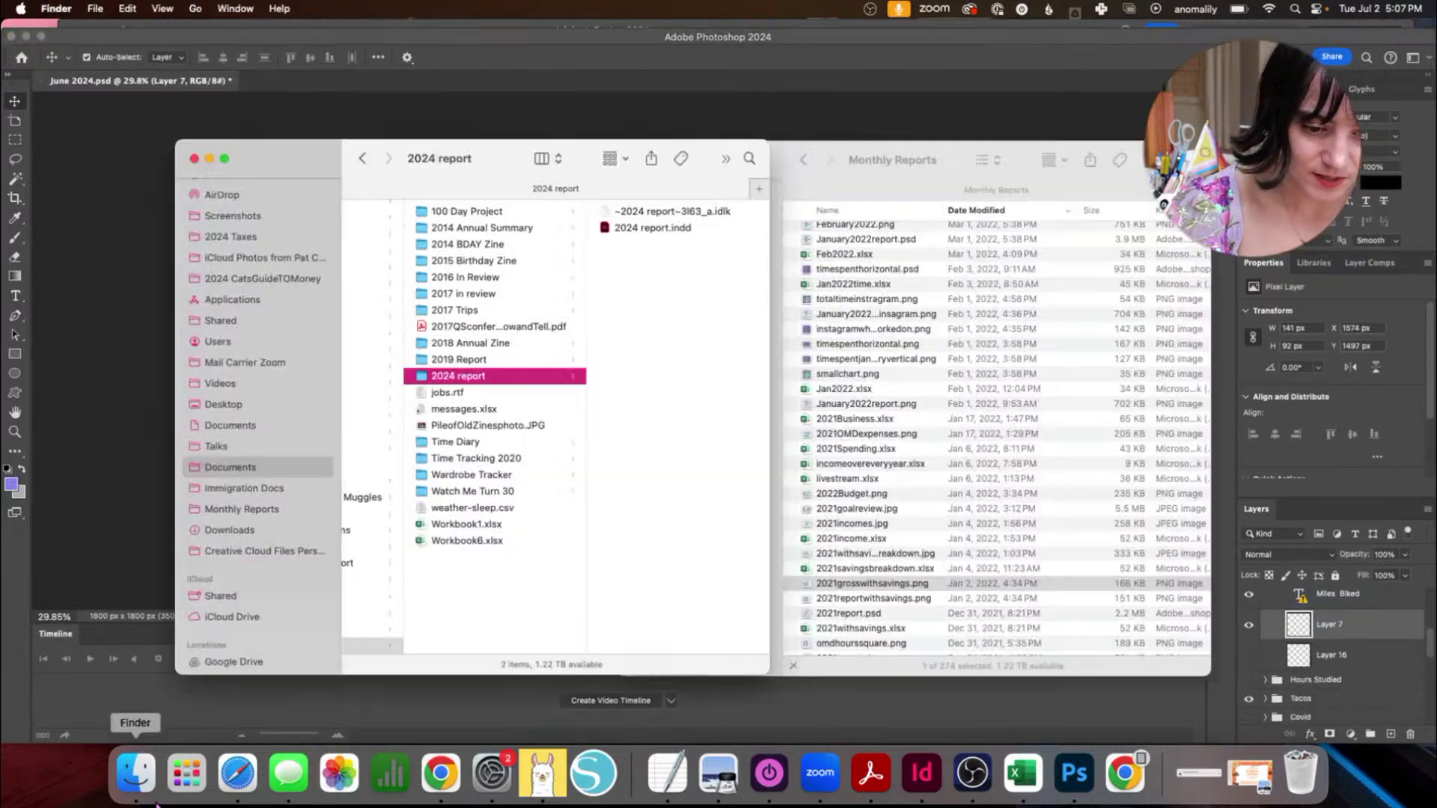
{"action": "left_click", "coordinate": [195, 159]}
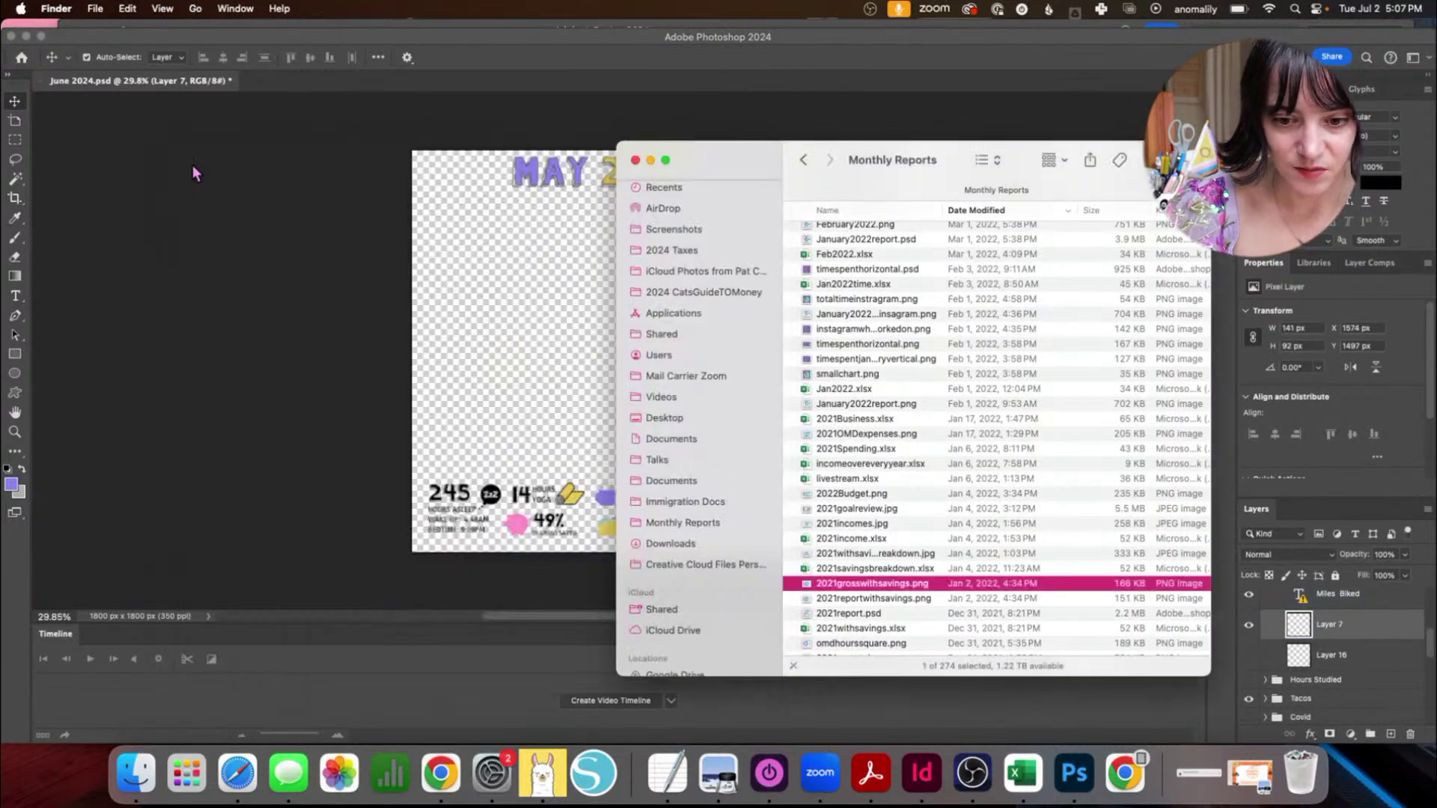
{"action": "scroll", "coordinate": [672, 352], "scroll_direction": "up", "scroll_amount": 1}
{"action": "left_click", "coordinate": [689, 251]}
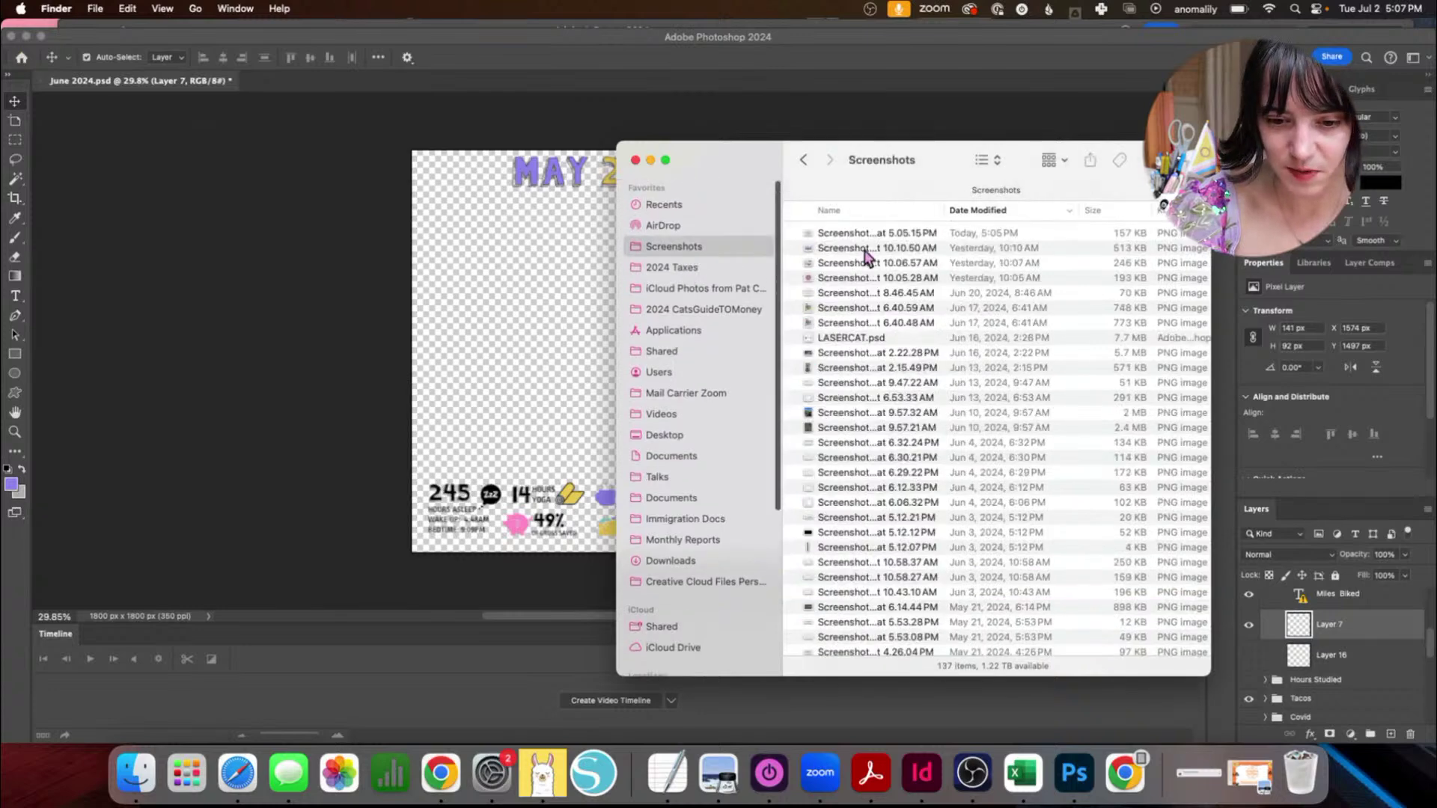
{"action": "left_click", "coordinate": [879, 235]}
{"action": "left_click_drag", "start_coordinate": [878, 234], "coordinate": [543, 309]}
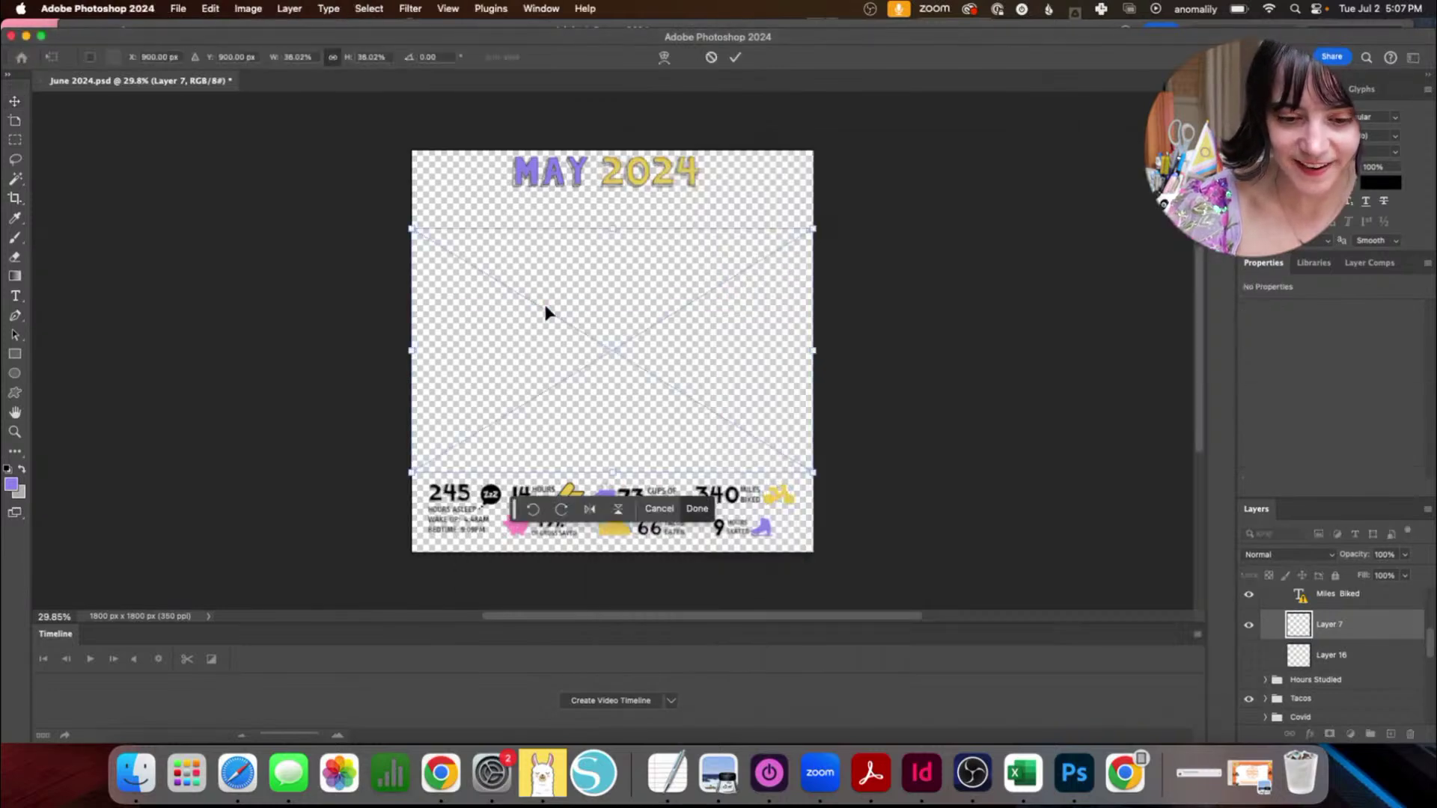